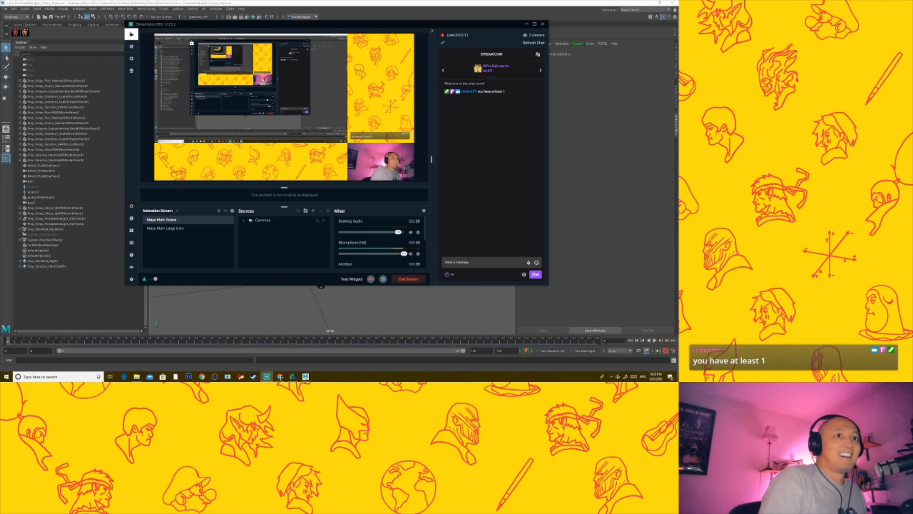
Step: Review the end of the Proxima Midnight gameplay video and pause it on the team's victory pose
left_click(473, 263)
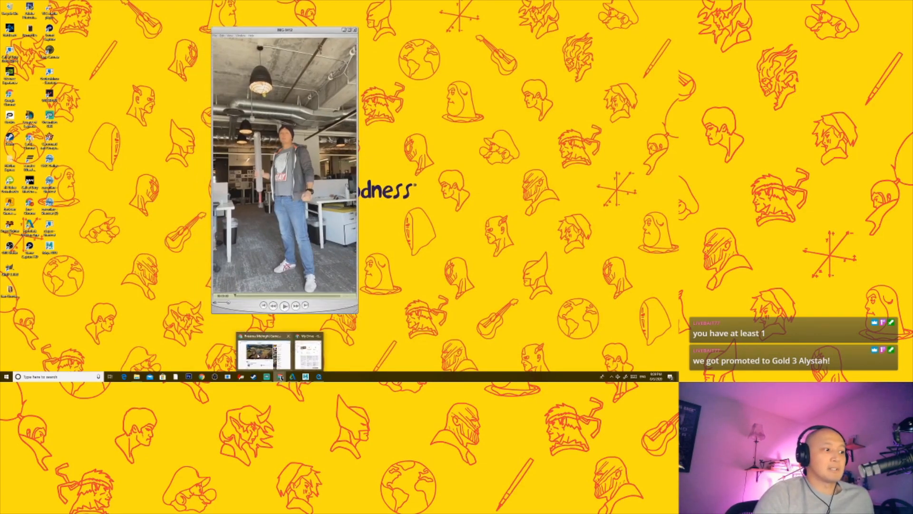
left_click(280, 377)
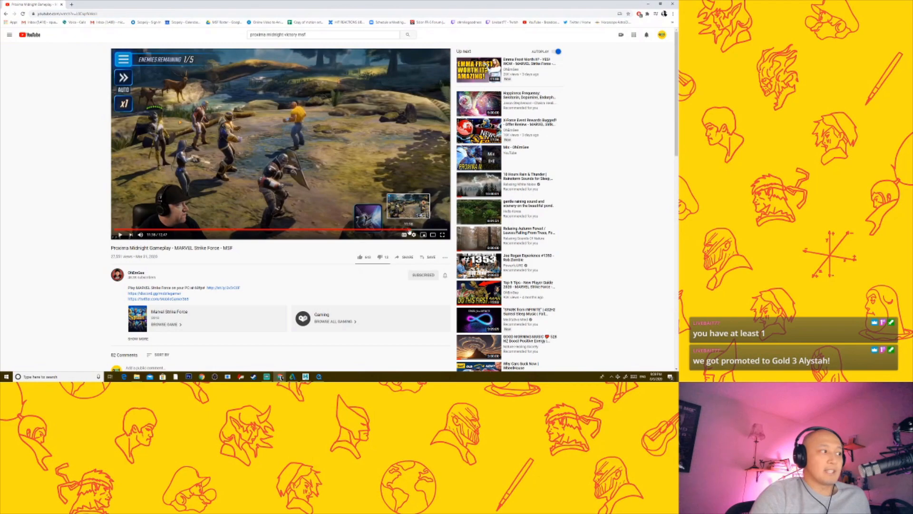
left_click(409, 230)
left_click(121, 235)
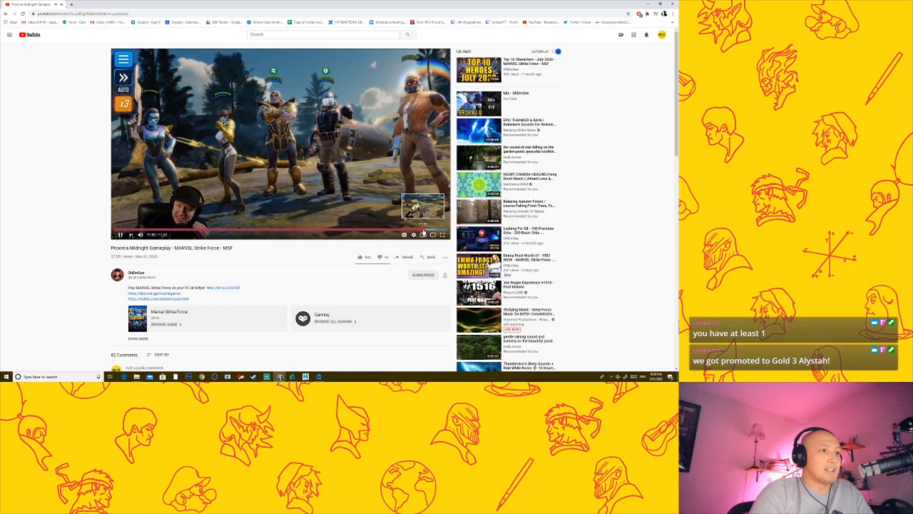
key("Left")
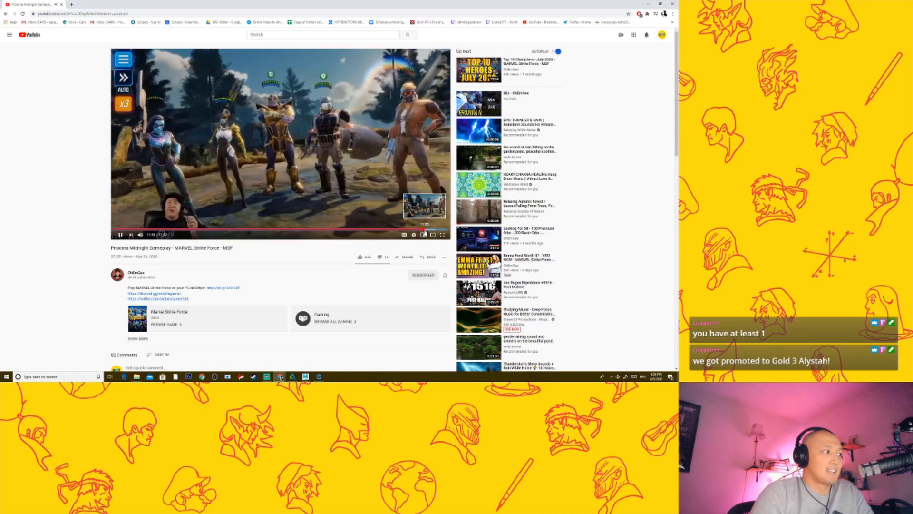
left_click(120, 235)
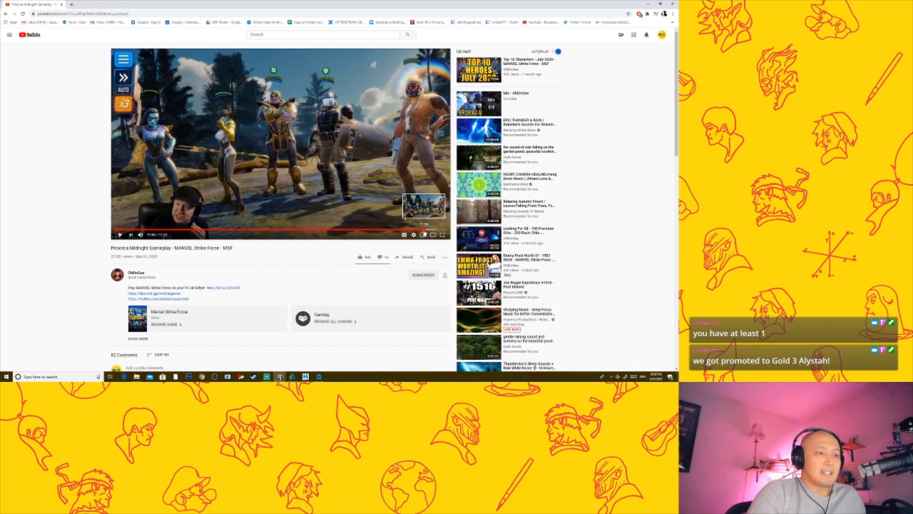
left_click(424, 231)
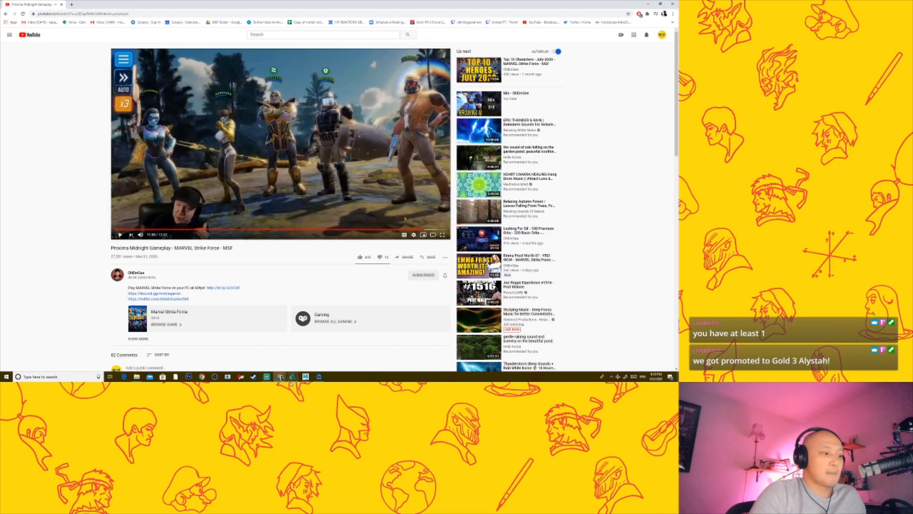
Step: Switch to the reference clip player, leaving the browser and Streamlabs OBS windows minimized and the chat's user list closed
left_click(319, 376)
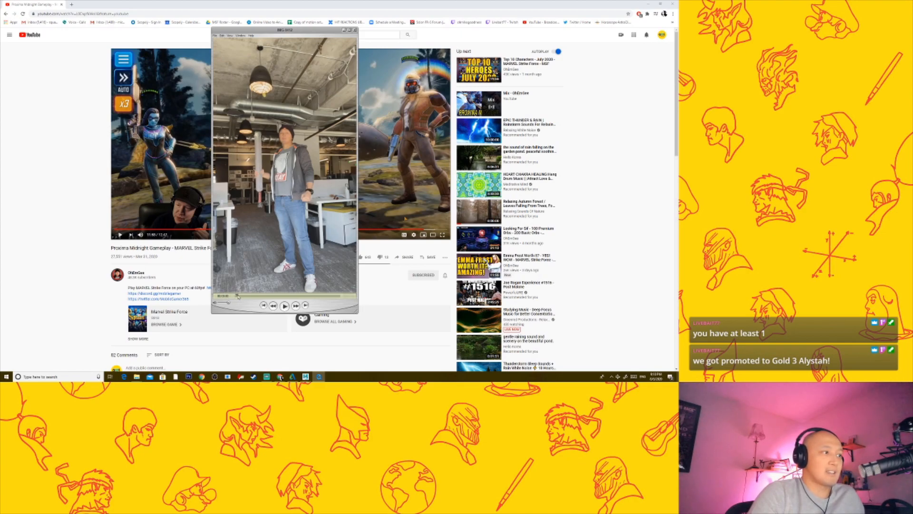
left_click(645, 6)
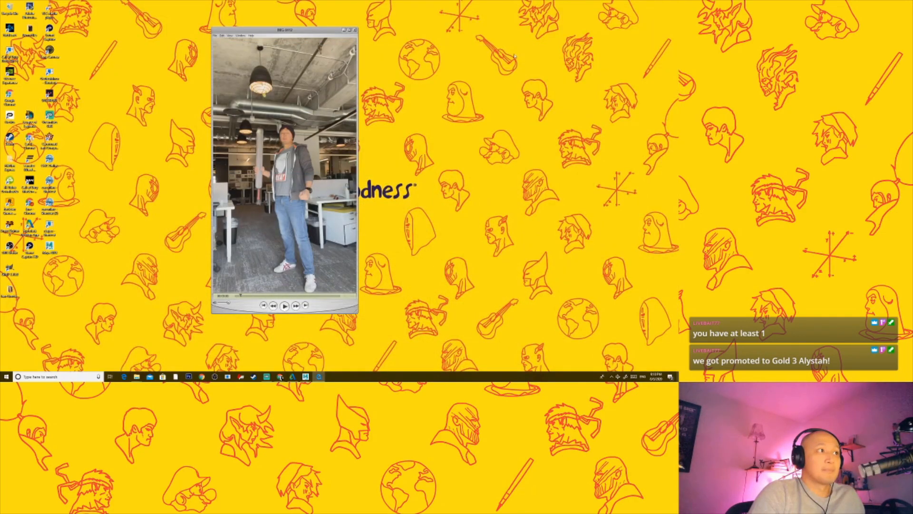
left_click(267, 377)
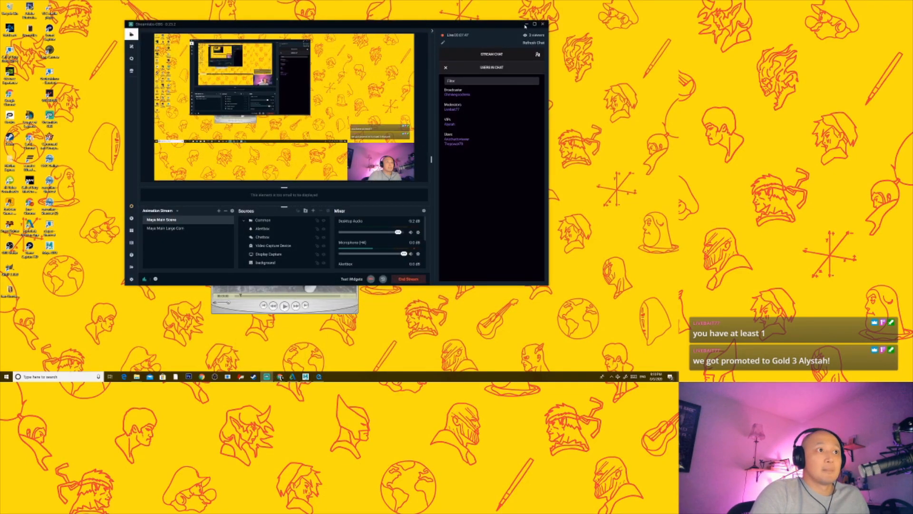
left_click(447, 66)
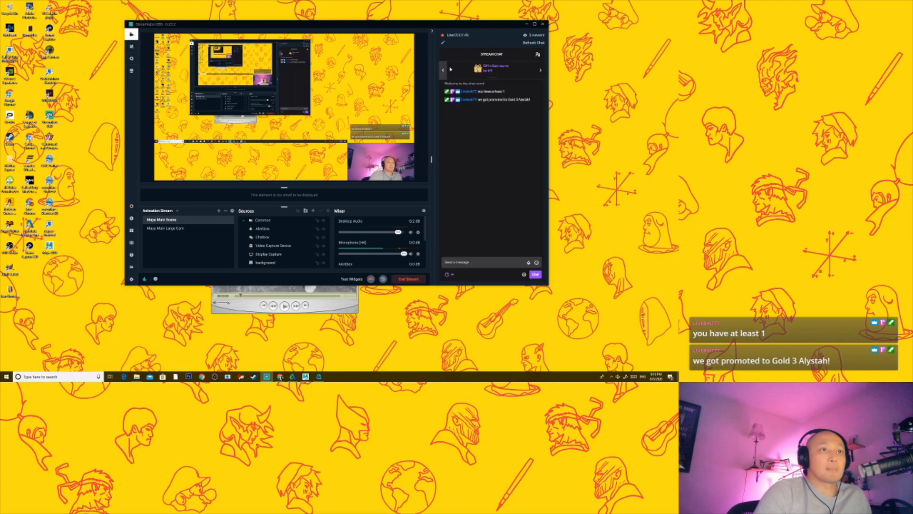
left_click(527, 24)
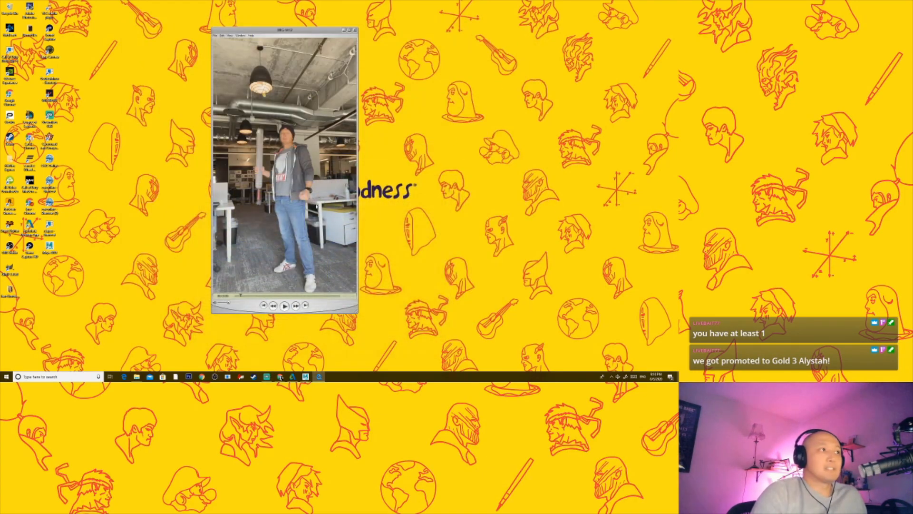
Step: Scrub and play the filmed reference clip to study the staff spin and the final pose
left_click_drag(243, 296, 246, 296)
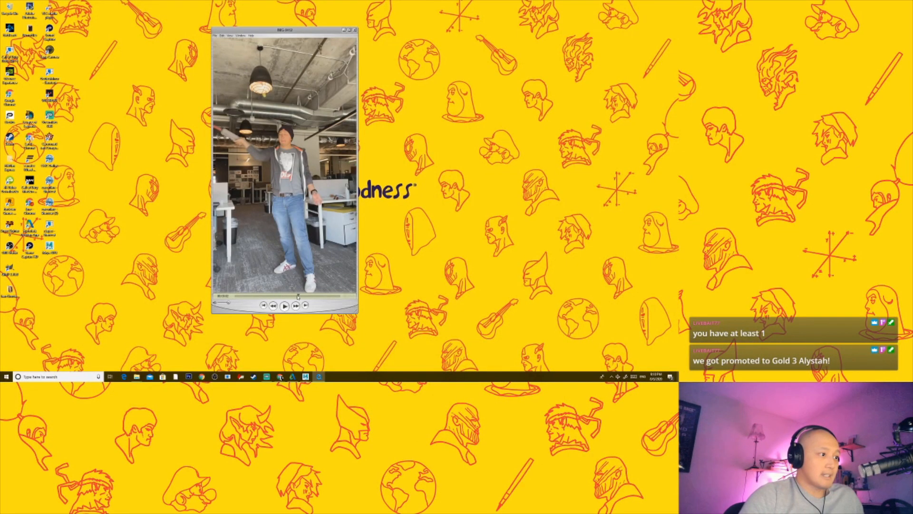
left_click_drag(288, 299, 256, 298)
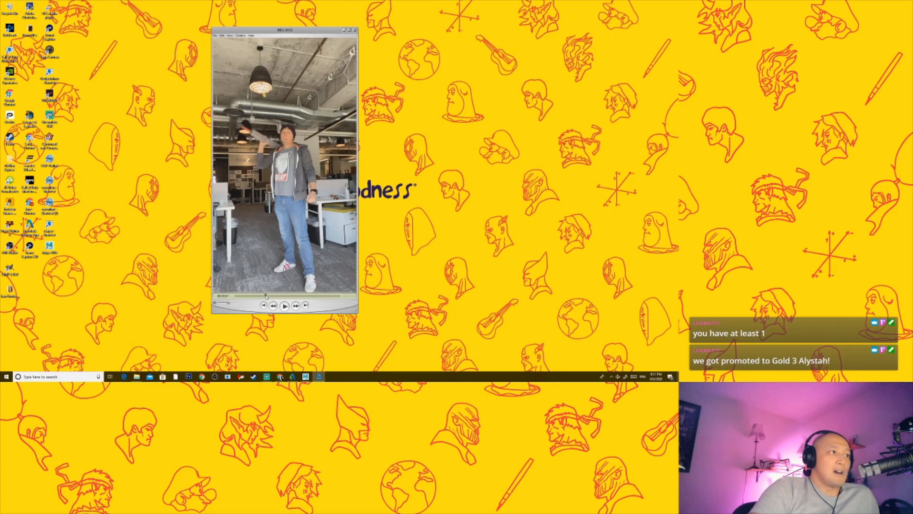
left_click_drag(269, 296, 246, 296)
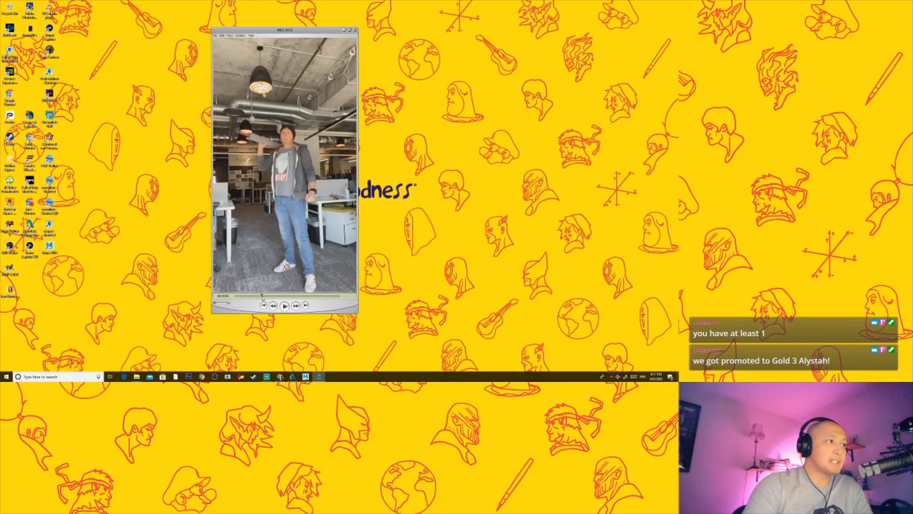
mouse_move(268, 299)
left_mouse_down()
mouse_move(299, 299)
mouse_move(264, 295)
left_mouse_up()
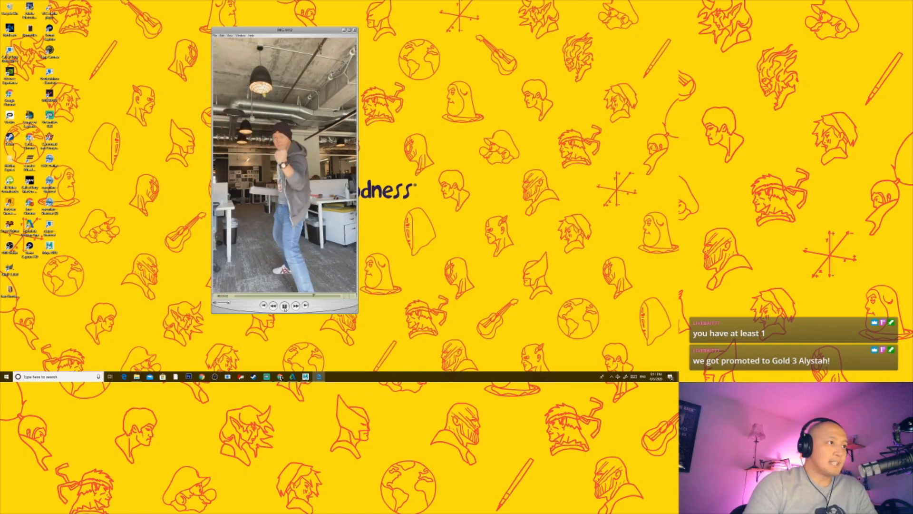
left_click(267, 296)
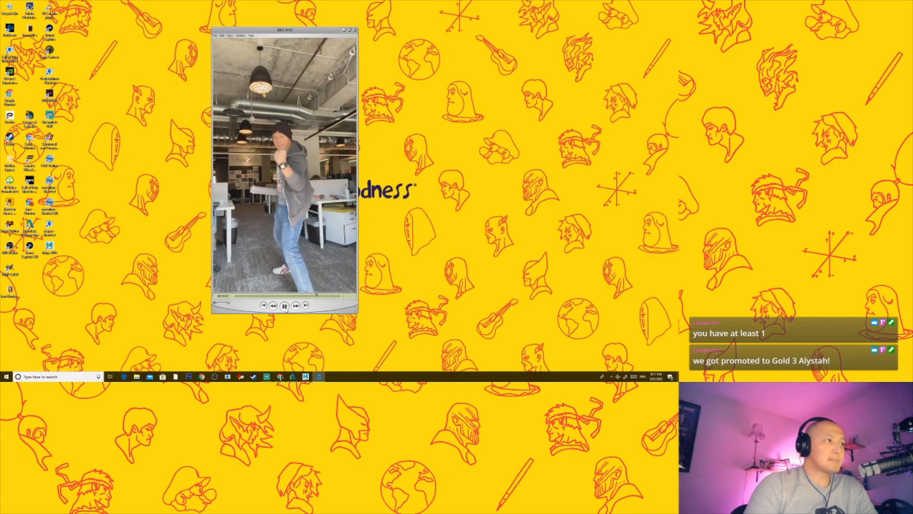
left_click(285, 306)
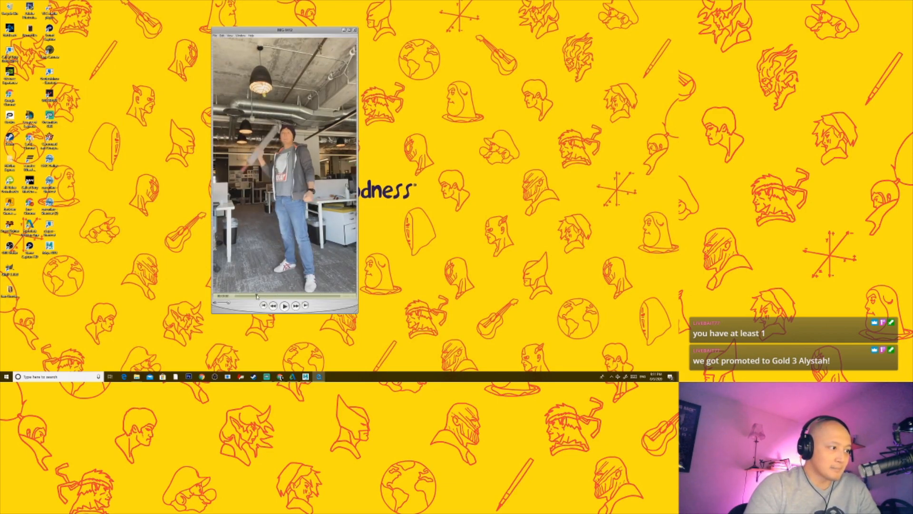
left_click(284, 306)
Step: View the reference clip at double size, return it to normal size, and scrub through the staff swing and ending pose
left_click(230, 35)
left_click(236, 50)
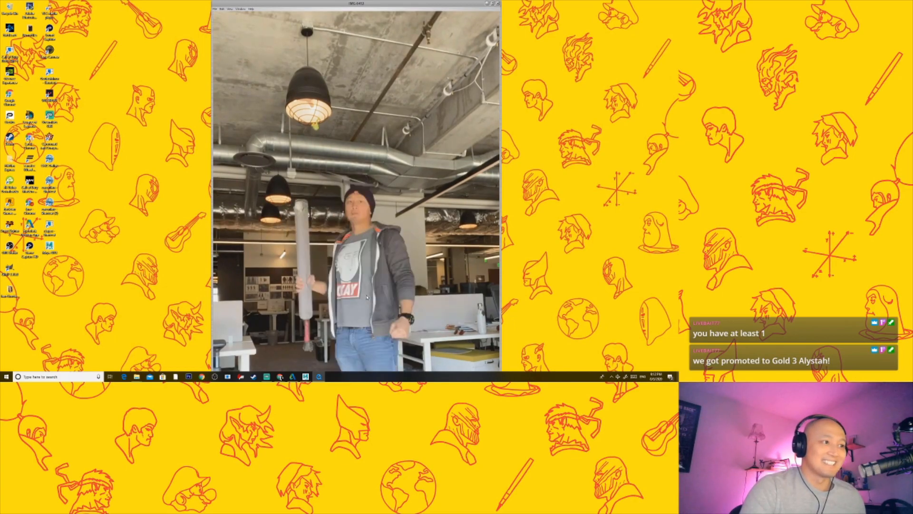
left_click(240, 9)
left_click(234, 14)
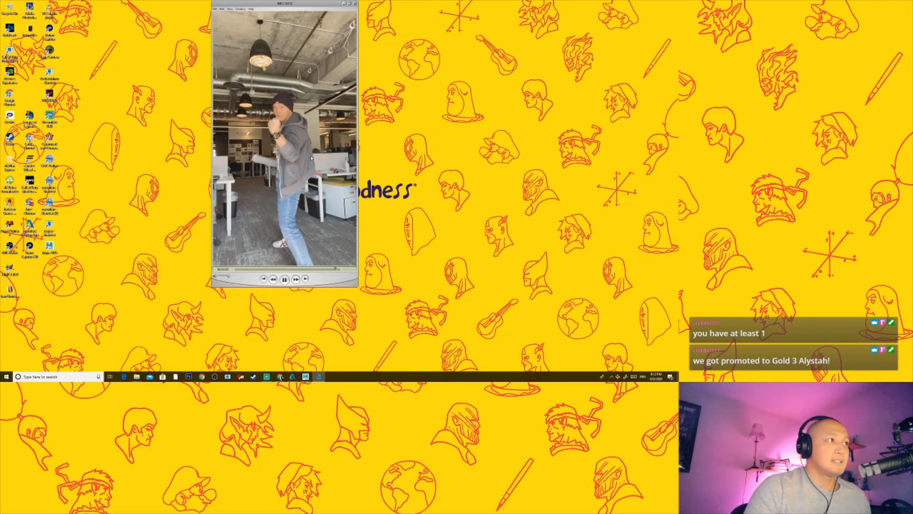
mouse_move(312, 270)
left_mouse_down()
mouse_move(331, 263)
mouse_move(303, 274)
mouse_move(234, 268)
mouse_move(316, 275)
left_mouse_up()
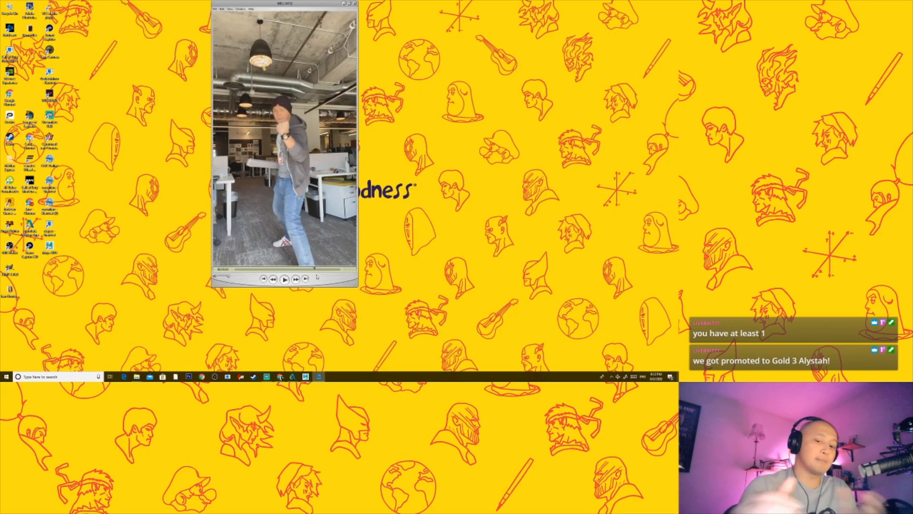
left_click_drag(281, 270, 296, 275)
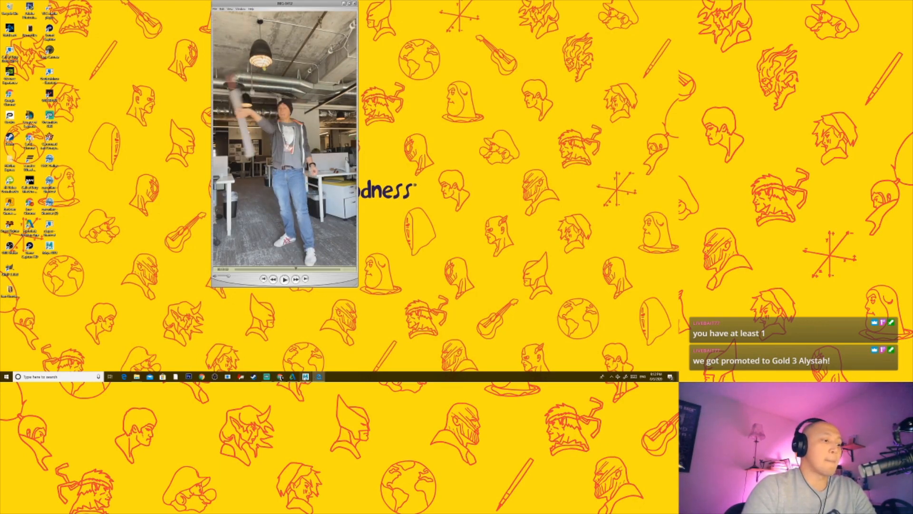
Step: Switch to the Proxima Midnight victory scene in Maya and play through the character's blocked animation
left_click(307, 376)
left_click(328, 357)
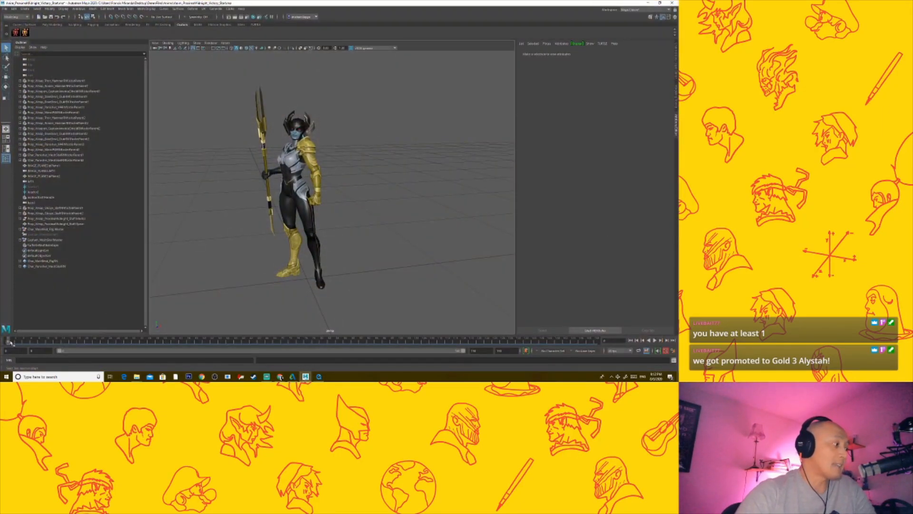
mouse_move(10, 344)
left_mouse_down()
mouse_move(29, 343)
mouse_move(15, 343)
left_mouse_up()
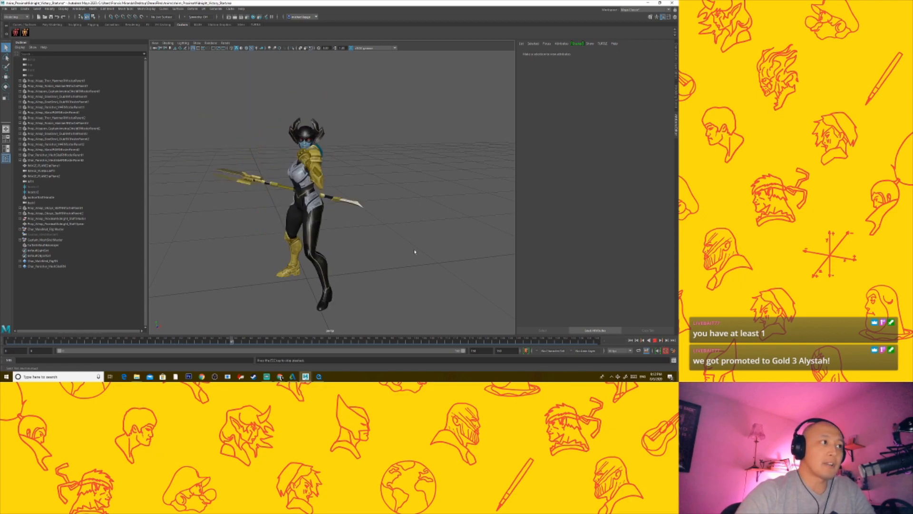
left_click(655, 341)
Step: Set the time slider's playback speed to real time (fps x 1), save the preferences, and replay the animation
left_click(673, 352)
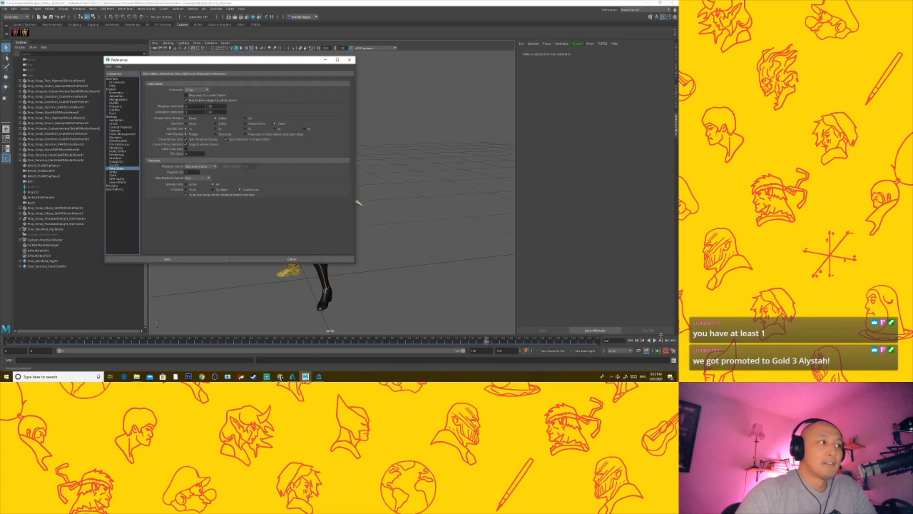
left_click(200, 166)
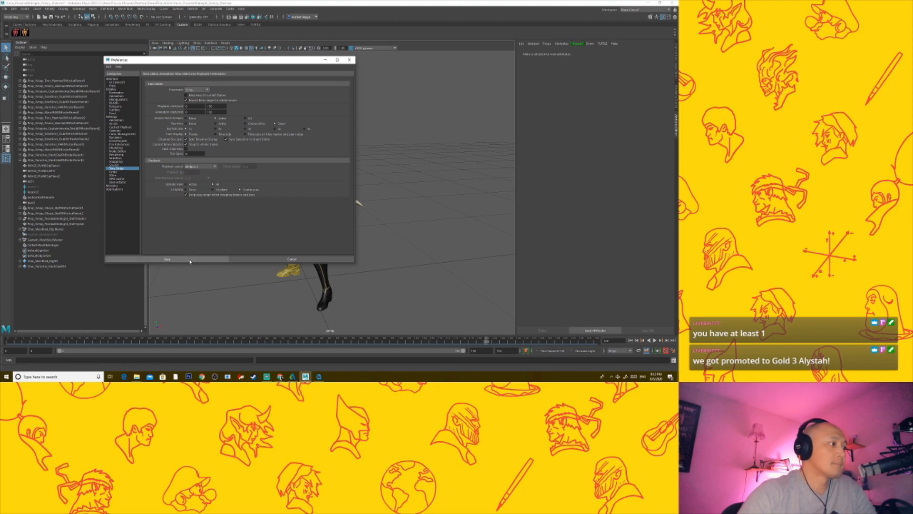
left_click(210, 259)
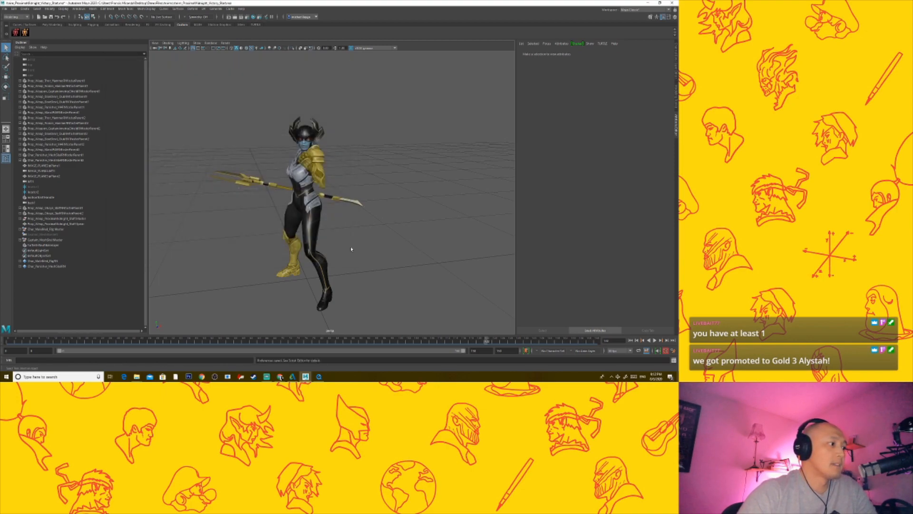
left_click(655, 340)
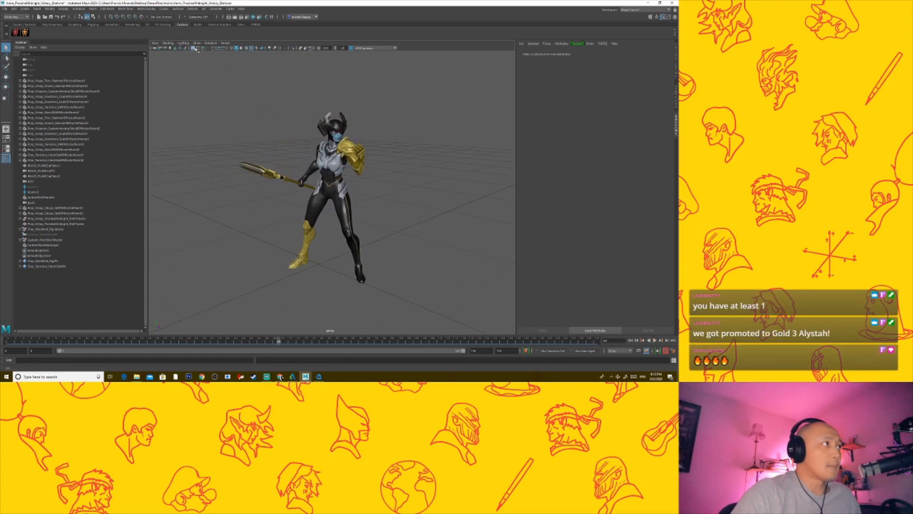
Step: Turn on NURBS curves in the perspective viewport to display the character rig's controls
left_click(197, 43)
mouse_move(183, 43)
left_click(423, 161)
left_click(197, 43)
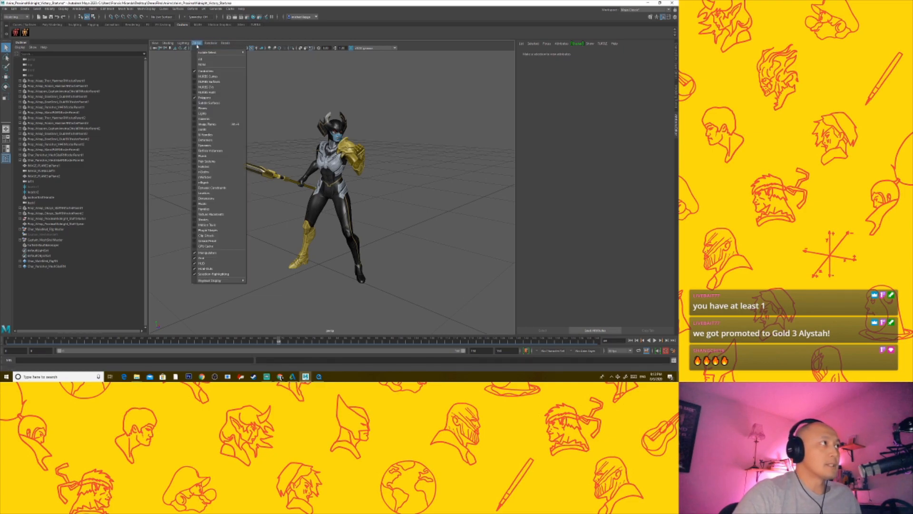
left_click(195, 75)
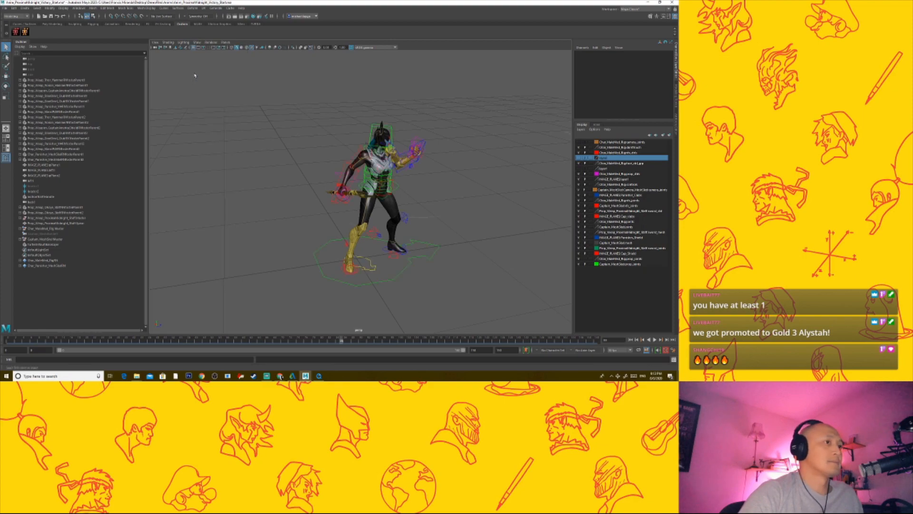
left_click(197, 43)
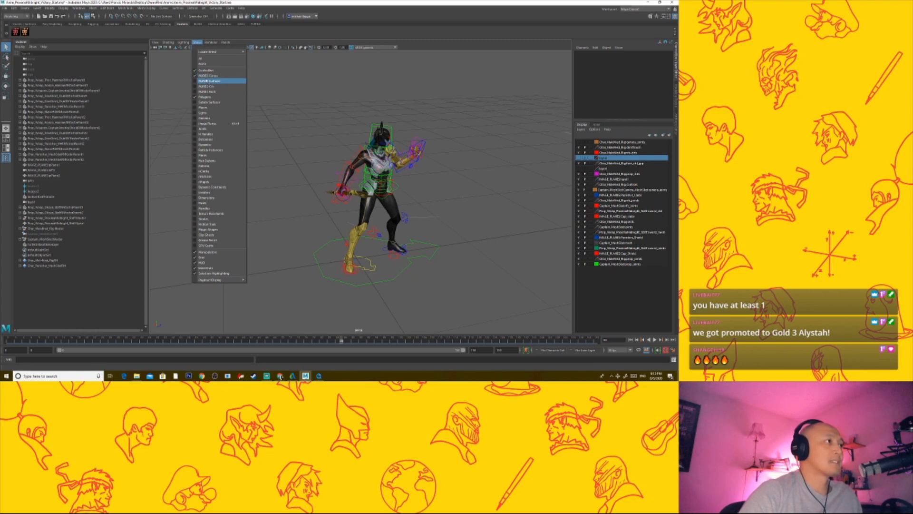
left_click(288, 166)
Step: Display the viewport with textured shading, clear the staff selection, and select the character's Cog root control
right_click_drag(287, 175, 352, 215, "alt")
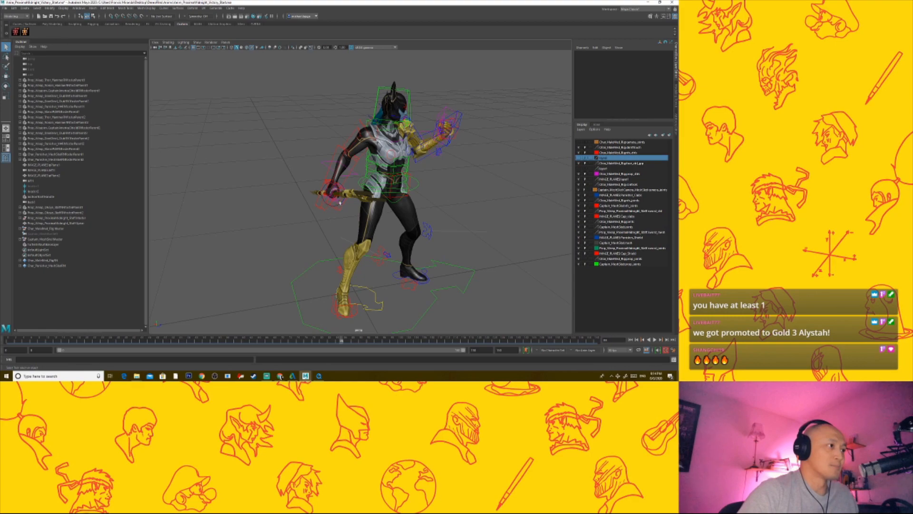
left_click_drag(296, 175, 255, 212, "alt")
right_click_drag(255, 212, 329, 220, "alt")
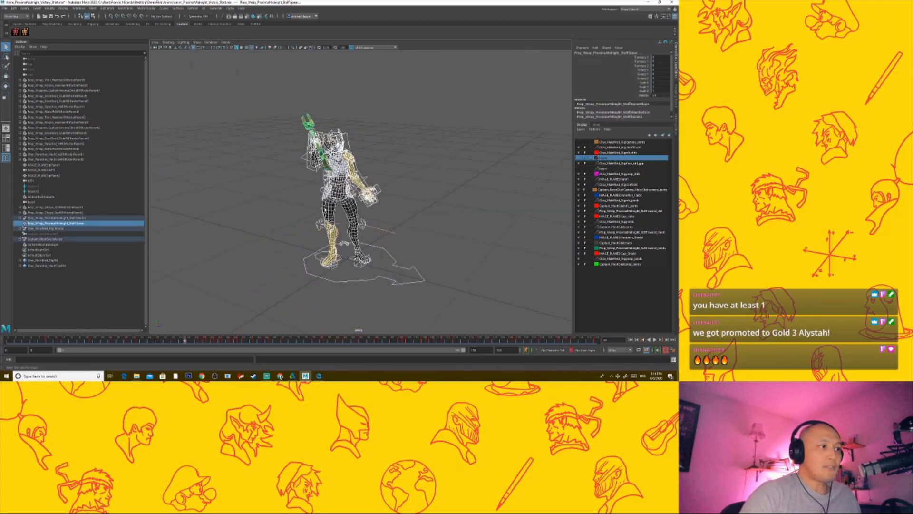
key("6")
scroll(400, 245, "up", 3)
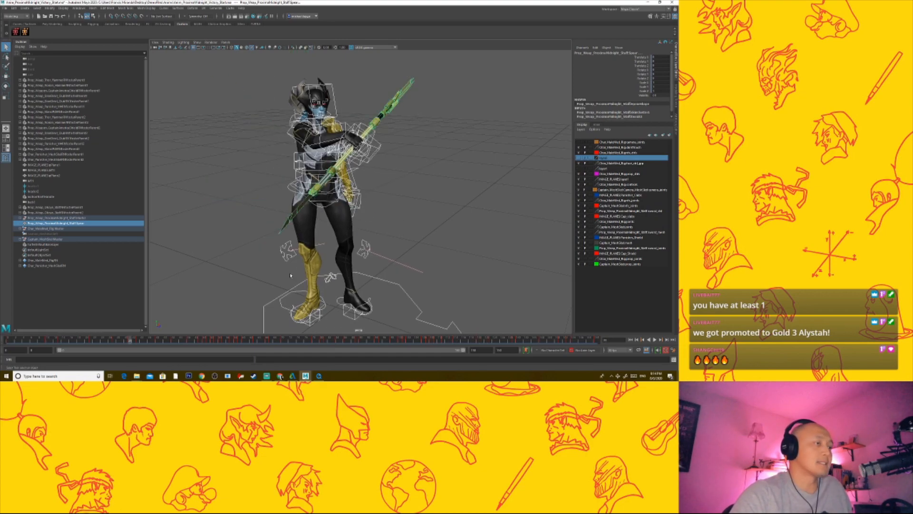
left_click(395, 220)
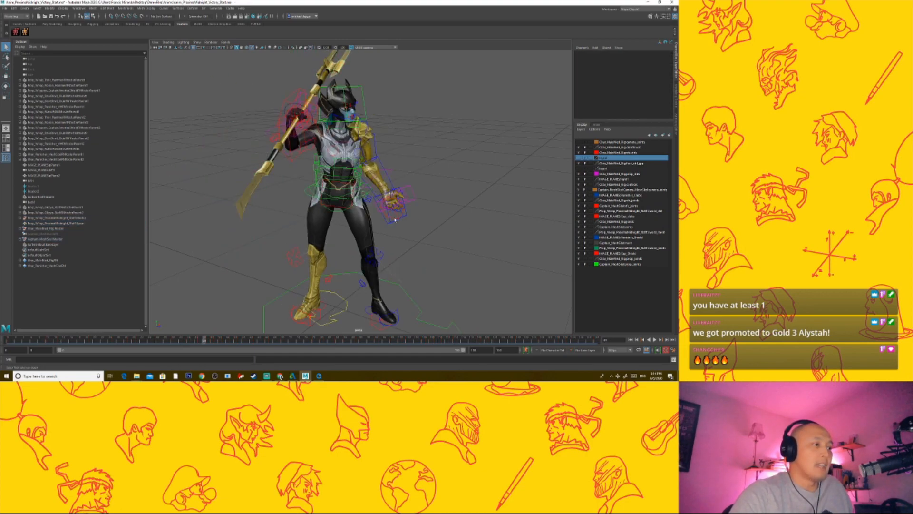
left_click(307, 195)
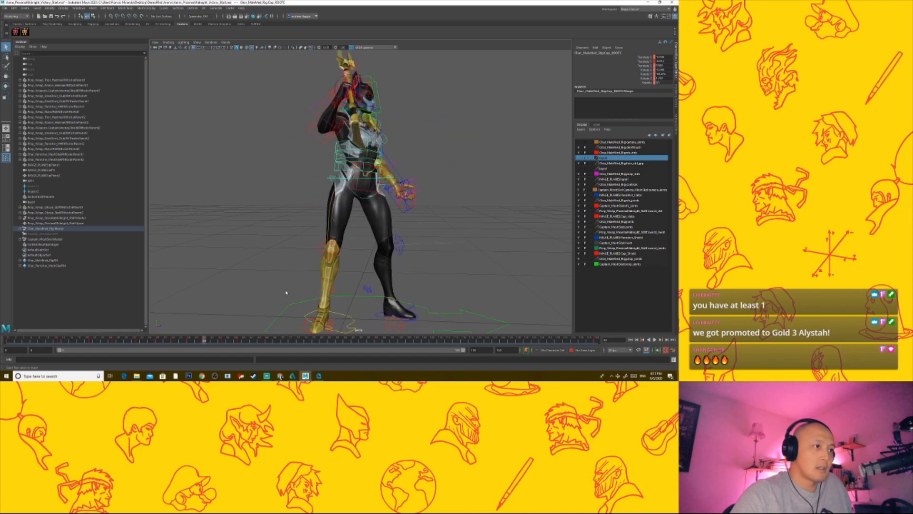
Step: Scrub through the blocked victory animation, return to its first frame, and play it back in a wider perspective view
left_click(267, 341)
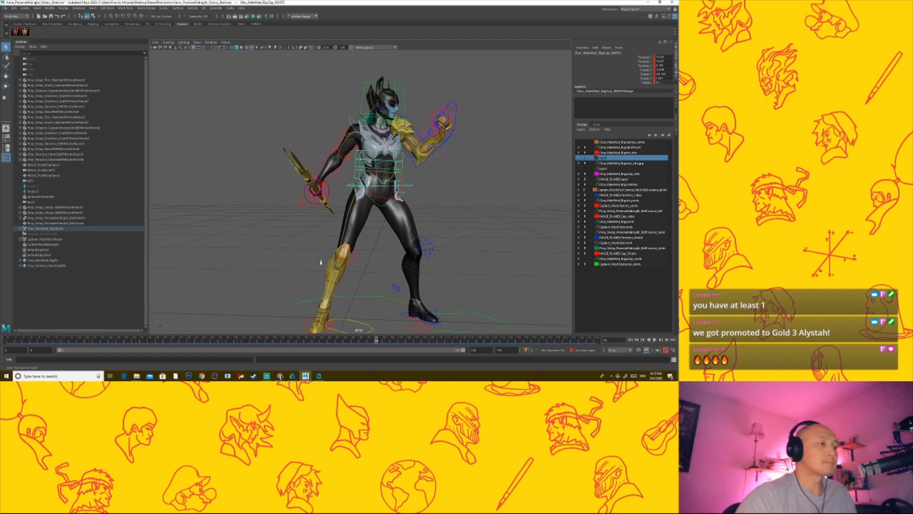
right_click_drag(321, 263, 290, 274, "alt")
left_click_drag(137, 341, 7, 340)
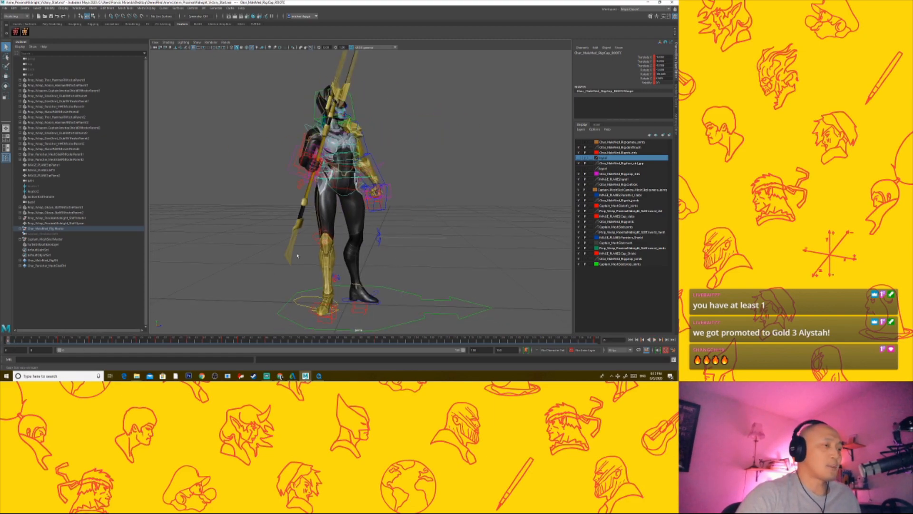
right_click_drag(395, 148, 357, 142, "alt")
left_click_drag(357, 142, 337, 153, "alt")
key("alt+v")
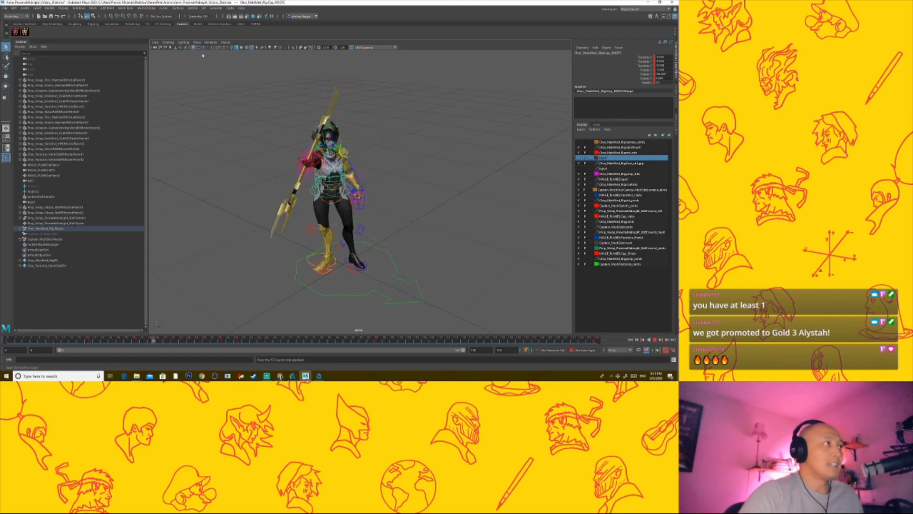
Step: Hide the rig's controllers to review the playing animation on the bare character, and display the controllers again
left_click(196, 42)
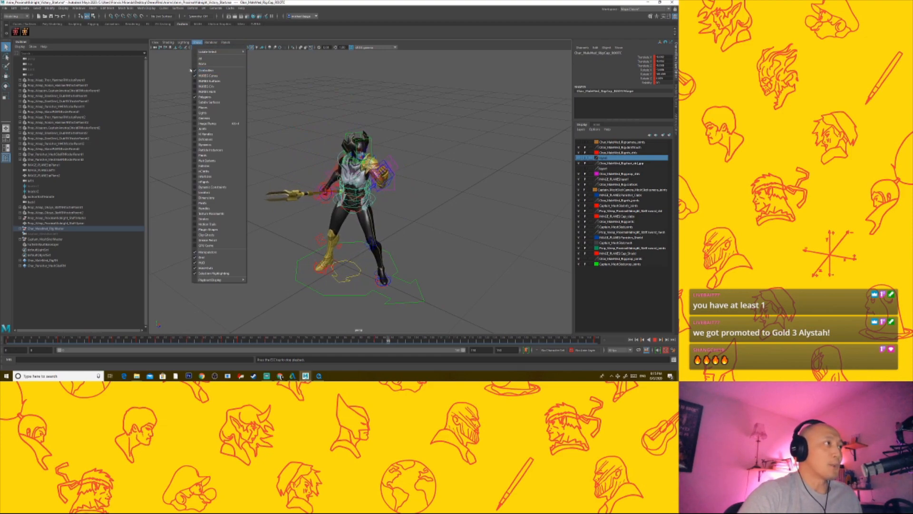
left_click(196, 70)
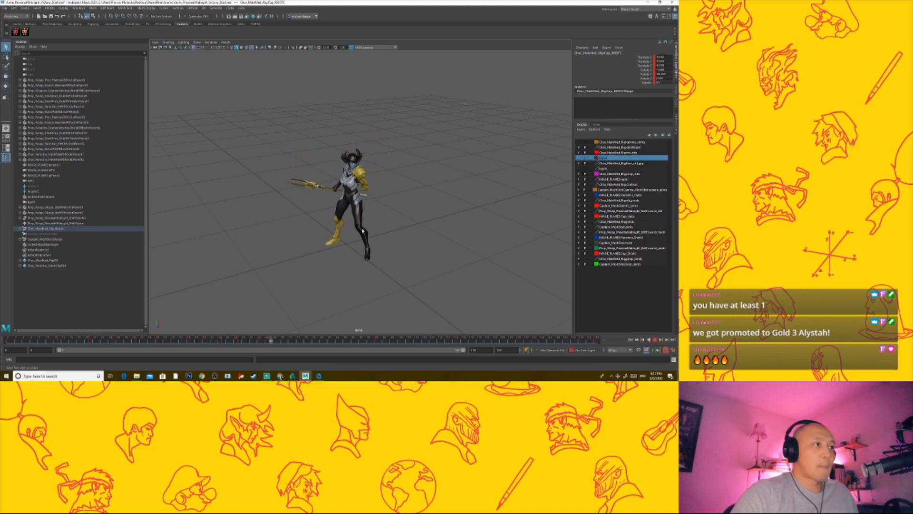
scroll(426, 235, "up", 3)
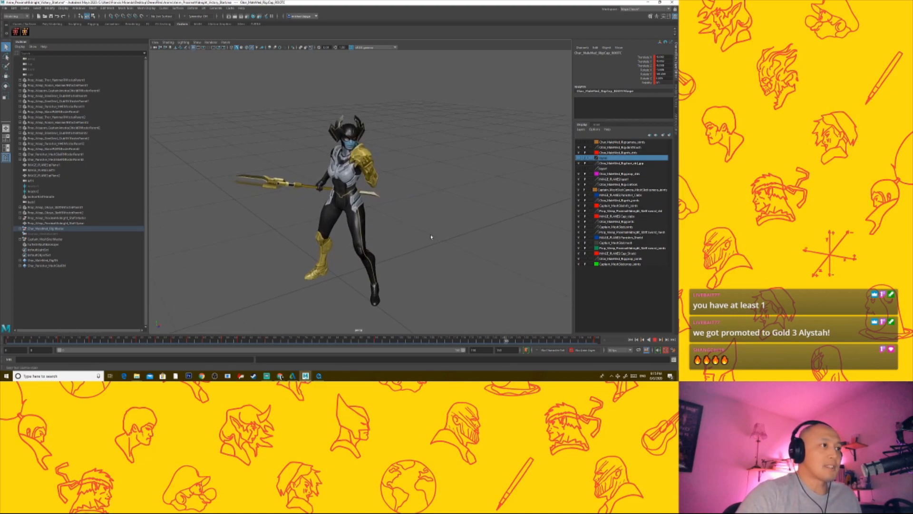
left_click(197, 43)
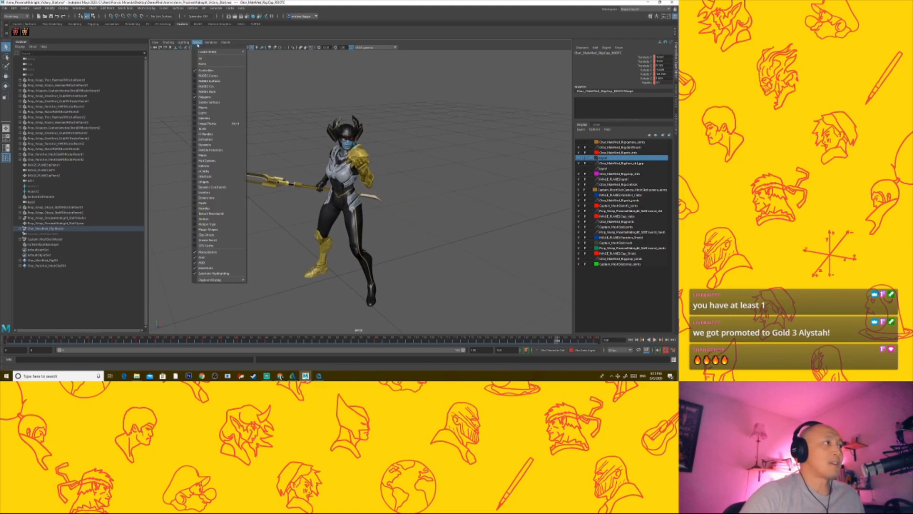
left_click(200, 70)
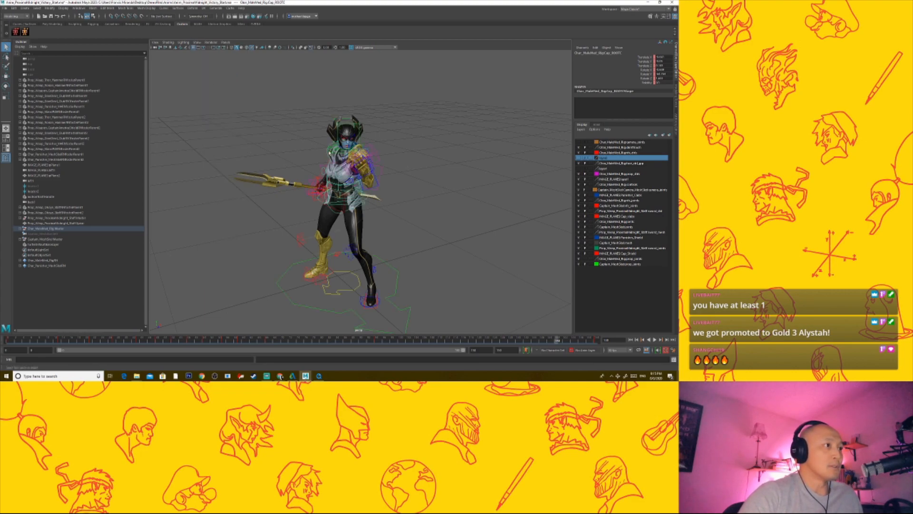
Step: Select the whole character rig with the staff and delete all keyframes after the opening pose through the end of the timeline
left_click_drag(187, 62, 502, 332)
scroll(405, 245, "down", 3)
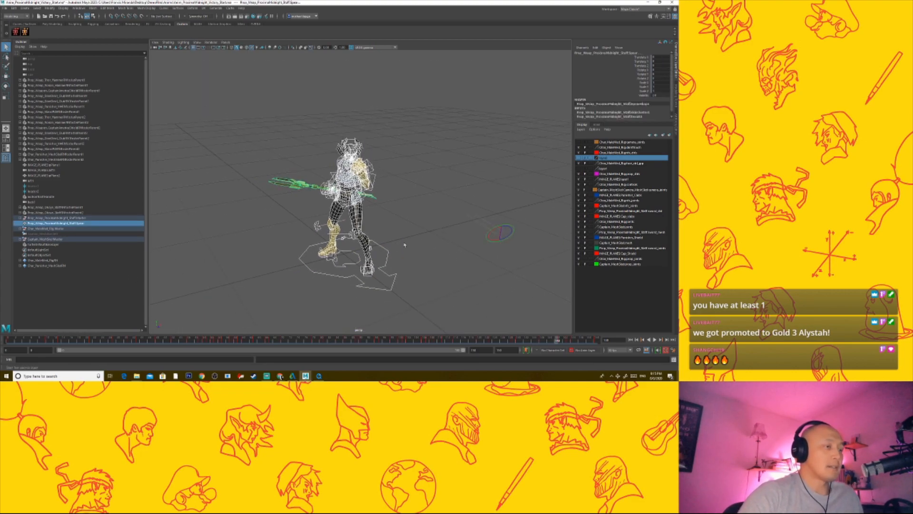
left_click(8, 339)
left_click_drag(48, 340, 593, 342, "shift")
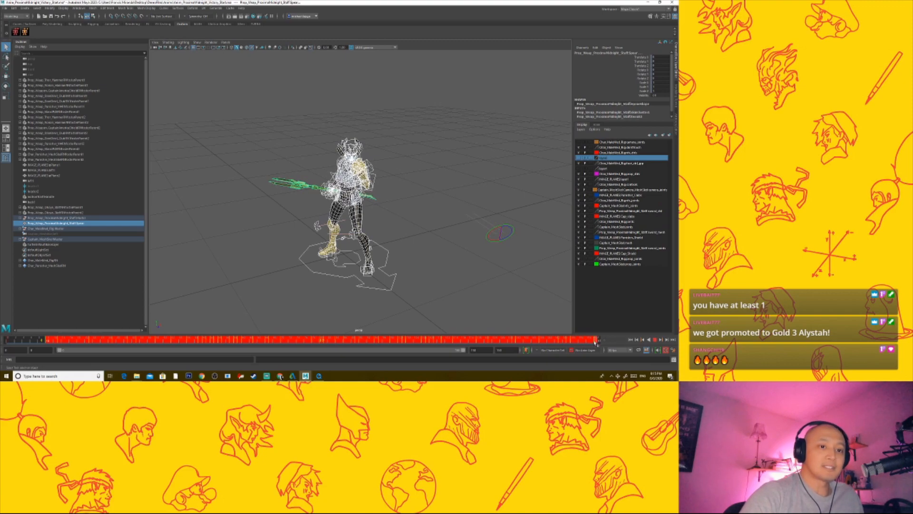
right_click(297, 342)
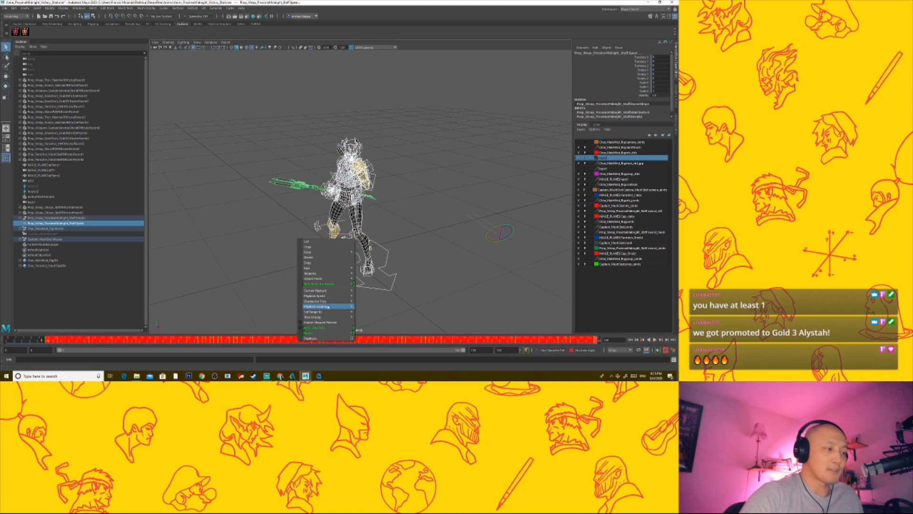
left_click(315, 257)
left_click(318, 340)
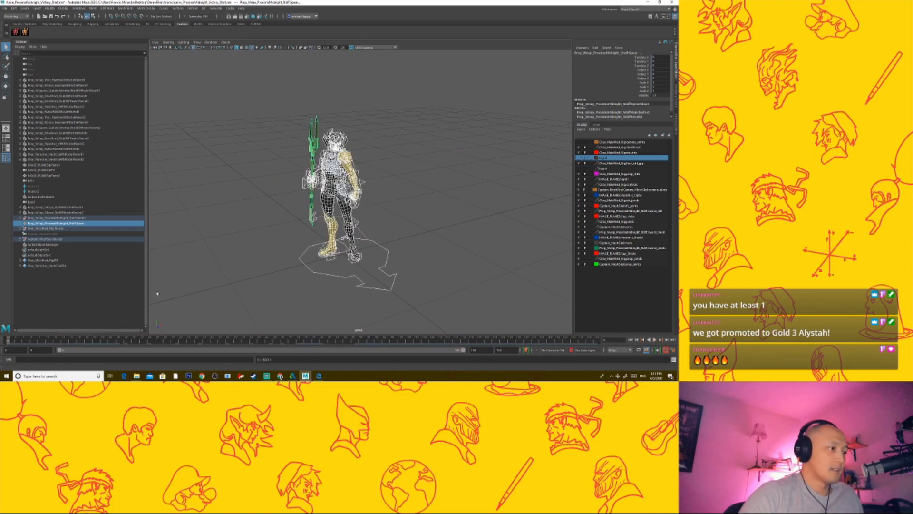
Step: Clear the rig and staff selection, inspect the remaining opening pose, and select the character's Cog root control
left_click(256, 247)
right_click_drag(394, 248, 499, 255, "alt")
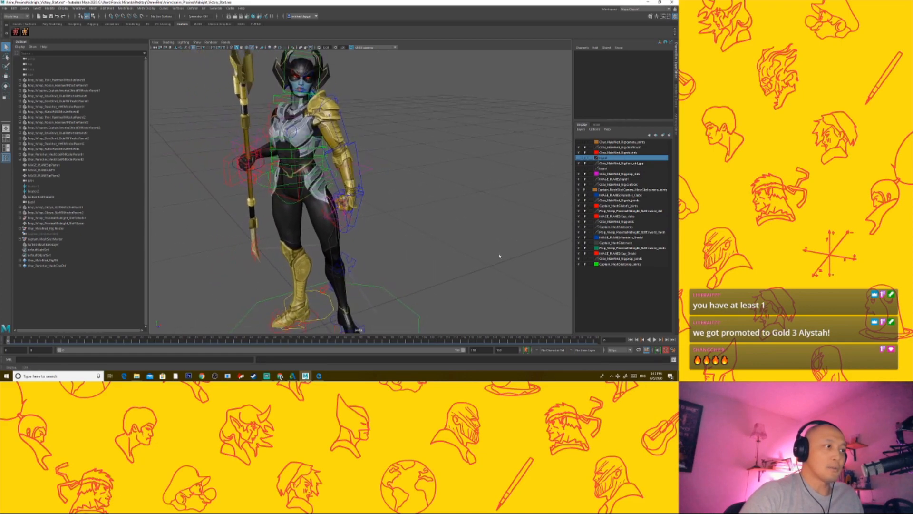
left_click(263, 186)
scroll(268, 204, "down", 4)
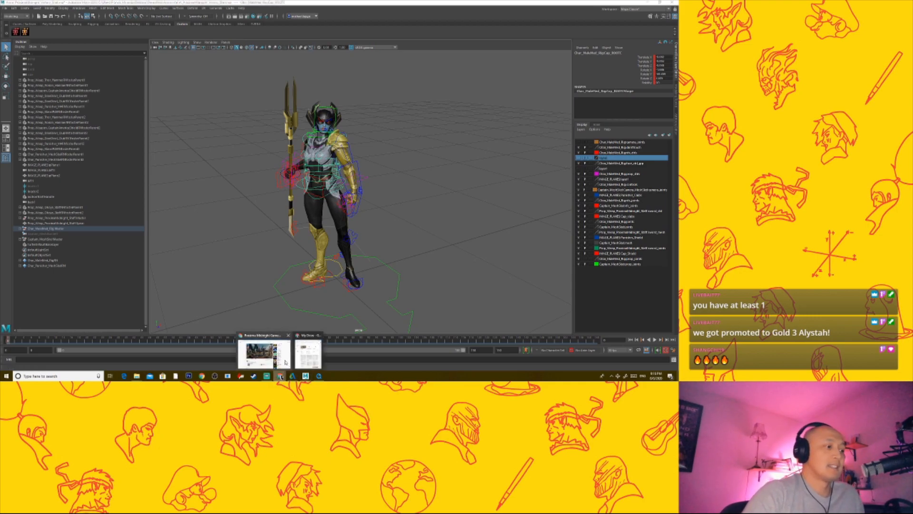
Step: Switch to the browser, open YouTube in a new tab, and search for "avengers remix cumbia"
left_click(287, 363)
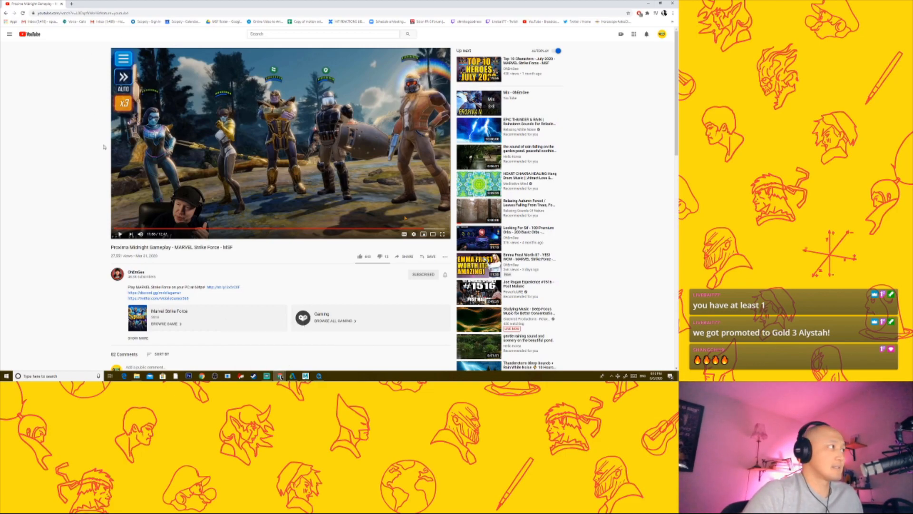
left_click(72, 5)
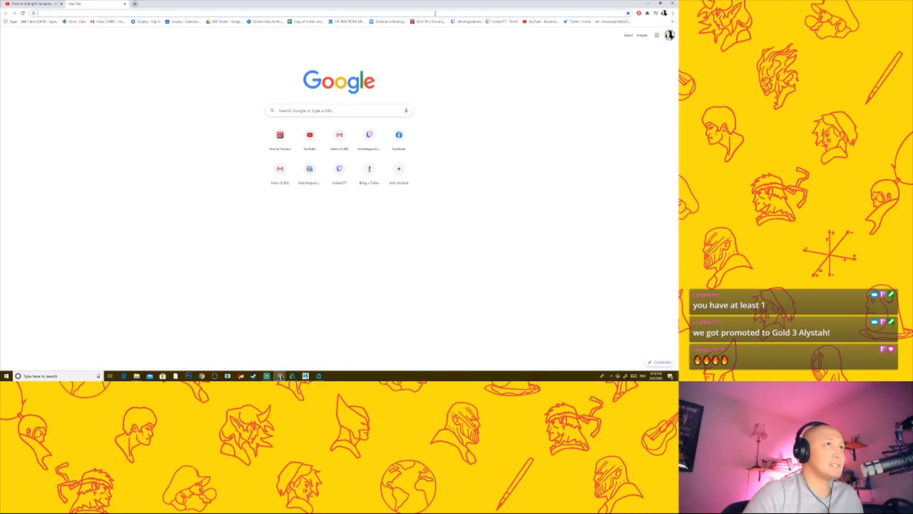
left_click(542, 22)
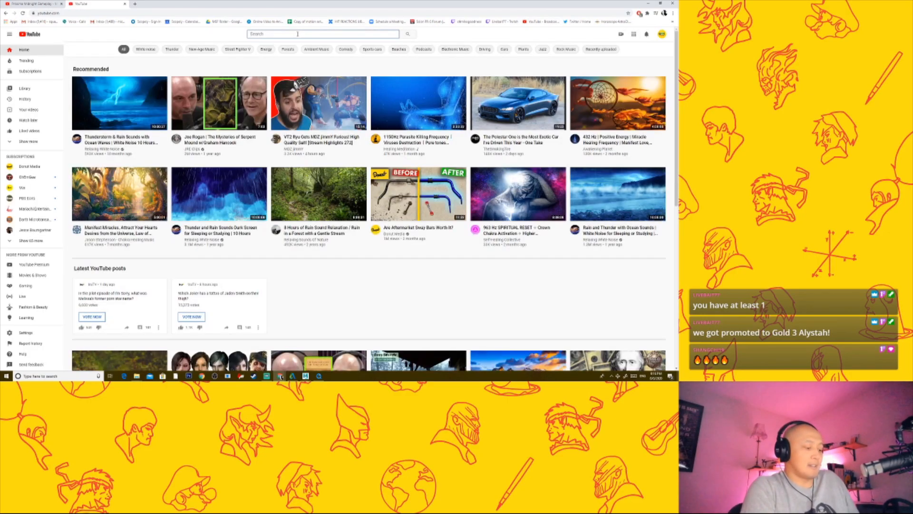
type("avenger")
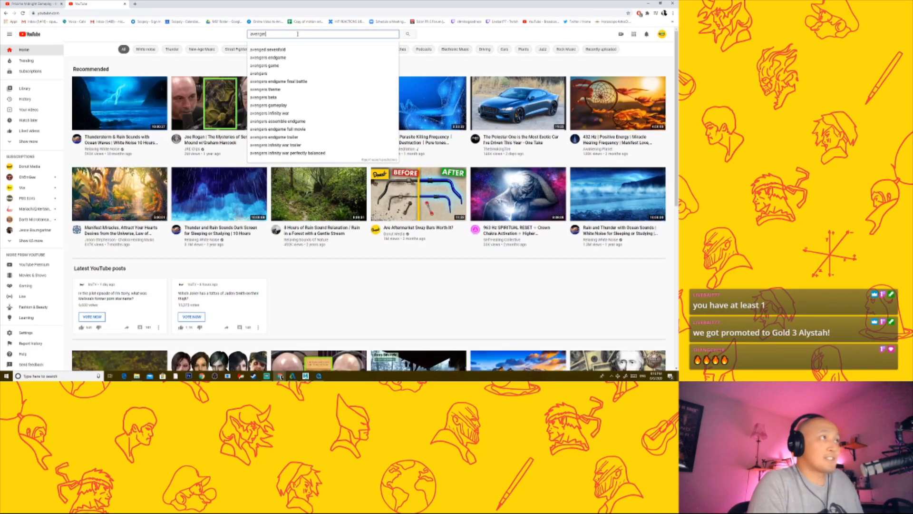
type("s tremix")
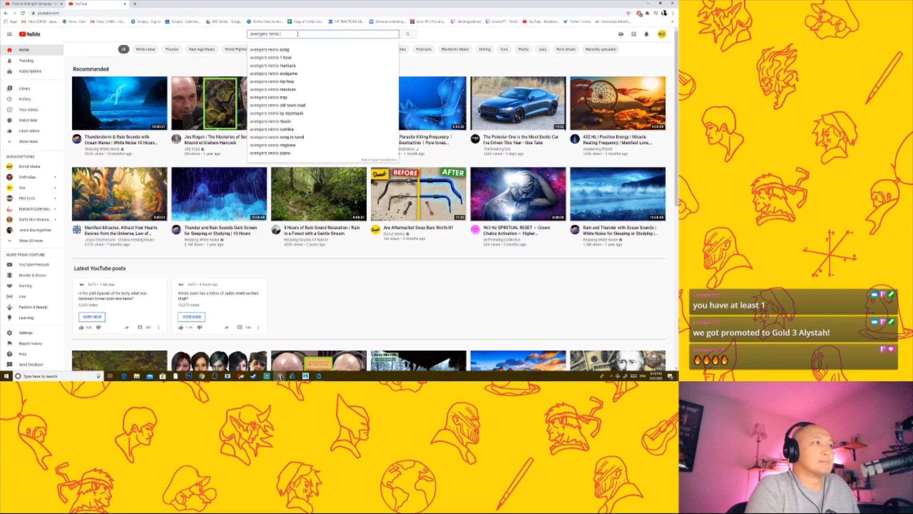
left_click(333, 129)
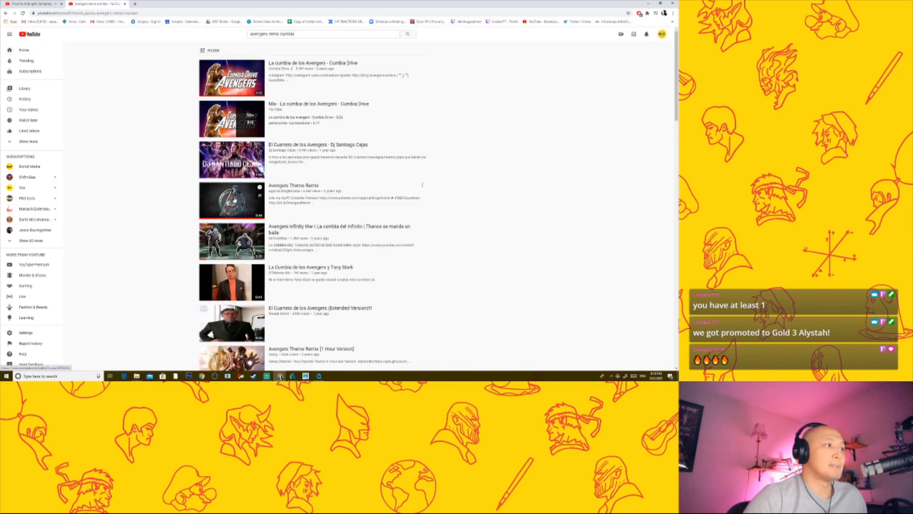
Step: Play the "Avengers Theme Remix" video, skip ahead in the track, and go back to the search results
left_click(234, 199)
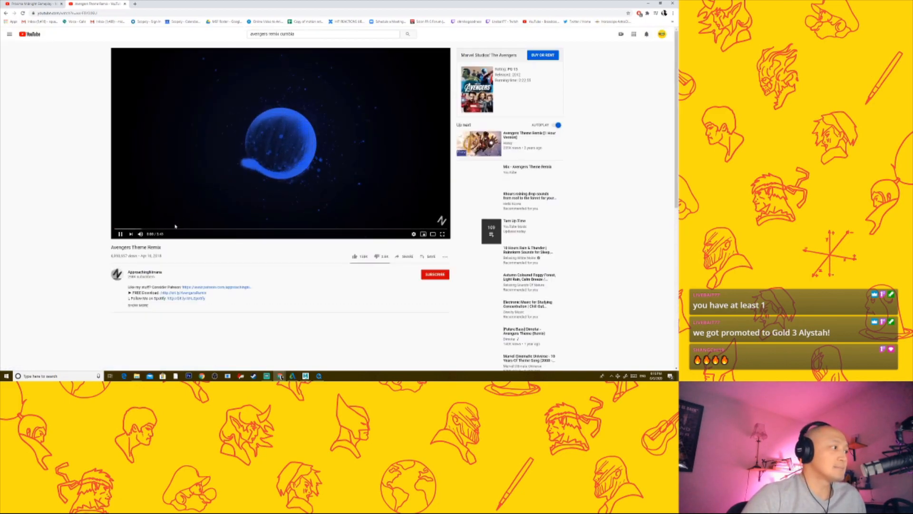
left_click_drag(157, 235, 155, 236)
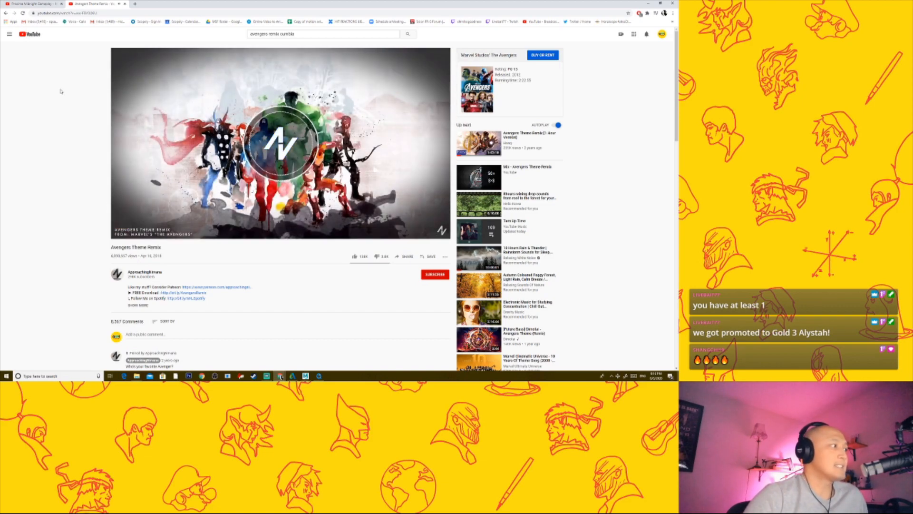
left_click(237, 227)
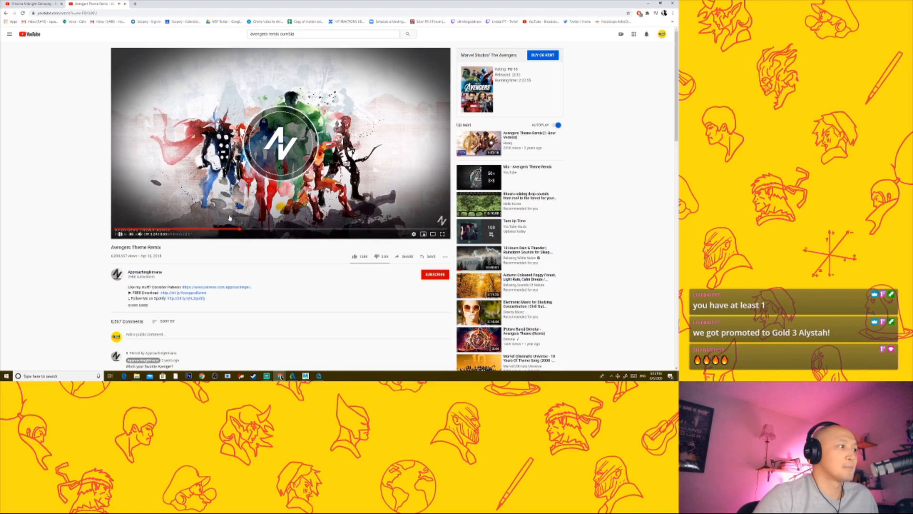
left_click(6, 14)
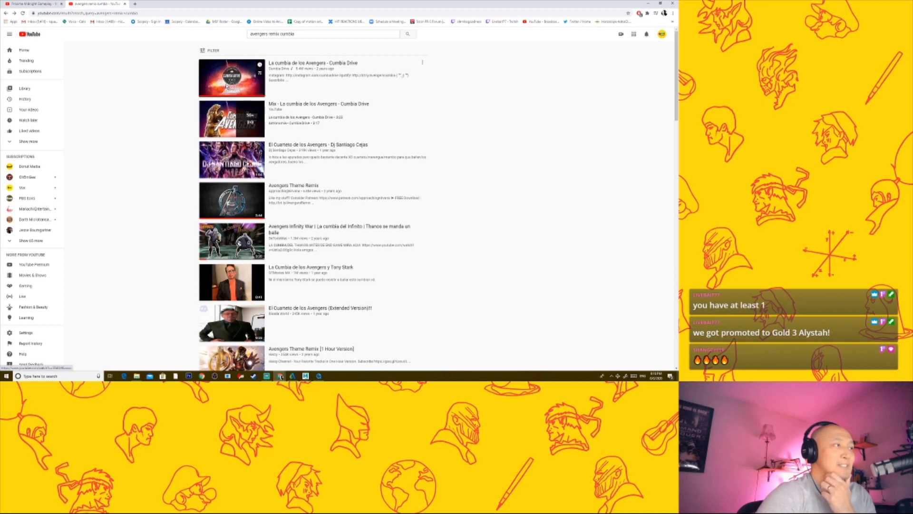
Step: Play "La cumbia de los Avengers - Cumbia Drive" and set the video to loop
left_click(232, 79)
right_click(174, 182)
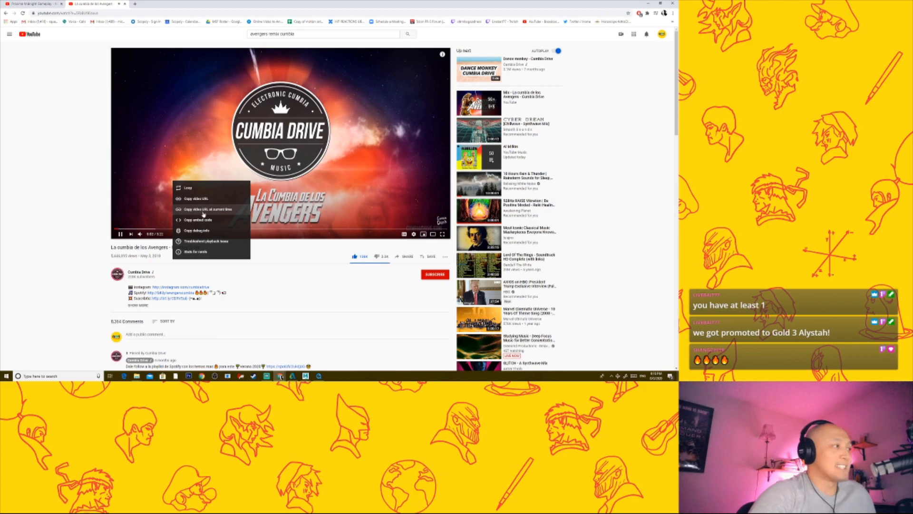
left_click(190, 187)
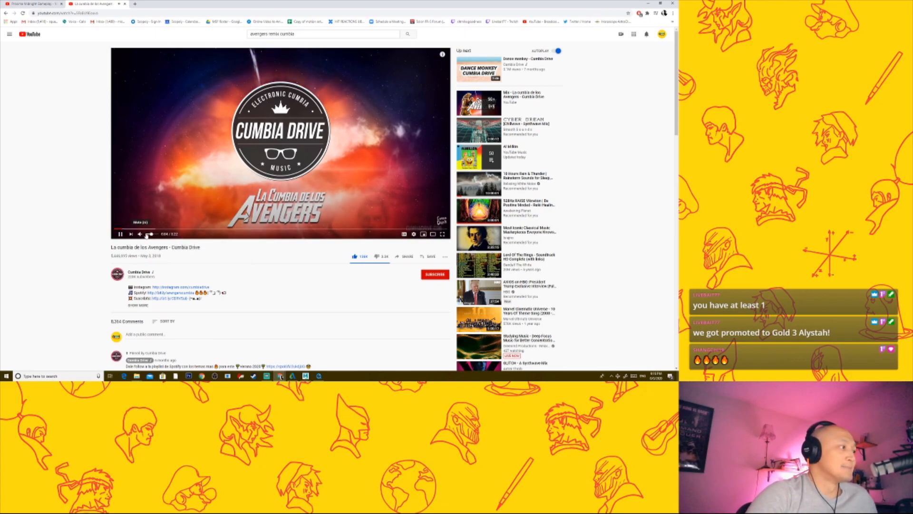
mouse_move(148, 235)
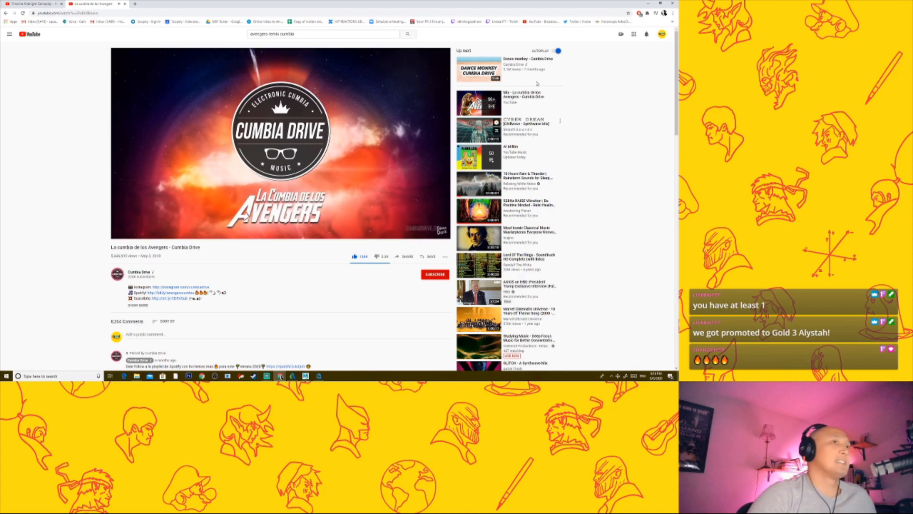
Step: Return to Maya and reselect the character's Cog root control in the perspective viewport
left_click(649, 4)
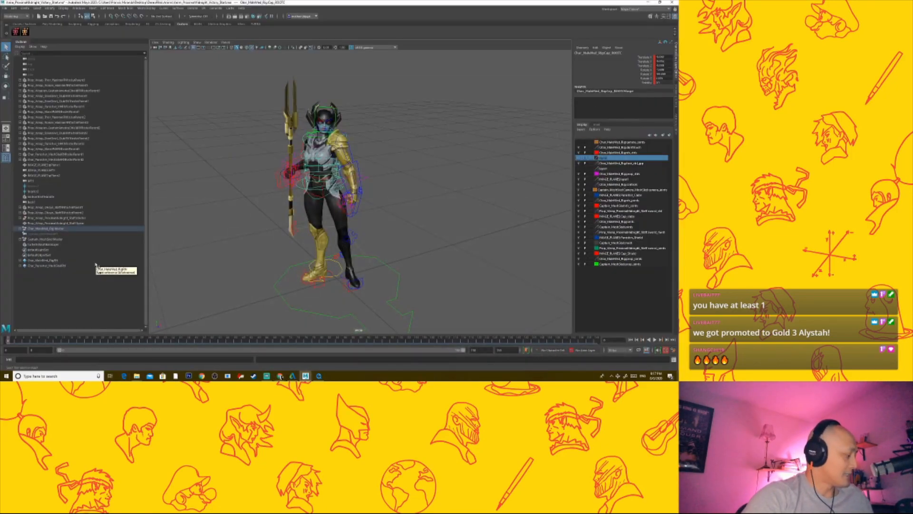
right_click_drag(230, 253, 281, 253, "alt")
scroll(280, 222, "up", 2)
left_click(217, 210)
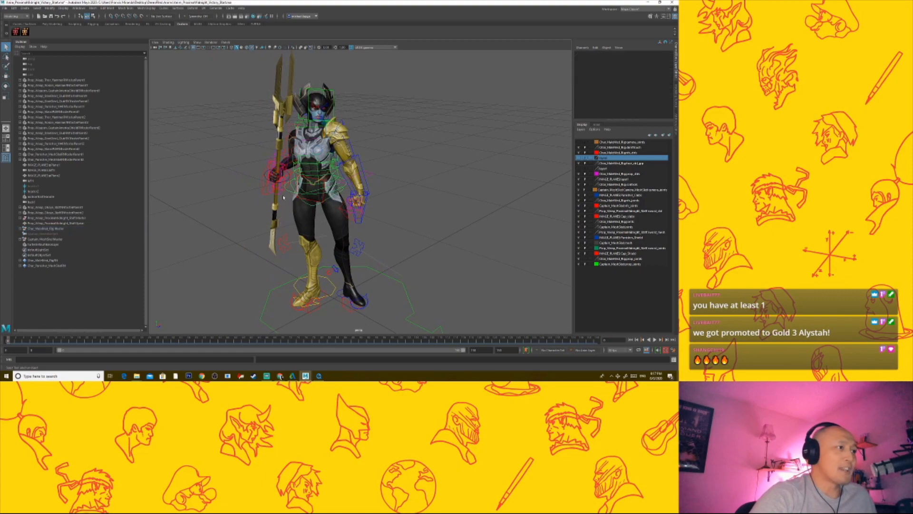
left_click(288, 199)
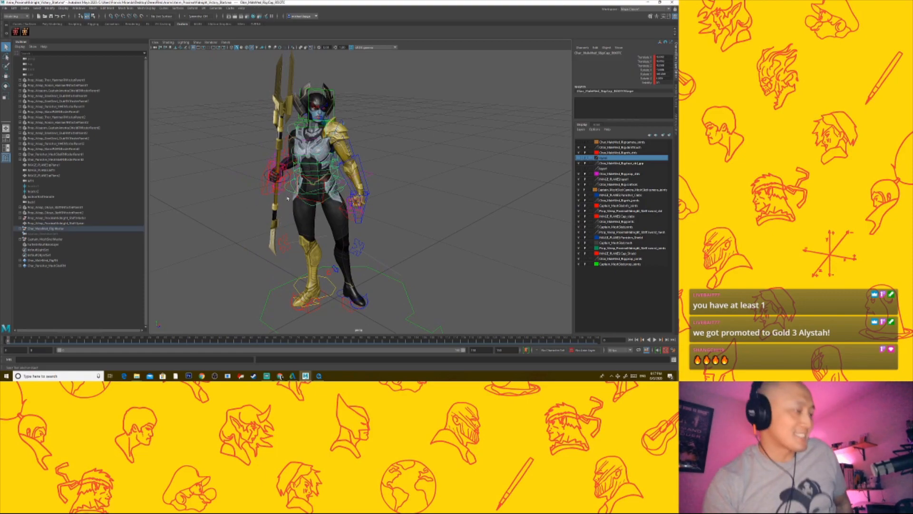
right_click_drag(371, 224, 377, 245, "alt")
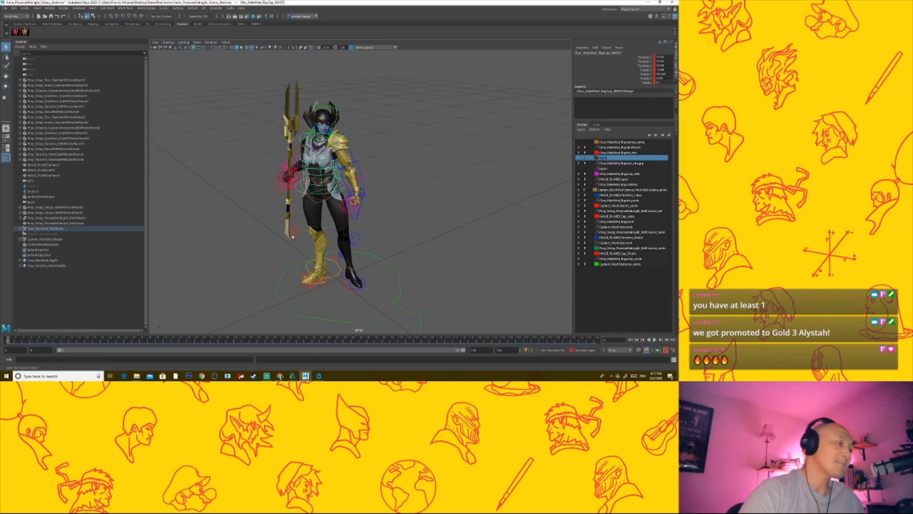
Step: Clear the root control selection and view the character's opening pose from a different angle
mouse_move(280, 376)
mouse_move(307, 352)
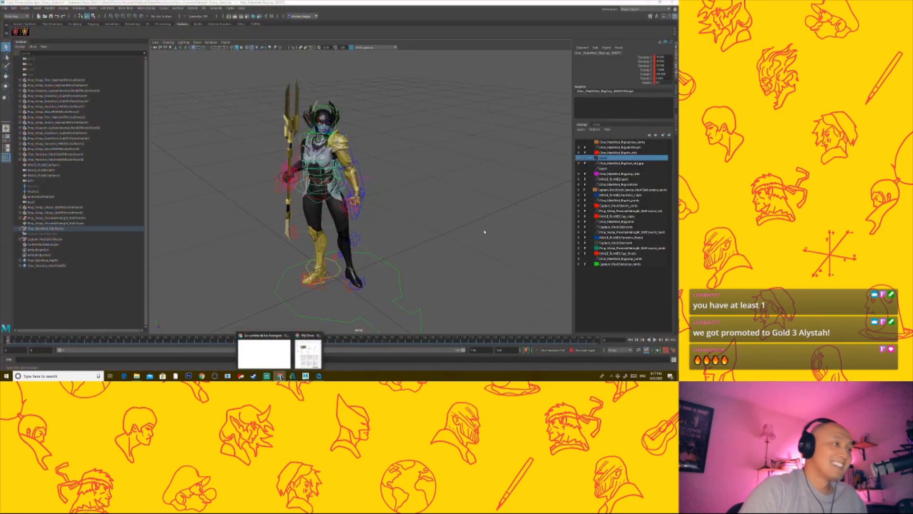
left_click(482, 228)
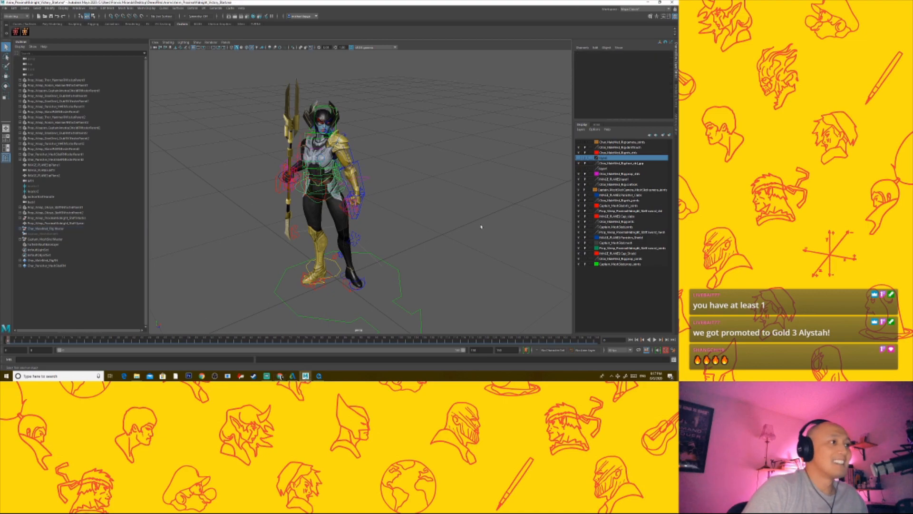
left_click(197, 42)
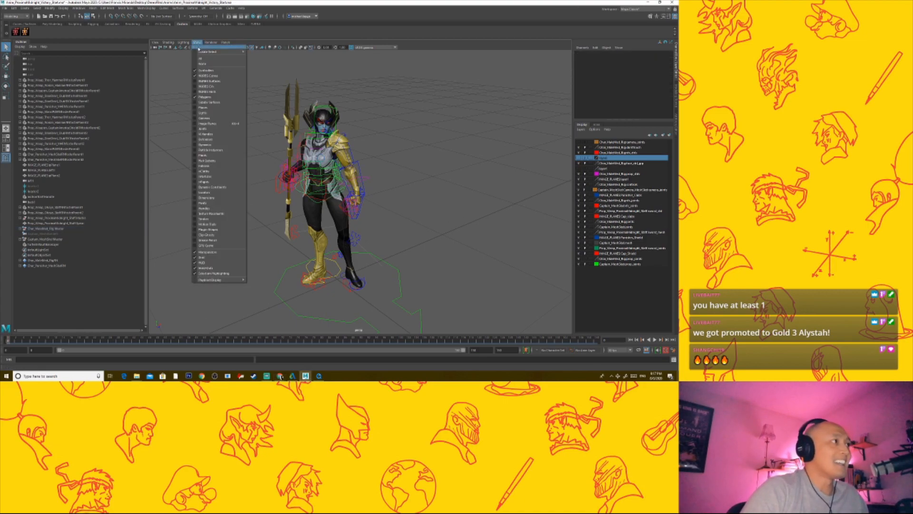
left_click(450, 175)
left_click_drag(450, 174, 406, 206, "alt")
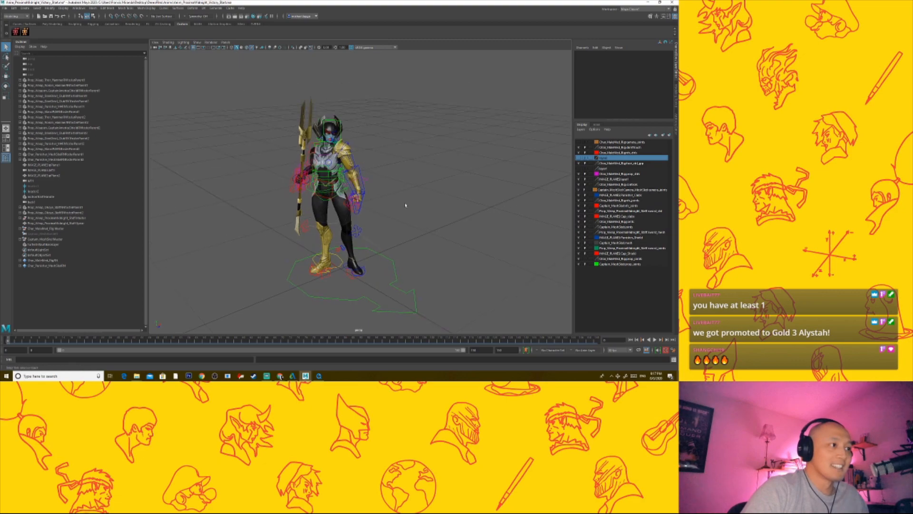
Step: Shrink the Maya window and place the reference video player, reduced in size, beside it
left_click(309, 191)
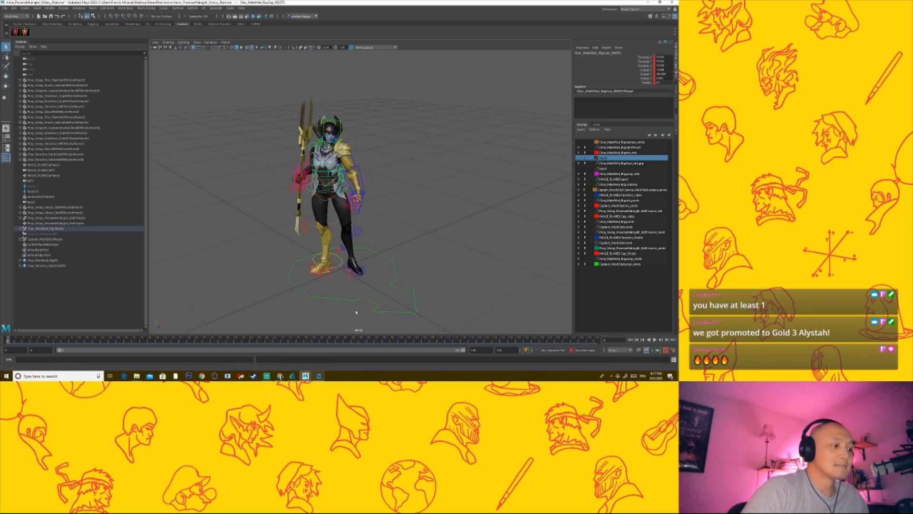
left_click(659, 2)
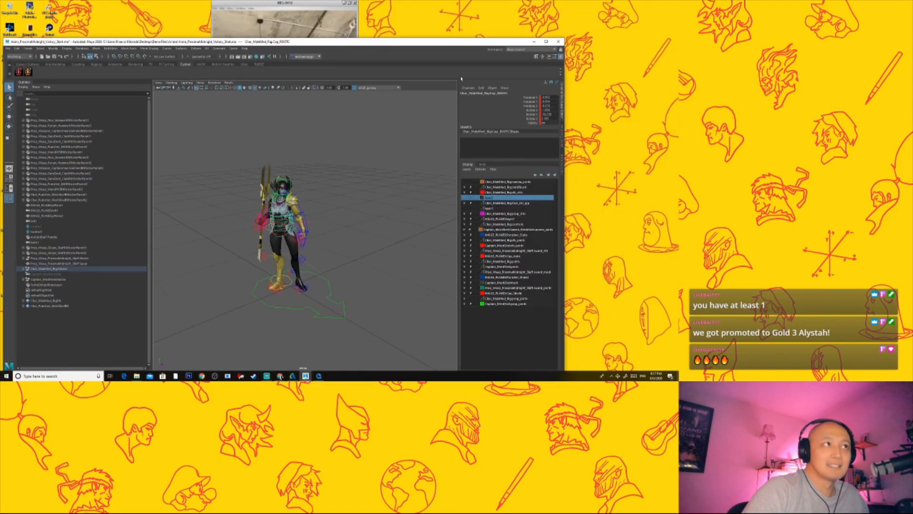
left_click_drag(371, 46, 636, 9)
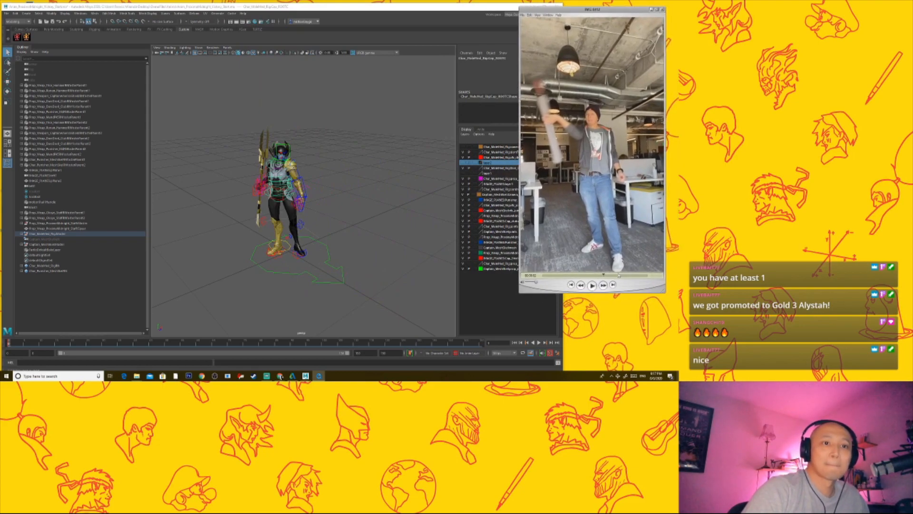
left_click_drag(665, 294, 629, 229)
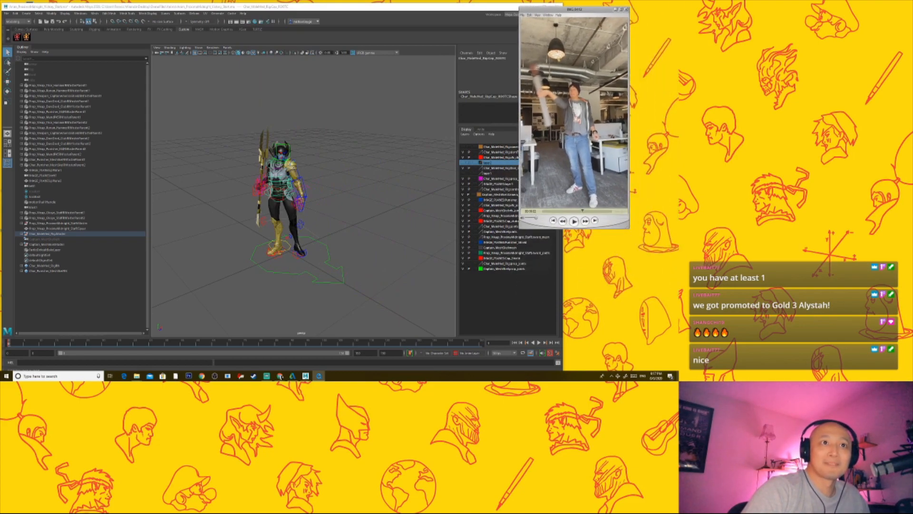
left_click_drag(561, 11, 607, 6)
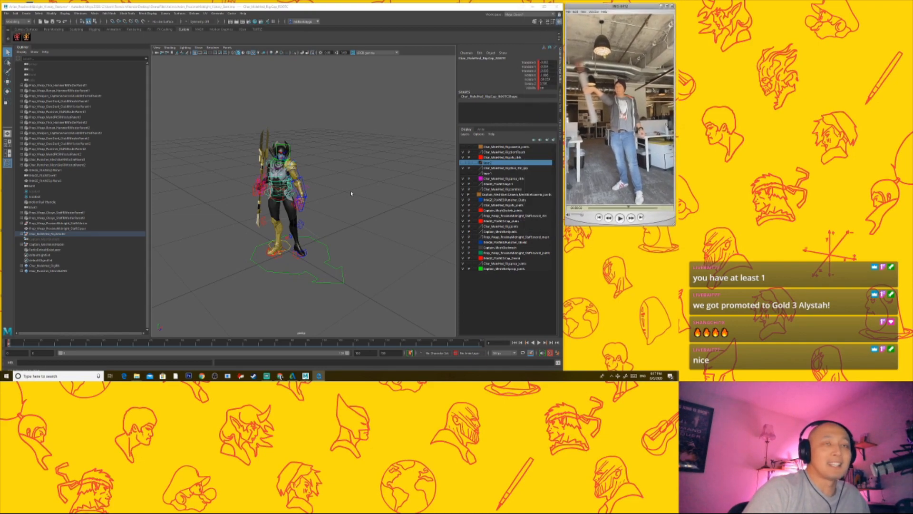
Step: Check the ground root control at the character's feet and cue the reference video to its opening standing pose
right_click_drag(325, 216, 382, 223, "alt")
middle_click_drag(367, 224, 387, 189, "alt")
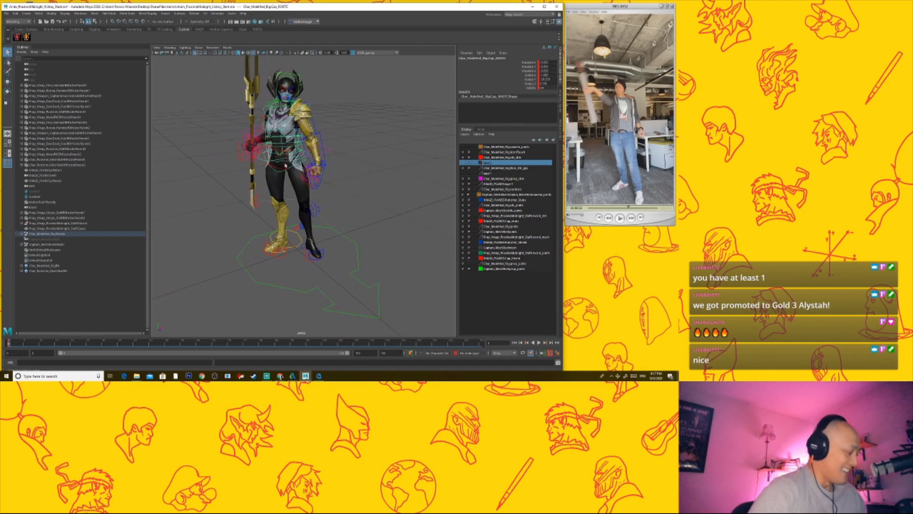
left_click_drag(260, 173, 172, 185, "alt")
left_click_drag(286, 260, 296, 285)
scroll(361, 263, "down", 1)
left_click_drag(67, 344, 9, 343)
left_click_drag(311, 249, 350, 248, "alt")
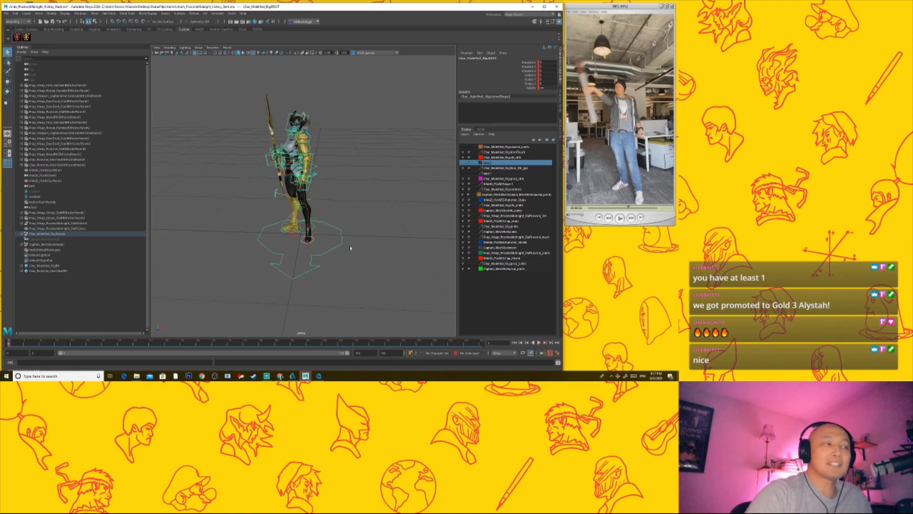
left_click(590, 208)
Step: Select the character's rig controls together with the staff prop in the viewport
right_click_drag(285, 236, 330, 232, "alt")
left_click_drag(330, 233, 357, 243, "alt")
left_click_drag(229, 91, 317, 208)
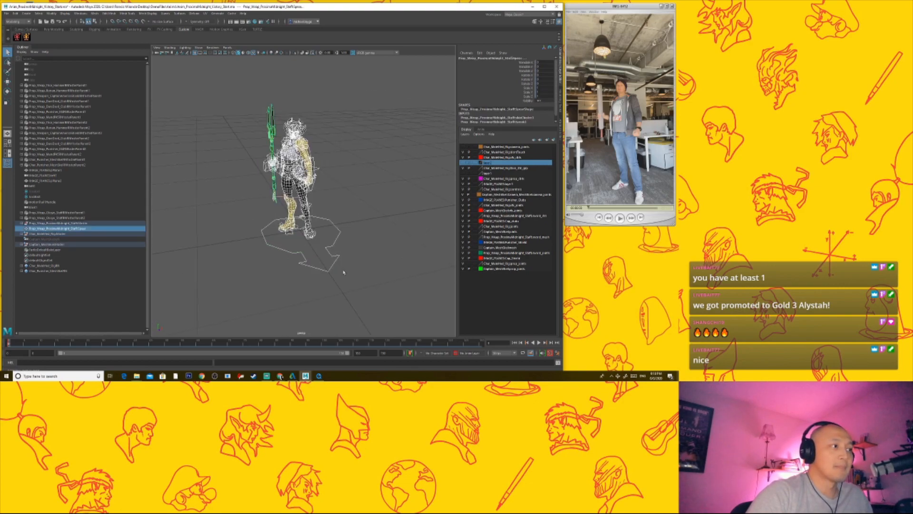
key("f")
left_click(300, 191, "shift")
scroll(326, 211, "down", 4)
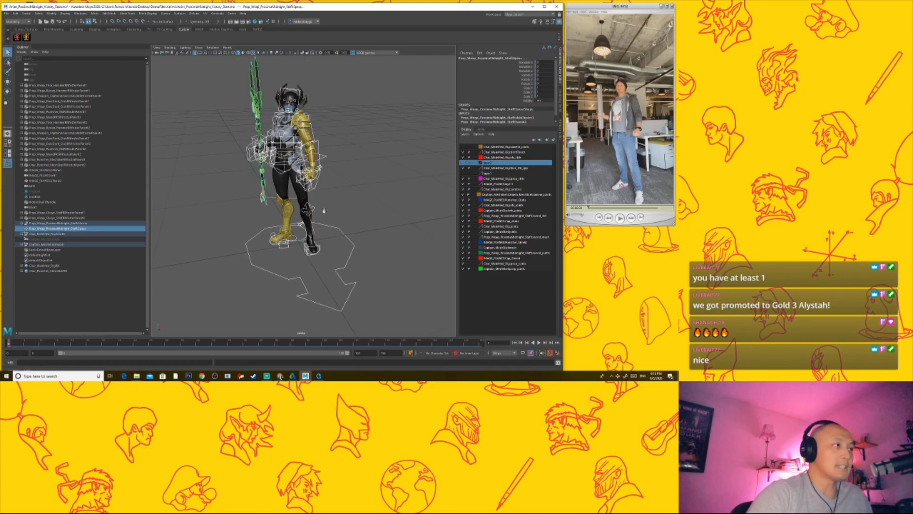
Step: Adjust the viewport's object display filter and select the whole character with its staff again
left_click(197, 49)
left_click(207, 76)
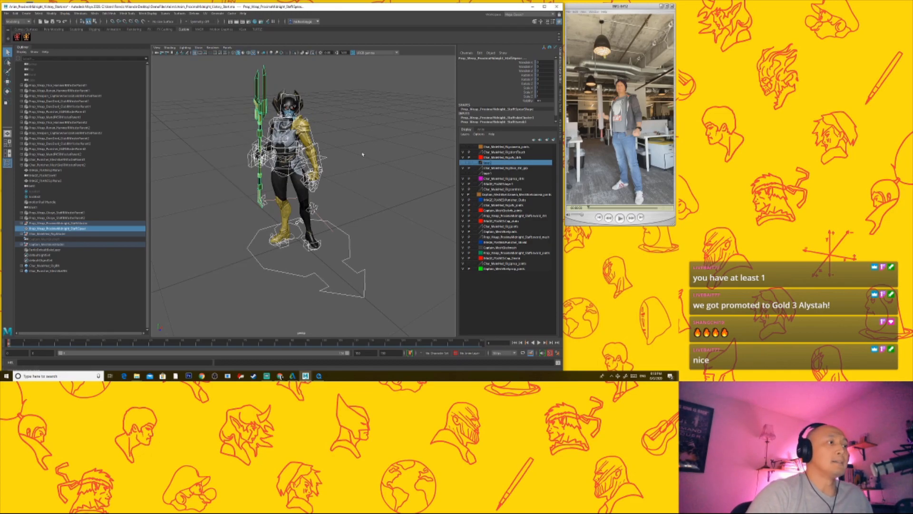
left_click(221, 95)
left_click_drag(202, 78, 408, 333)
scroll(371, 241, "up", 4)
key("5")
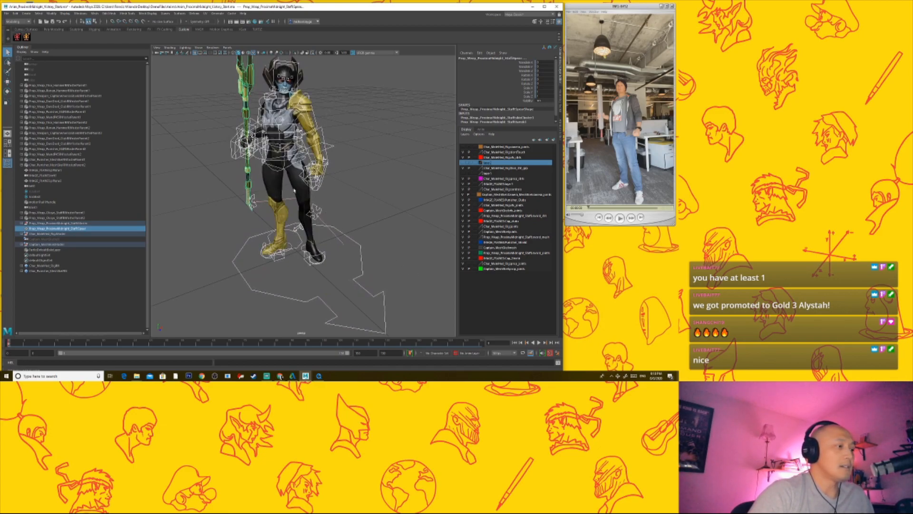
scroll(335, 214, "down", 5)
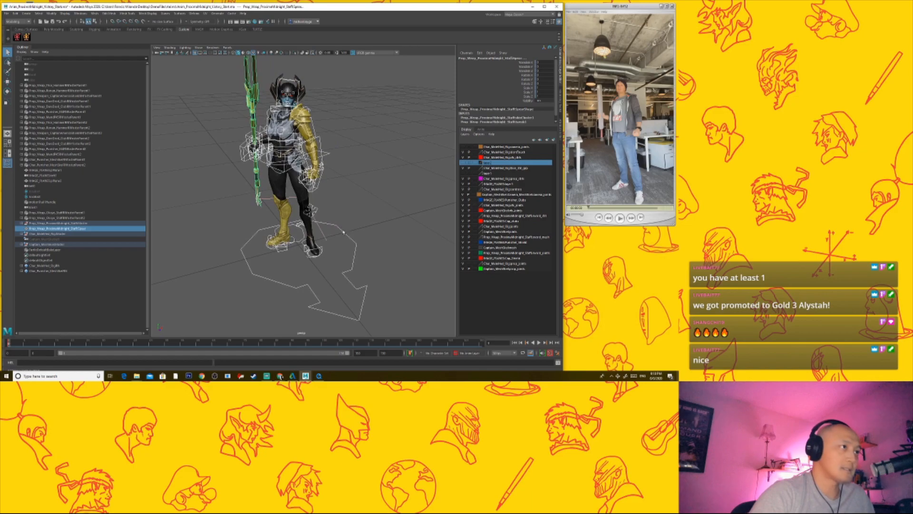
right_click_drag(353, 192, 360, 222, "alt")
left_click_drag(360, 222, 358, 222, "alt")
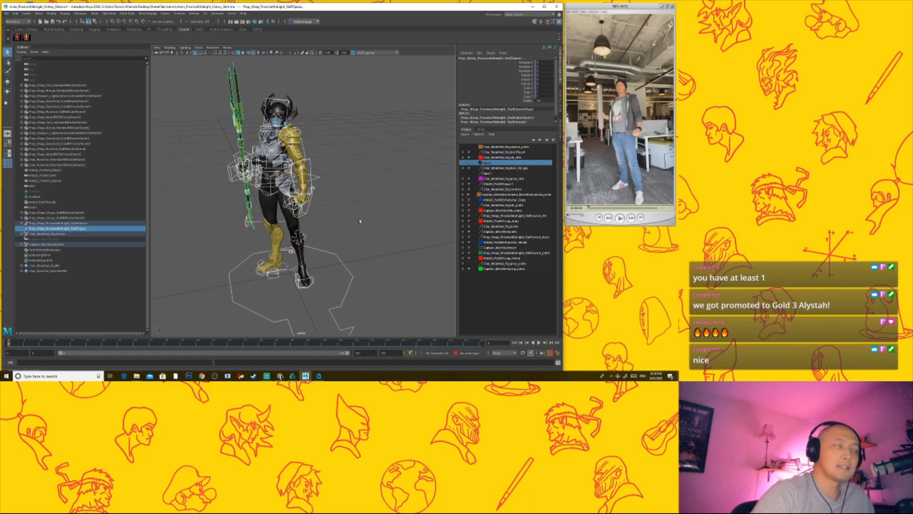
left_click_drag(252, 274, 263, 274, "alt")
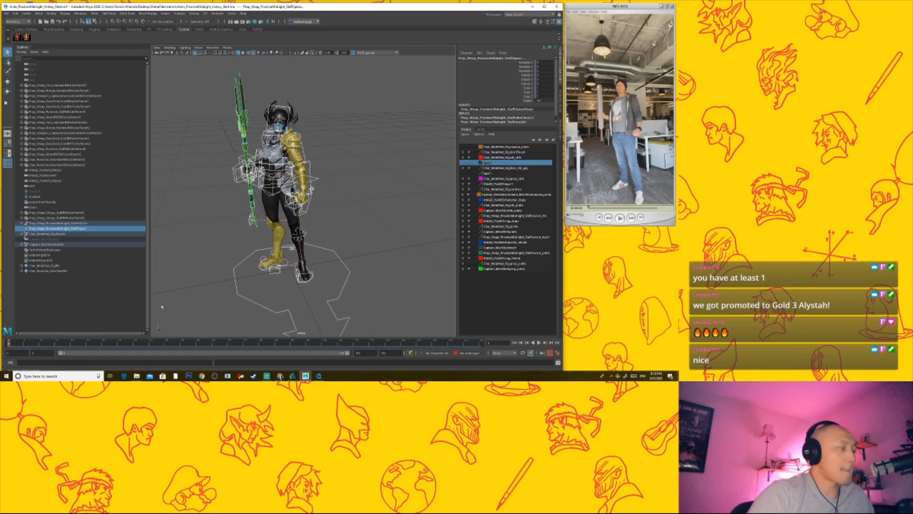
Step: Open MG-PickerStudio, load the Char_MaleMed_Rig picker file, and fit the Body, Facial and Props/VFX panels in its window
left_click(26, 37)
double_click(423, 144)
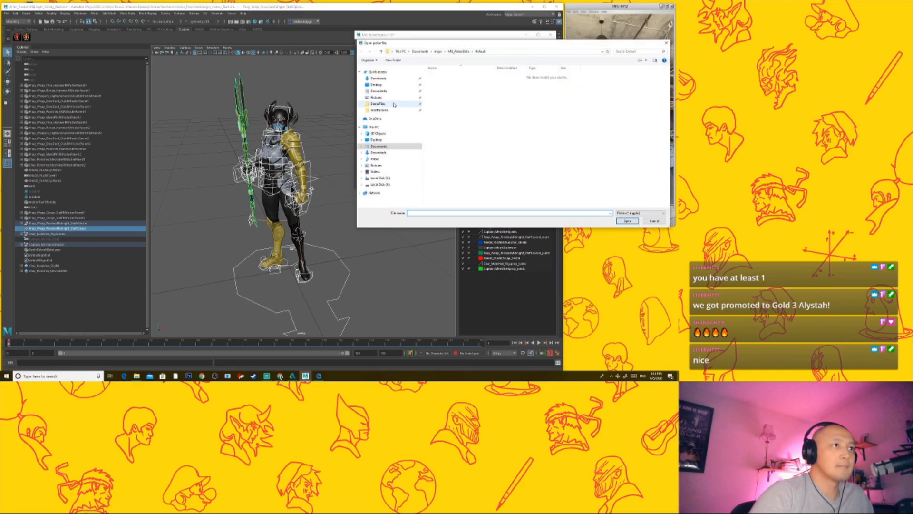
left_click(378, 103)
double_click(440, 87)
double_click(441, 82)
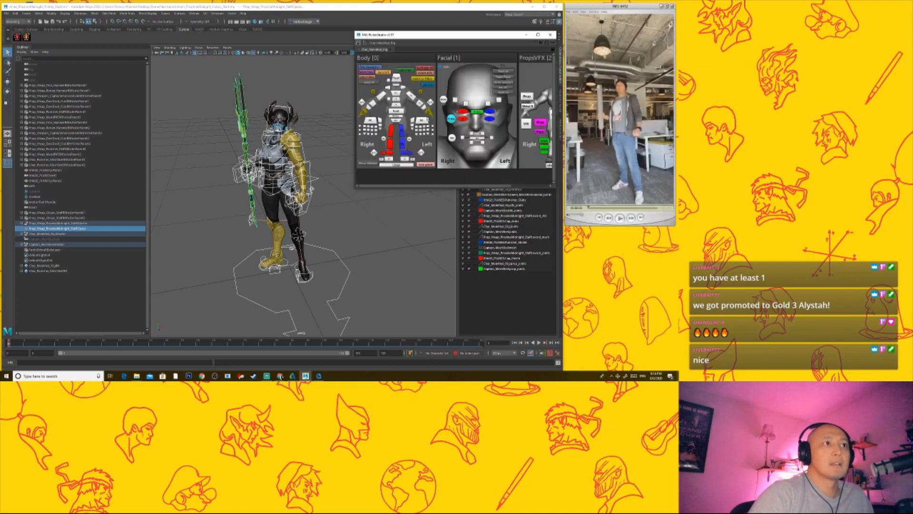
scroll(465, 143, "down", 3)
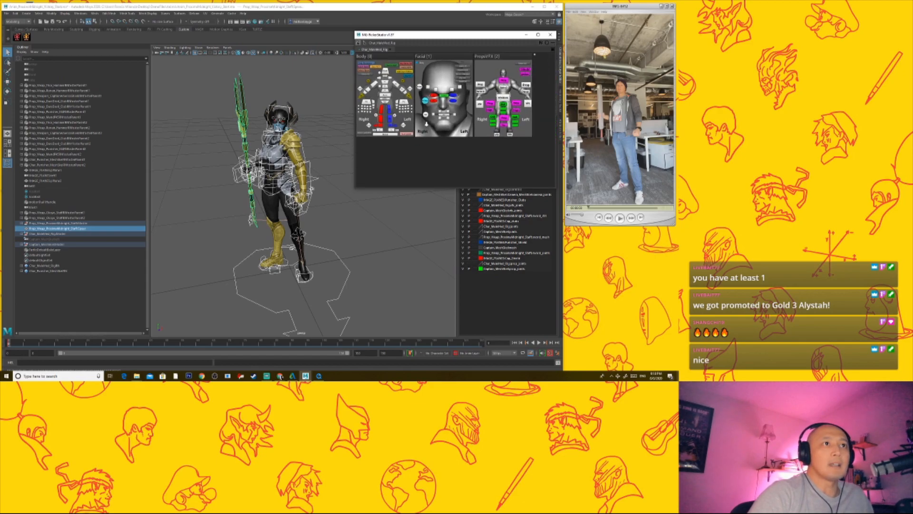
Step: Select all rig controls through the picker and try resetting the character to its default pose
left_click(468, 68)
left_click(467, 69)
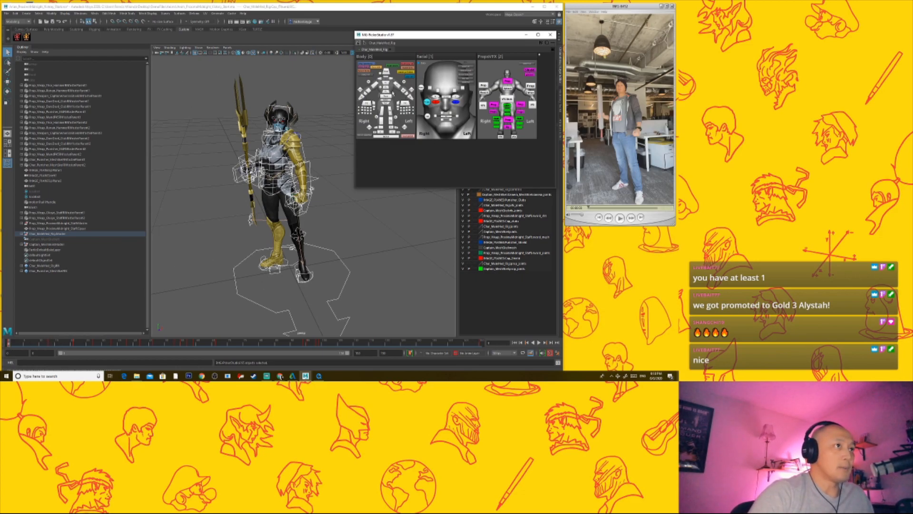
left_click(377, 68)
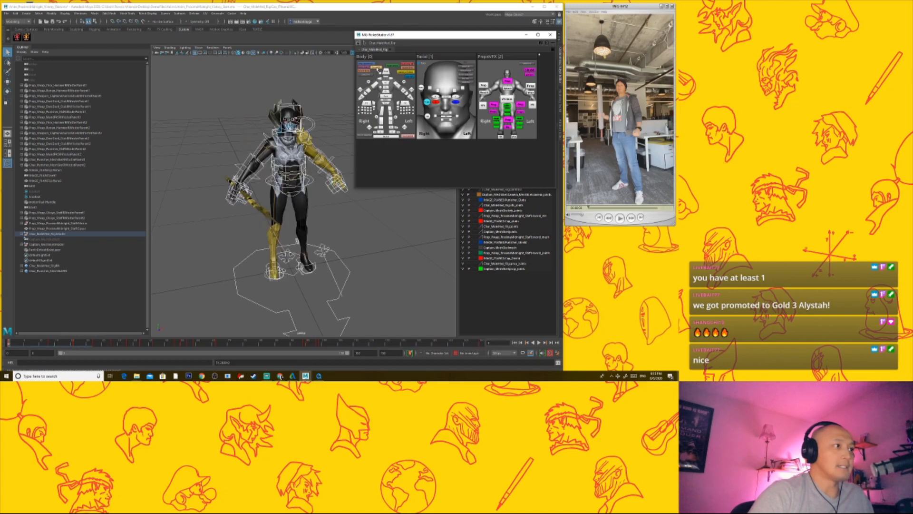
left_click_drag(335, 249, 322, 230, "alt")
mouse_move(16, 344)
left_mouse_down()
mouse_move(52, 345)
mouse_move(7, 344)
left_mouse_up()
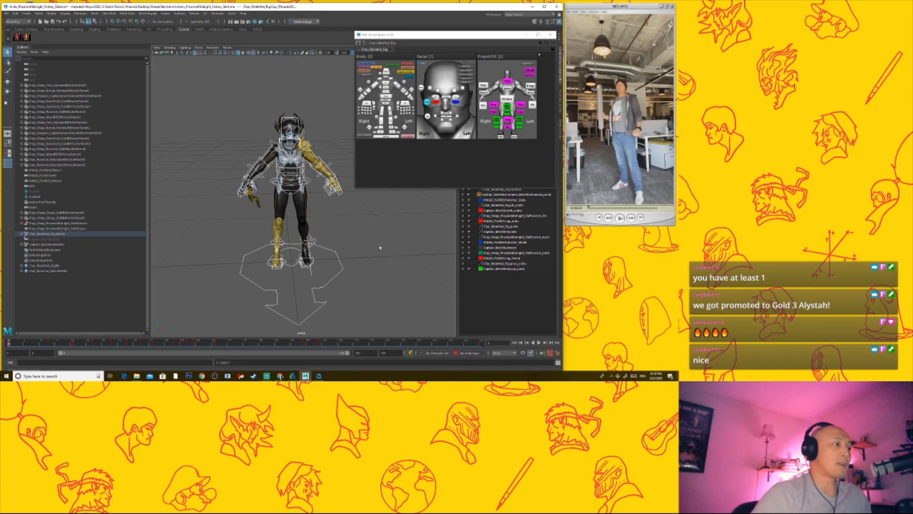
left_click(354, 215)
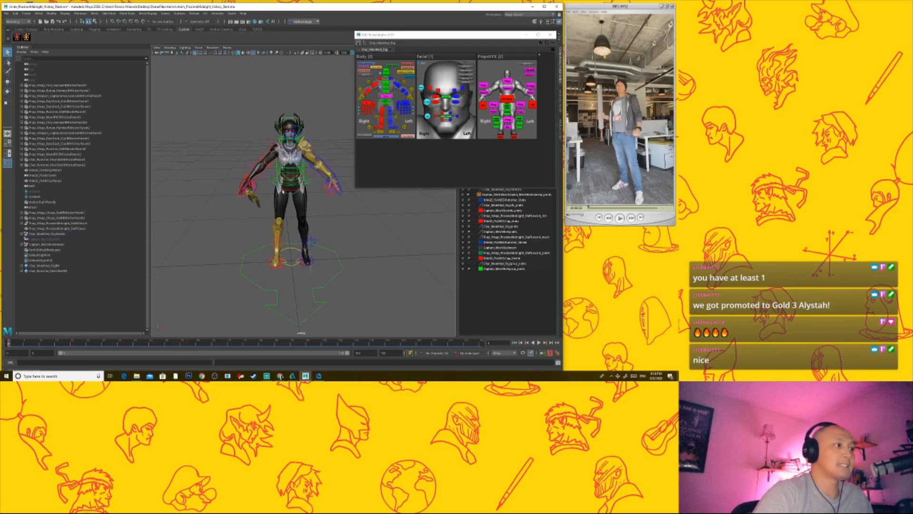
left_click(271, 182)
key("f")
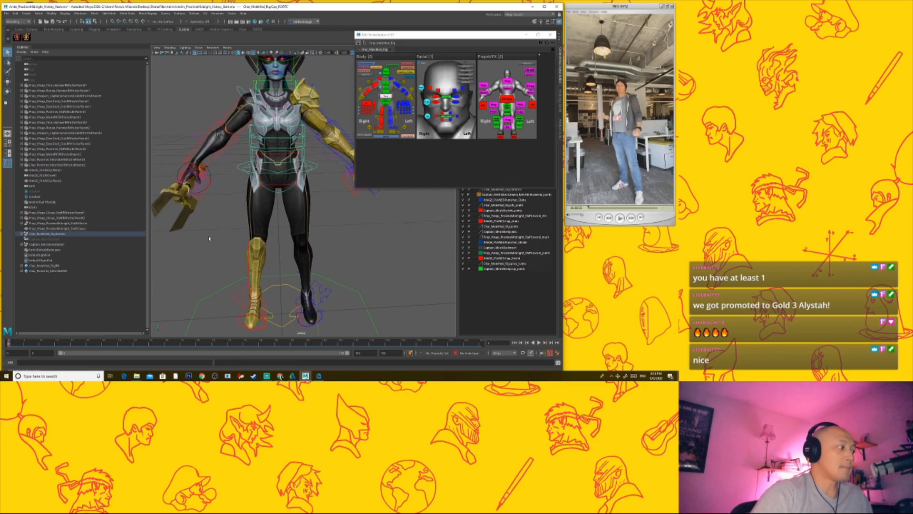
Step: Undo the pose reset on the character and clear the control selection
key("ctrl+z")
key("ctrl+z")
key("ctrl+z")
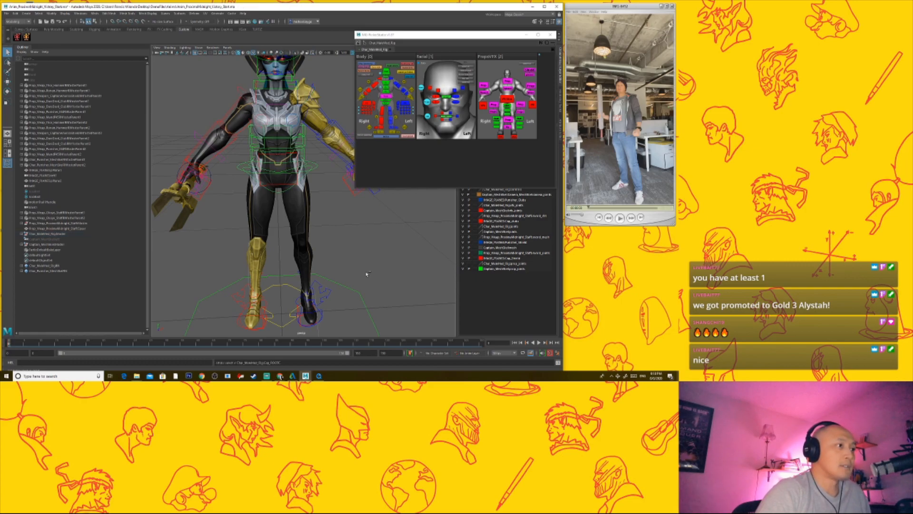
key("ctrl+z")
left_click(351, 235)
right_click_drag(351, 235, 332, 247, "alt")
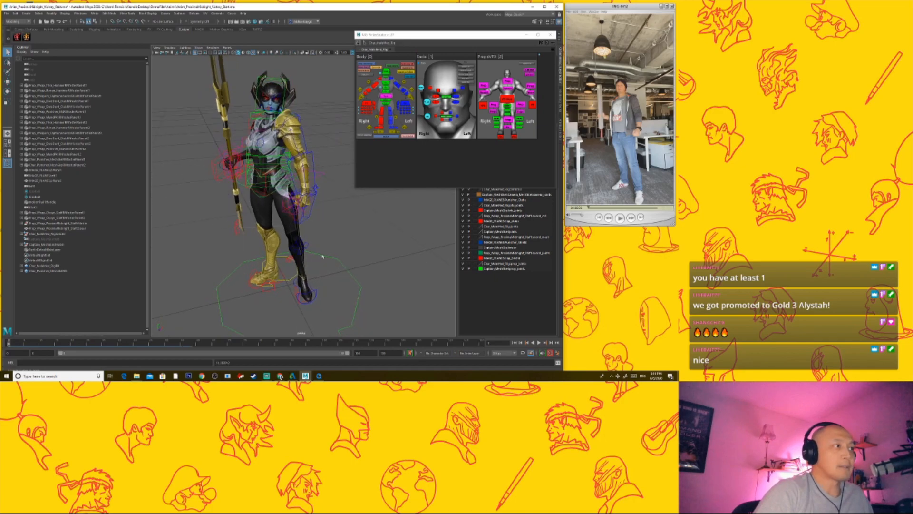
mouse_move(279, 377)
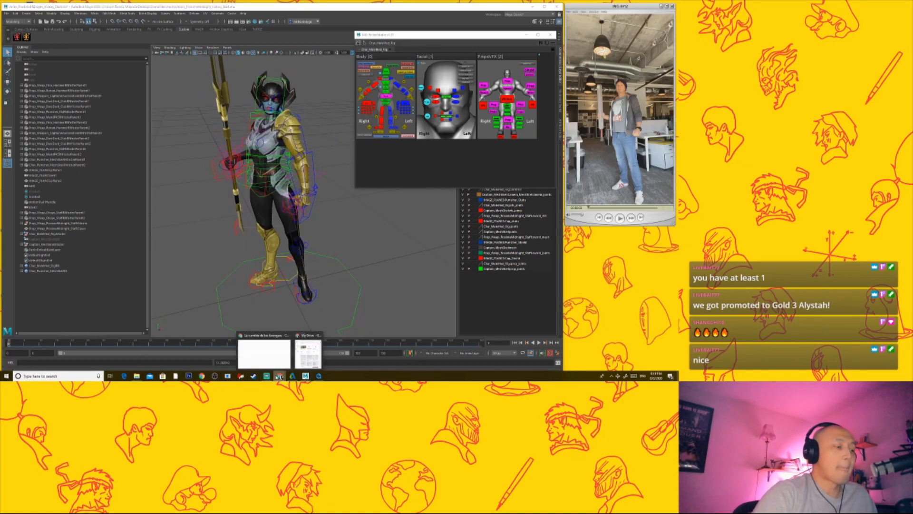
left_click(308, 353)
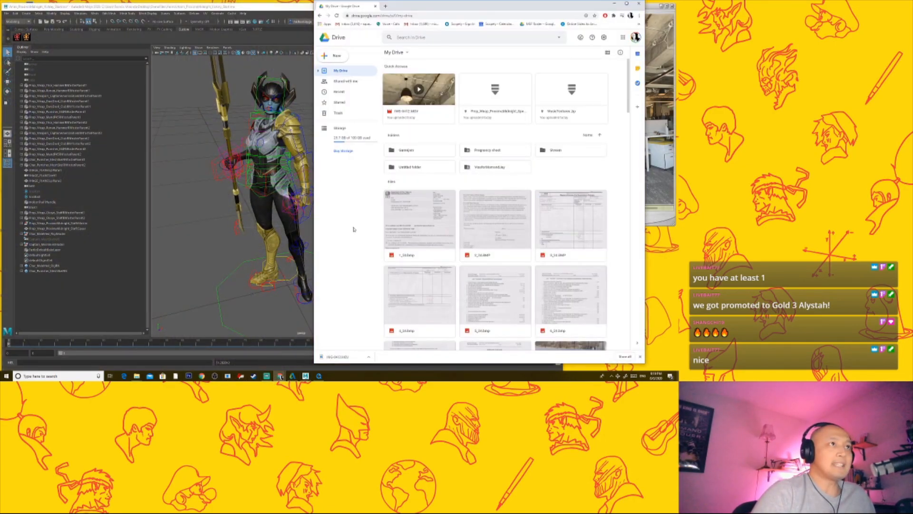
mouse_move(281, 377)
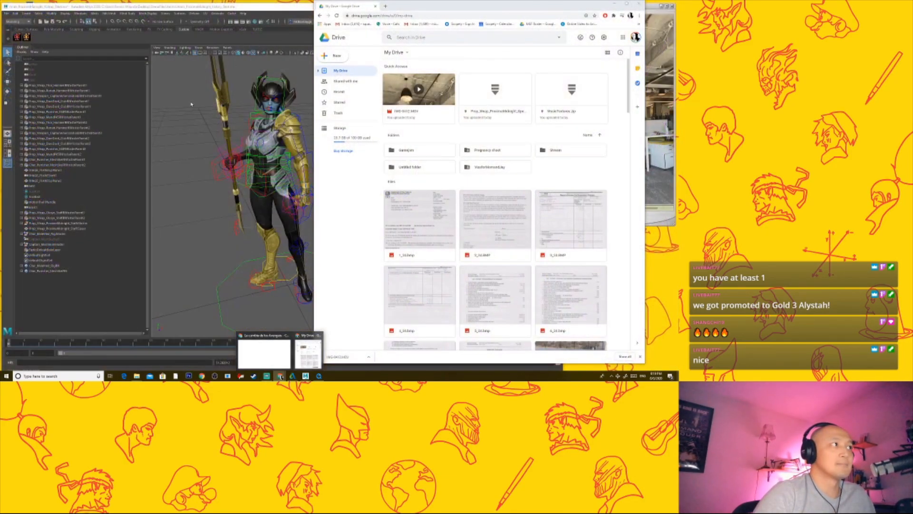
left_click(190, 102)
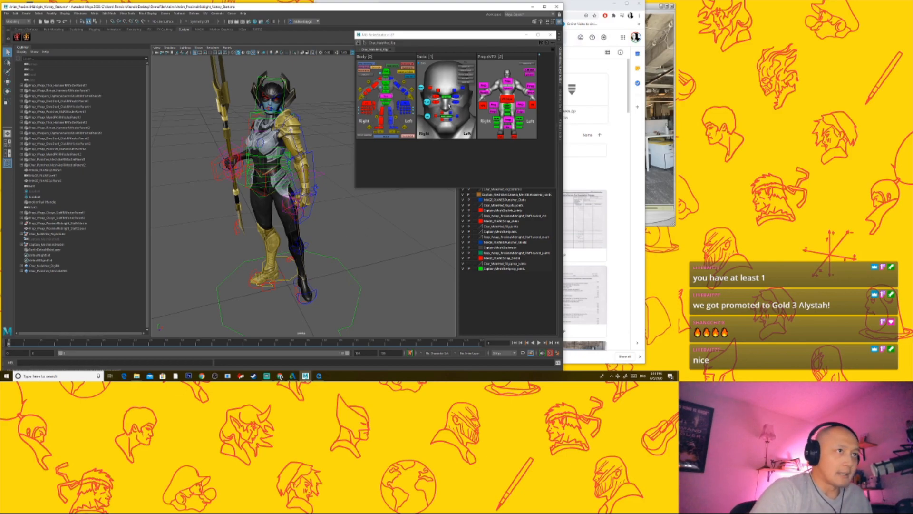
Step: Select all rig controls with the picker, delete their keys after the opening frame, and return to the first frame
left_click(467, 69)
scroll(355, 236, "down", 2)
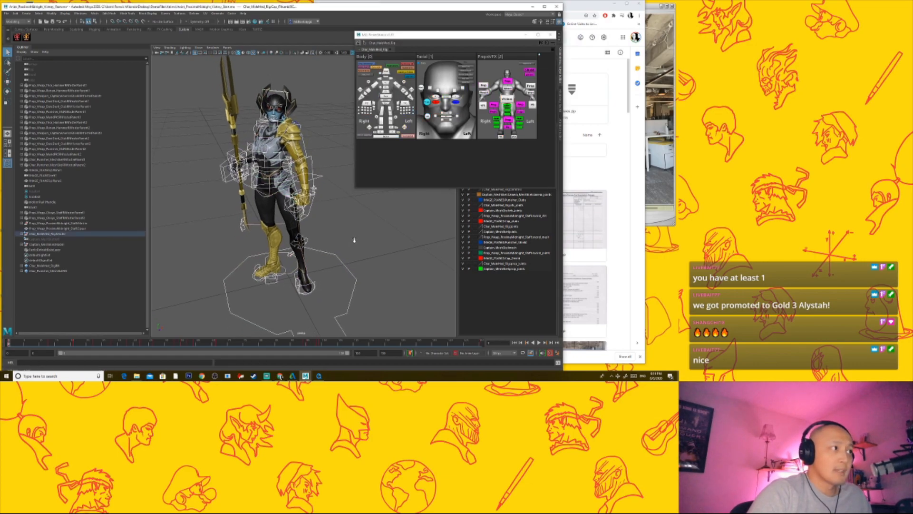
middle_click_drag(369, 242, 353, 236, "alt")
left_click_drag(28, 344, 481, 343, "shift")
right_click(454, 341)
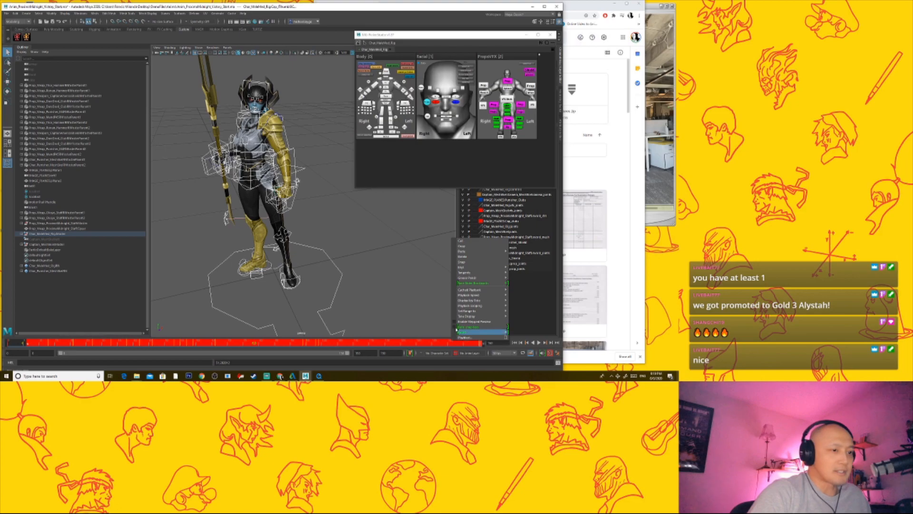
left_click(469, 261)
left_click(8, 342)
Step: Position the floating, shortened picker window beneath the reference video and clear away the browser window covering the video
left_click_drag(513, 37, 322, 106)
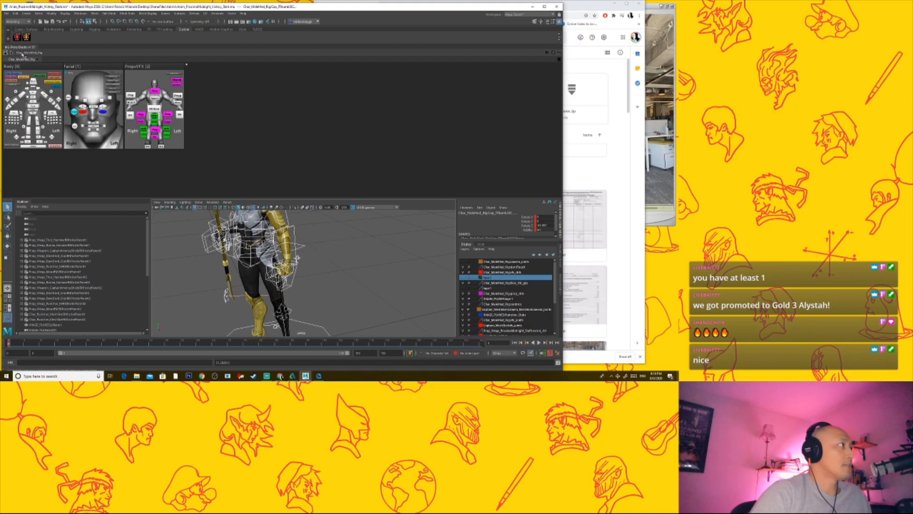
left_click_drag(25, 47, 312, 186)
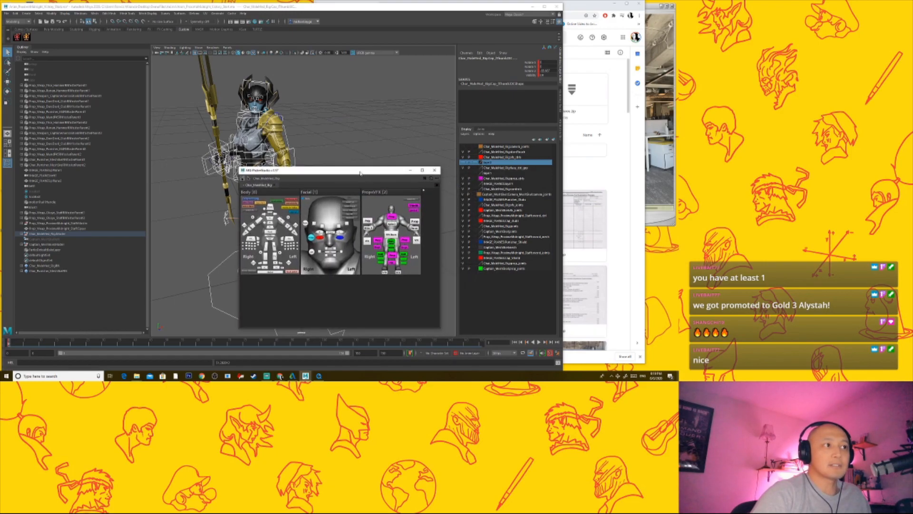
left_click_drag(391, 172, 609, 184)
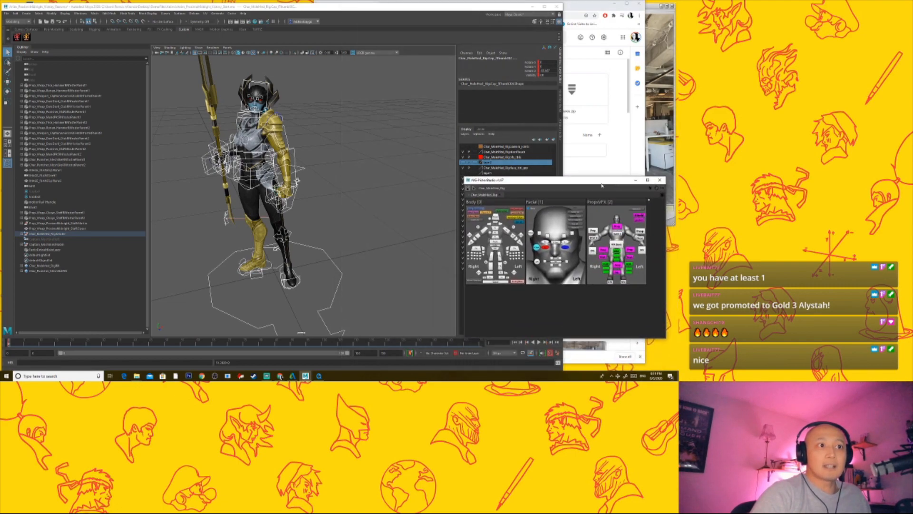
left_click_drag(518, 177, 526, 223)
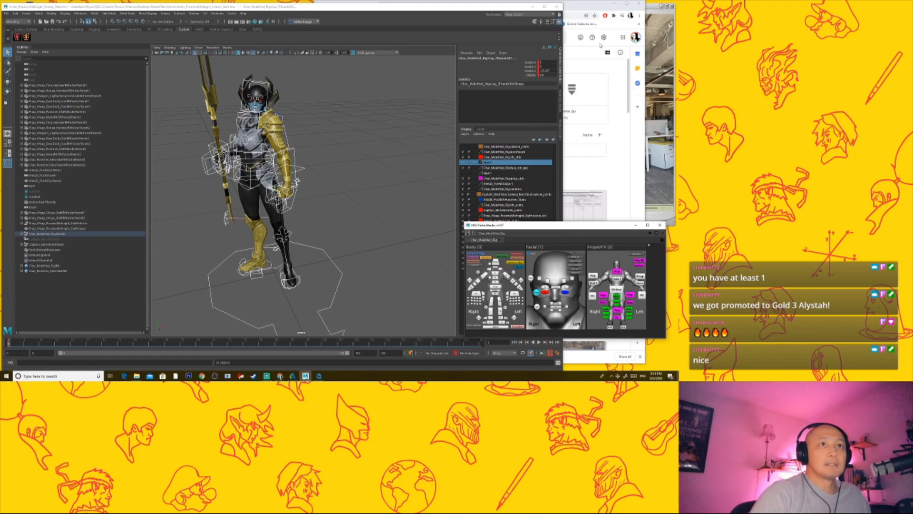
left_click(608, 8)
left_click(615, 5)
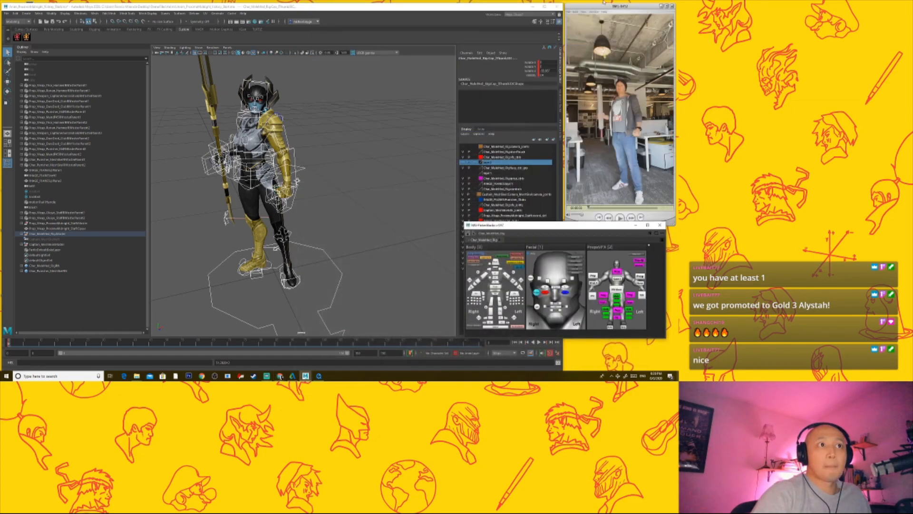
Step: Scrub the reference video near its opening pose and enlarge its window to fill the screen height
left_click(47, 331)
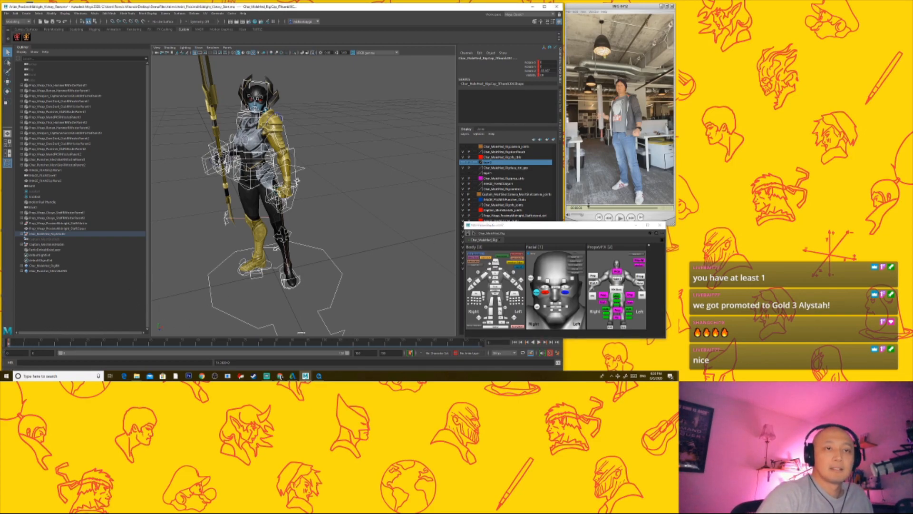
left_click(590, 208)
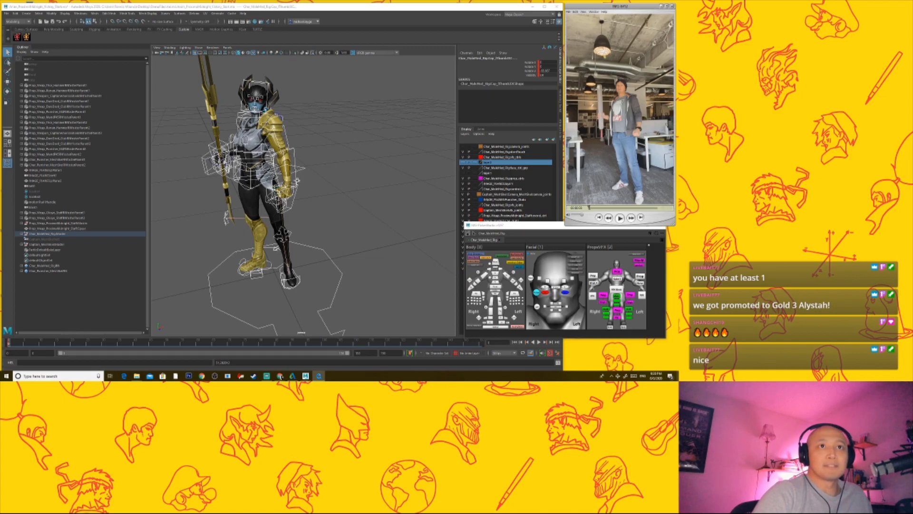
mouse_move(591, 208)
left_mouse_down()
mouse_move(611, 204)
mouse_move(588, 205)
mouse_move(599, 205)
left_mouse_up()
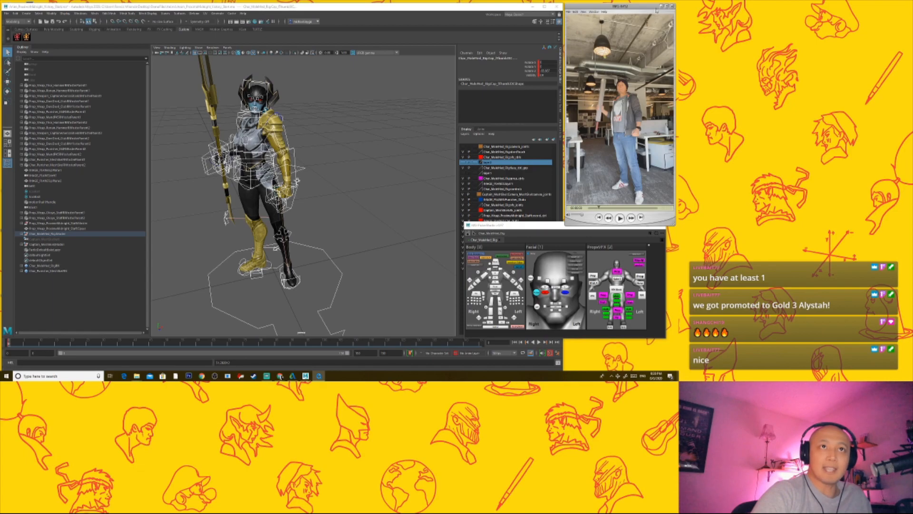
left_click(668, 7)
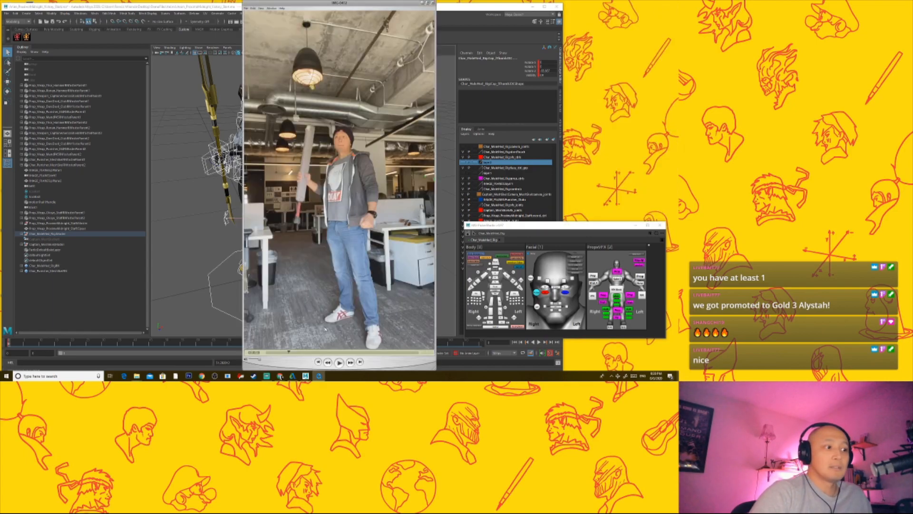
Step: Scrub and step frame by frame through the reference video to study the actor raising the staff onto his shoulder
left_click_drag(290, 352, 251, 363)
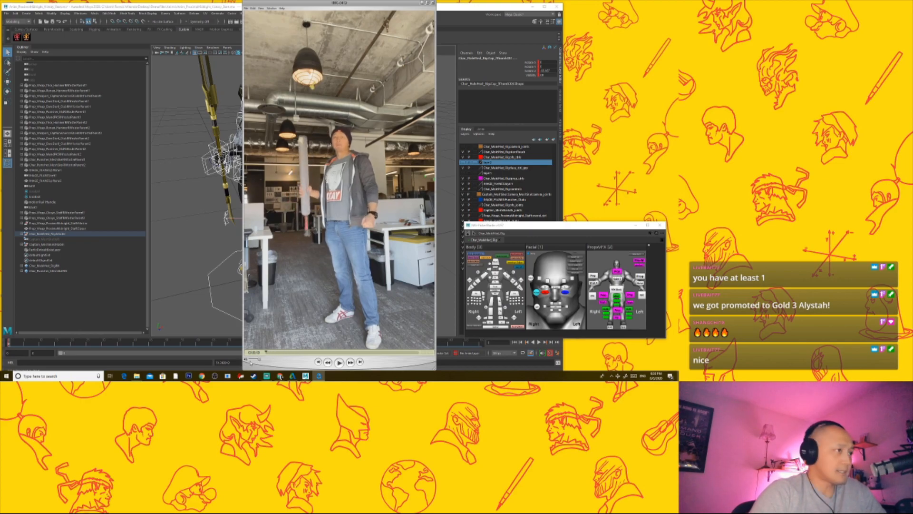
left_click_drag(271, 362, 300, 359)
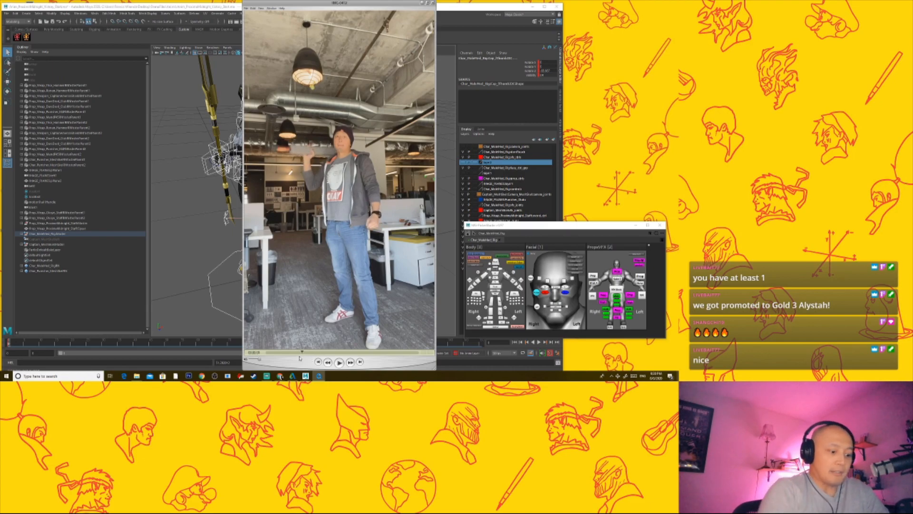
key("Right")
key("Right")
key("Right")
key("Right")
key("Right")
key("Right")
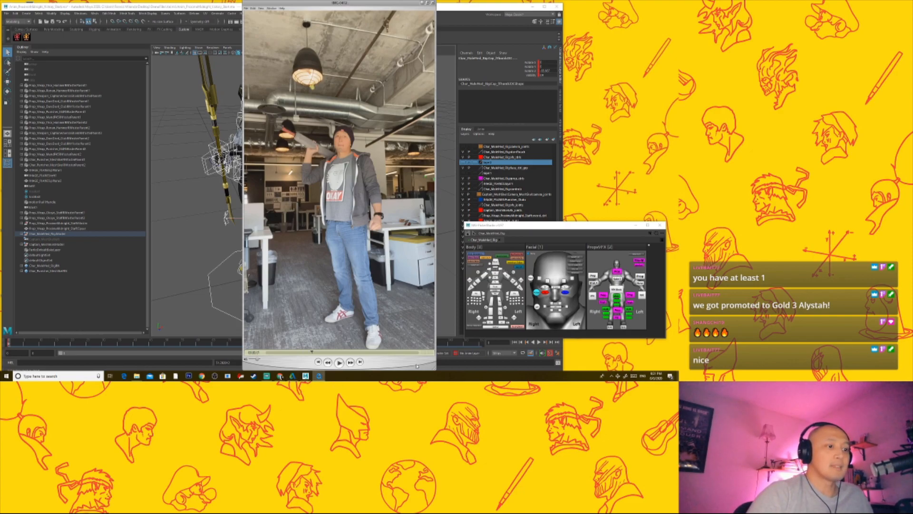
left_click_drag(436, 370, 363, 247)
left_click_drag(311, 5, 614, 14)
left_click_drag(597, 235, 582, 239)
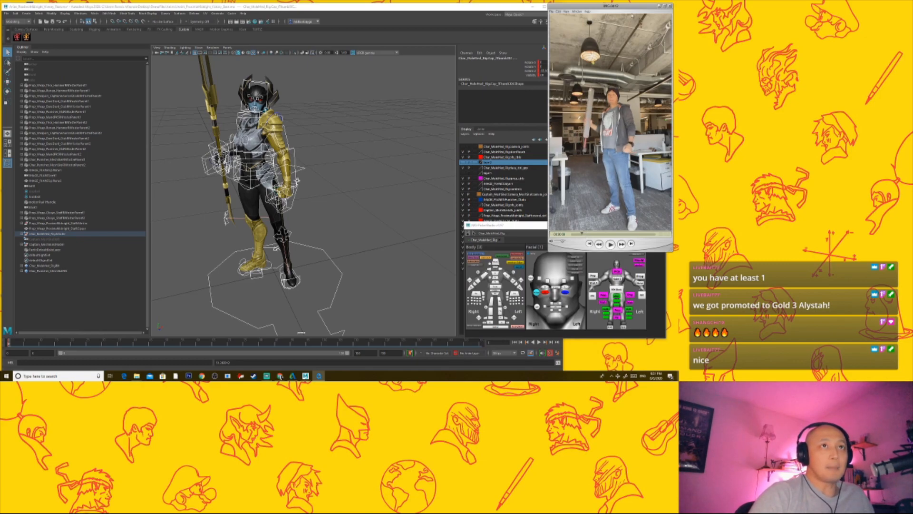
left_click_drag(625, 6, 366, 47)
left_click_drag(293, 294, 293, 381)
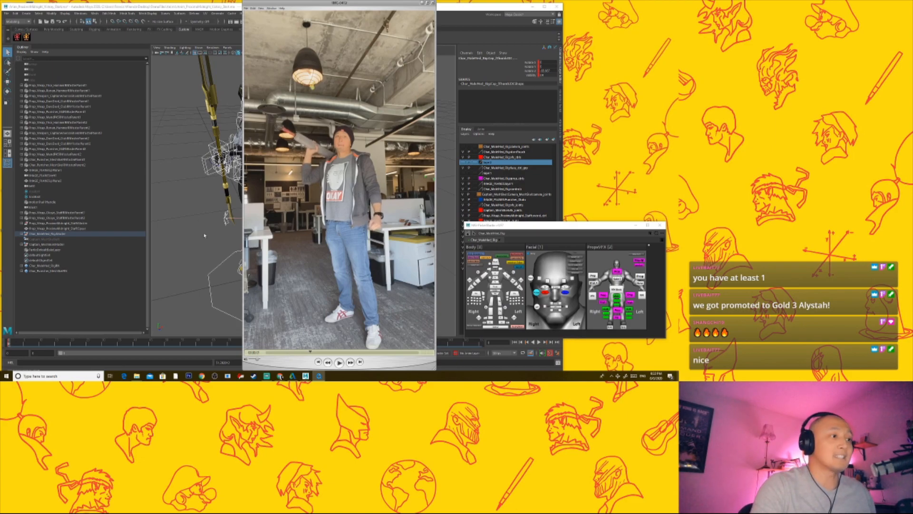
Step: Reduce the reference video to normal size and fit its window beside Maya, directly above the rig picker
key("ctrl+0")
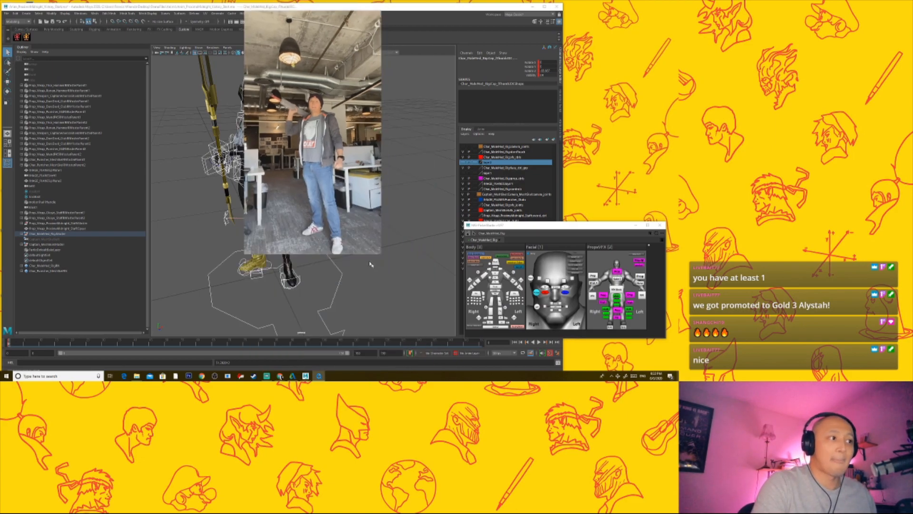
left_click_drag(272, 5, 599, 8)
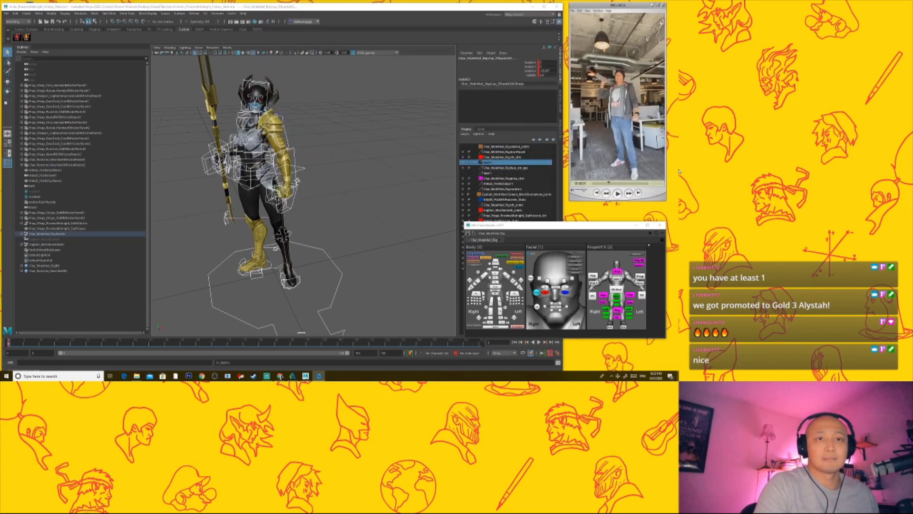
left_click_drag(663, 196, 671, 212)
left_click_drag(603, 4, 599, 3)
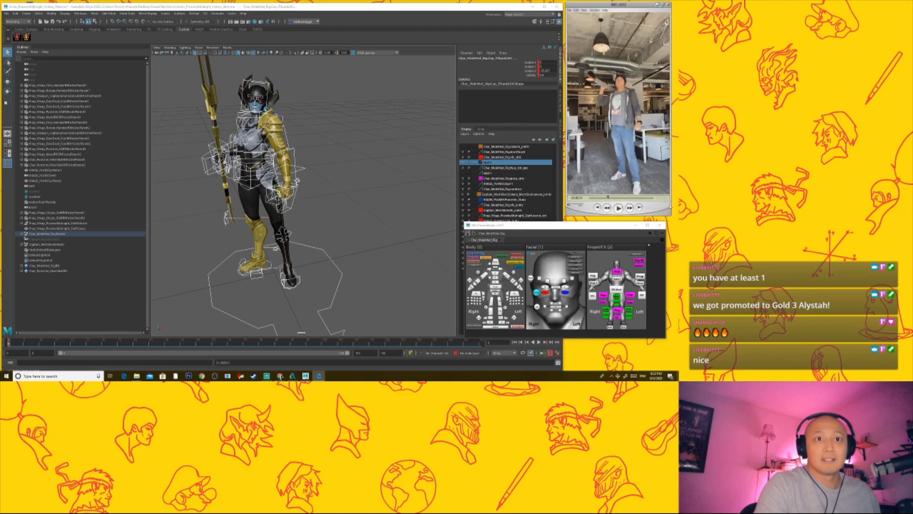
left_click_drag(671, 215, 674, 219)
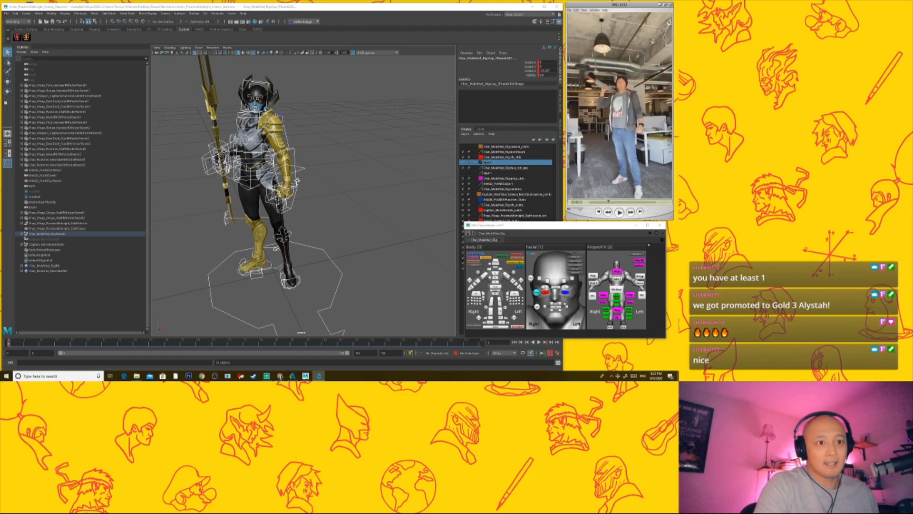
Step: Select the root control, enlarge the reference video over the viewport, and compare the upright-staff pose with the staff-on-shoulder pose
left_click(498, 288)
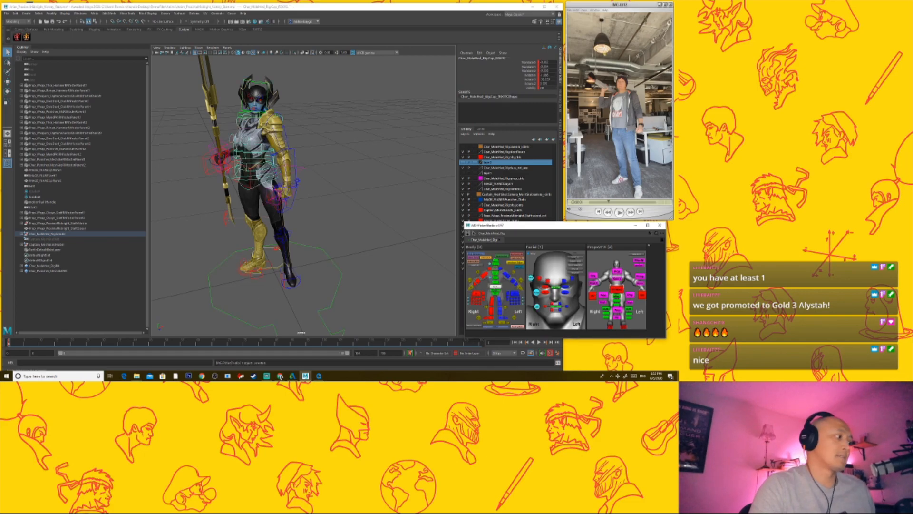
left_click(607, 202)
left_click_drag(608, 4, 273, 35)
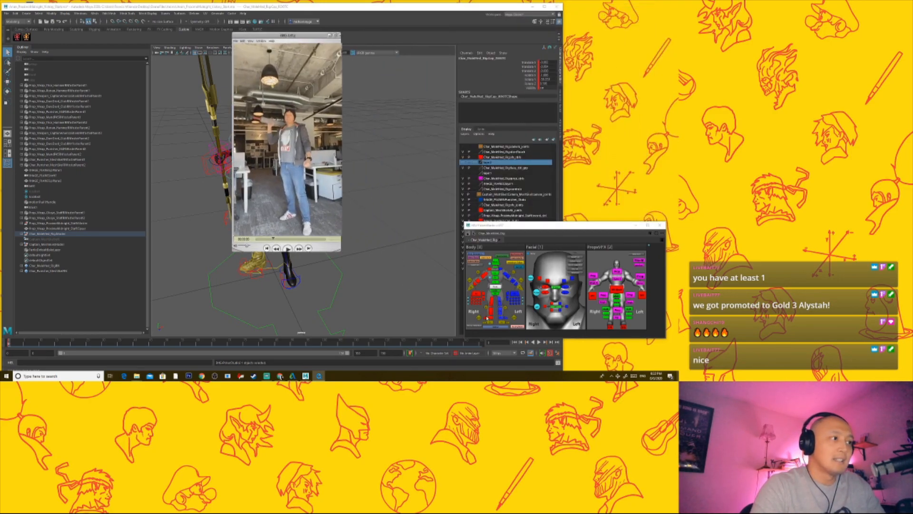
left_click_drag(341, 250, 378, 319)
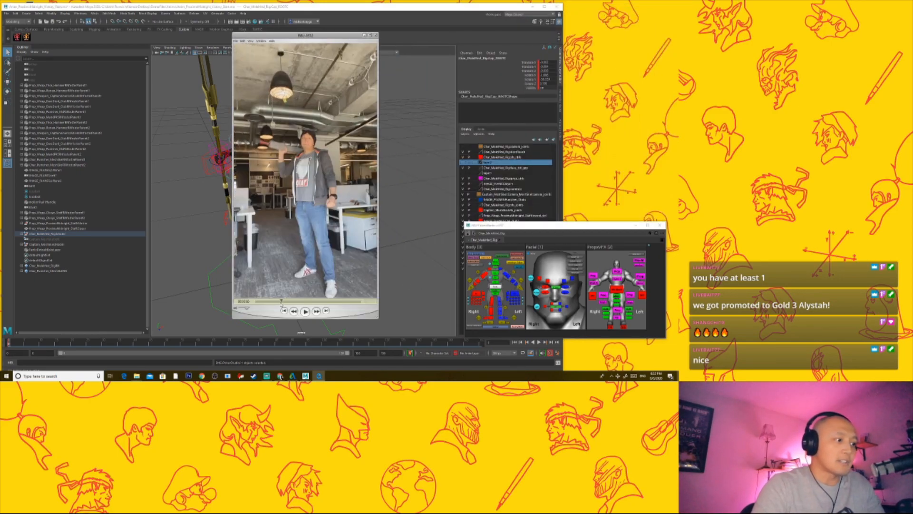
left_click_drag(278, 302, 268, 306)
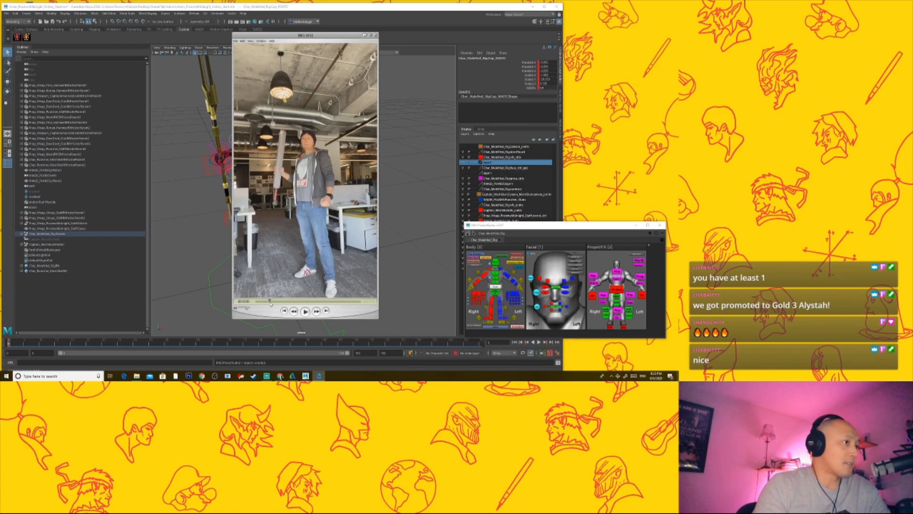
left_click_drag(270, 303, 286, 301)
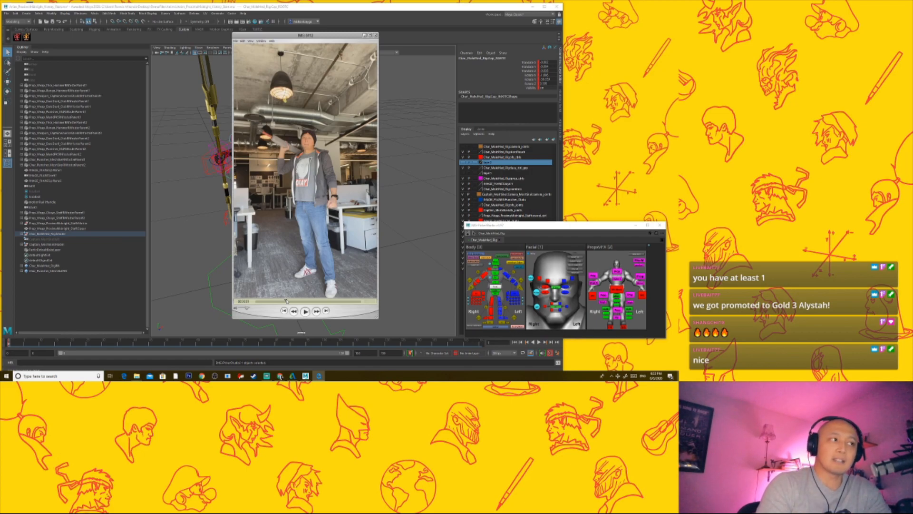
left_click_drag(290, 301, 288, 303)
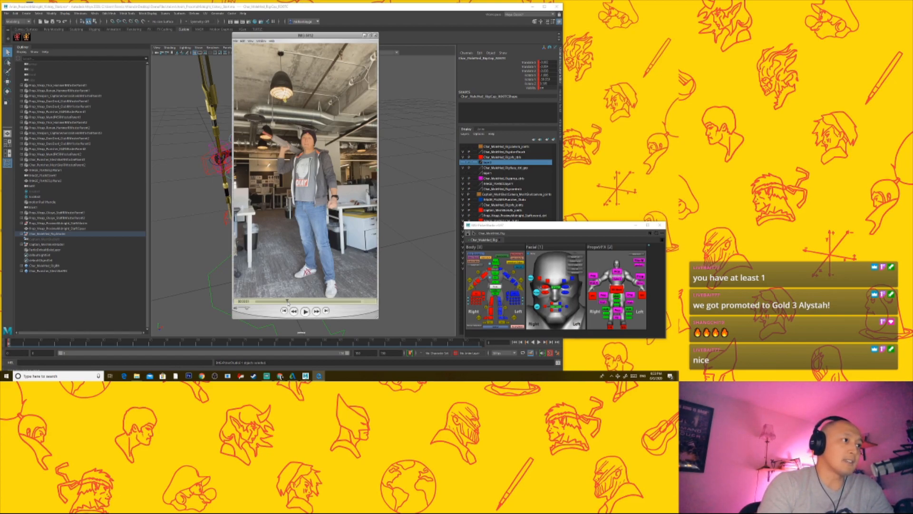
mouse_move(288, 302)
left_mouse_down()
mouse_move(329, 305)
mouse_move(288, 297)
left_mouse_up()
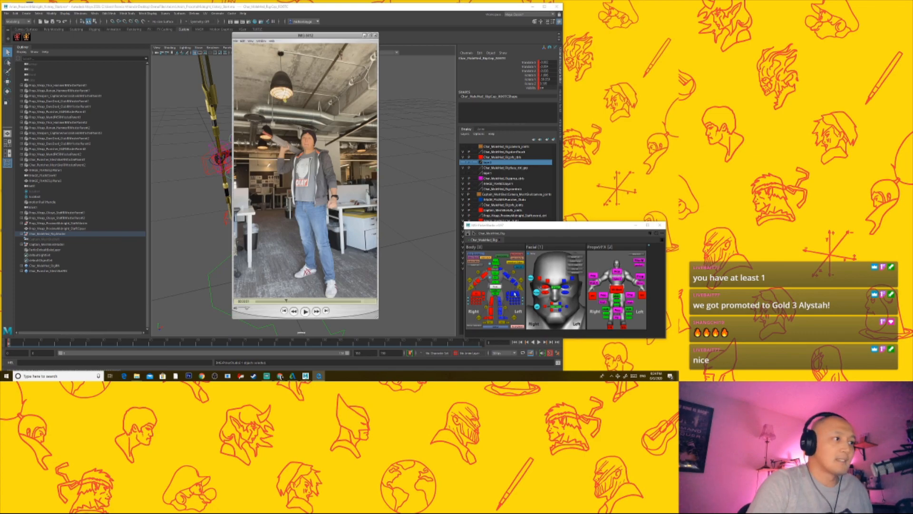
Step: Select the root control in the picker, bring back the reference video, and refit it at a smaller size above the picker
left_click(492, 288)
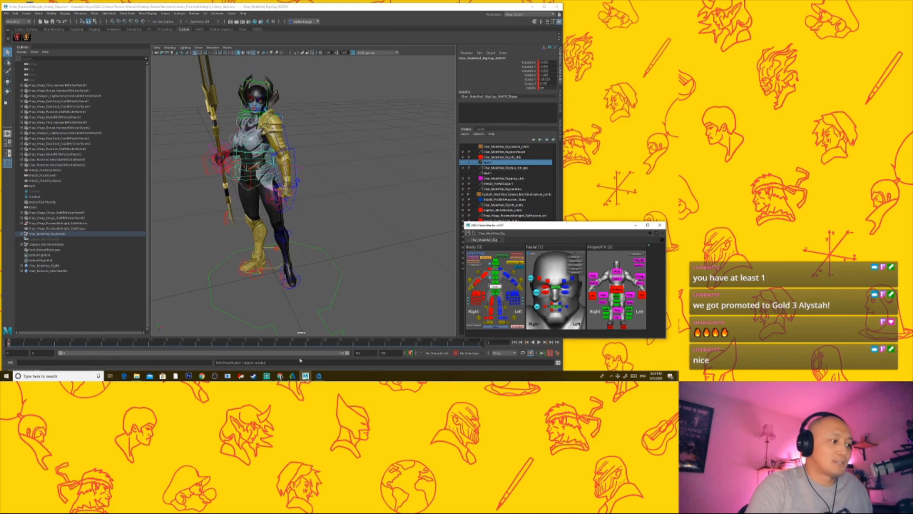
left_click(319, 376)
left_click_drag(296, 37, 301, 35)
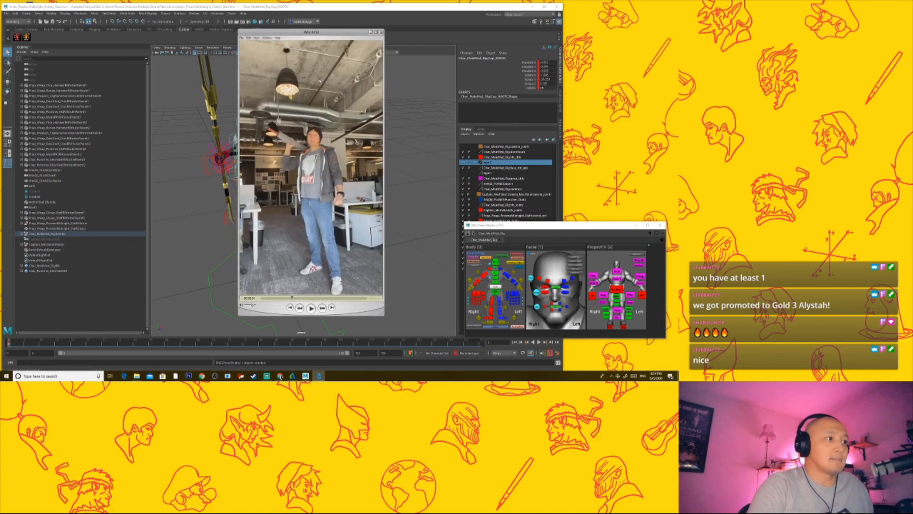
left_click_drag(384, 314, 347, 251)
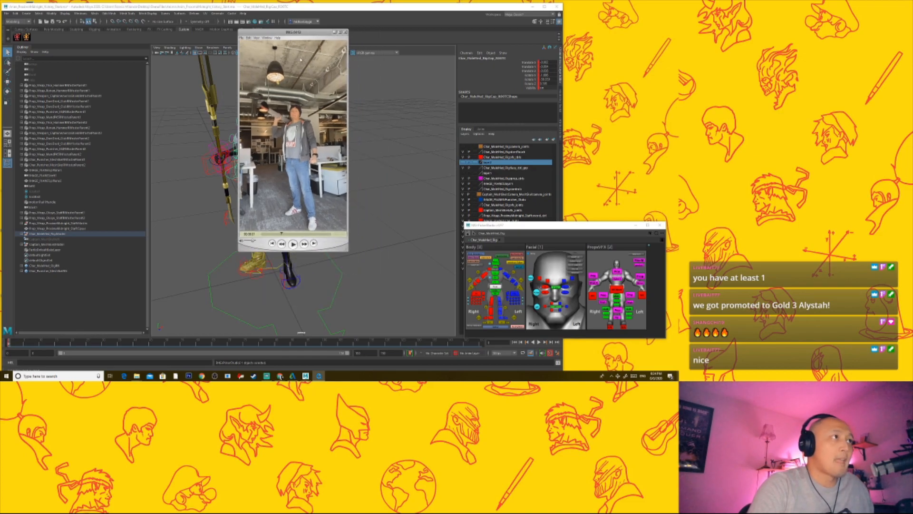
left_click_drag(288, 36, 614, 9)
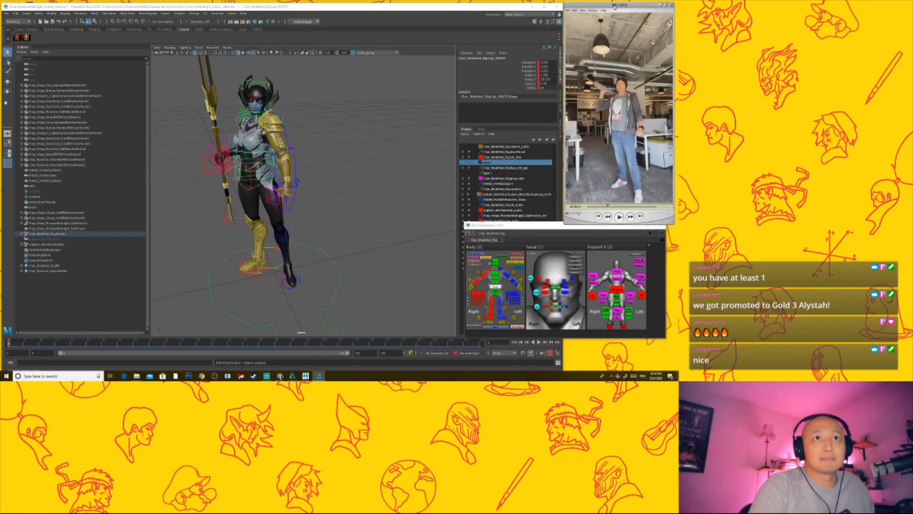
Step: Clear and reselect the character's root control, check the reference video, and move the timeline forward from the opening frame
left_click(502, 256)
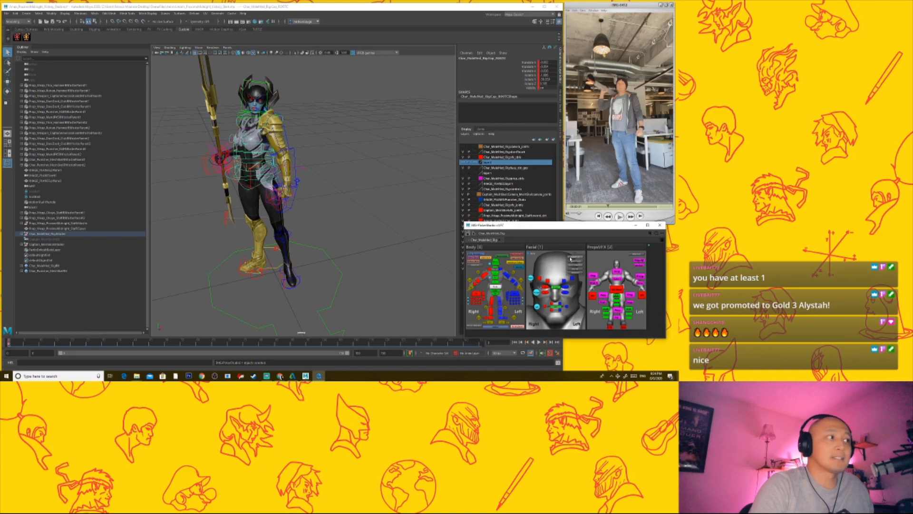
left_click(347, 184)
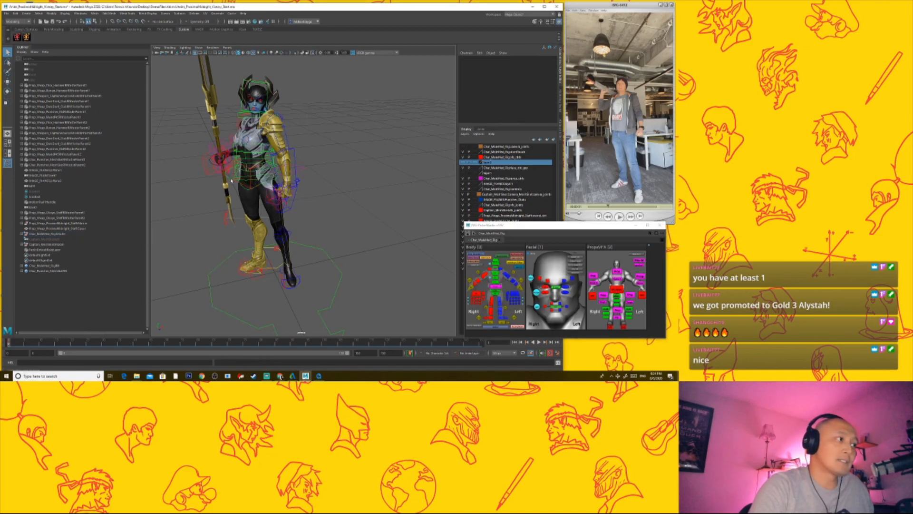
left_click(231, 180)
left_click_drag(610, 208, 599, 212)
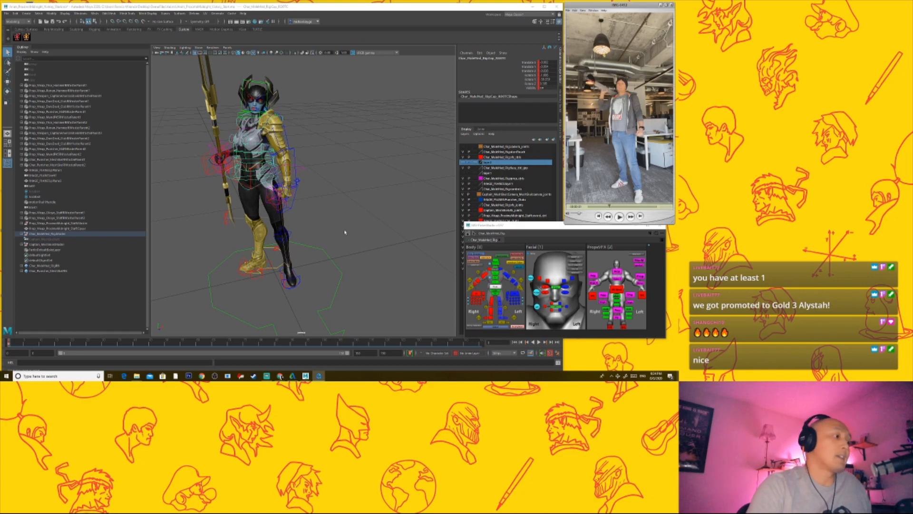
left_click(31, 343)
key("alt+v")
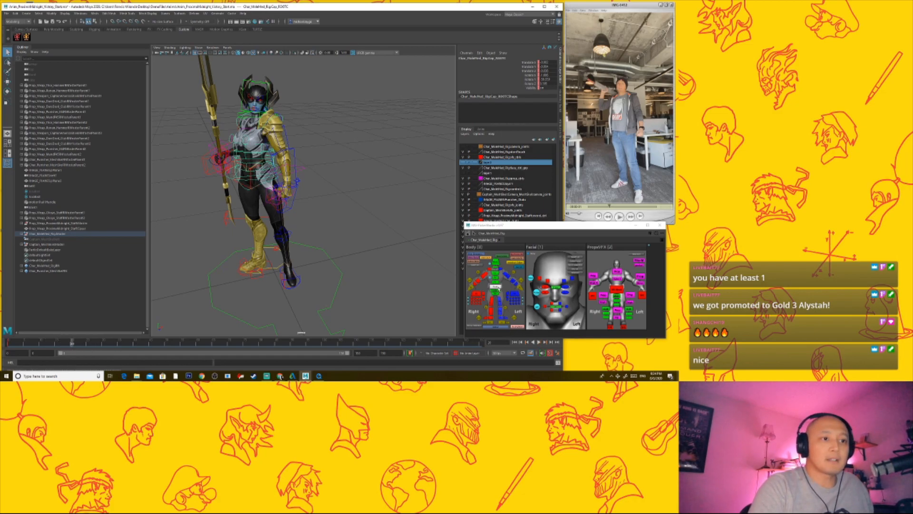
Step: Reselect the root control at the character's waist and frame the upper body and staff closely in the viewport
scroll(325, 232, "up", 4)
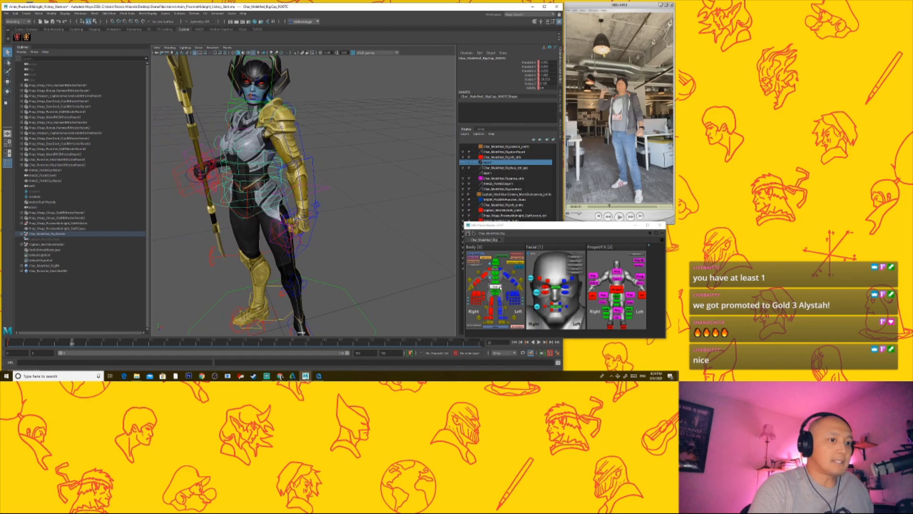
scroll(313, 237, "up", 2)
left_click(208, 209)
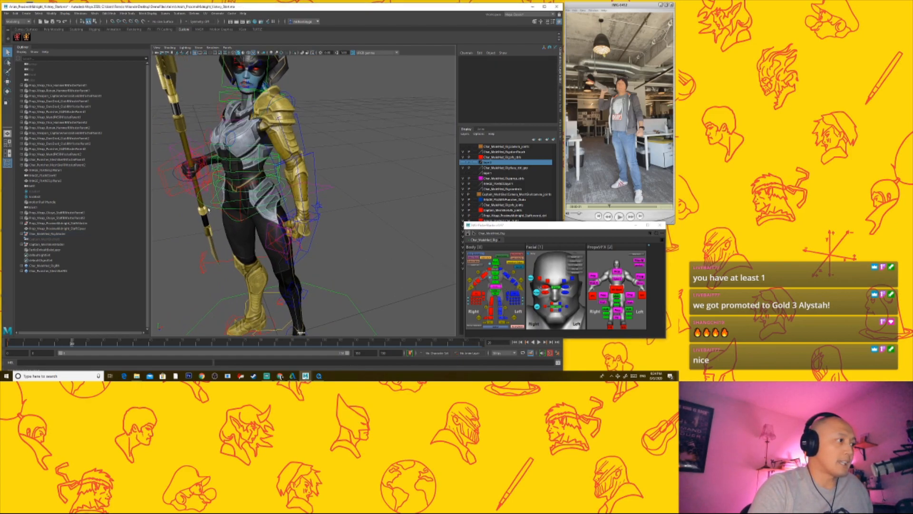
left_click(211, 207)
scroll(321, 240, "down", 3)
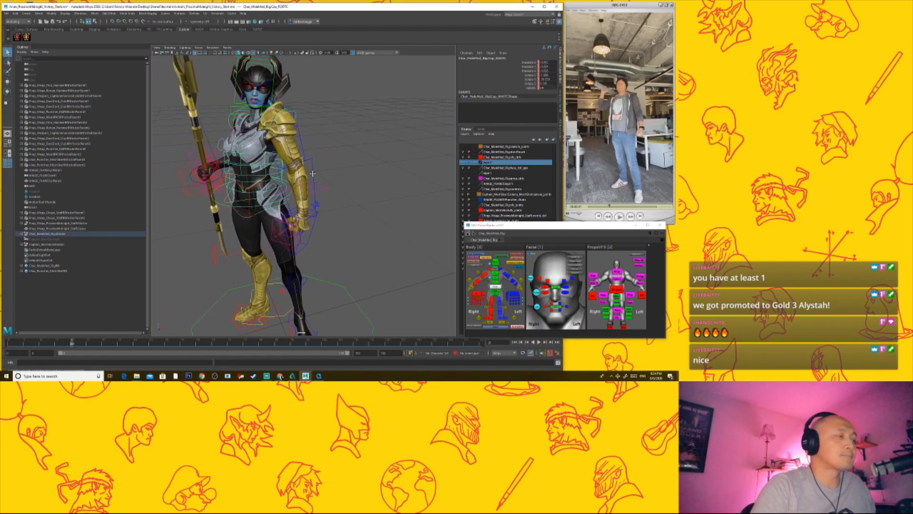
right_click_drag(333, 233, 355, 181, "alt")
middle_click_drag(355, 182, 363, 200, "alt")
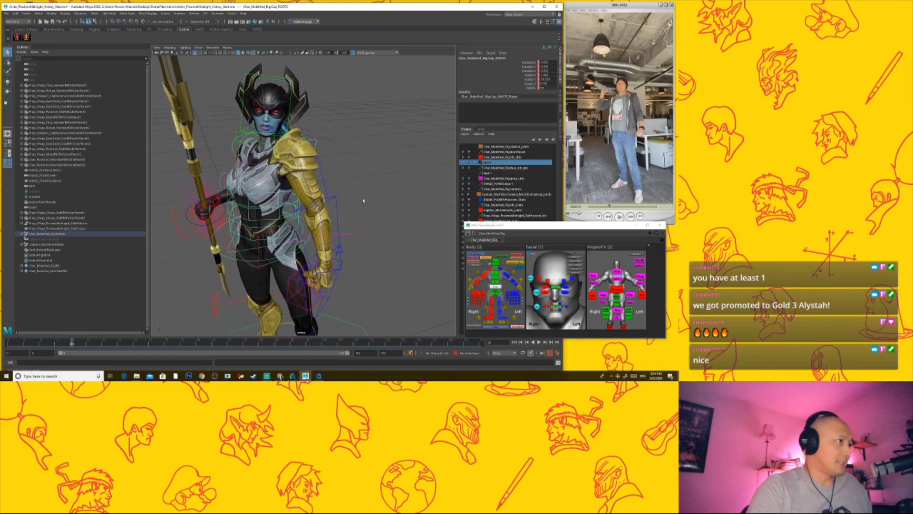
left_click_drag(356, 208, 232, 238, "alt")
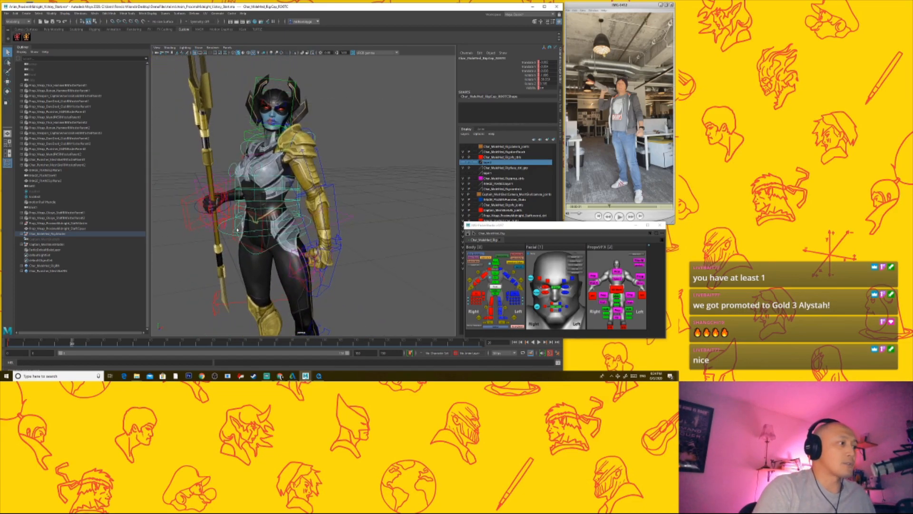
Step: Switch to the Rotate tool with the root control selected and frame the character together with the whole staff
key("w")
right_click_drag(265, 221, 290, 247, "alt")
key("e")
mouse_move(289, 245)
left_mouse_down("alt")
mouse_move(271, 257)
mouse_move(272, 240)
left_mouse_up("alt")
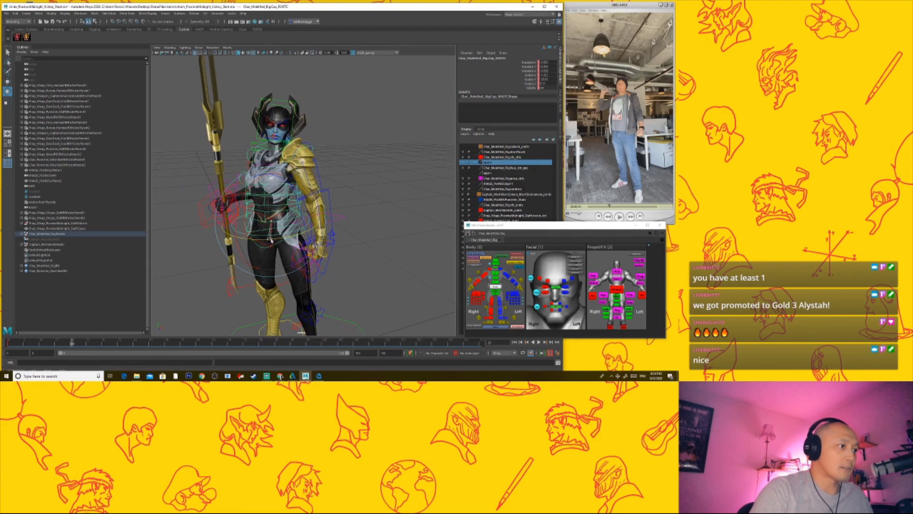
left_click(355, 195)
left_click(316, 179)
left_click_drag(318, 197, 320, 186, "alt")
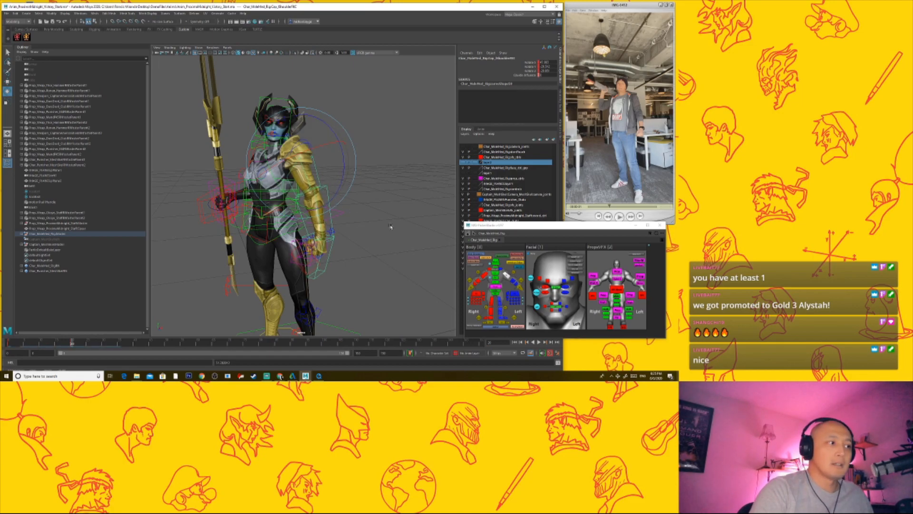
left_click_drag(367, 194, 267, 167, "alt")
left_click(408, 135)
left_click(310, 147)
left_click(324, 176)
left_click(311, 154)
left_click(264, 164)
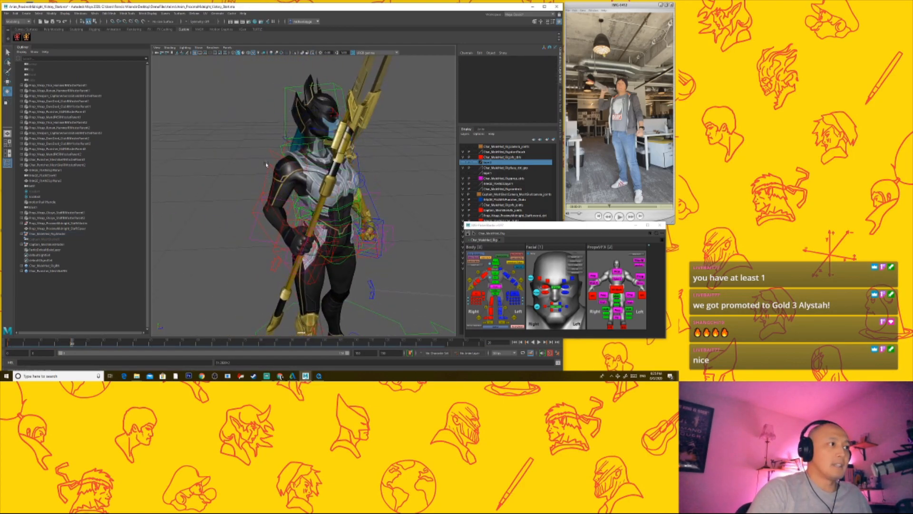
Step: Rotate the right arm controls to raise the hand beside the head and lay the staff across the right shoulder
left_click(287, 160)
left_click_drag(287, 160, 376, 226, "alt")
left_click_drag(333, 164, 290, 202)
left_click(307, 183)
left_click(308, 191)
left_click(195, 159)
left_click(238, 133)
left_click_drag(239, 133, 303, 164, "alt")
right_click_drag(303, 164, 350, 153, "alt")
left_click_drag(351, 152, 302, 167, "alt")
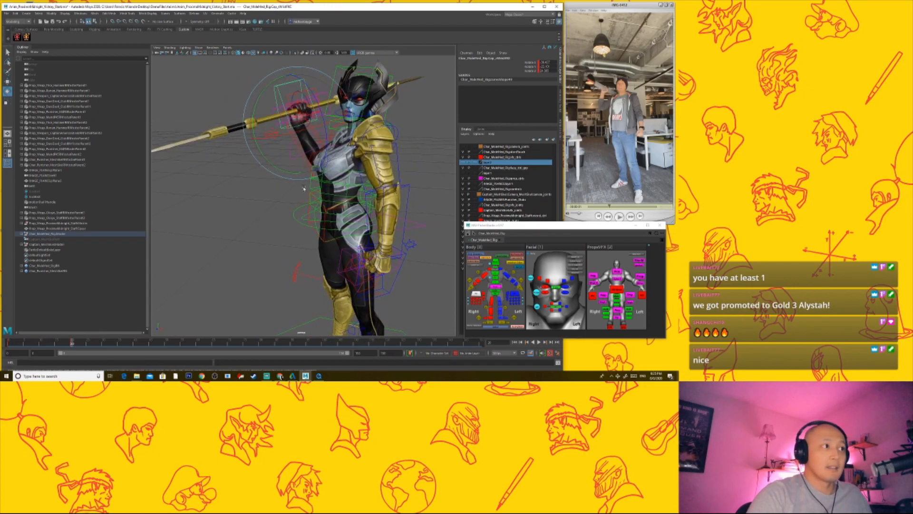
Step: Rotate the right upper arm and right clavicle controls to refine the raised arm holding the staff
left_click(483, 277)
left_click_drag(314, 175, 371, 155, "alt")
left_click_drag(305, 147, 309, 119)
left_click(489, 269)
left_click_drag(381, 176, 314, 177, "alt")
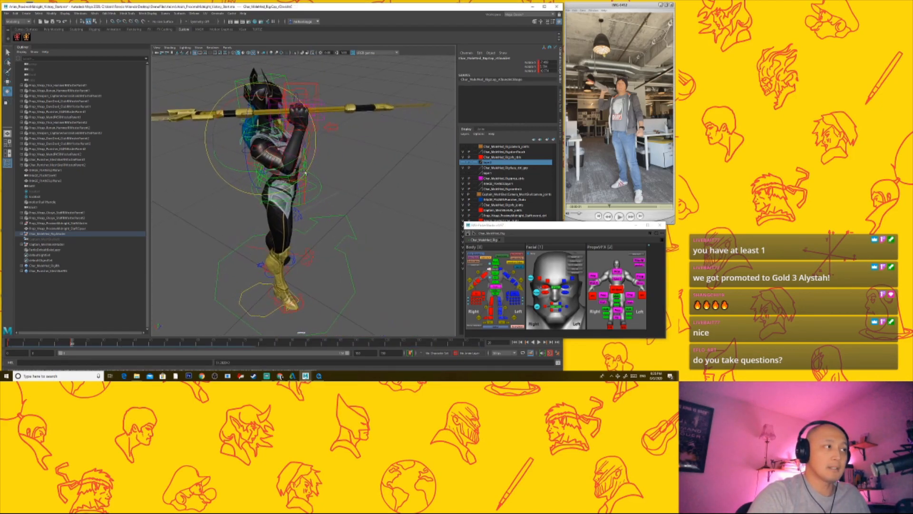
left_click_drag(272, 155, 287, 141)
Step: Select the right wrist control and rotate it to adjust how the hand holds the staff
left_click_drag(311, 177, 262, 162, "alt")
left_click(257, 182)
left_click(310, 156)
left_click(478, 294)
left_click_drag(230, 112, 239, 138)
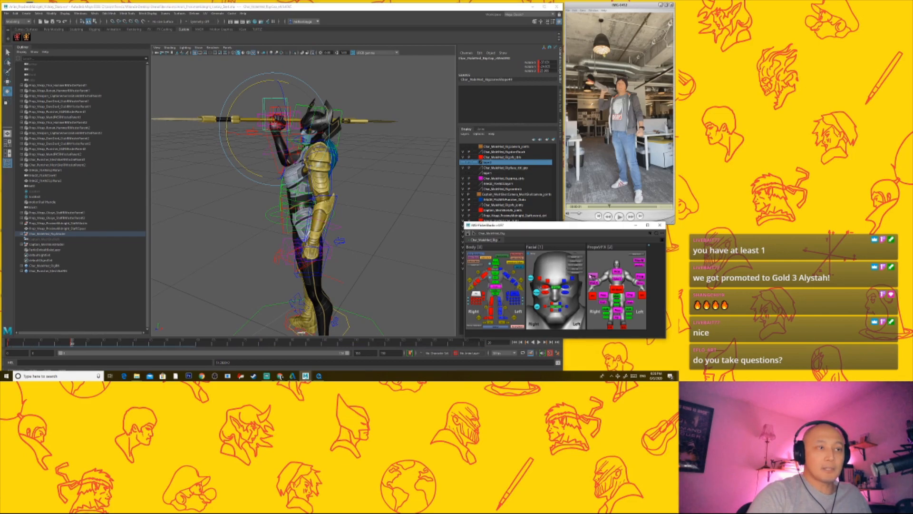
Step: Select the right-hand weapon prop control and rotate the staff so it slopes down behind the shoulder
left_click(593, 276)
scroll(252, 97, "down", 1)
left_click_drag(240, 93, 274, 106)
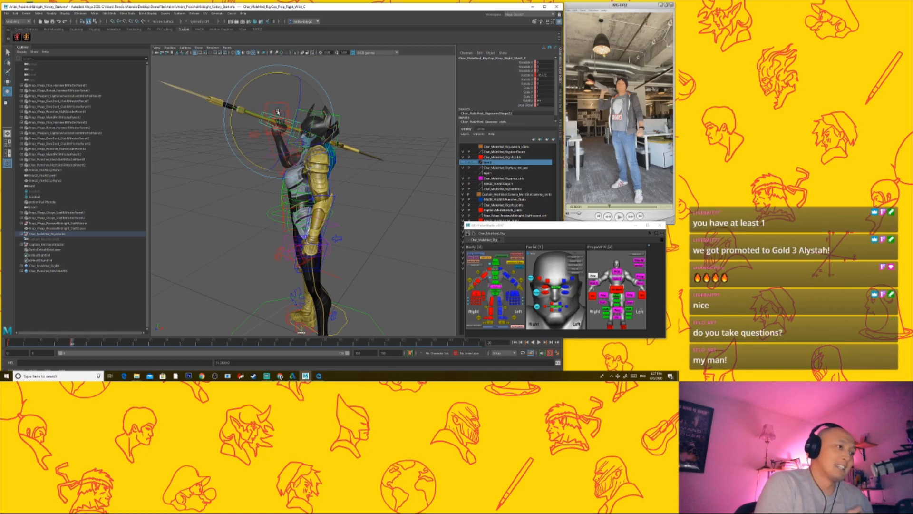
left_click(298, 131)
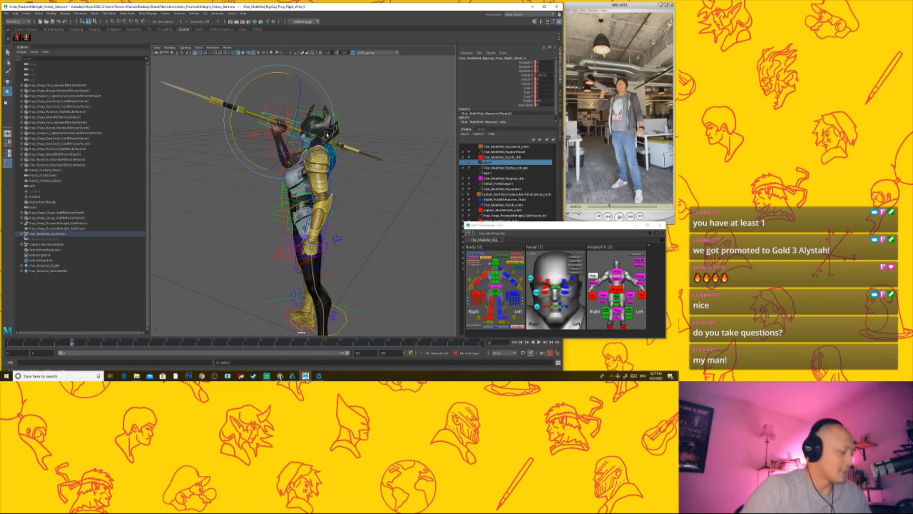
left_click_drag(328, 136, 317, 192, "alt")
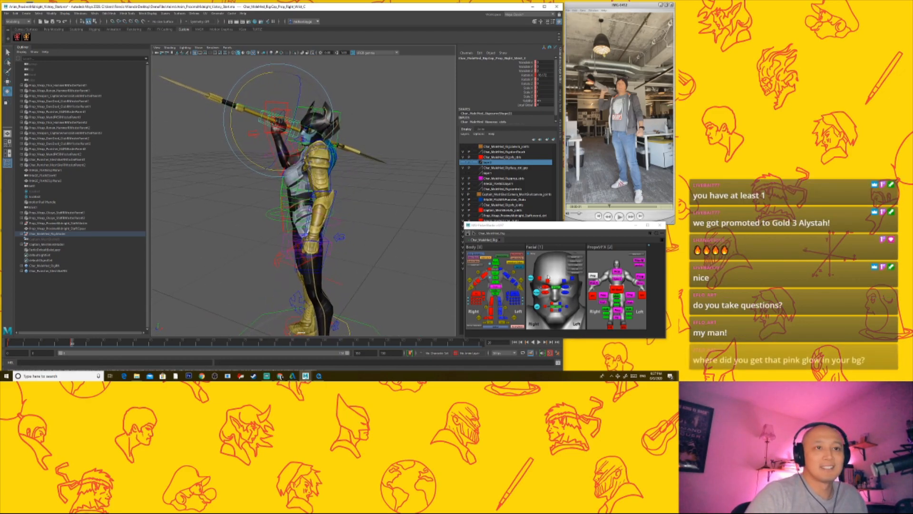
Step: Move and rotate the right-hand weapon prop control so the staff sits in the fist and rests on the shoulder
left_click(593, 277)
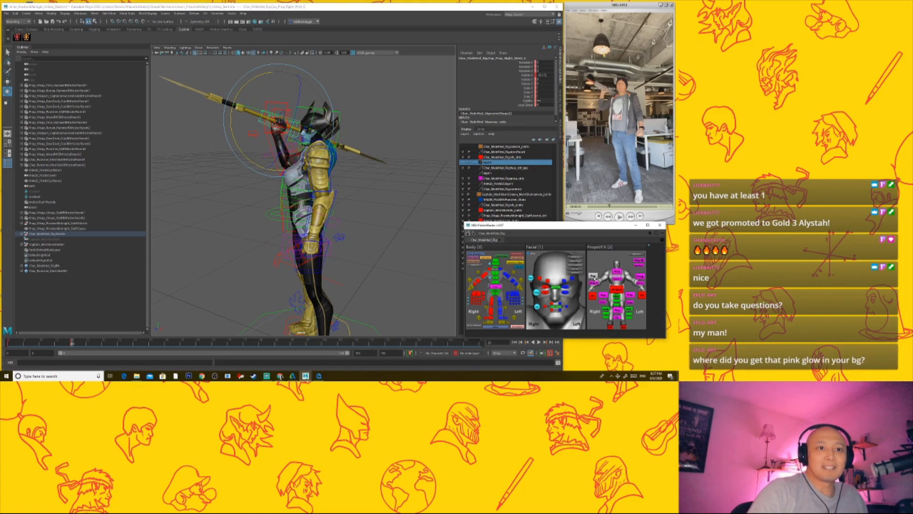
right_click_drag(333, 235, 359, 235, "alt")
left_click_drag(359, 235, 362, 183, "alt")
key("w")
right_click_drag(384, 165, 398, 159, "alt")
left_click_drag(398, 159, 376, 159, "alt")
middle_click_drag(375, 102, 352, 161, "alt")
left_click_drag(335, 108, 336, 101)
left_click_drag(404, 234, 305, 219, "alt")
key("e")
left_click_drag(333, 116, 313, 112, "alt")
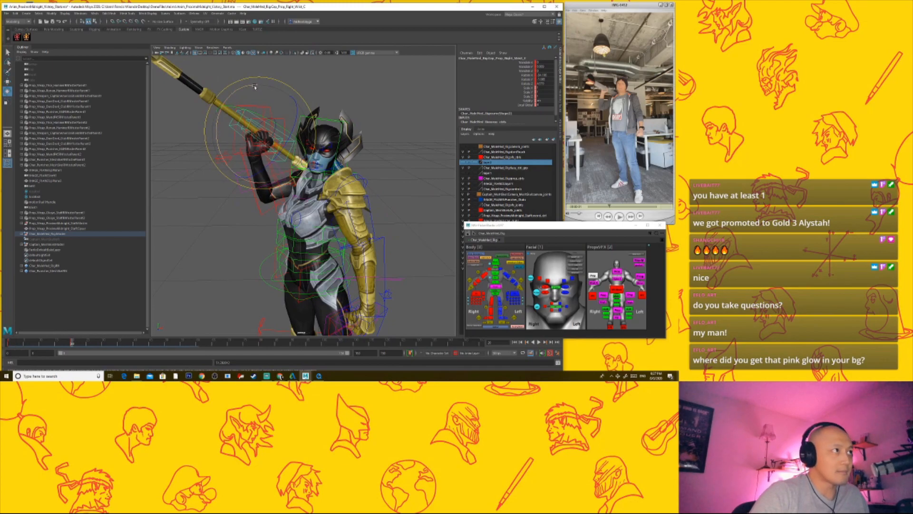
left_click_drag(255, 86, 380, 191, "alt")
Step: Select the right hand's finger controls, adjust the grip around the staff, and clear the selection
left_click(476, 300)
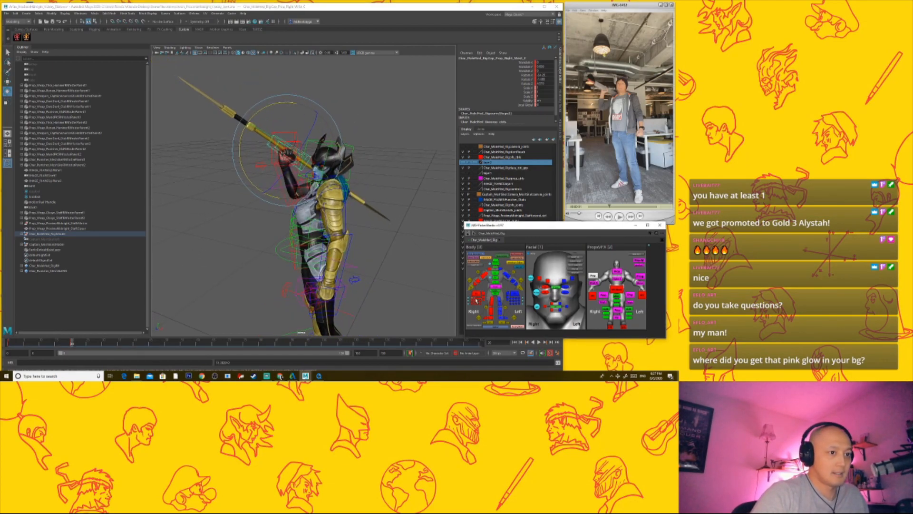
left_click_drag(478, 301, 483, 303)
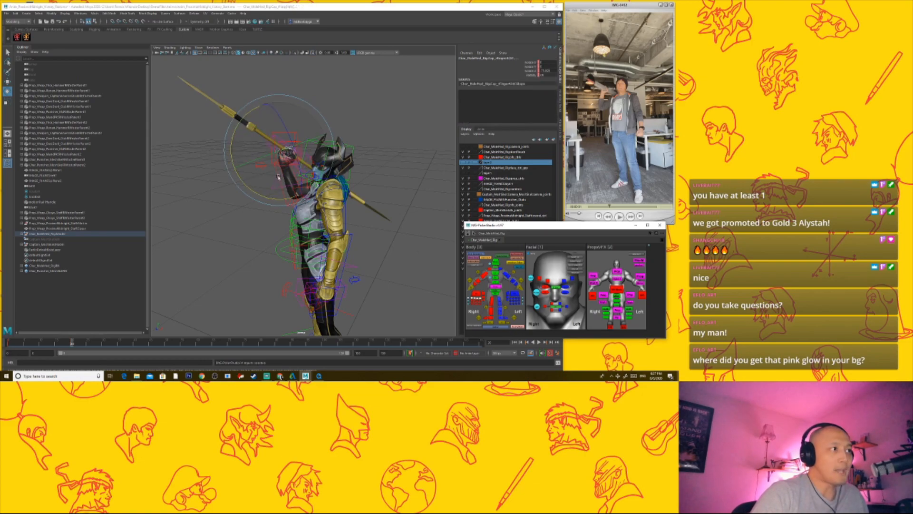
scroll(281, 170, "up", 4)
left_click_drag(281, 169, 348, 222, "alt")
scroll(381, 175, "down", 4)
left_click_drag(381, 175, 366, 228, "alt")
left_click(368, 245)
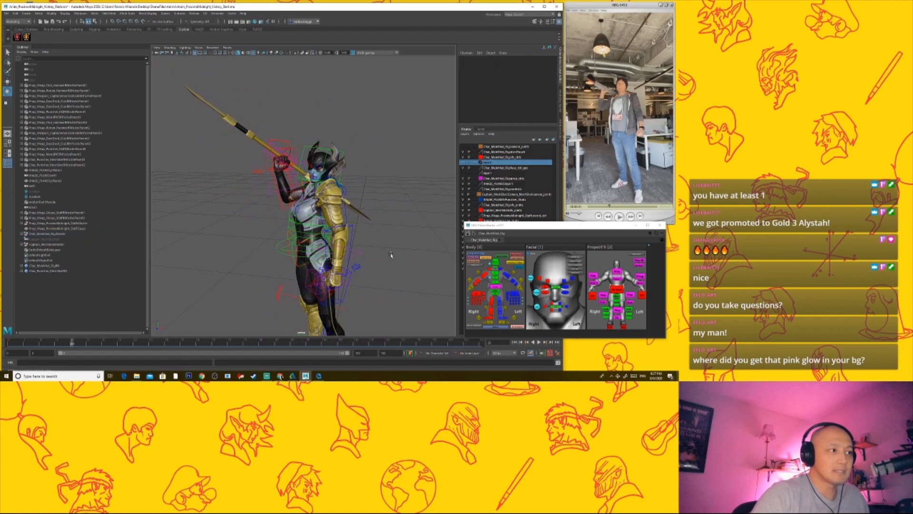
Step: Select all of the character's rig controls and hide the NURBS curves in the viewport
middle_click_drag(367, 245, 367, 210, "alt")
left_click(569, 257)
left_click_drag(424, 258, 440, 254, "alt")
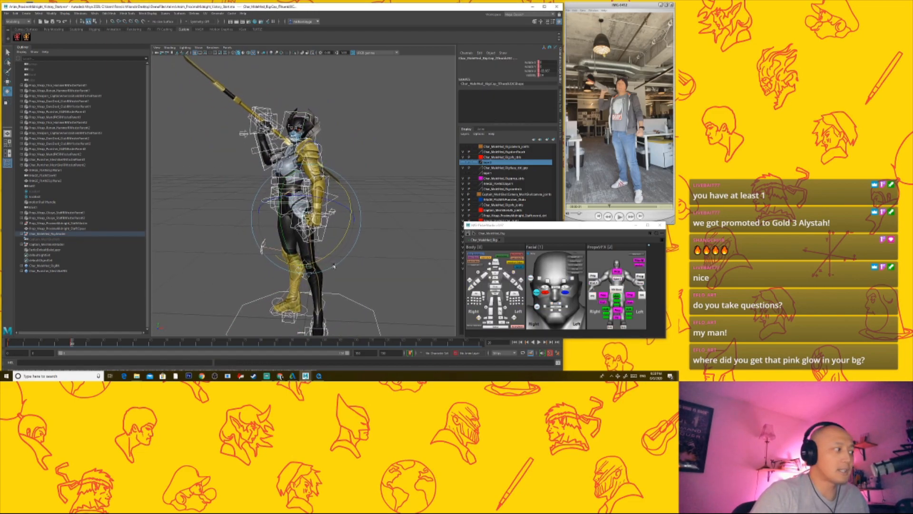
left_click_drag(303, 269, 318, 277, "alt")
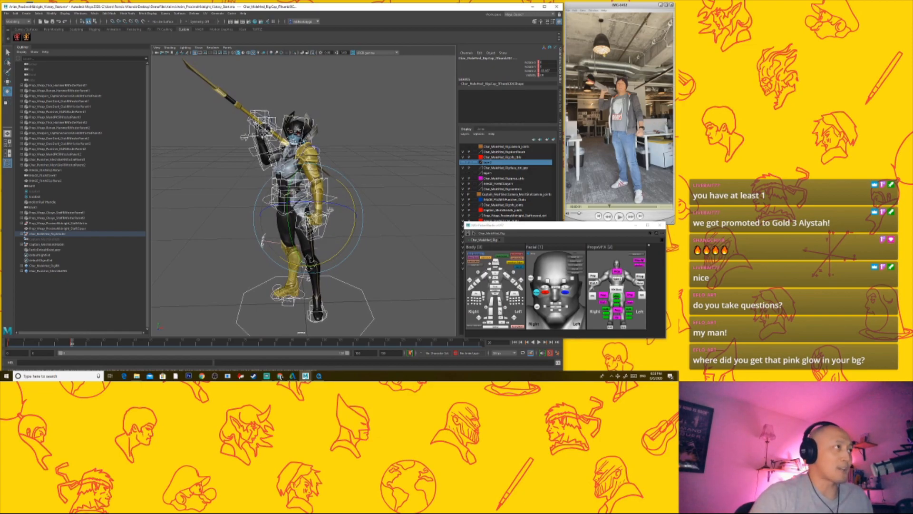
left_click(198, 47)
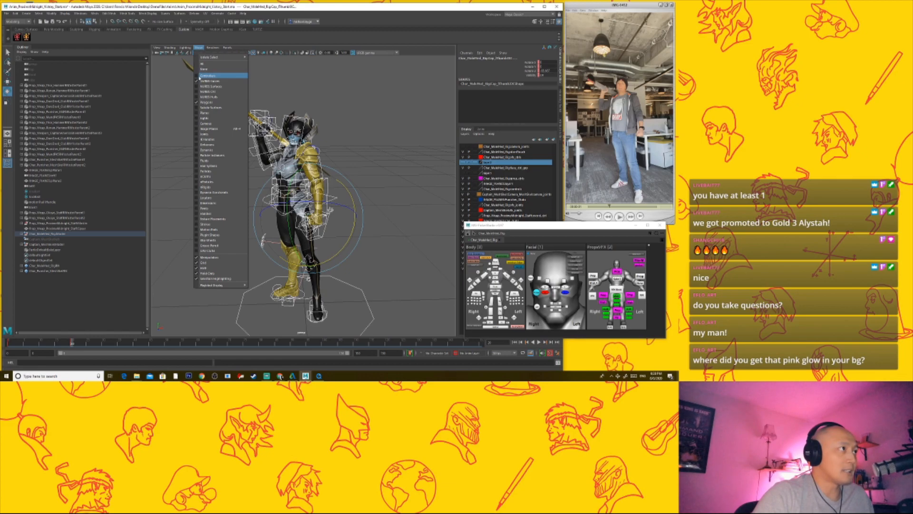
left_click(197, 82)
Step: Examine the staff-on-shoulder pose without control curves, from the full body to a close view of the face and fist
right_click_drag(252, 214, 277, 229, "alt")
left_click_drag(313, 249, 293, 257, "alt")
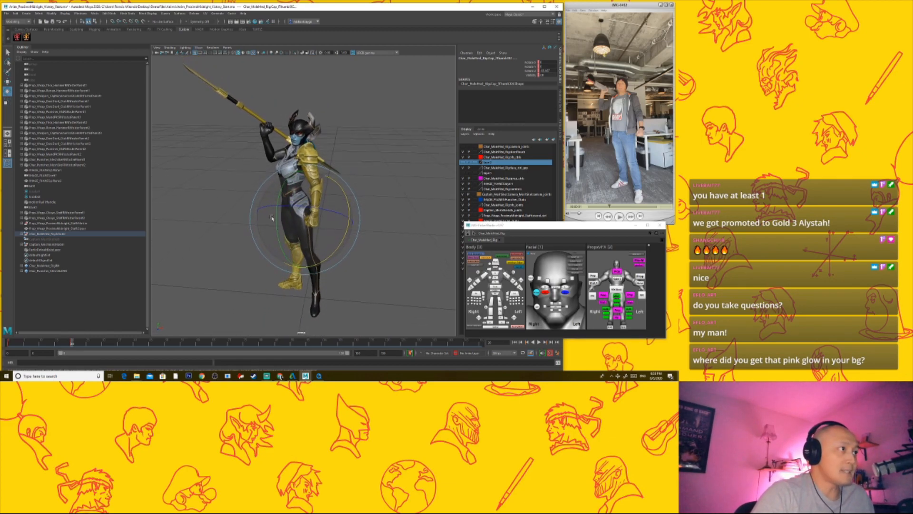
middle_click_drag(309, 212, 328, 266, "alt")
right_click_drag(329, 267, 412, 265, "alt")
left_click_drag(328, 259, 362, 266, "alt")
right_click_drag(266, 262, 241, 259, "alt")
middle_click_drag(240, 259, 253, 262, "alt")
left_click_drag(253, 262, 266, 264, "alt")
right_click_drag(265, 264, 274, 266, "alt")
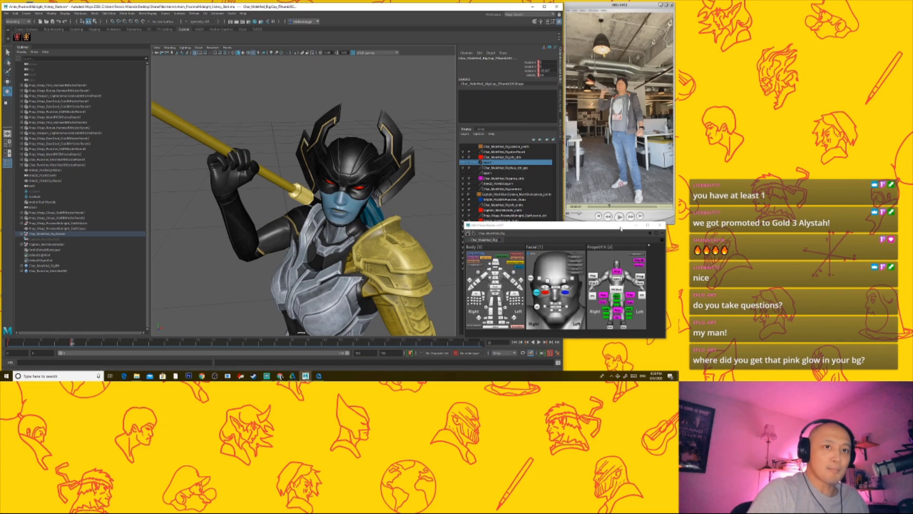
Step: Check the YouTube music video in the browser and the Streamlabs stream chat, and return to Maya
mouse_move(267, 376)
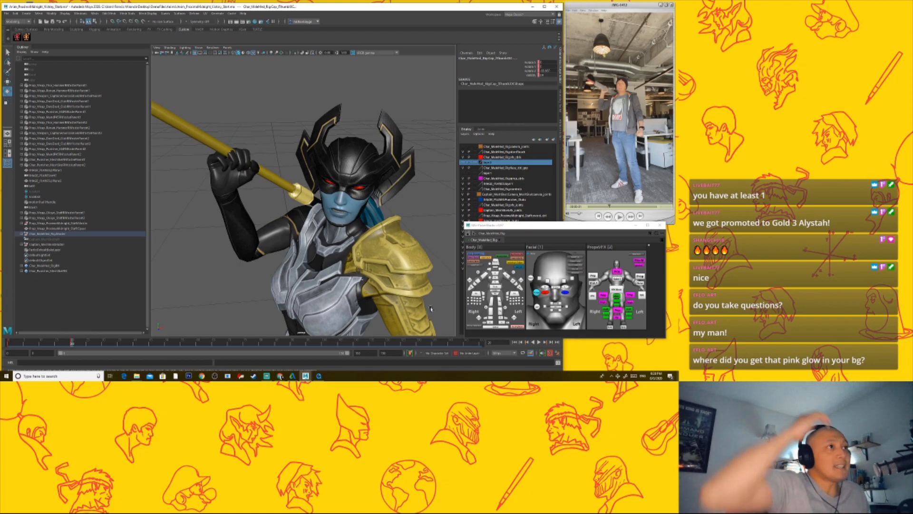
left_click(281, 376)
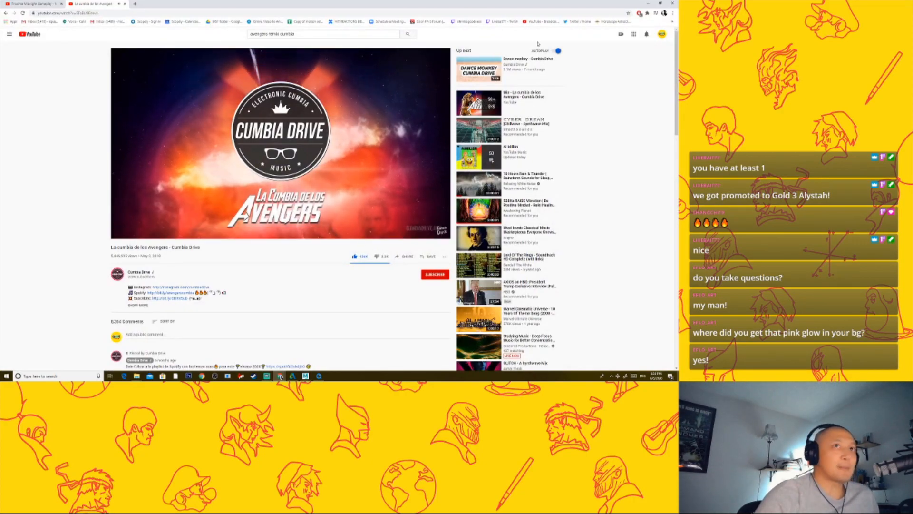
left_click(649, 4)
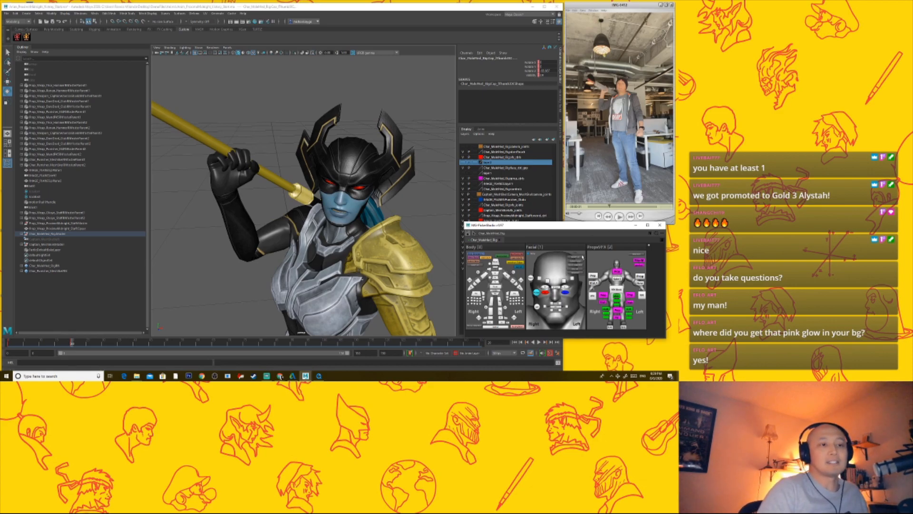
left_click(267, 376)
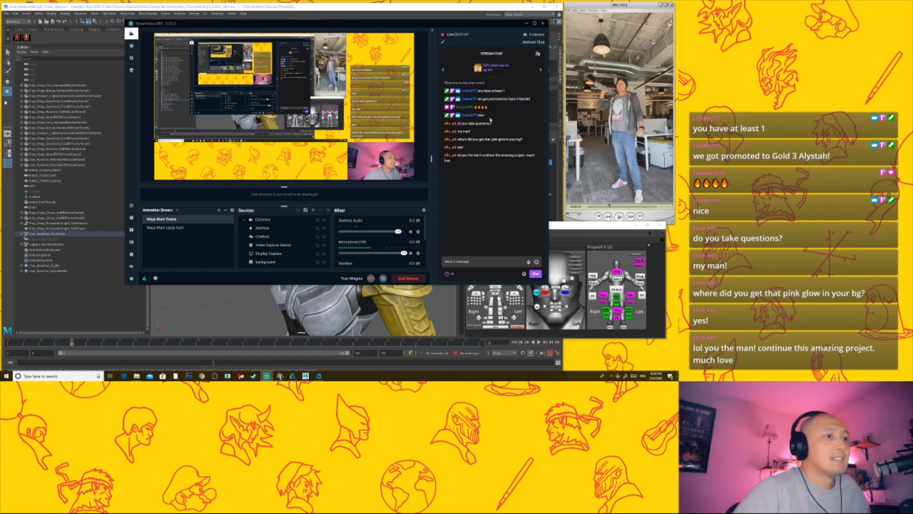
left_click(475, 261)
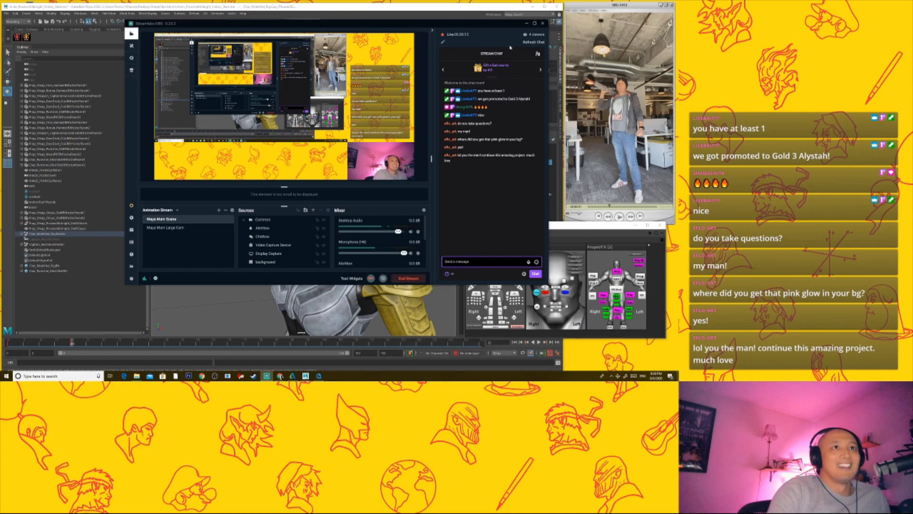
left_click(526, 23)
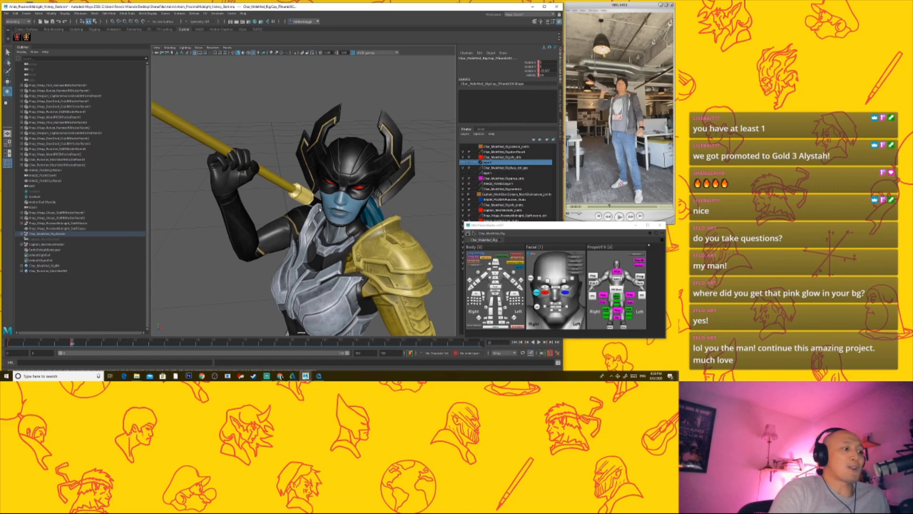
mouse_move(281, 376)
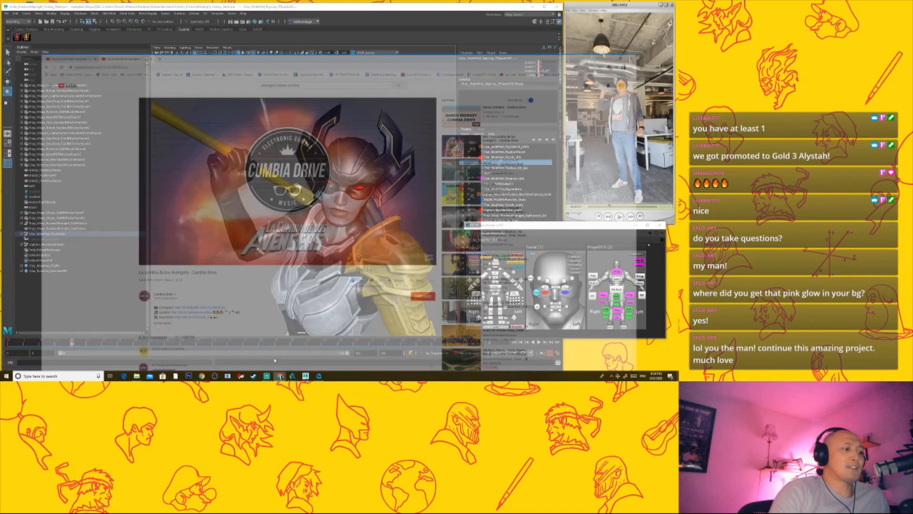
left_click(264, 354)
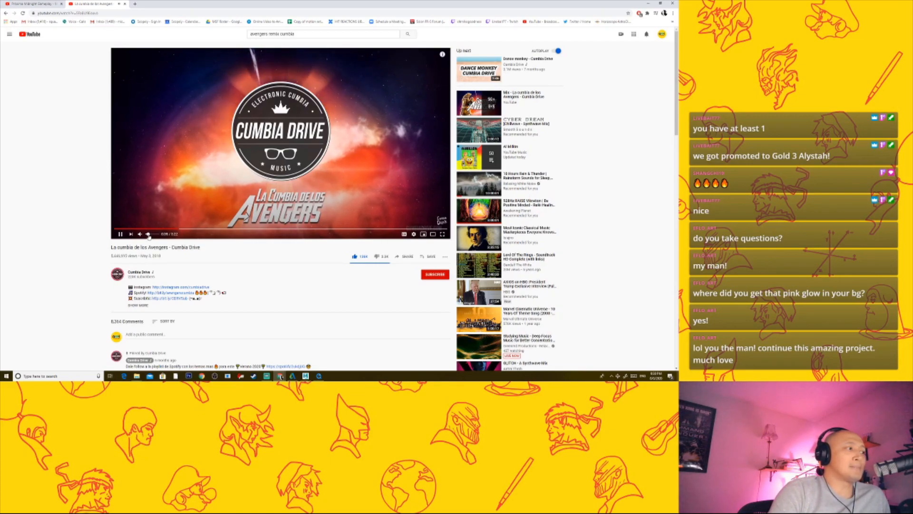
left_click(648, 3)
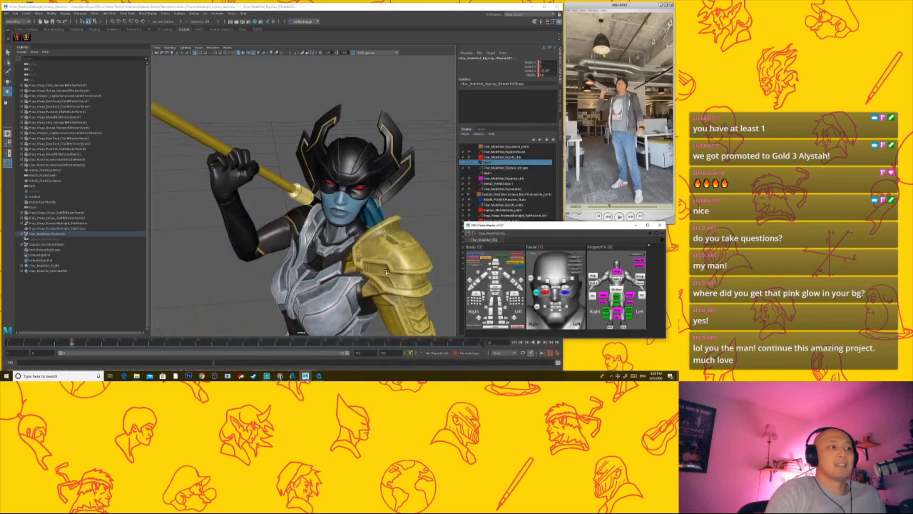
Step: Scrub the timeline, return to the staff-on-shoulder frame, and review the full-body pose against the reference
left_click(283, 344)
left_click_drag(283, 344, 63, 342)
left_click(71, 345)
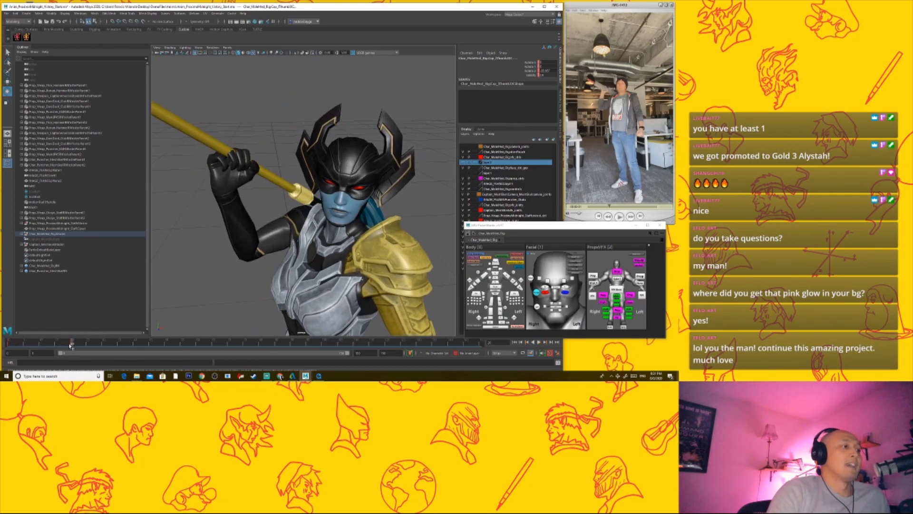
right_click_drag(338, 241, 288, 251, "alt")
left_click_drag(287, 252, 299, 234, "alt")
right_click_drag(300, 234, 306, 269, "alt")
left_click_drag(306, 270, 309, 258, "alt")
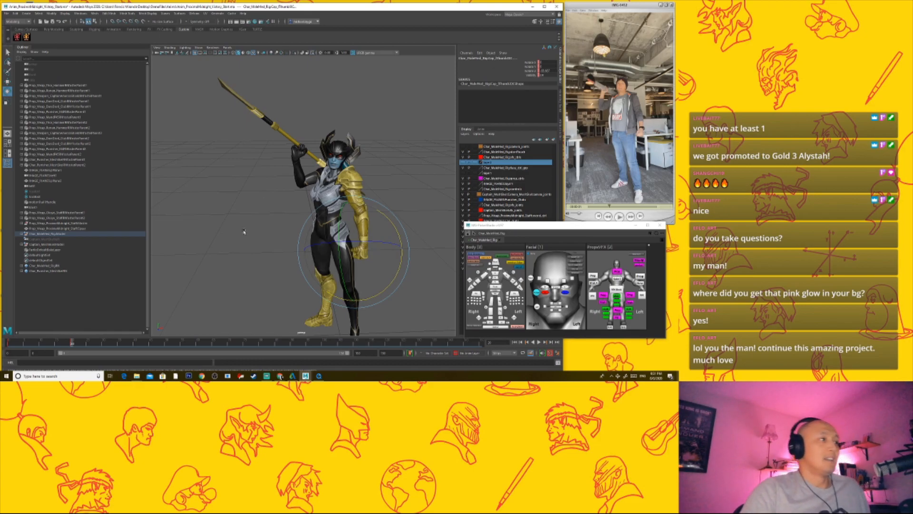
mouse_move(248, 243)
left_mouse_down("alt")
mouse_move(252, 259)
mouse_move(245, 257)
left_mouse_up("alt")
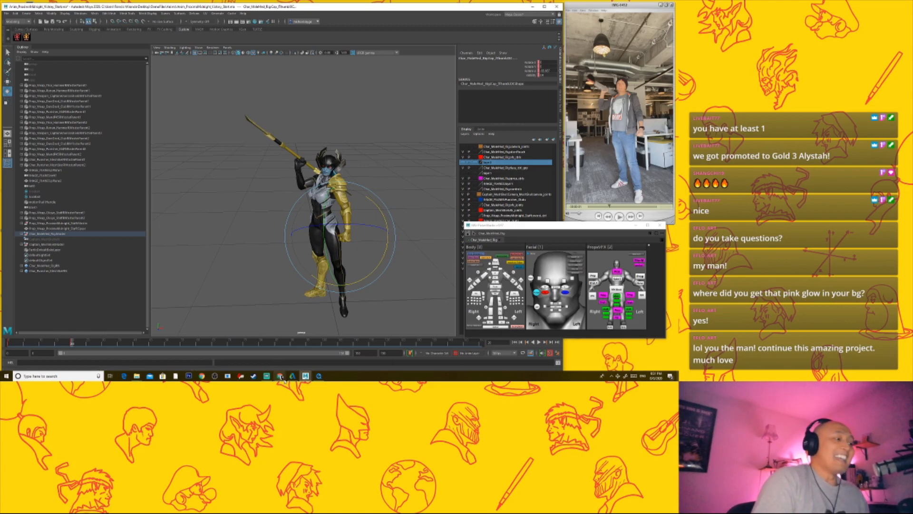
Step: Switch to Streamlabs to check the stream chat and return to Maya
mouse_move(281, 375)
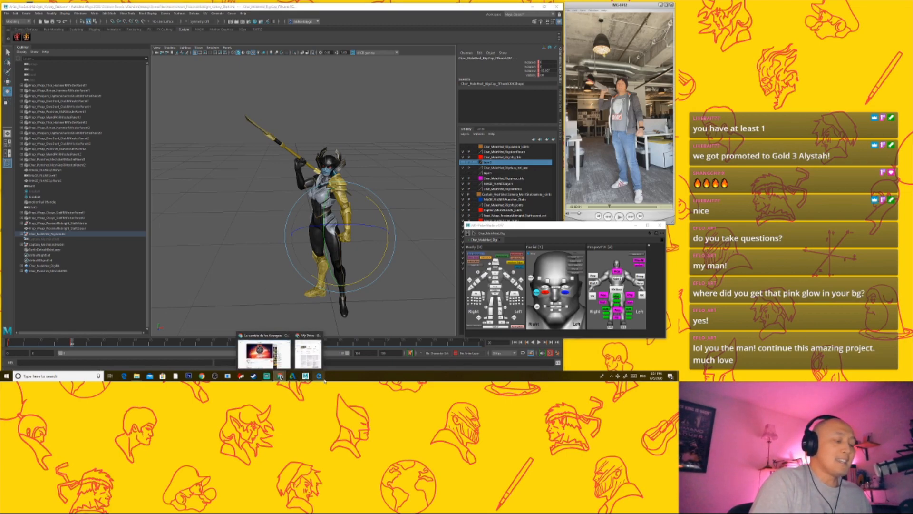
left_click(266, 376)
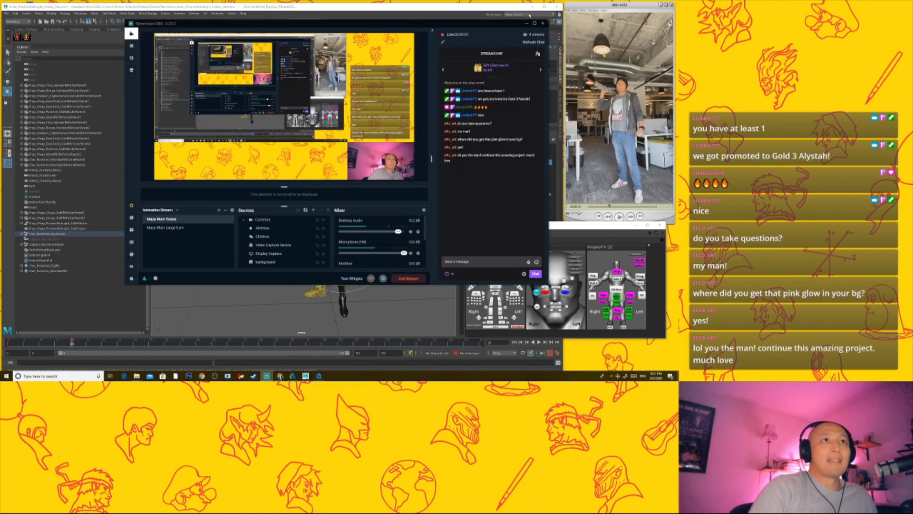
left_click(527, 23)
Step: Frame the whole character and scrub the reference video to the turned, crouching pose for comparison
right_click_drag(328, 219, 285, 228, "alt")
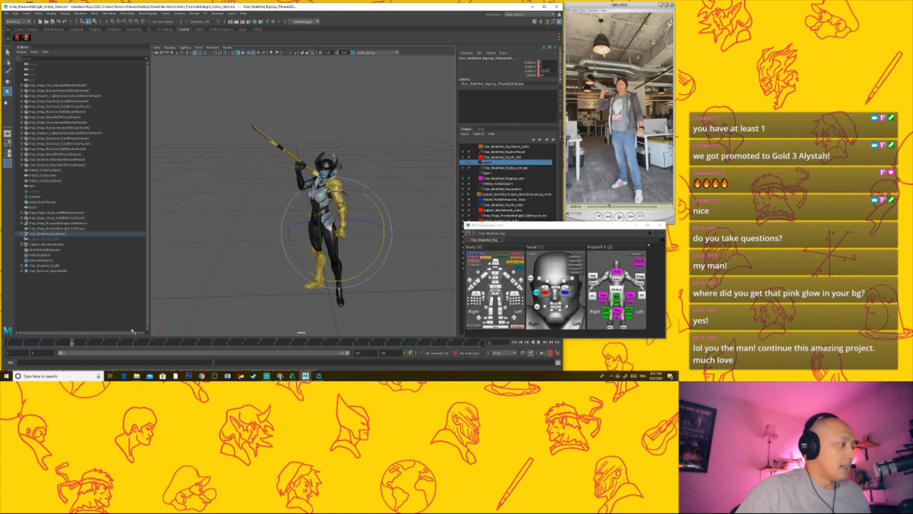
left_click(609, 207)
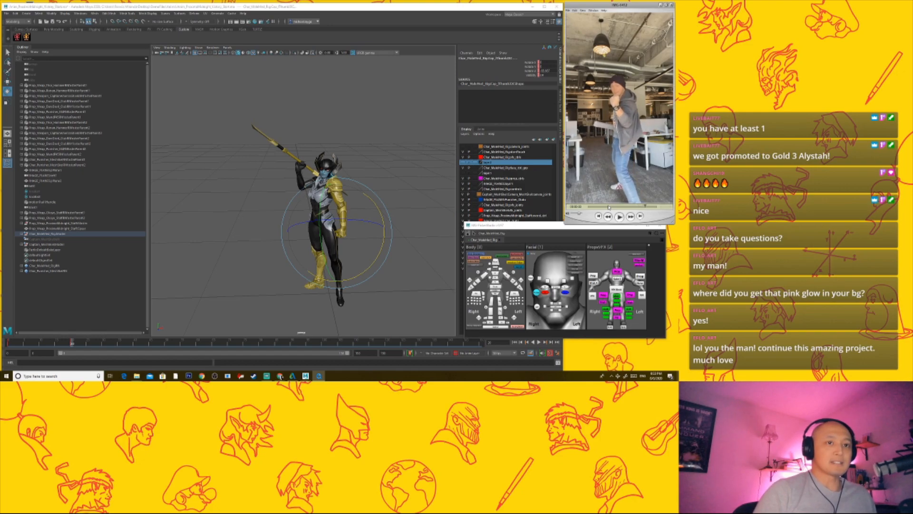
Step: Advance the reference video to the front-facing pose with one arm extended, and carry the current character pose to a later timeline frame
left_click(609, 206)
left_click_drag(609, 209, 608, 214)
left_click(619, 216)
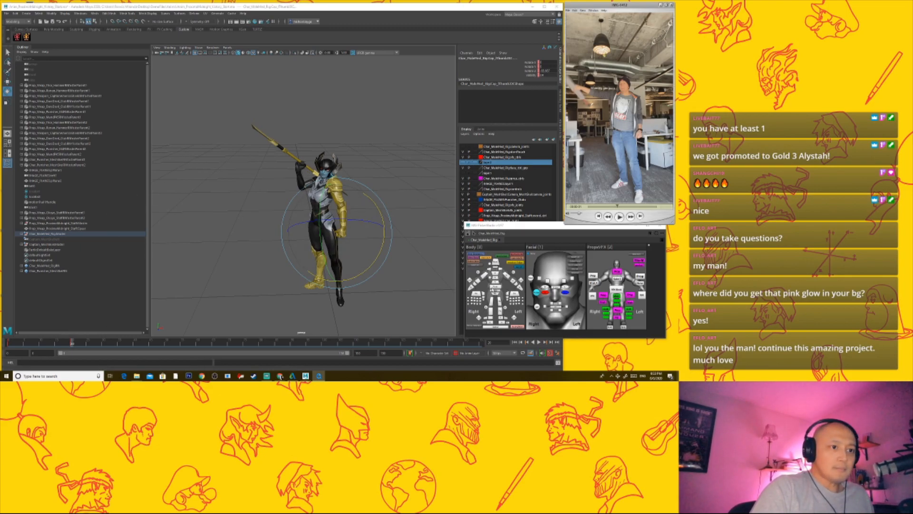
left_click(492, 288)
right_click_drag(333, 257, 359, 278, "alt")
middle_click_drag(359, 278, 339, 234, "alt")
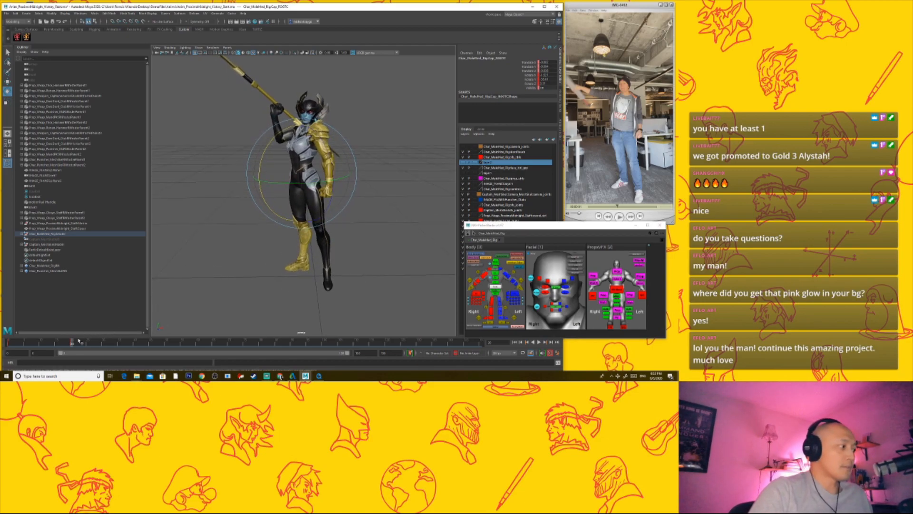
left_click_drag(72, 342, 103, 342)
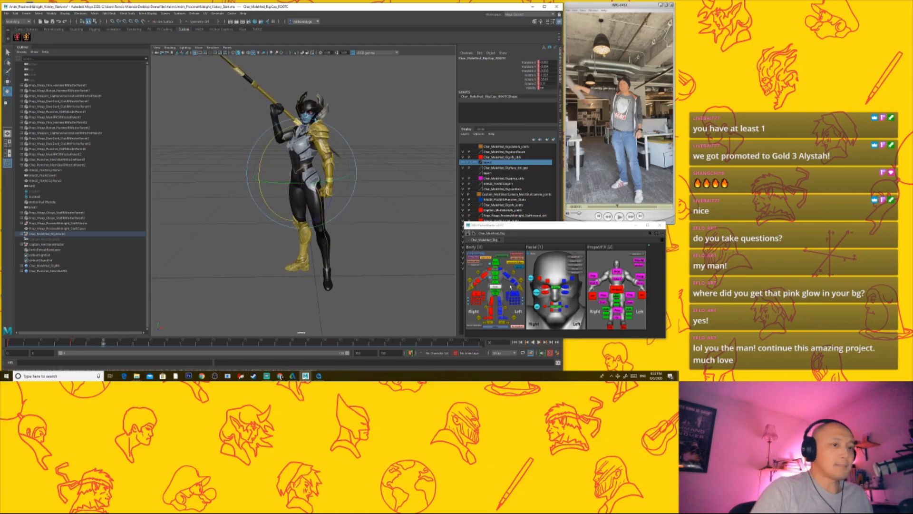
Step: Turn on the display of NURBS curves in the viewport so the rig's controls can be selected directly
left_click(581, 259)
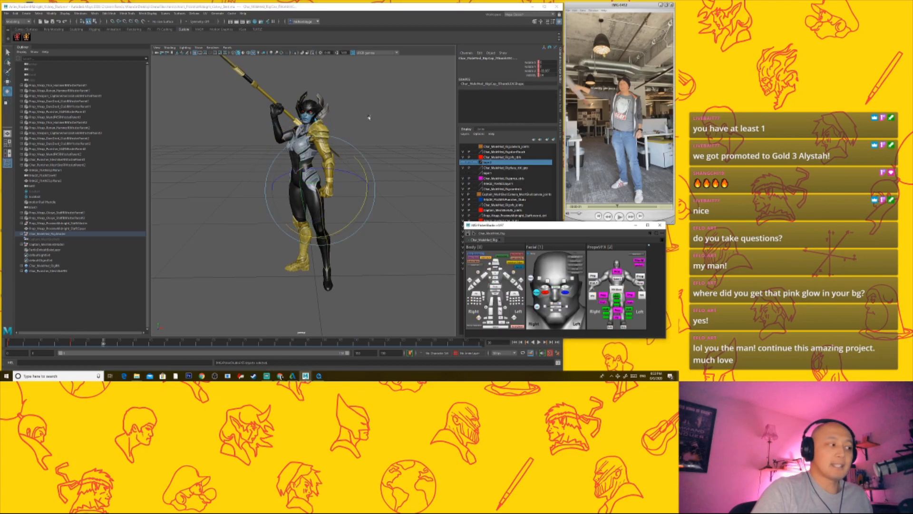
left_click(199, 48)
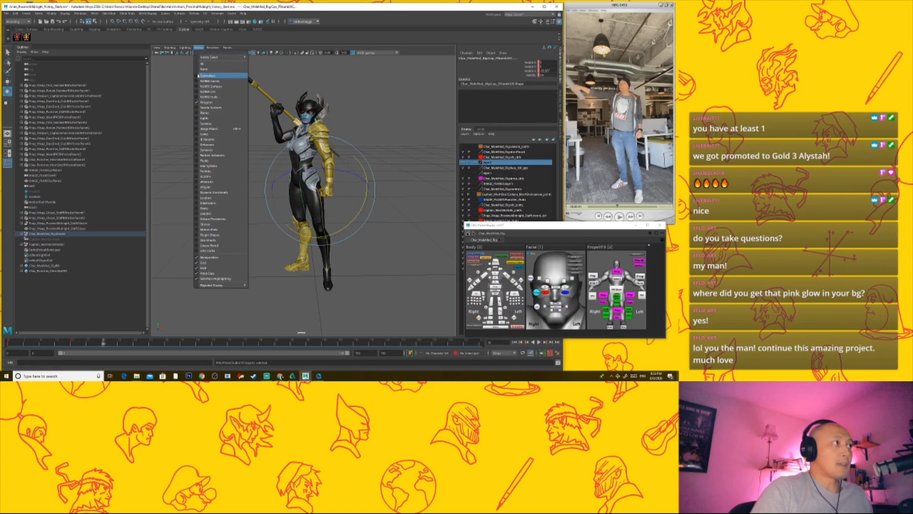
left_click(206, 75)
scroll(291, 221, "down", 4)
left_click(197, 48)
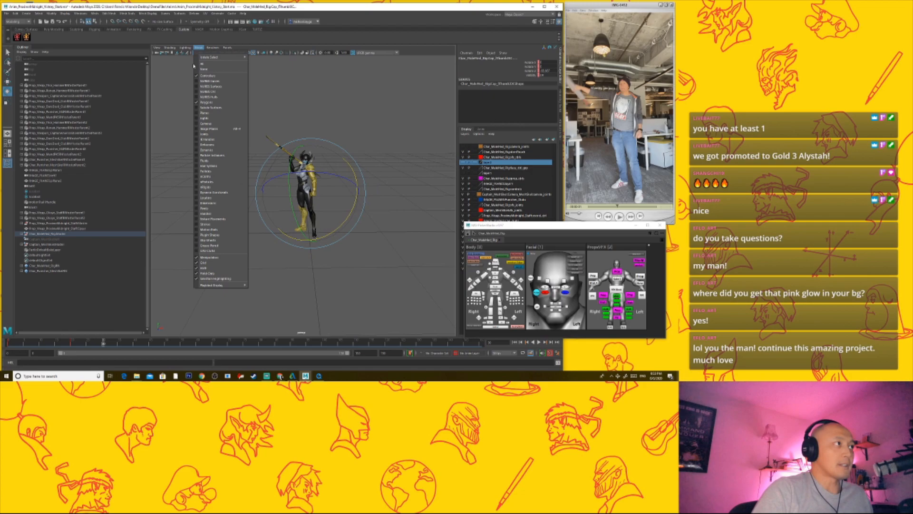
left_click(197, 76)
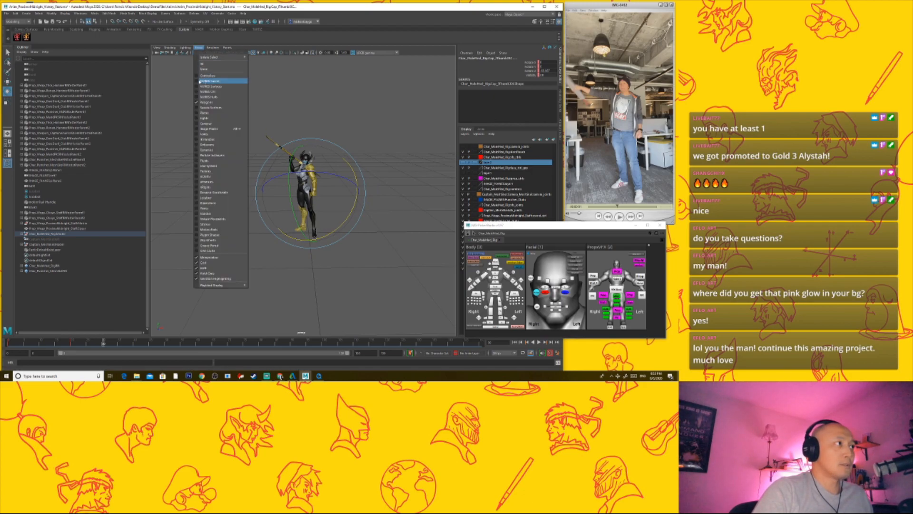
left_click(199, 81)
left_click(292, 106)
Step: Select all character and staff controls, key them at the new frame, and restore the textured view of the character
left_click_drag(187, 60, 404, 307)
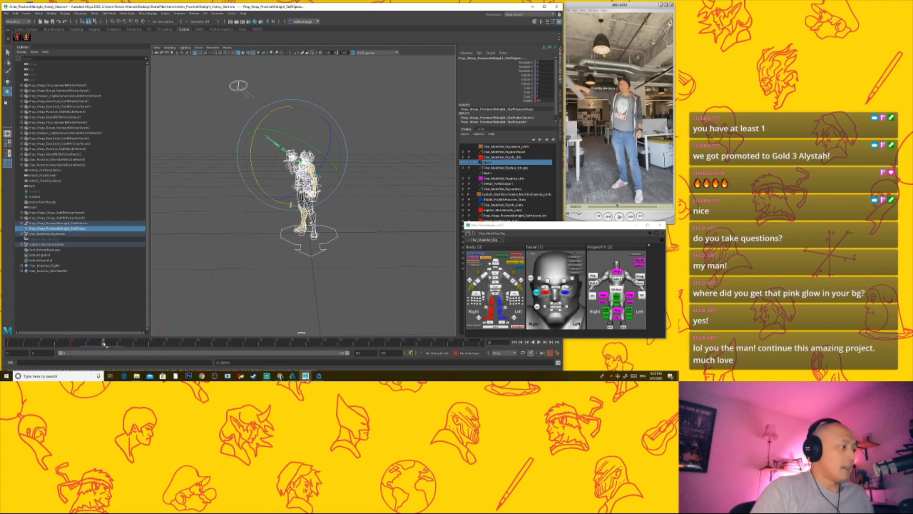
right_click_drag(298, 242, 391, 240, "alt")
left_click(391, 240)
key("6")
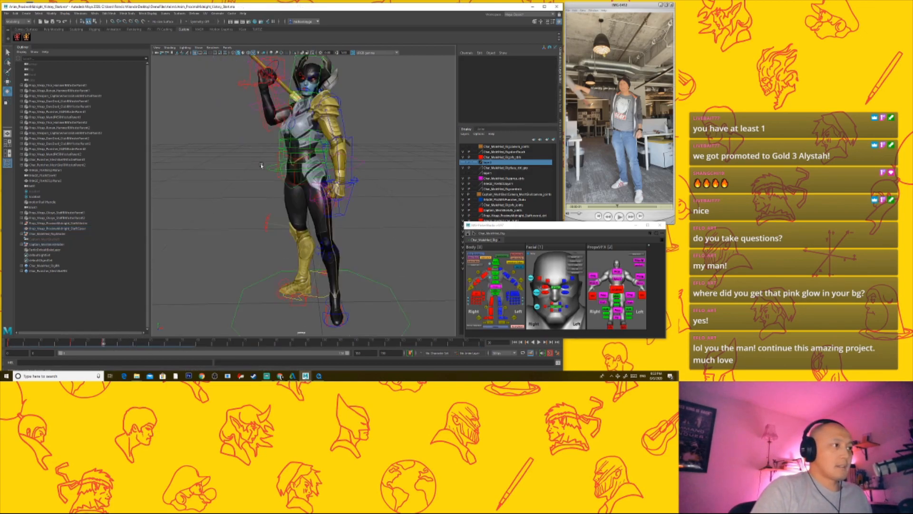
Step: Rotate the center-of-gravity control to start turning the body away from the copied staff-on-shoulder pose, as in the reference
left_click(270, 169)
left_click_drag(325, 240, 295, 270, "alt")
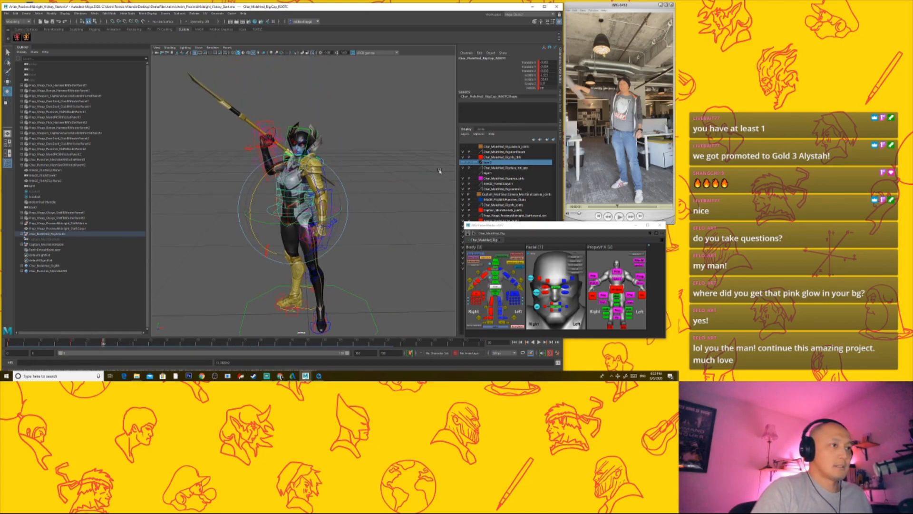
right_click_drag(306, 241, 379, 259, "alt")
left_click(380, 259)
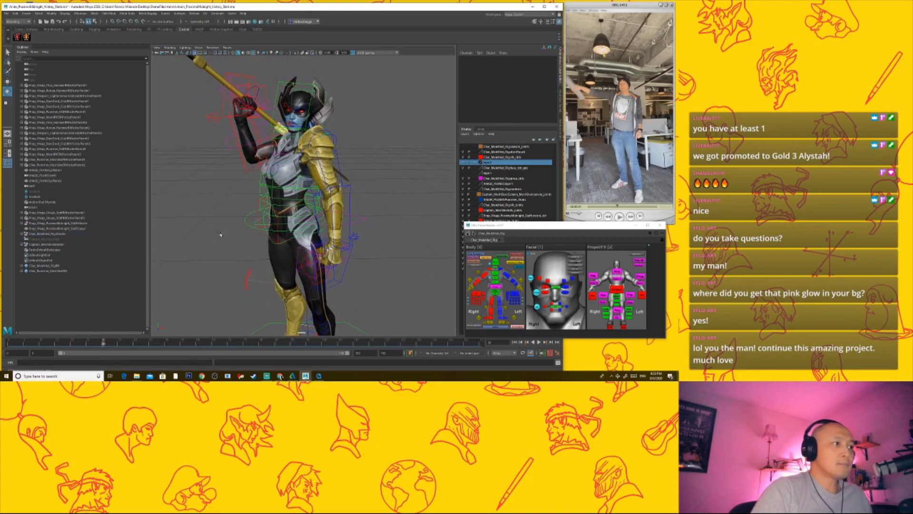
left_click_drag(302, 230, 201, 244, "alt")
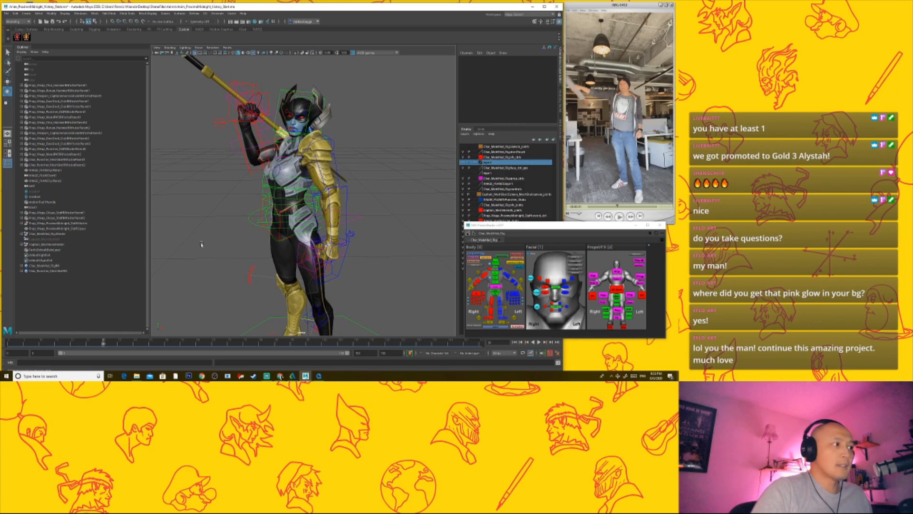
left_click(248, 221)
left_click_drag(332, 235, 301, 235, "alt")
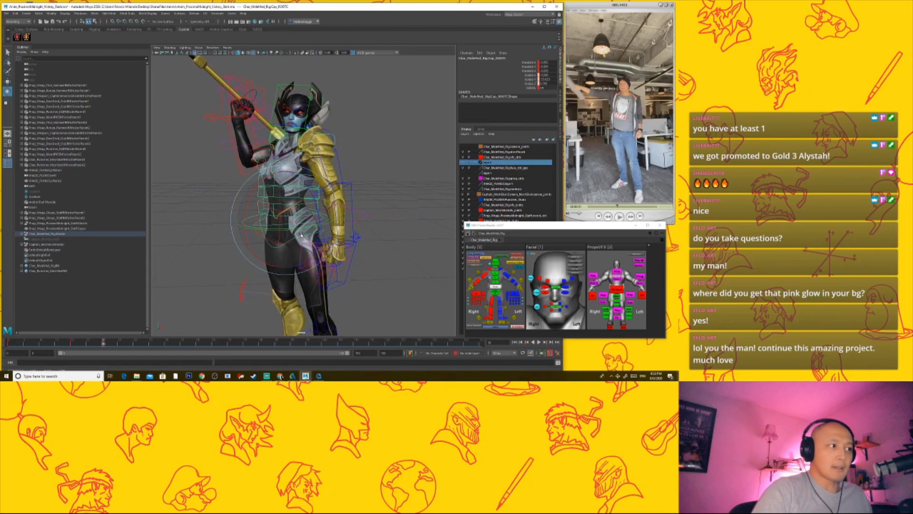
scroll(301, 235, "down", 5)
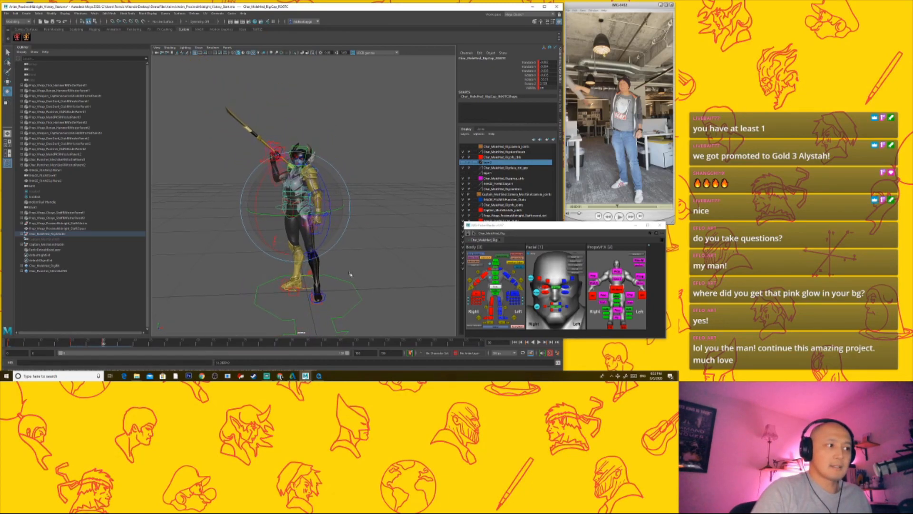
Step: Move the center-of-gravity control slightly to shift the hips over the legs, and check the stance
key("w")
scroll(290, 251, "up", 3)
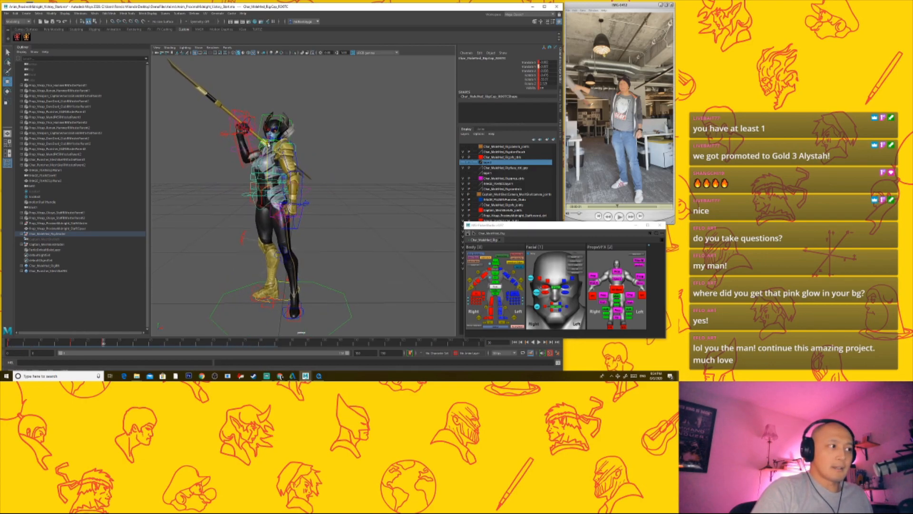
left_click_drag(268, 143, 269, 143)
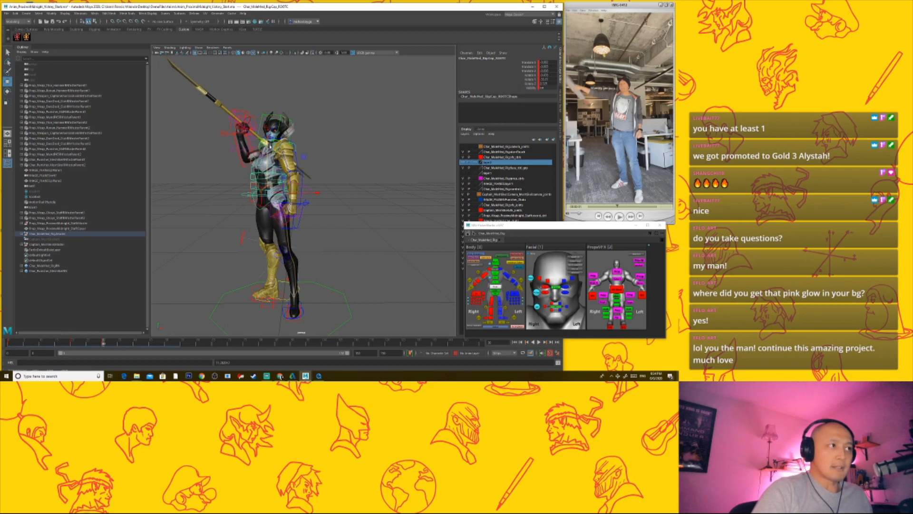
key("e")
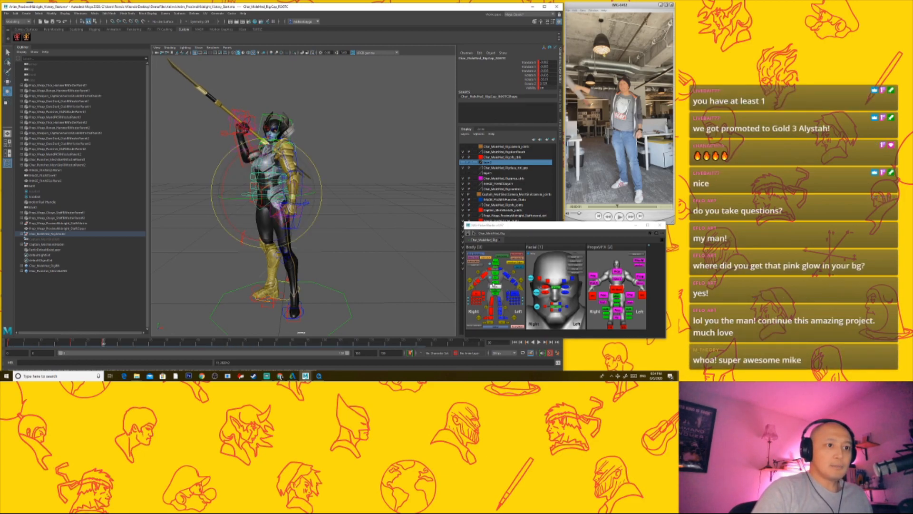
right_click_drag(345, 198, 336, 232, "alt")
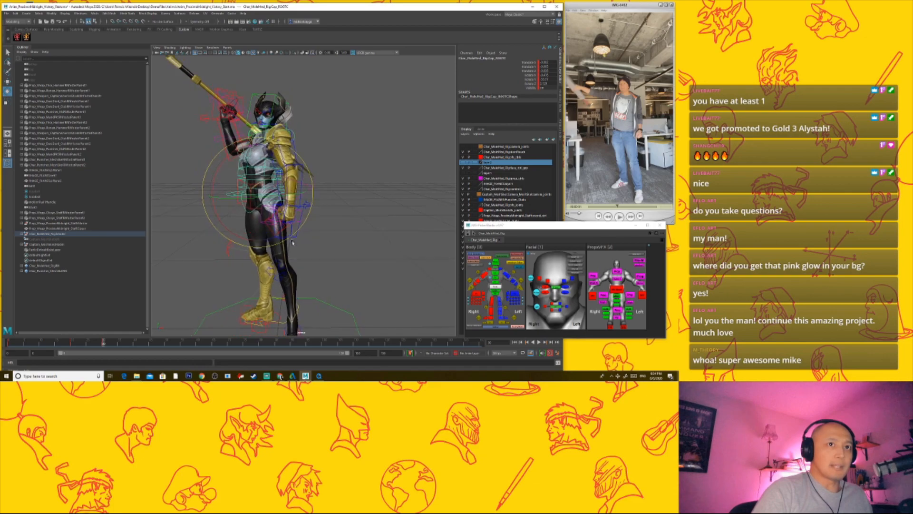
left_click(336, 233)
scroll(285, 234, "up", 2)
scroll(284, 234, "down", 3)
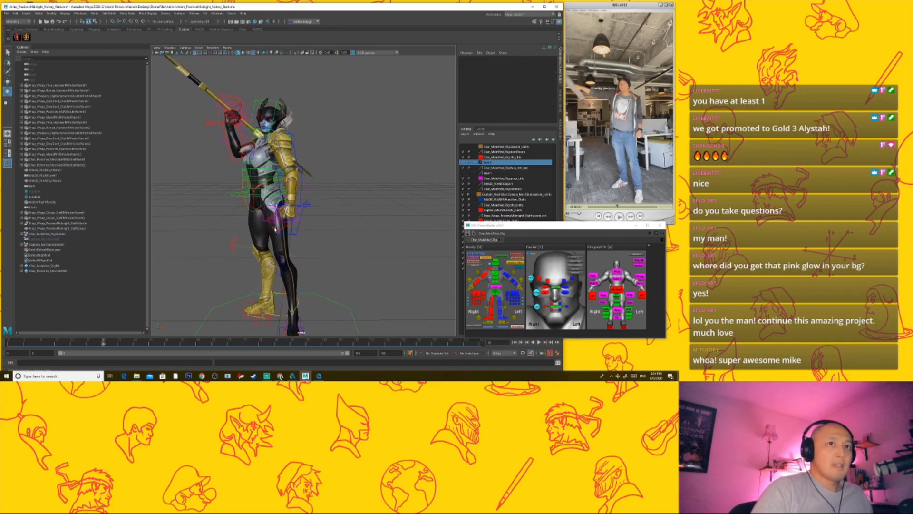
mouse_move(308, 240)
right_mouse_down("alt")
mouse_move(261, 196)
mouse_move(298, 254)
right_mouse_up("alt")
Step: Turn the hips further toward the front with the center-of-gravity control and shift them slightly sideways to settle the weight
left_click(266, 195)
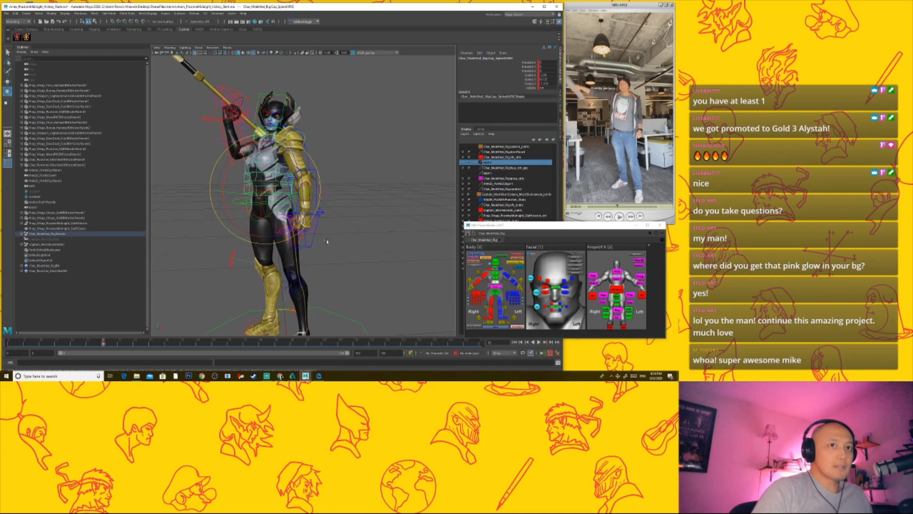
left_click(267, 212)
left_click(237, 203)
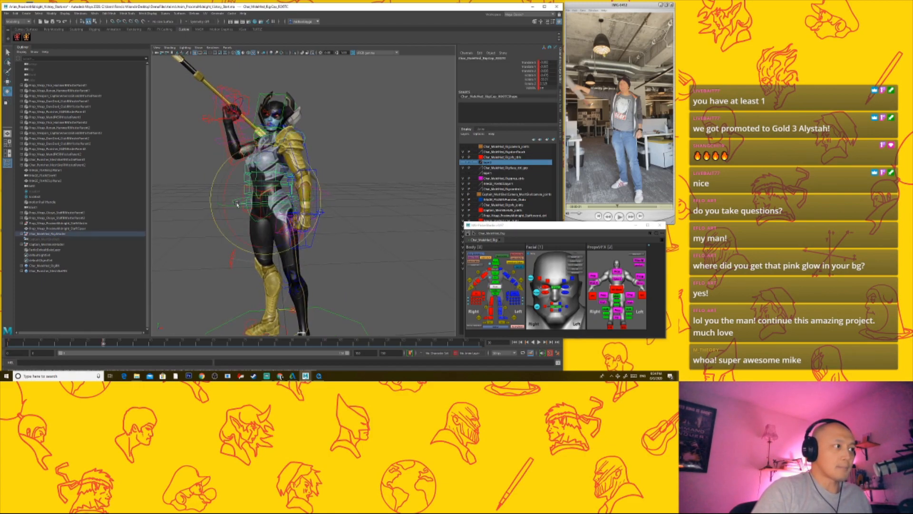
key("f")
right_click_drag(319, 232, 281, 207, "alt")
left_click_drag(280, 206, 324, 205, "alt")
key("ctrl+z")
key("w")
left_click_drag(327, 240, 328, 236, "alt")
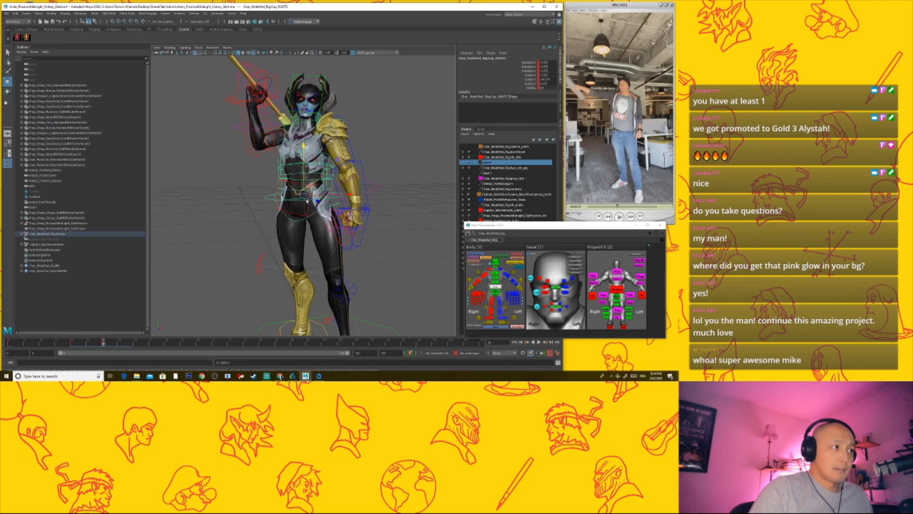
mouse_move(303, 194)
left_mouse_down()
mouse_move(312, 189)
mouse_move(299, 192)
left_mouse_up()
left_click(310, 191)
Step: Rotate the FK spine controls one after another, from the lower back to the chest, to bend and twist the torso
left_click(326, 182)
key("e")
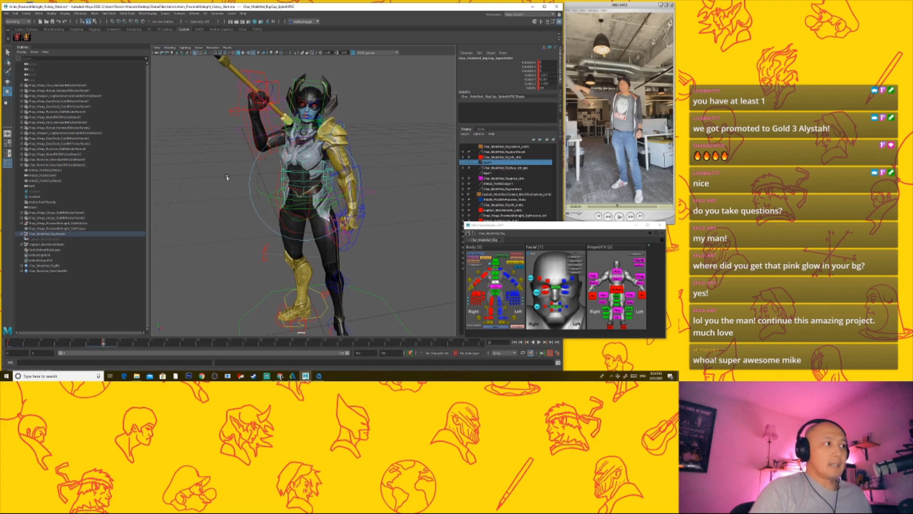
left_click(287, 180)
left_click(285, 178)
left_click_drag(284, 178, 316, 170, "alt")
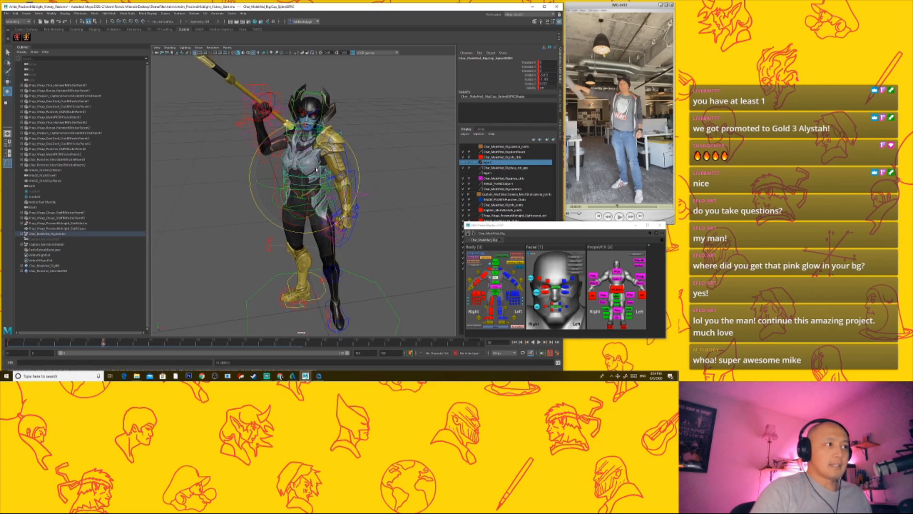
left_click(309, 164)
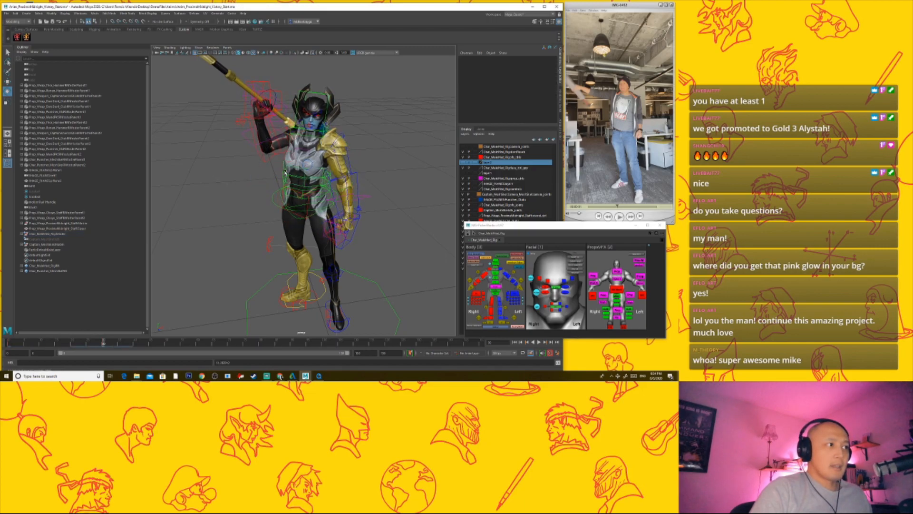
left_click(282, 158)
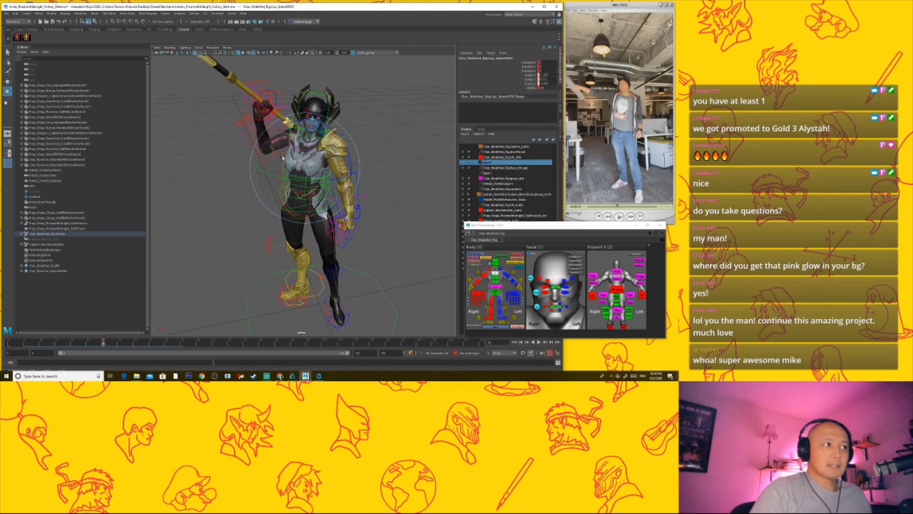
left_click_drag(282, 157, 327, 242, "alt")
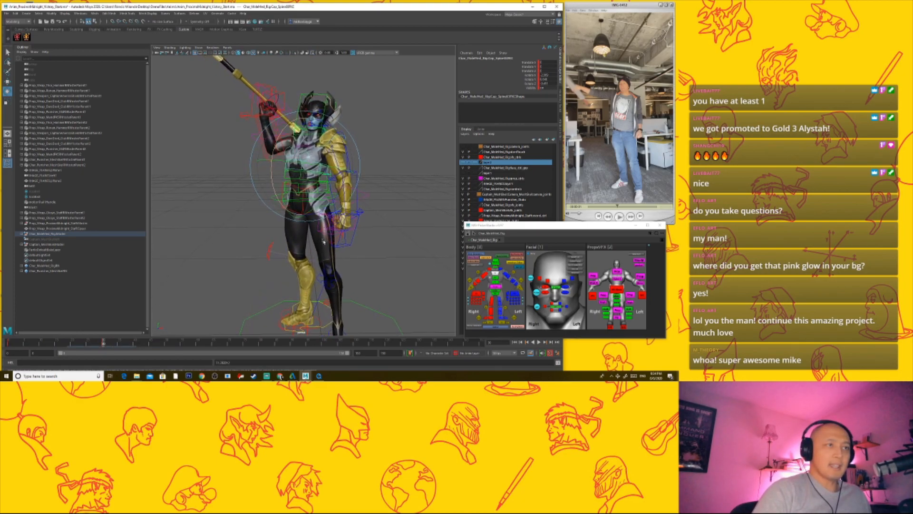
left_click(301, 190)
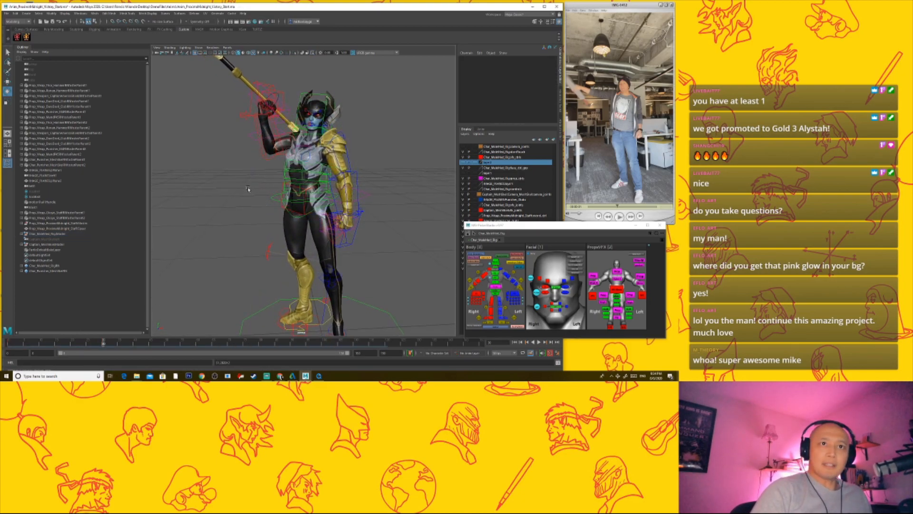
Step: Rotate the center-of-gravity control again to adjust the tilt and facing of the hips beneath the torso
left_click(273, 200)
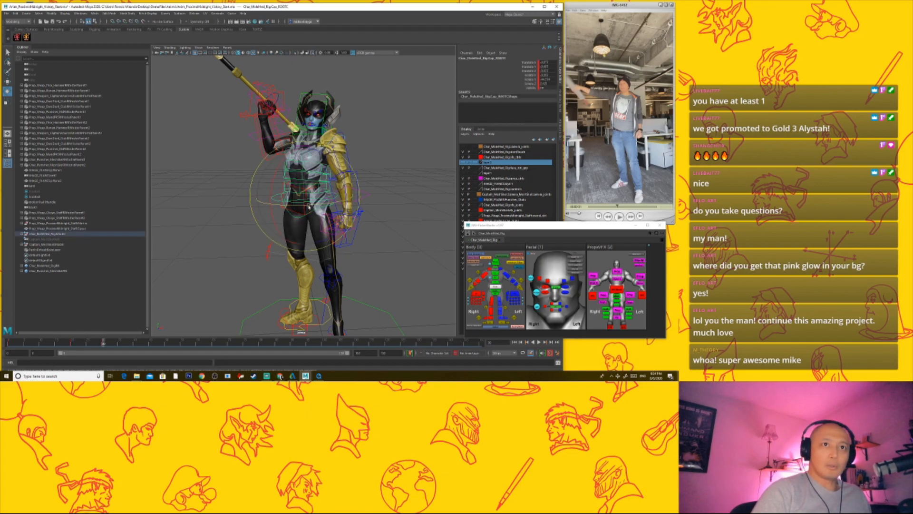
left_click_drag(308, 205, 328, 207)
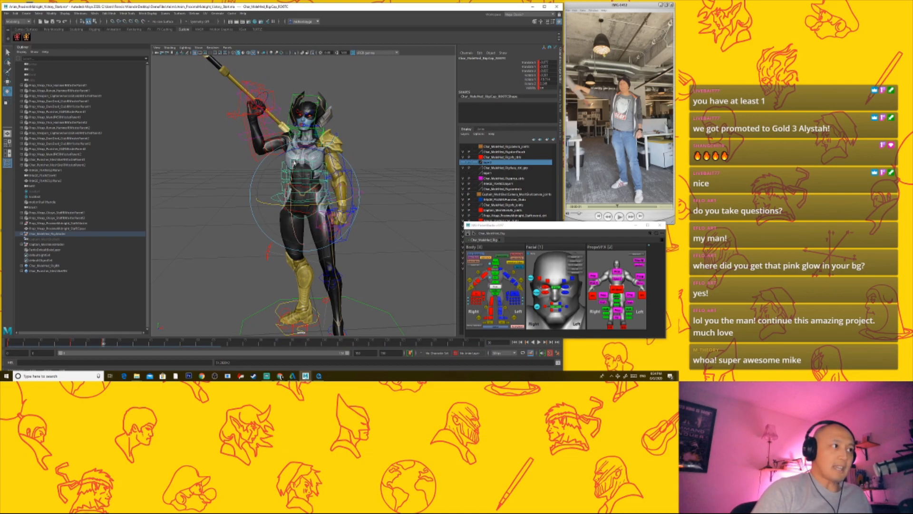
mouse_move(295, 218)
left_mouse_down()
mouse_move(305, 228)
mouse_move(296, 224)
left_mouse_up()
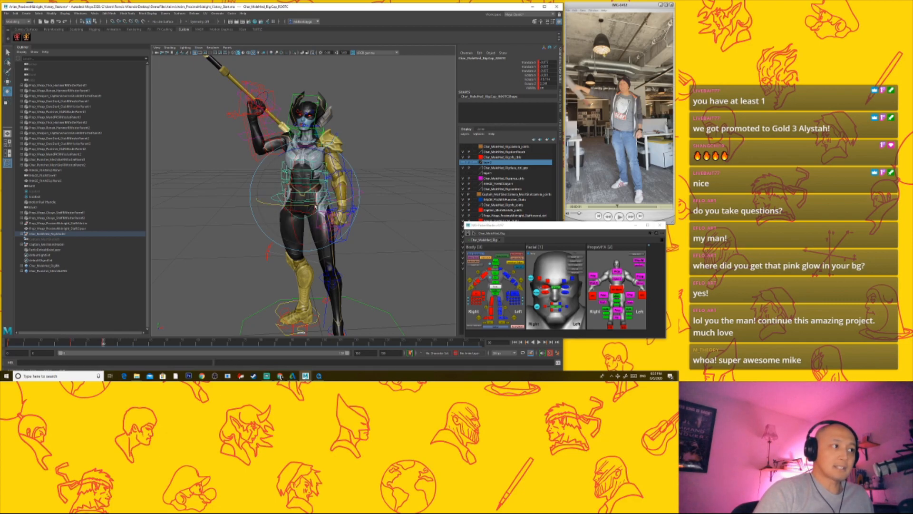
key("w")
key("e")
left_click_drag(309, 207, 287, 186)
left_click(287, 189)
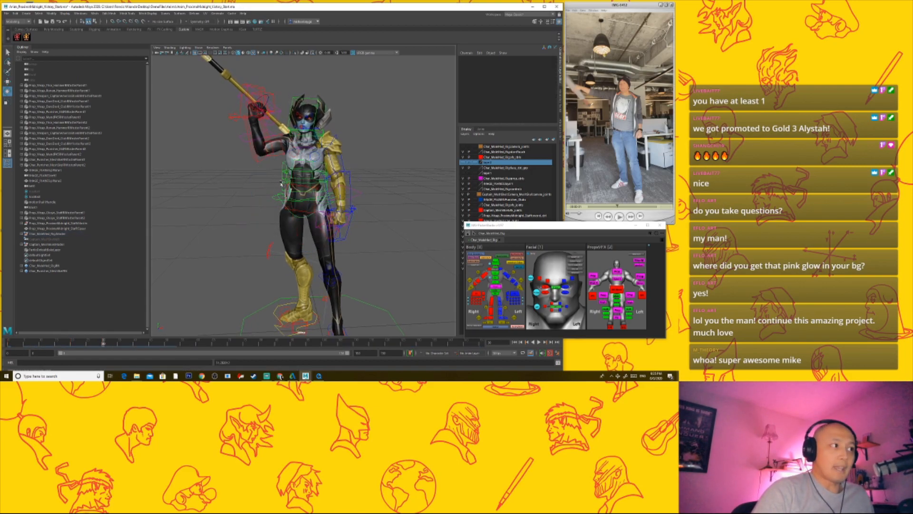
Step: Refine the rotation of the lower and middle FK spine controls to balance the torso against the adjusted hips
left_click(284, 184)
left_click_drag(304, 147, 309, 160, "alt")
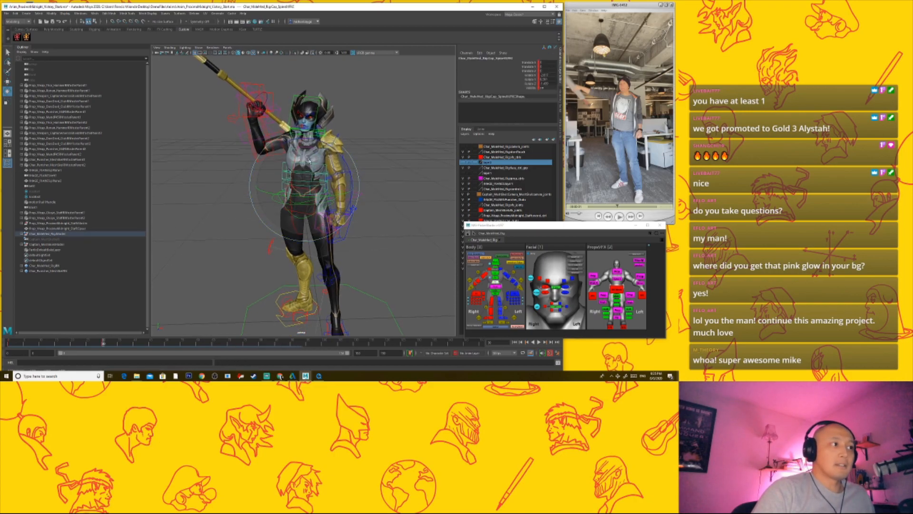
left_click_drag(252, 177, 242, 172)
left_click(237, 171)
left_click(315, 180)
left_click_drag(315, 187, 317, 199, "alt")
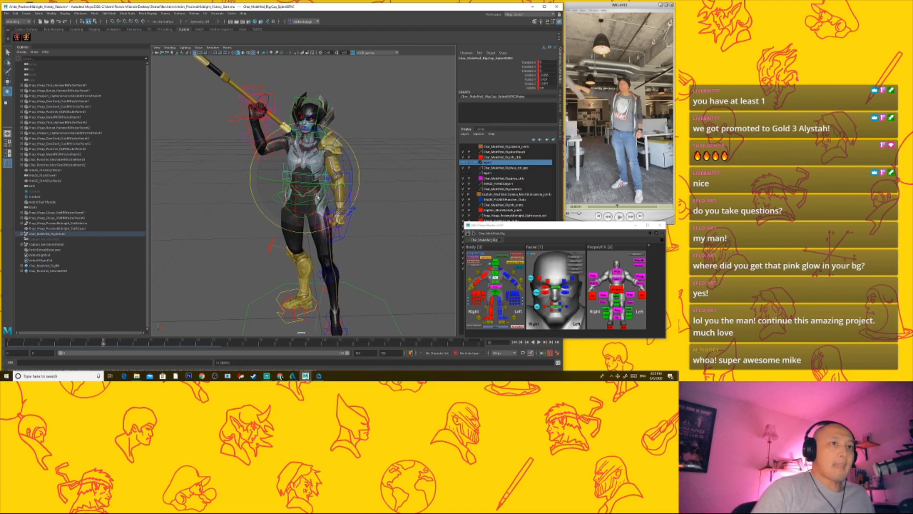
left_click_drag(315, 144, 318, 145)
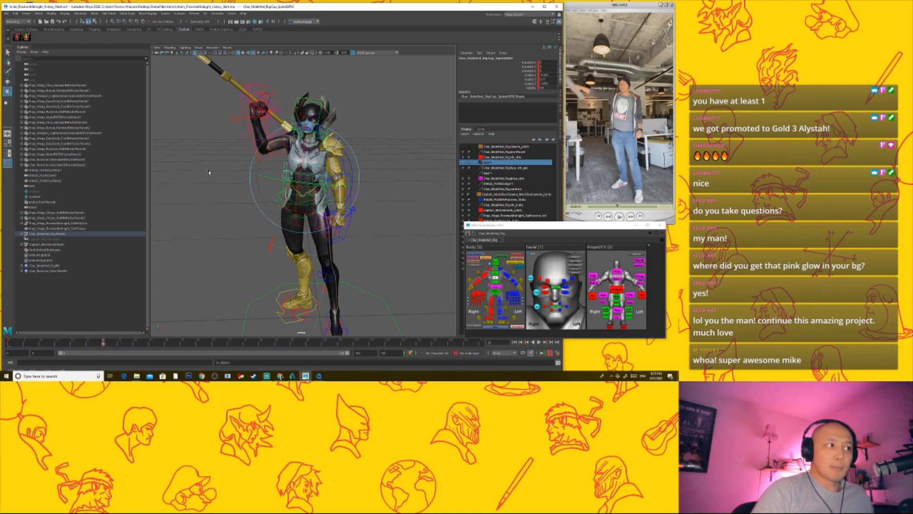
Step: Rotate the upper FK spine control slightly to refine the chest's tilt and twist over the hips
left_click(277, 175)
left_click(292, 146)
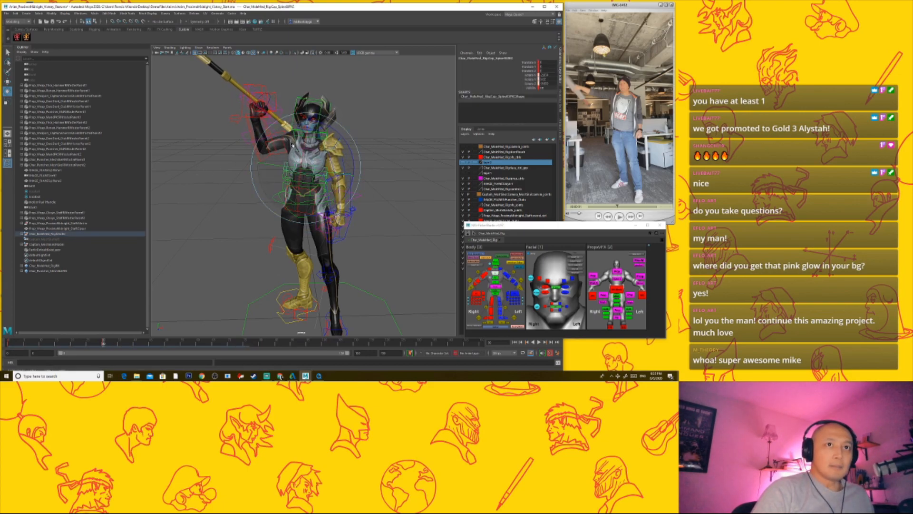
left_click_drag(293, 146, 295, 145)
left_click_drag(188, 193, 213, 187, "alt")
left_click(259, 144)
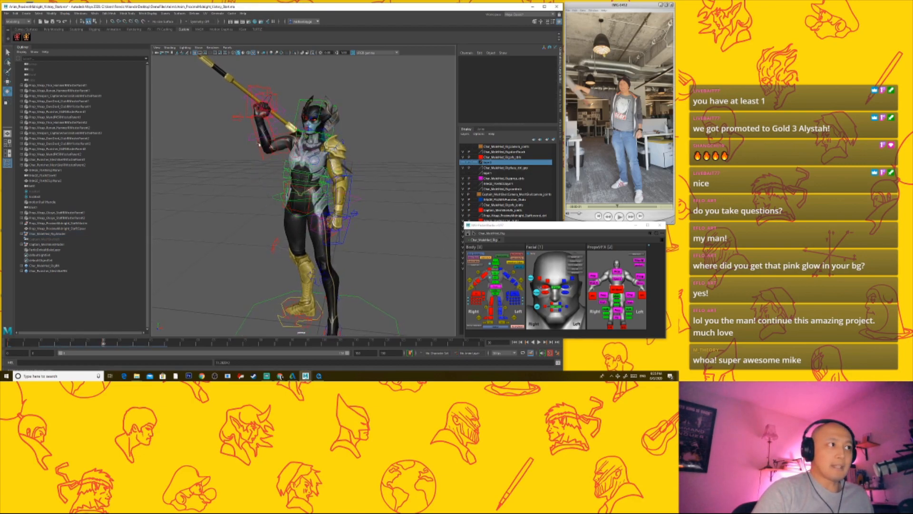
Step: Rotate the right shoulder and elbow FK controls to extend the staff arm out to the character's side
left_click(280, 154)
left_click_drag(280, 154, 383, 159, "alt")
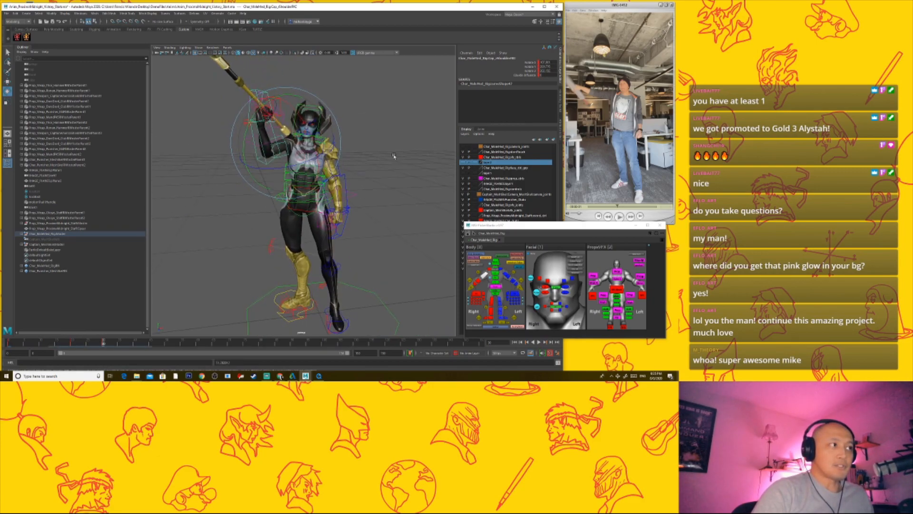
left_click(383, 159)
left_click(255, 139)
left_click_drag(254, 139, 223, 204)
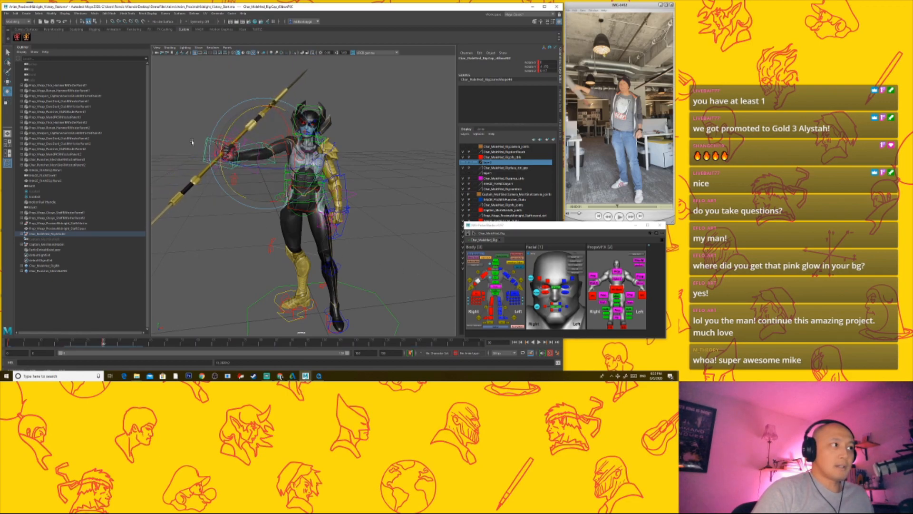
Step: Rotate the right wrist FK control so the staff angles diagonally with its blade end pointing up
left_click(220, 177)
left_click(227, 164)
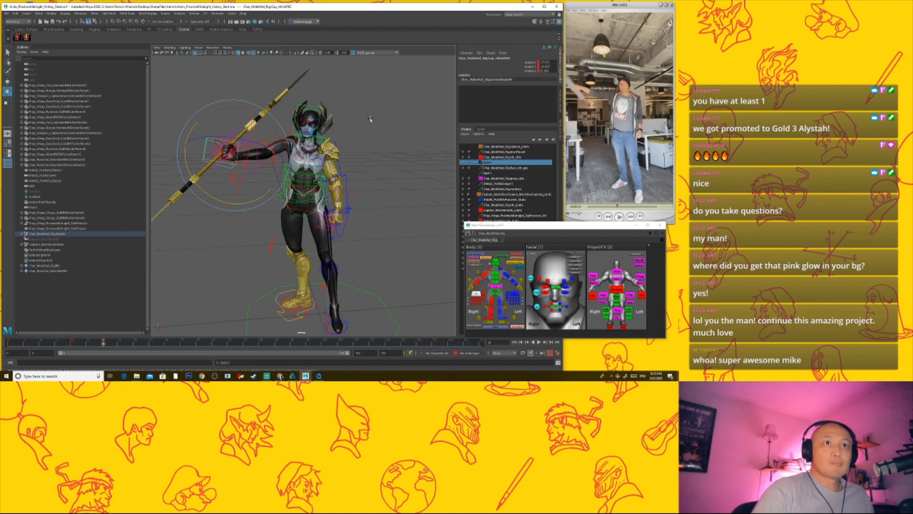
left_click_drag(239, 152, 227, 164)
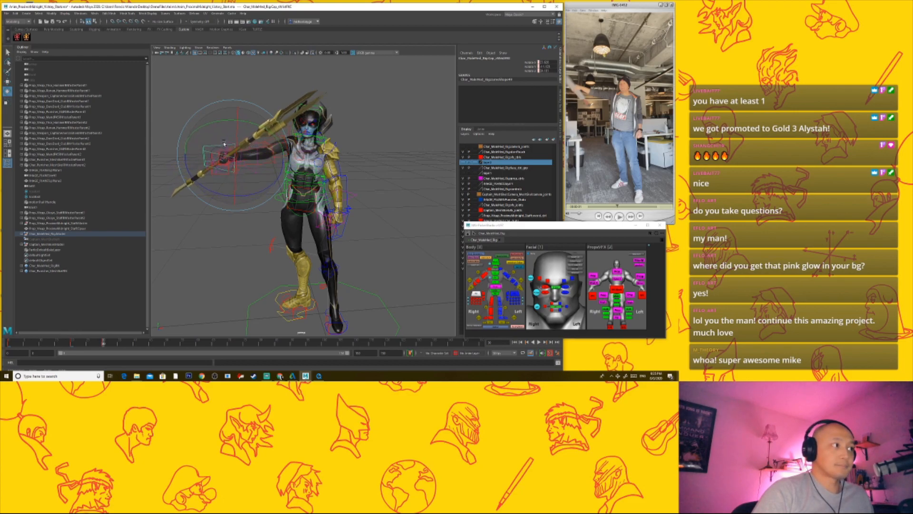
left_click_drag(176, 145, 214, 180, "alt")
Step: Check the pose from other angles and adjust the head control's rotation above the turned torso
left_click(214, 179)
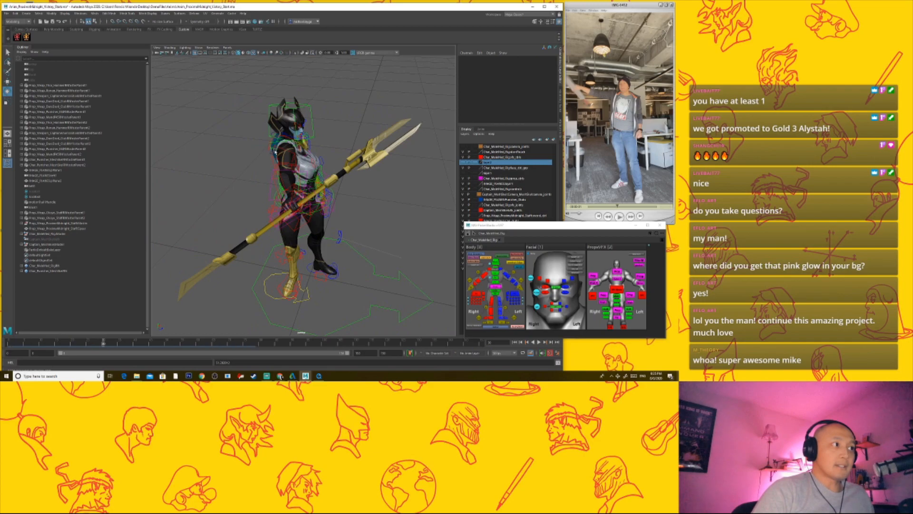
left_click(276, 152)
left_click_drag(304, 214, 309, 150, "alt")
left_click(384, 136)
left_click(298, 101)
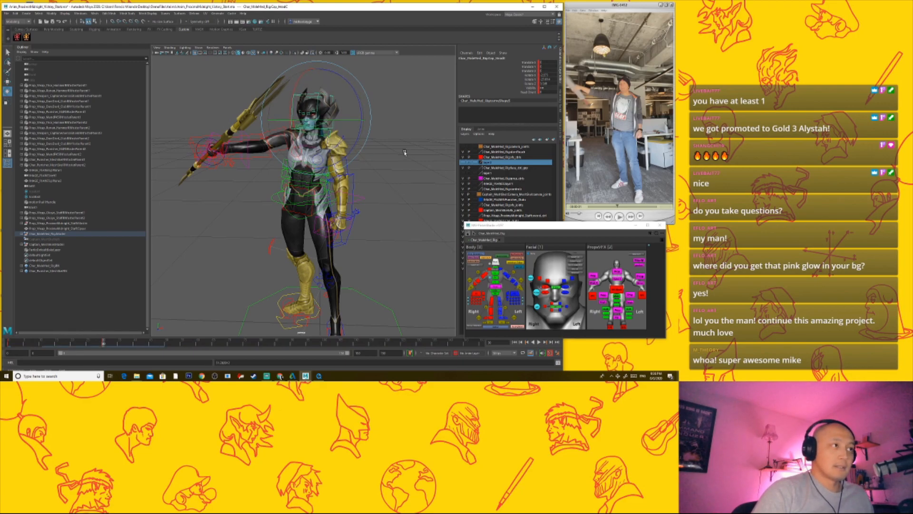
Step: Select all the rig controls, key the pose on the current frame, and flip between it and the previous keyed pose
left_click(502, 256)
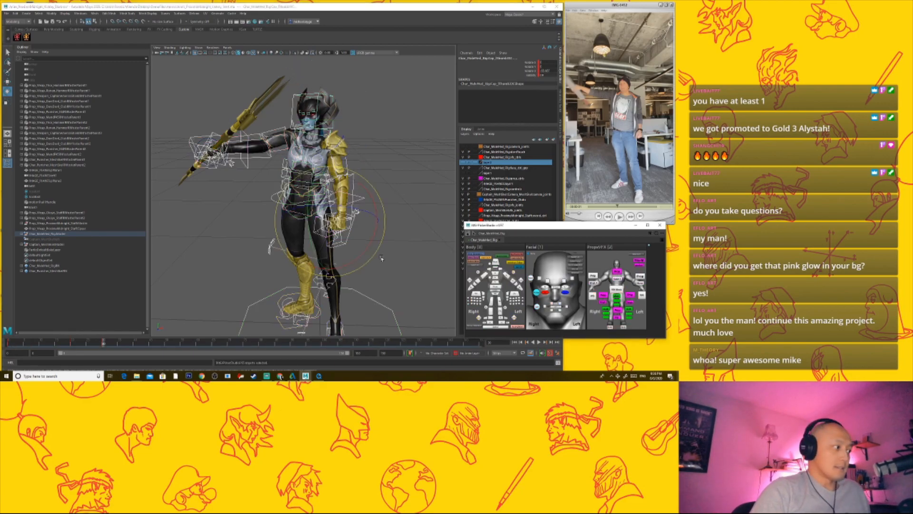
key("comma")
key("s")
key("comma")
key("period")
key("period")
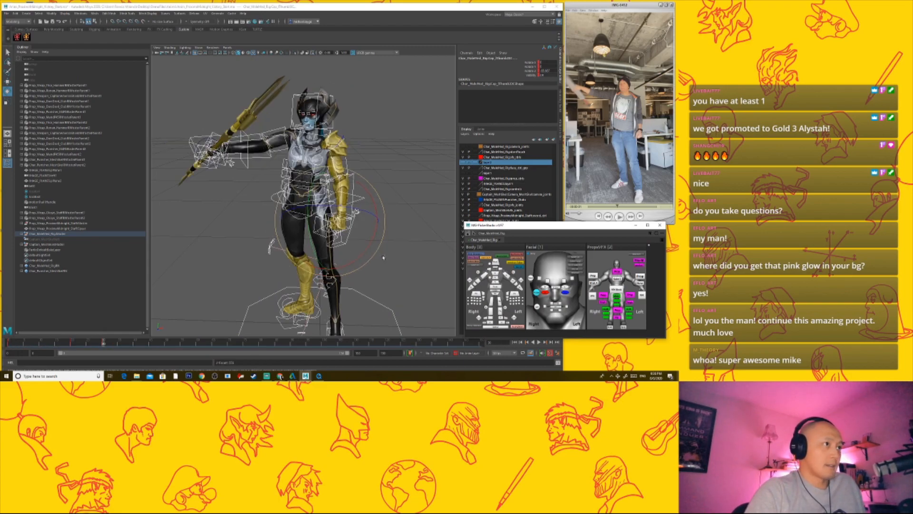
key("comma")
key("comma")
key("period")
key("period")
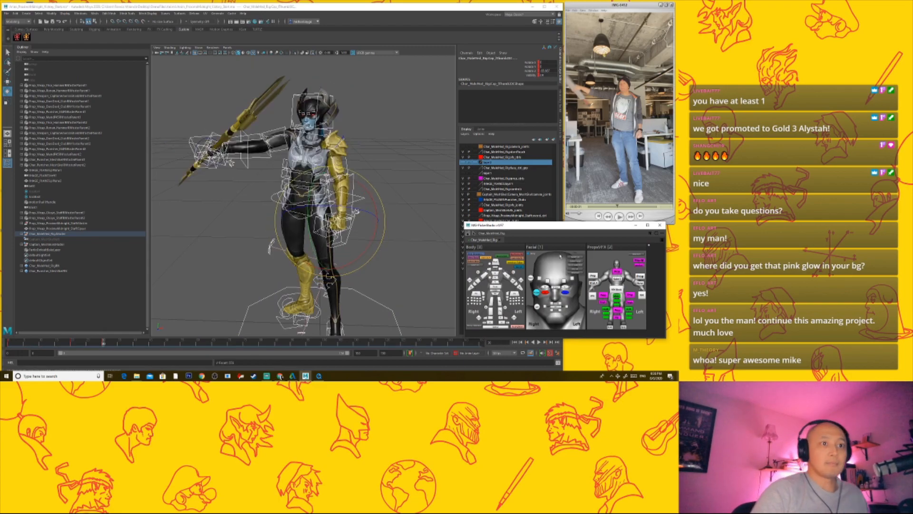
Step: Play back the animation with all rig controls selected to check the transition into the new pose
left_click(573, 258)
mouse_move(101, 344)
left_mouse_down("shift")
mouse_move(246, 344)
mouse_move(94, 343)
left_mouse_up("shift")
left_click(162, 345)
key("alt+shift+v")
key("alt+v")
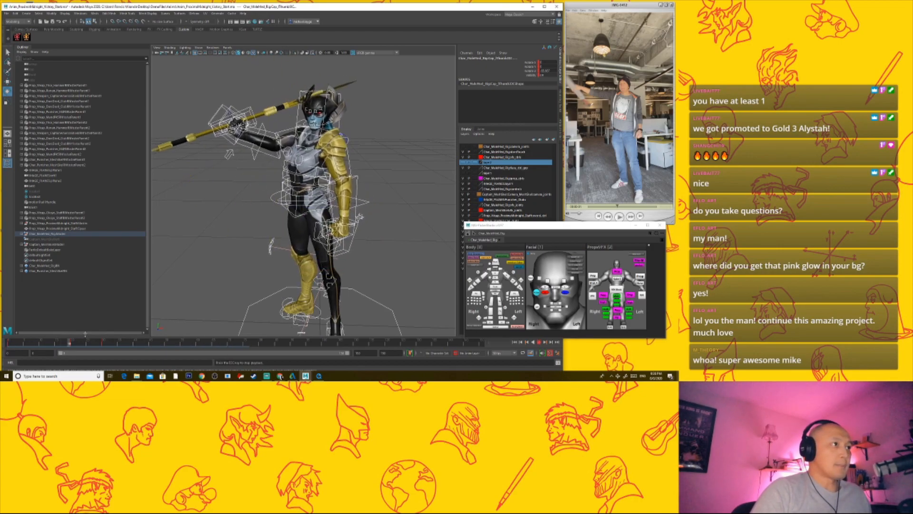
key("Escape")
Step: Try compressing the timing of the selected keys around the new pose, play the result back, and undo the retiming
left_click_drag(59, 344, 112, 344, "shift")
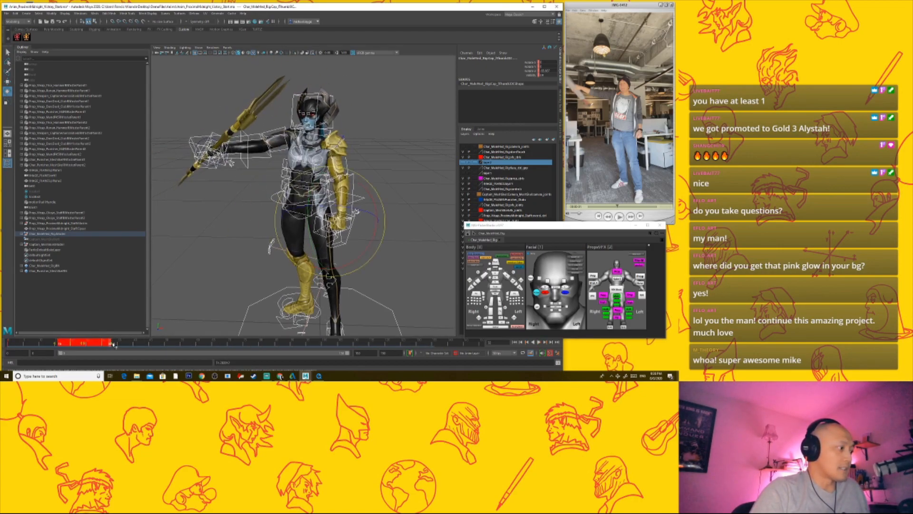
right_click(73, 344)
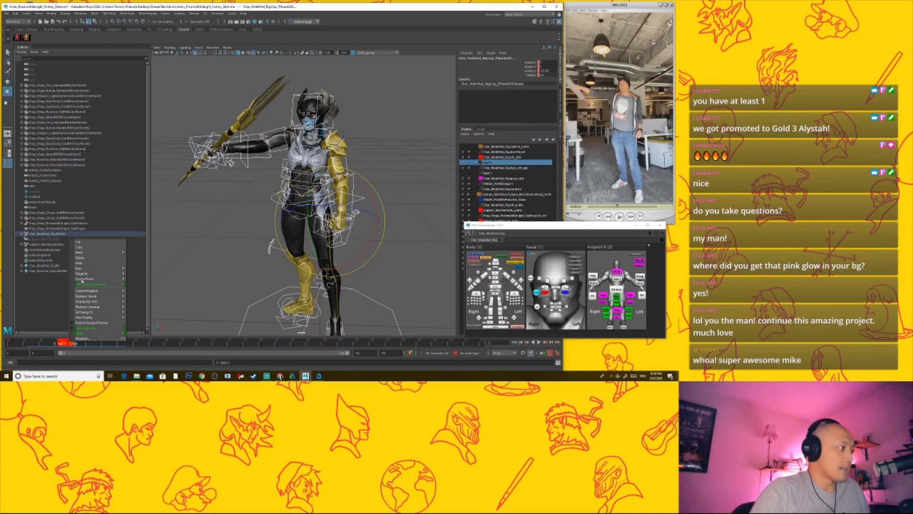
left_click(83, 265)
left_click_drag(53, 344, 9, 344, "shift")
key("alt+v")
key("alt+v")
key("alt+v")
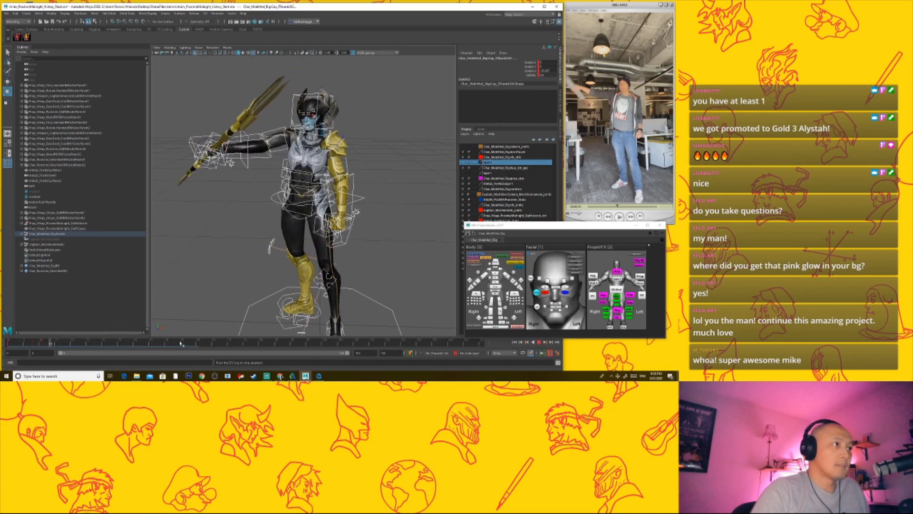
key("ctrl+z")
key("ctrl+z")
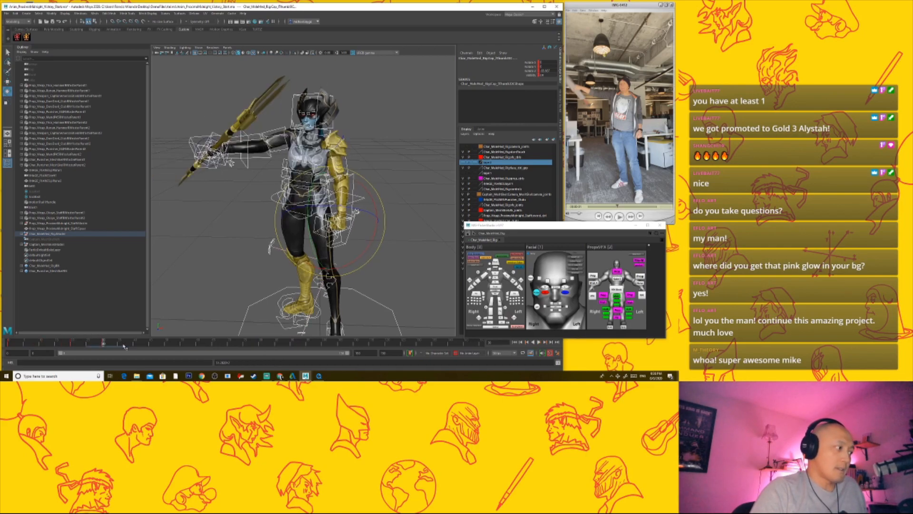
Step: Return to the new pose's frame and rotate the right-hand weapon prop control to reorient the staff in the grip
left_click_drag(117, 345, 102, 345)
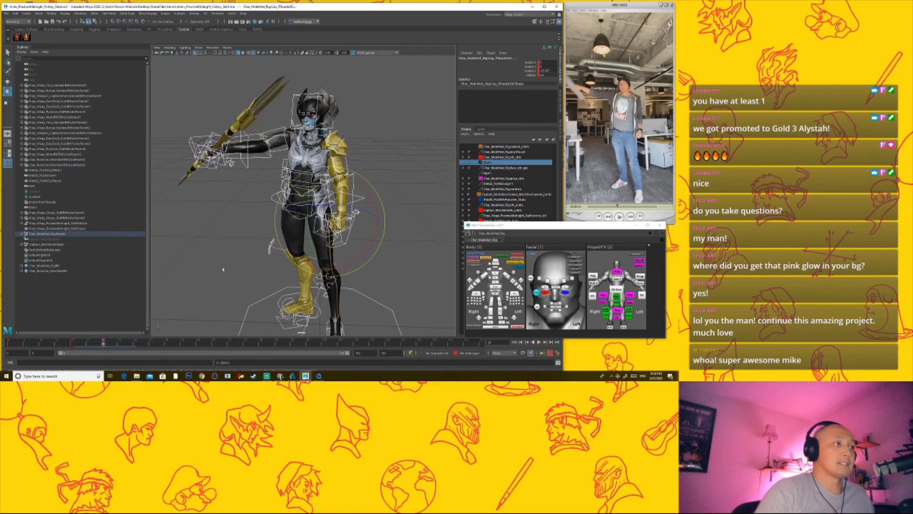
right_click_drag(222, 268, 215, 273, "alt")
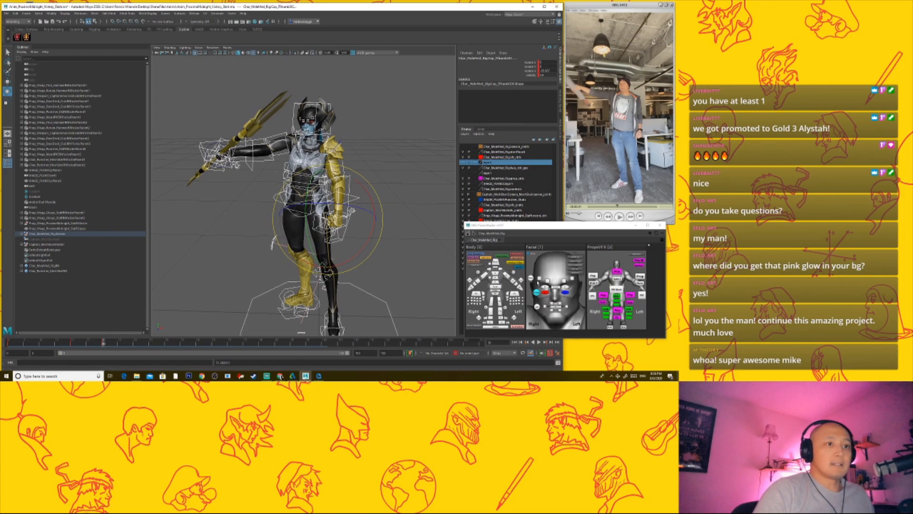
left_click(593, 277)
left_click_drag(357, 199, 274, 205, "alt")
left_click_drag(405, 211, 455, 246, "alt")
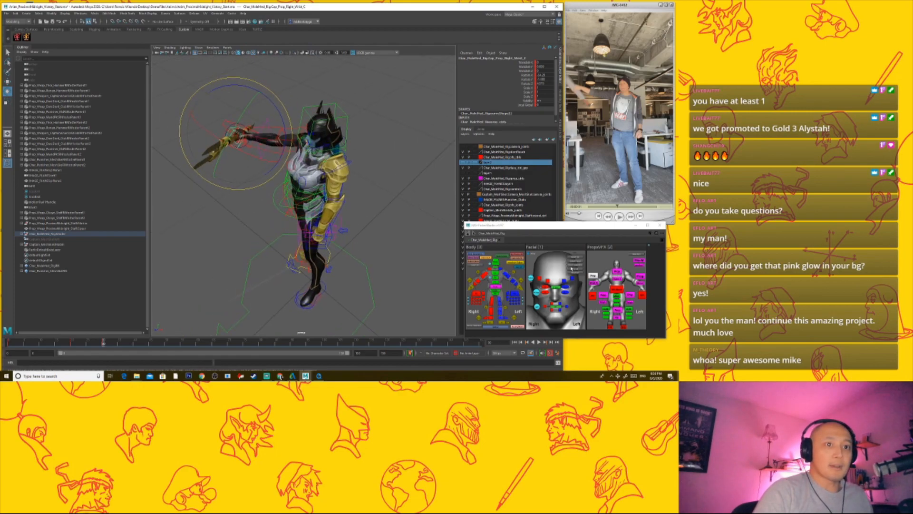
left_click(484, 259)
left_click_drag(241, 196, 283, 196, "alt")
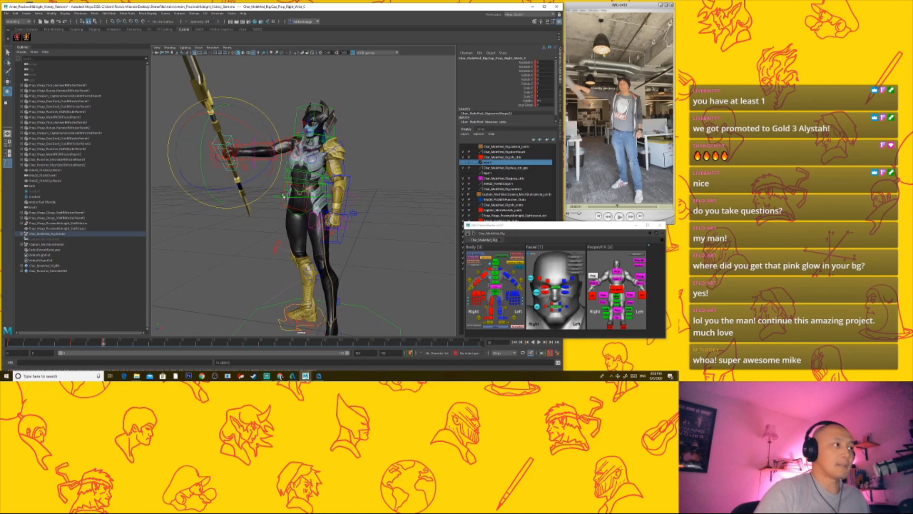
left_click_drag(256, 183, 237, 176, "alt")
left_click_drag(248, 133, 304, 190)
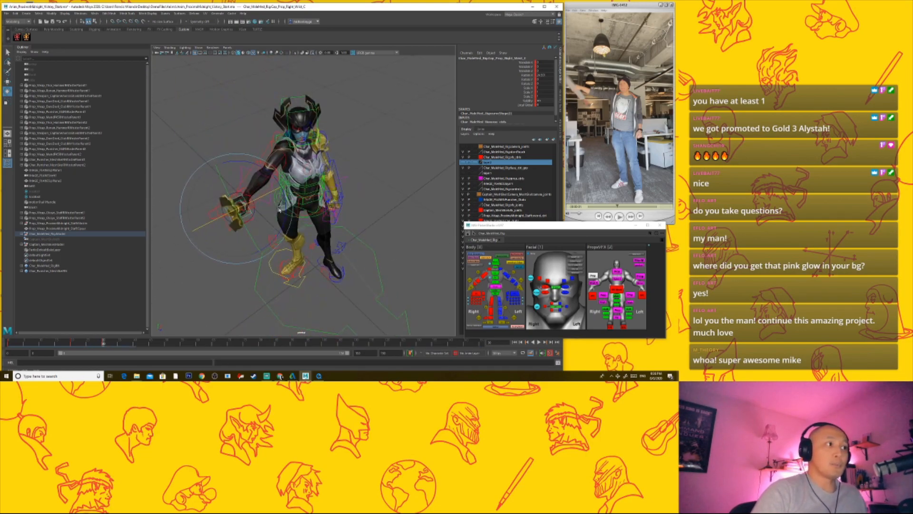
Step: Adjust the right shoulder FK control to refine the extended staff arm, and key all the rig controls
left_click(485, 275)
left_click(487, 275)
left_click_drag(310, 173, 289, 188, "alt")
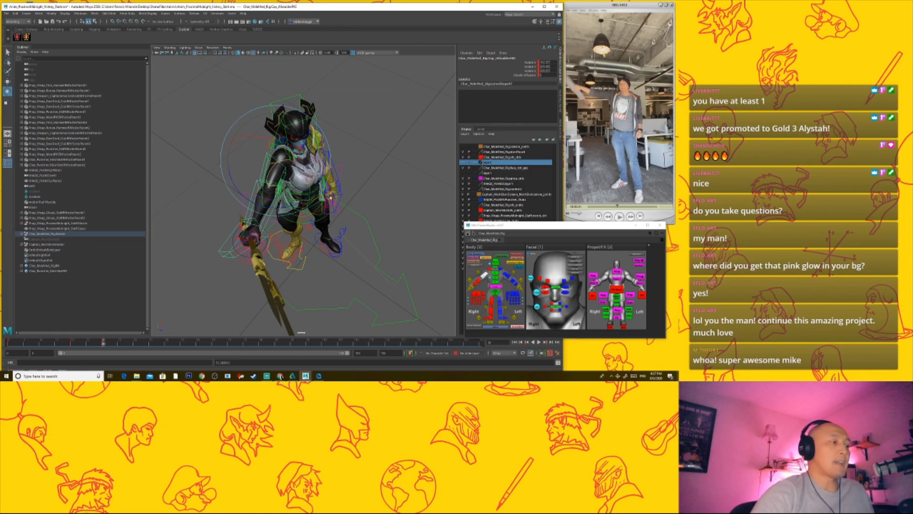
left_click_drag(328, 199, 312, 244, "alt")
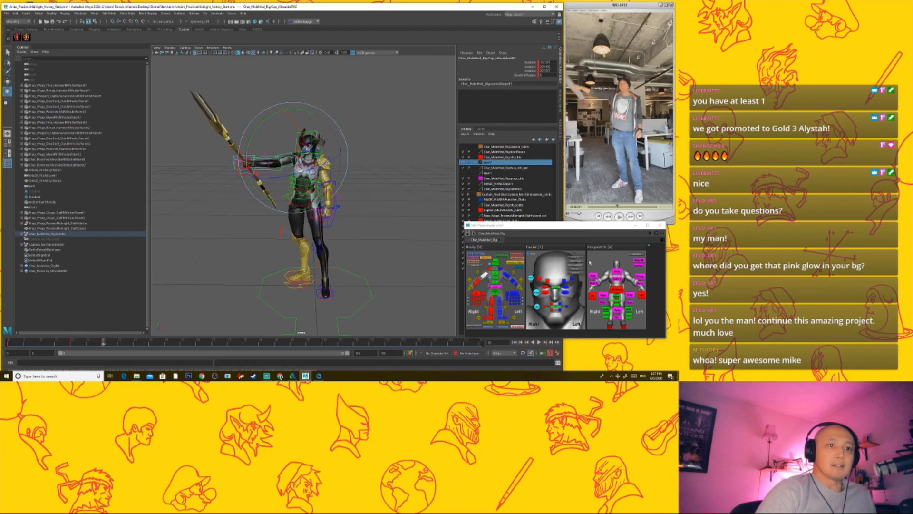
left_click(574, 260)
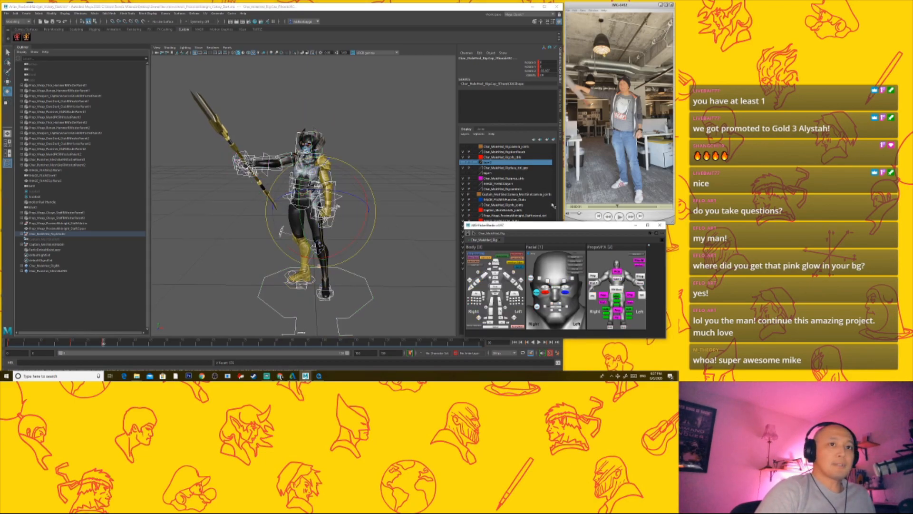
Step: Scrub and play the animation from several angles, and compare the staff-arm pose with the reference video
left_click(655, 216)
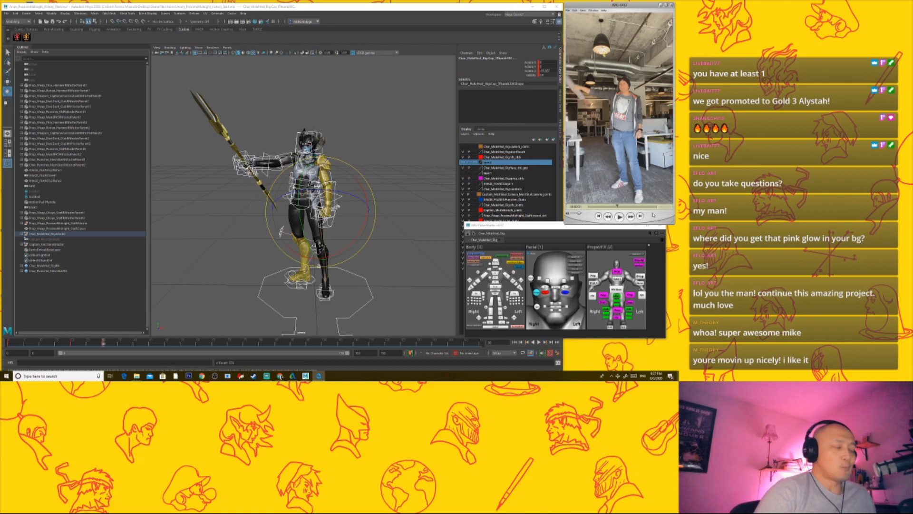
left_click_drag(105, 344, 104, 344)
scroll(350, 288, "down", 2)
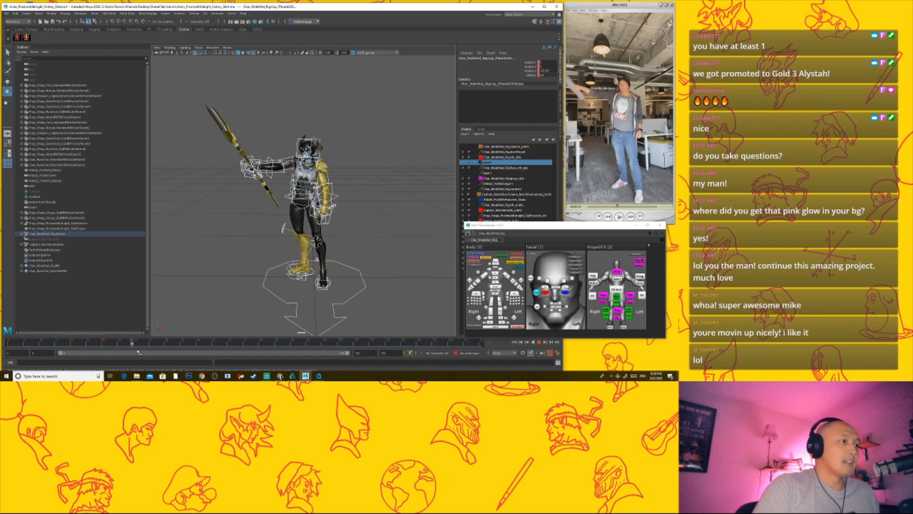
left_click_drag(191, 312, 366, 279, "alt")
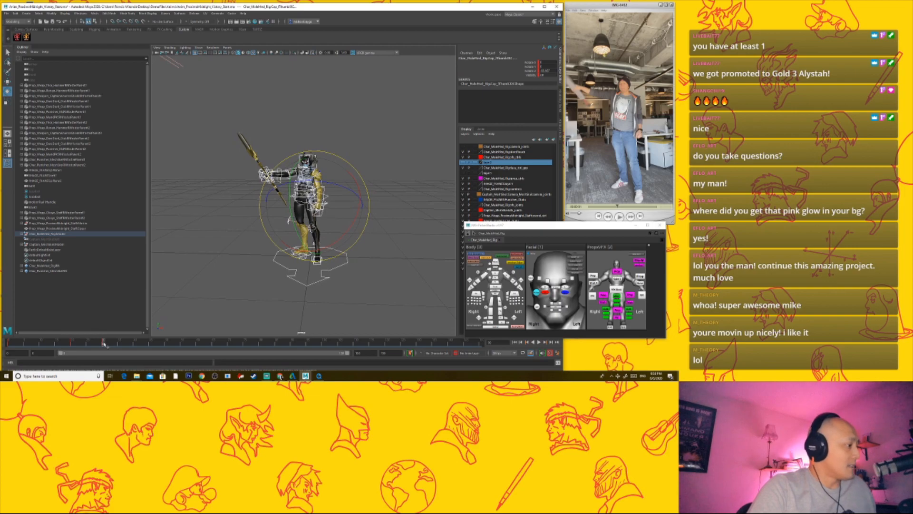
left_click_drag(75, 344, 103, 344)
left_click_drag(358, 285, 324, 277, "alt")
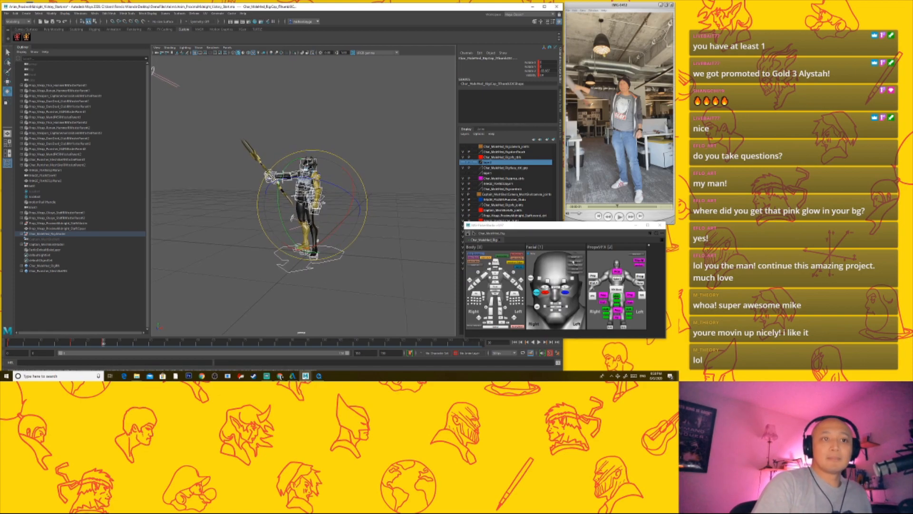
left_click(574, 260)
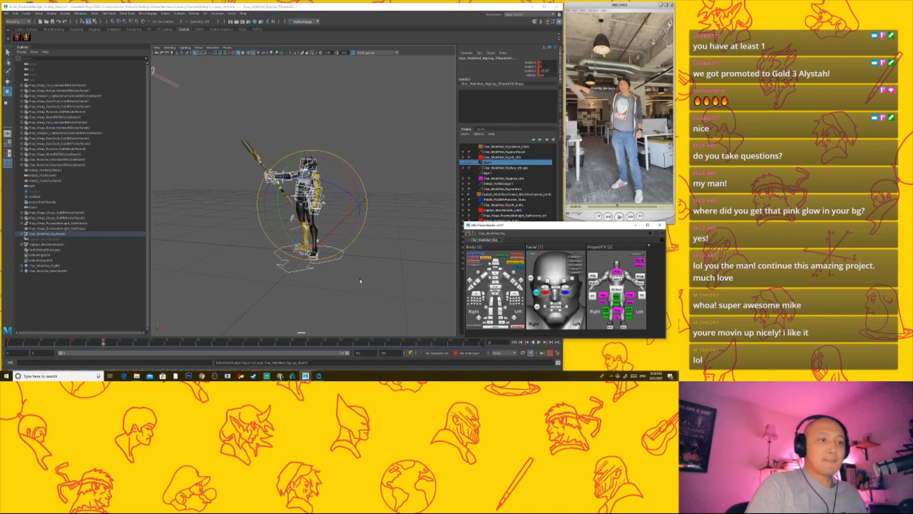
right_click_drag(364, 278, 345, 281, "alt")
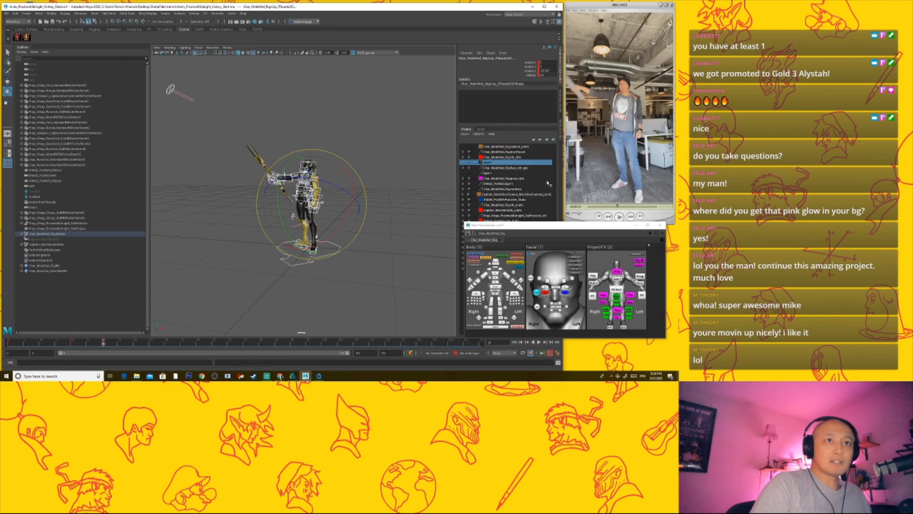
left_click(589, 219)
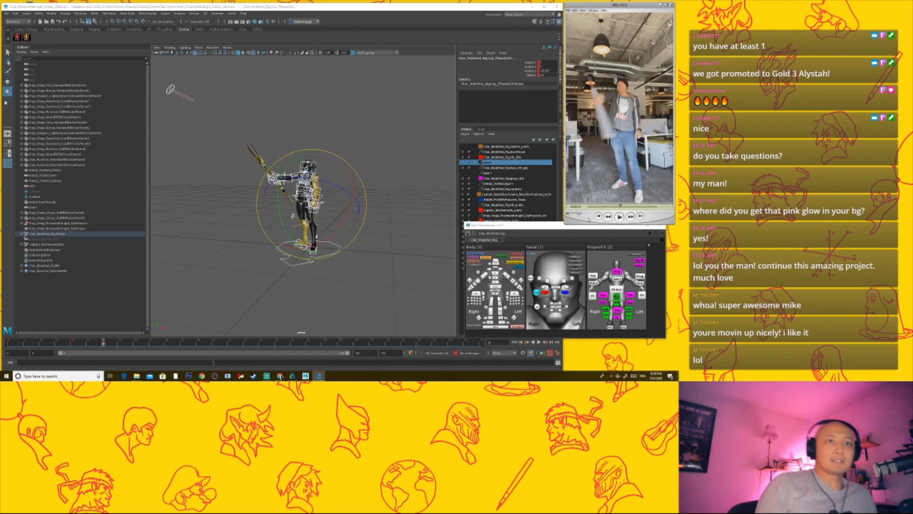
right_click_drag(267, 238, 310, 240, "alt")
left_click_drag(309, 240, 290, 244, "alt")
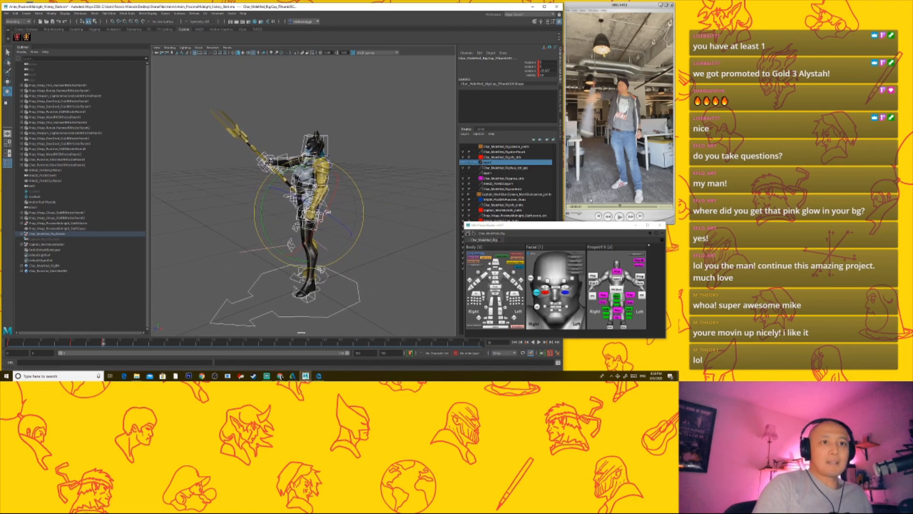
Step: Check the reference video, select all of the character's rig controls and carry the current full-body pose to a later frame
key("ctrl+z")
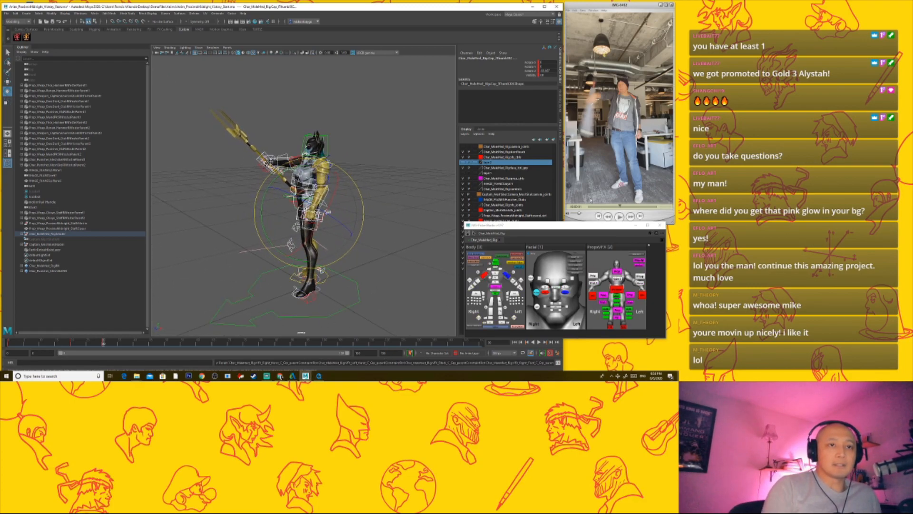
left_click(648, 215)
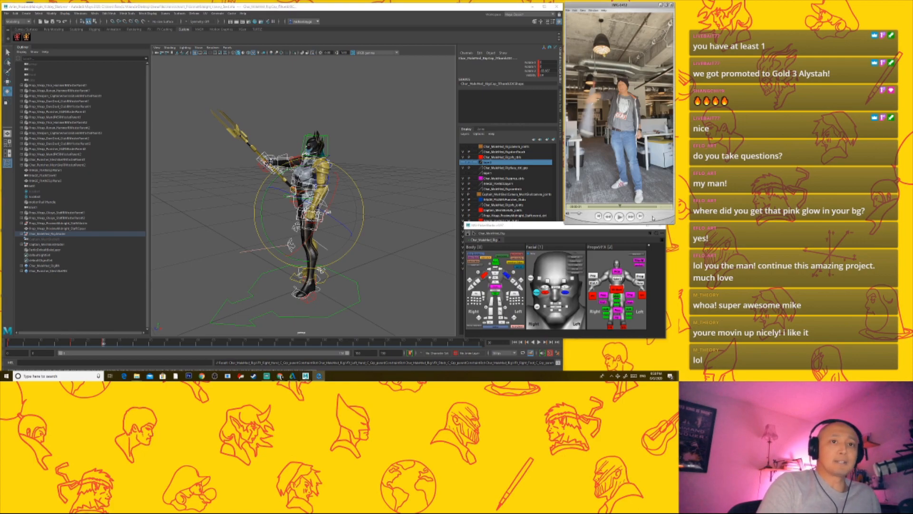
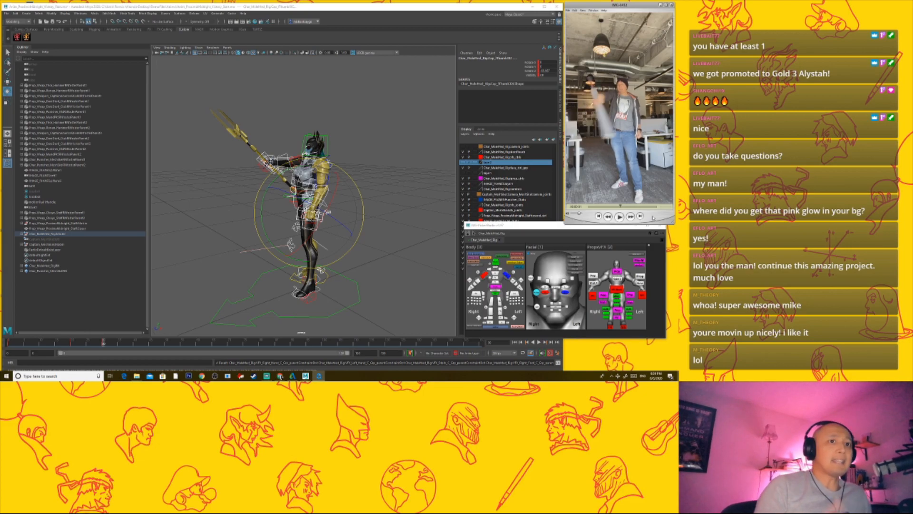
mouse_move(347, 229)
left_mouse_down("alt")
mouse_move(326, 226)
mouse_move(359, 235)
left_mouse_up("alt")
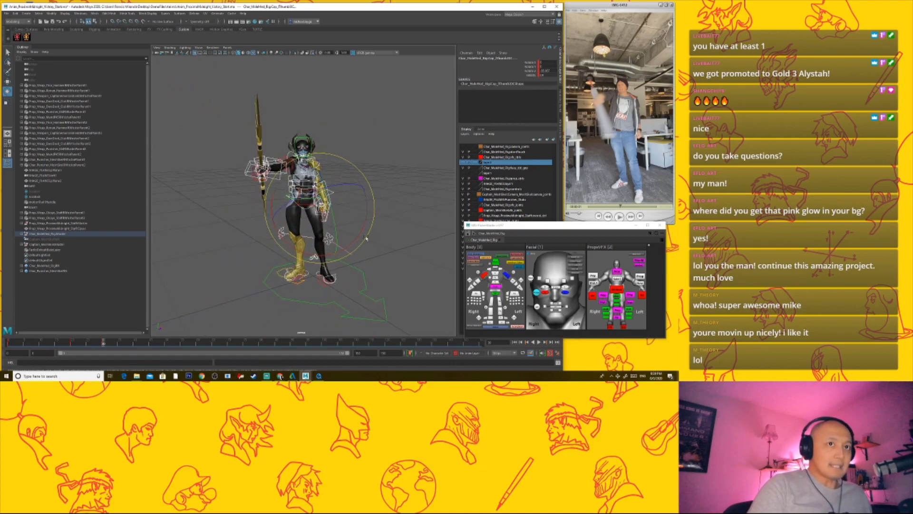
left_click(496, 287)
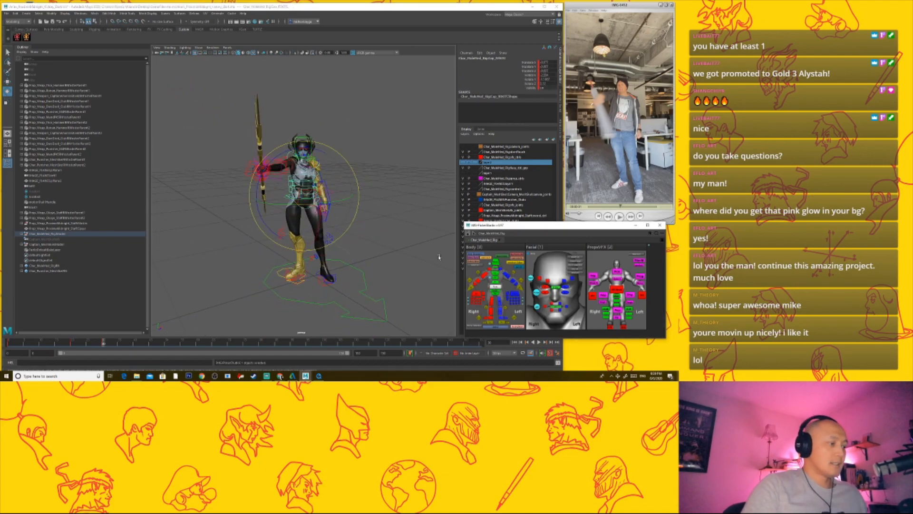
left_click(578, 260)
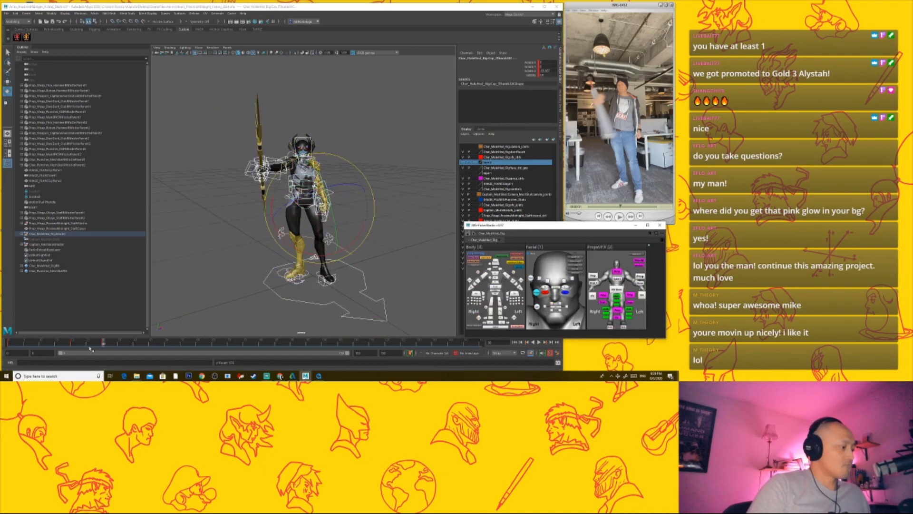
left_click_drag(103, 345, 123, 346)
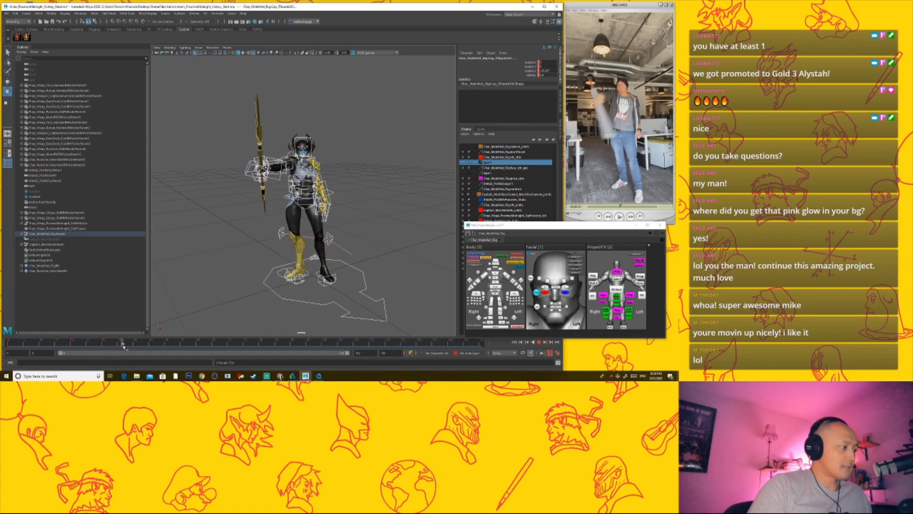
Step: Rotate the character's main body control at the new frame, key it and nudge its position slightly
left_click(494, 287)
right_click_drag(253, 240, 295, 237, "alt")
left_click_drag(312, 216, 329, 201)
key("s")
key("w")
left_click_drag(304, 145, 304, 147)
left_click_drag(316, 300, 314, 289, "alt")
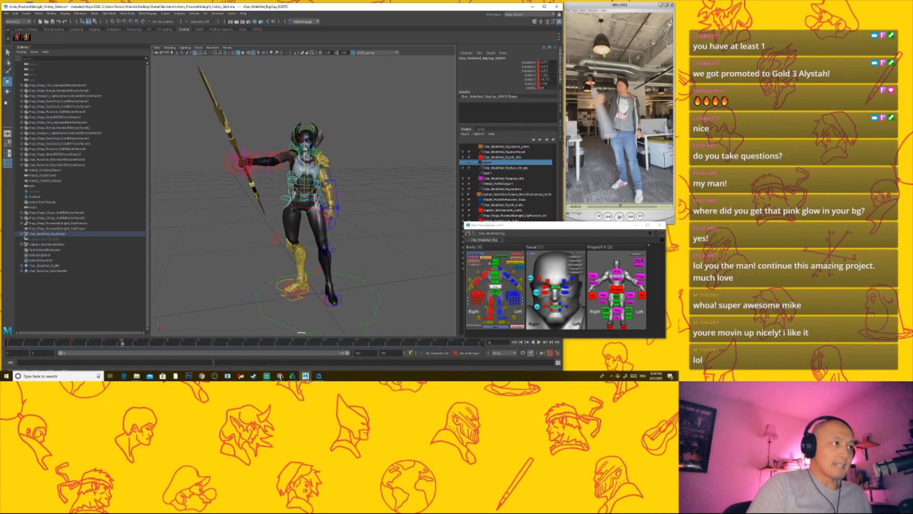
Step: Rotate the spine control to adjust the torso's lean in the new pose
mouse_move(122, 342)
left_mouse_down()
mouse_move(71, 342)
mouse_move(122, 342)
left_mouse_up()
right_click_drag(347, 218, 390, 254, "alt")
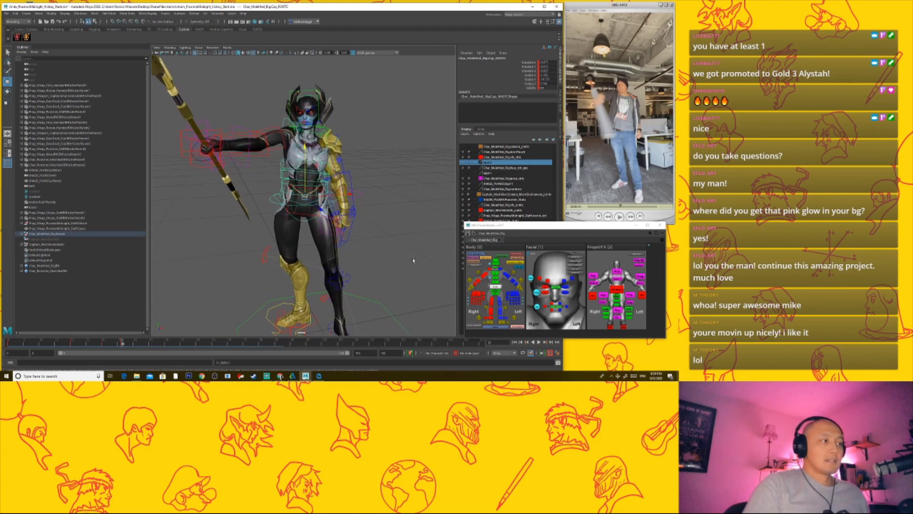
left_click(496, 285)
left_click(289, 164)
key("e")
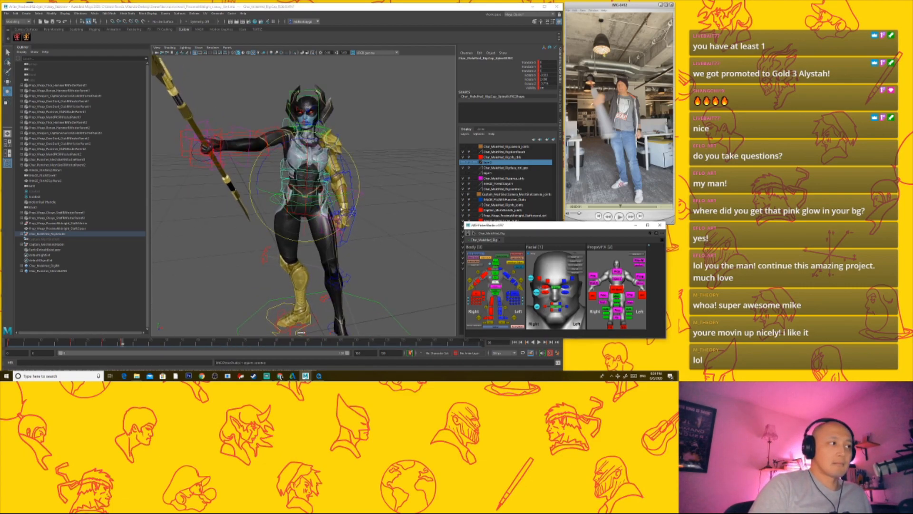
left_click_drag(292, 162, 305, 196)
left_click(385, 157)
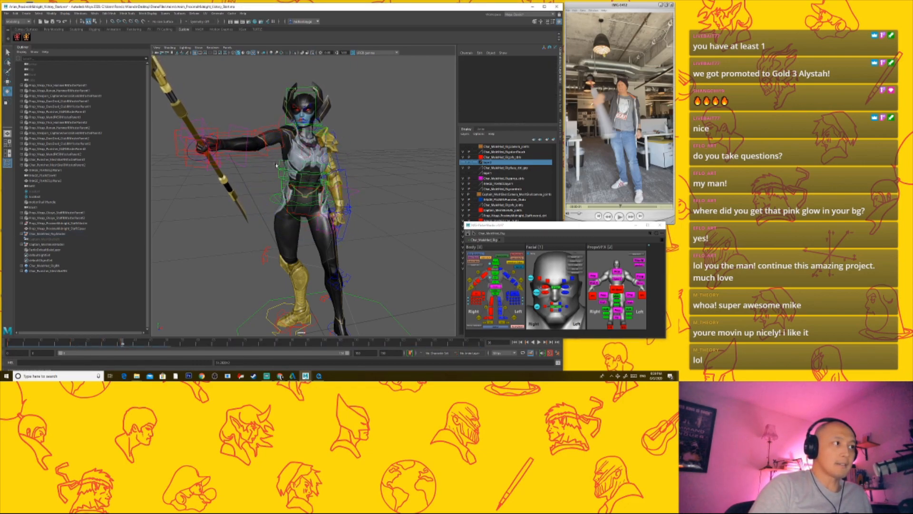
Step: Rotate the chest and right shoulder controls to adjust the torso and the outstretched staff arm
left_click(319, 169)
mouse_move(312, 159)
left_mouse_down()
mouse_move(310, 146)
mouse_move(267, 143)
mouse_move(290, 161)
mouse_move(313, 157)
left_mouse_up()
left_click(271, 130)
left_click(269, 125)
left_click(389, 174)
left_click_drag(389, 175, 297, 196, "alt")
left_click(361, 177)
left_click_drag(232, 157, 236, 196)
Step: Rotate the right forearm twist control and check the arm's deformation from several sides
right_click_drag(352, 263, 395, 263, "alt")
left_click(475, 284)
right_click_drag(229, 243, 281, 243, "alt")
middle_click_drag(183, 169, 269, 240, "alt")
left_click_drag(269, 239, 344, 220, "alt")
left_click_drag(332, 183, 333, 187)
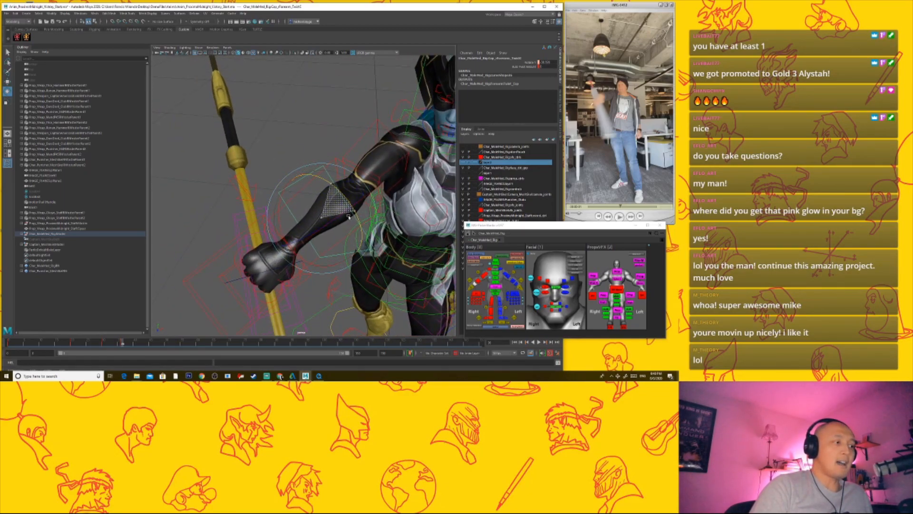
right_click_drag(361, 243, 294, 243, "alt")
left_click_drag(295, 244, 316, 224, "alt")
right_click_drag(316, 223, 352, 225, "alt")
left_click_drag(352, 225, 334, 225, "alt")
right_click_drag(335, 225, 308, 219, "alt")
left_click_drag(307, 219, 315, 228, "alt")
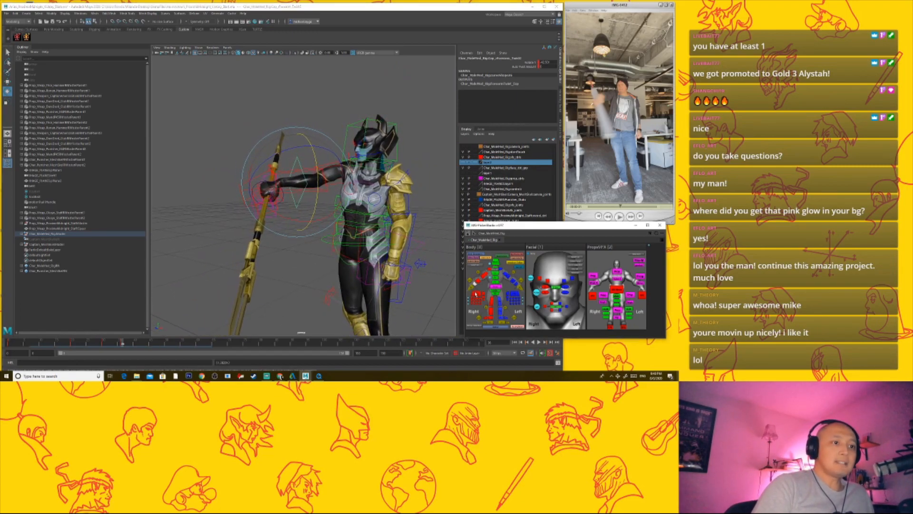
Step: Rotate the right-hand prop control to re-angle the staff in the character's grip
left_click(276, 219)
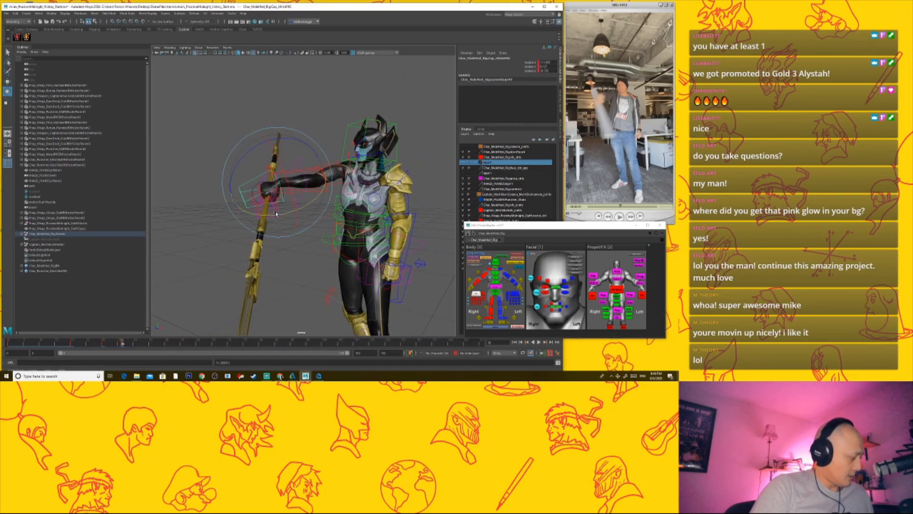
left_click_drag(276, 220, 310, 231, "alt")
left_click(476, 295)
left_click(474, 289)
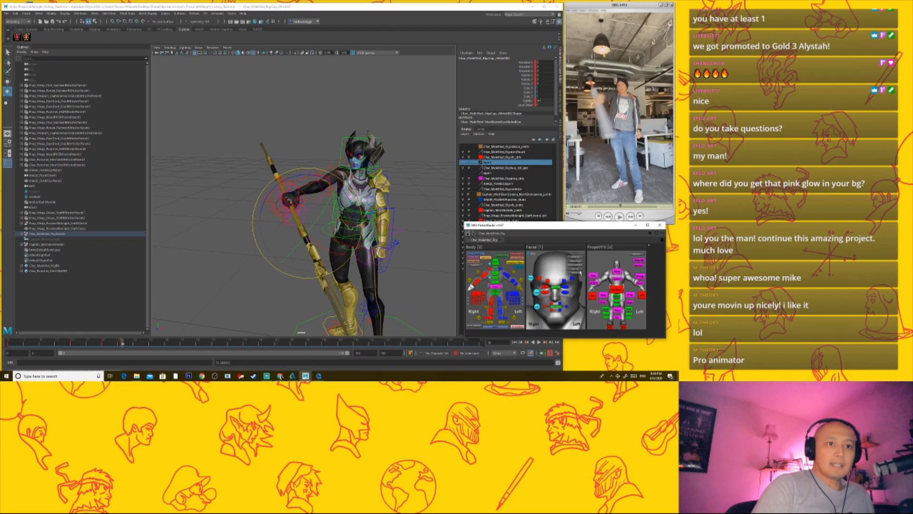
left_click(593, 277)
left_click_drag(356, 264, 287, 245, "alt")
left_click_drag(287, 209, 299, 249)
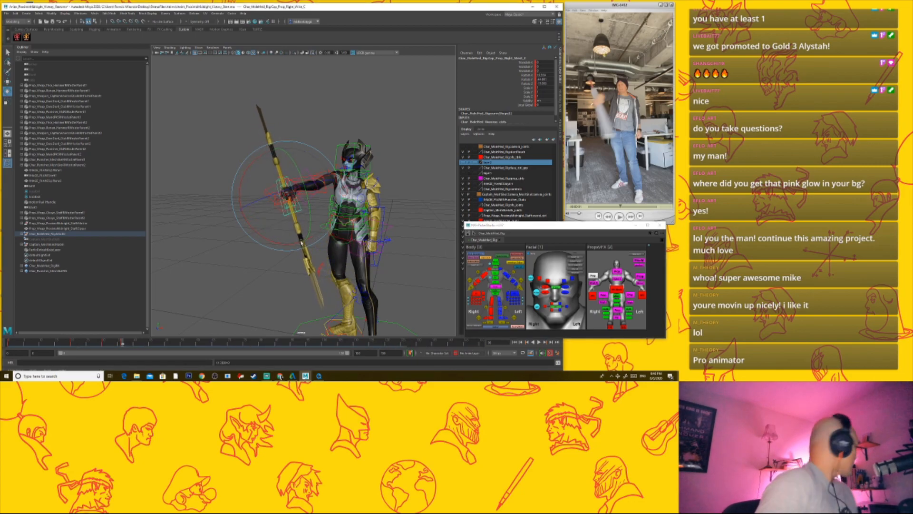
Step: Examine the staff's angle and the overall pose from the front and the side
right_click_drag(346, 225, 304, 238, "alt")
left_click_drag(304, 238, 390, 259, "alt")
mouse_move(126, 343)
left_mouse_down()
mouse_move(101, 343)
mouse_move(122, 343)
left_mouse_up()
left_click_drag(355, 264, 303, 267, "alt")
mouse_move(304, 267)
middle_mouse_down()
mouse_move(287, 269)
mouse_move(309, 269)
middle_mouse_up()
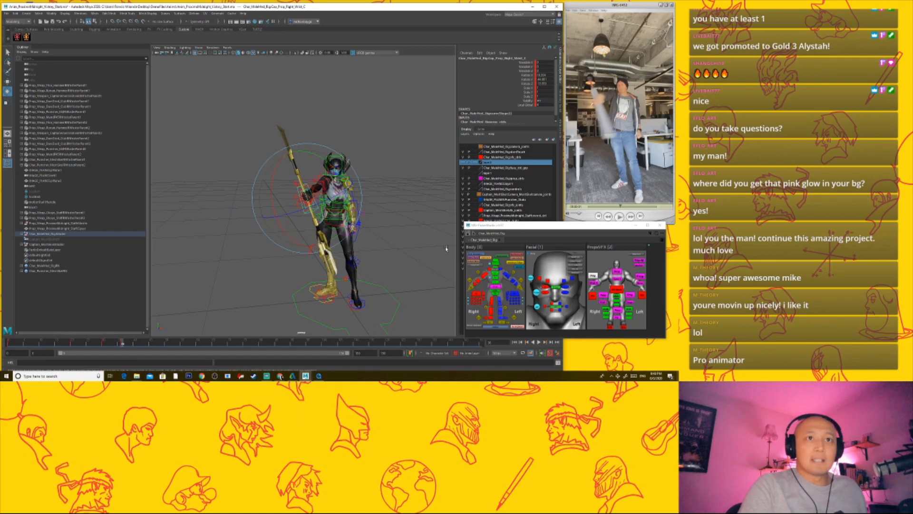
right_click_drag(395, 278, 428, 278, "alt")
left_click_drag(428, 278, 362, 274, "alt")
mouse_move(361, 274)
middle_mouse_down()
mouse_move(340, 273)
mouse_move(361, 273)
middle_mouse_up()
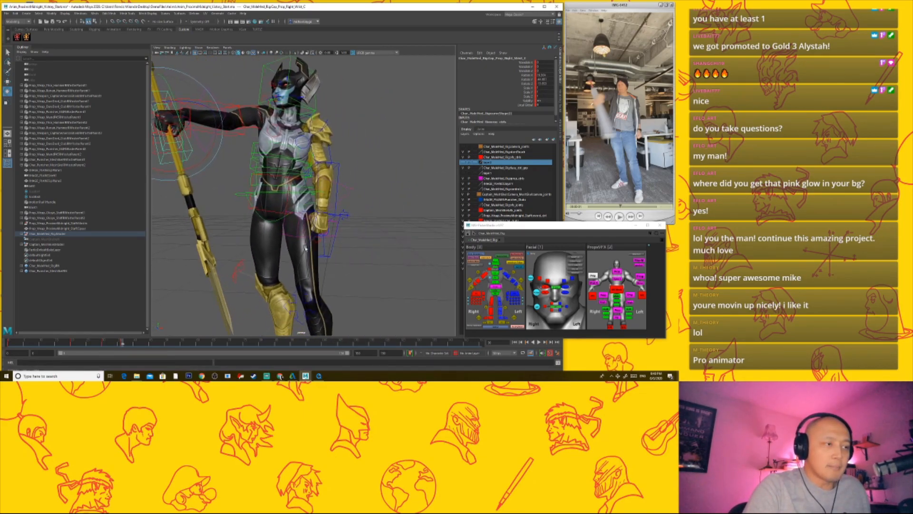
Step: Rotate the left shoulder control to reposition the lowered left arm
right_click_drag(361, 272, 367, 261, "alt")
left_click_drag(366, 261, 374, 267, "alt")
middle_click_drag(375, 266, 354, 267)
key("period")
left_click_drag(353, 266, 337, 264, "alt")
left_click(508, 275)
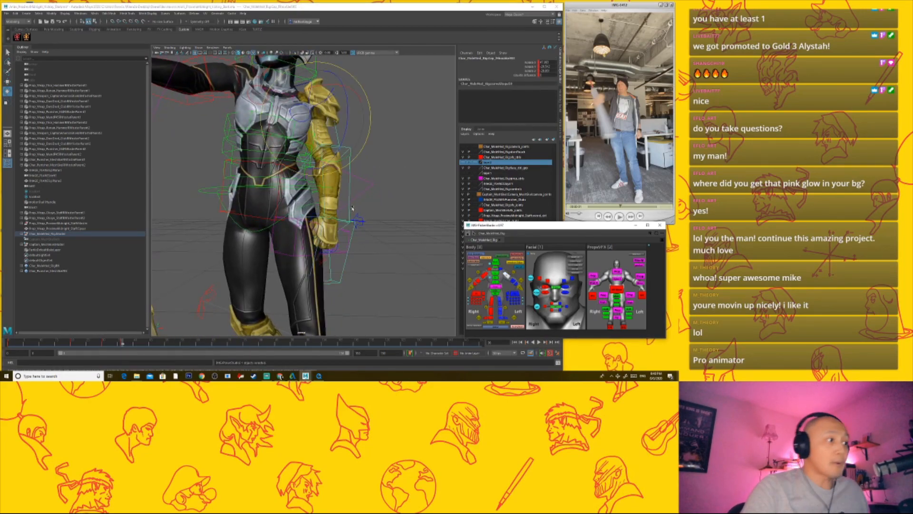
left_click_drag(338, 235, 331, 257, "alt")
left_click_drag(324, 109, 319, 148)
Step: Refine the left shoulder's rotation while checking the arm from above and from the front
left_click_drag(314, 140, 305, 161, "alt")
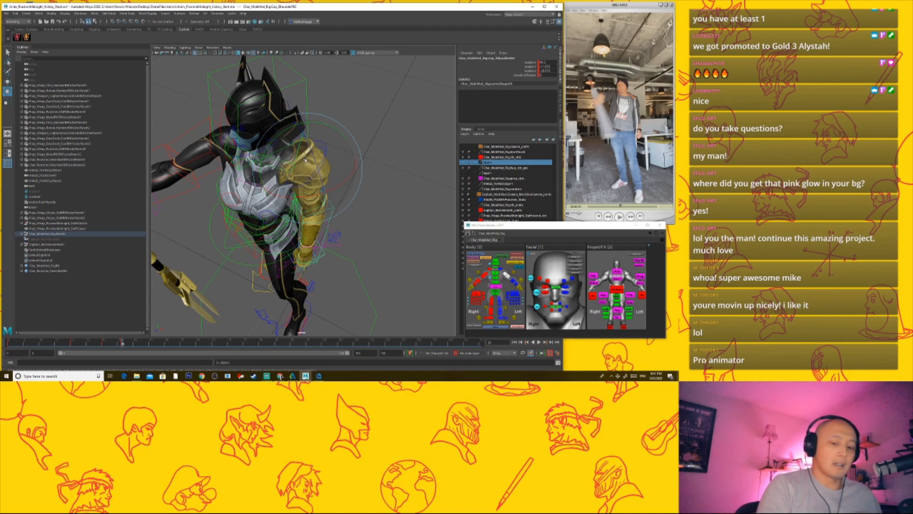
left_click_drag(331, 190, 315, 153, "alt")
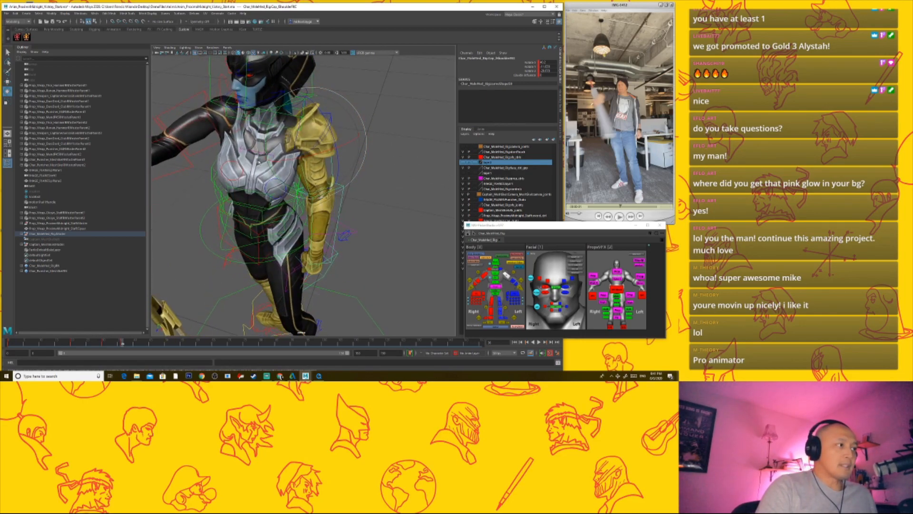
left_click_drag(268, 149, 335, 219, "alt")
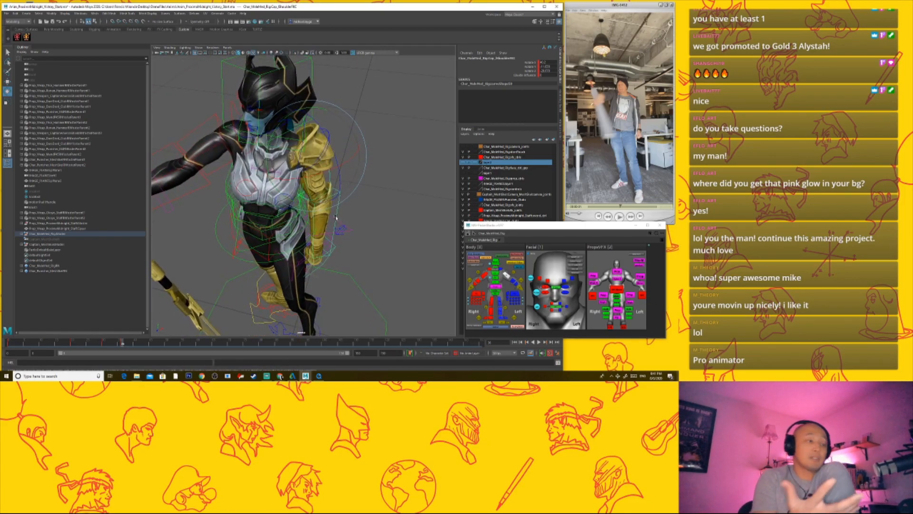
left_click_drag(335, 217, 304, 186, "alt")
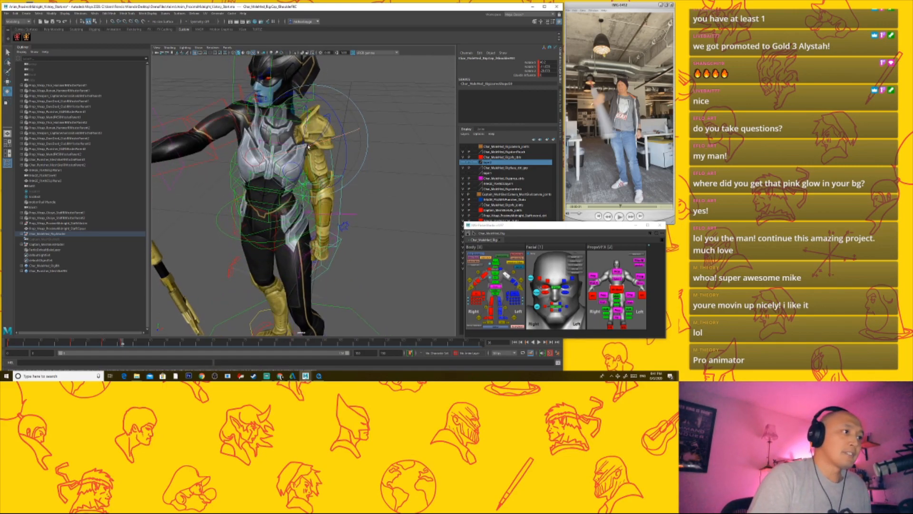
left_click_drag(308, 147, 332, 162)
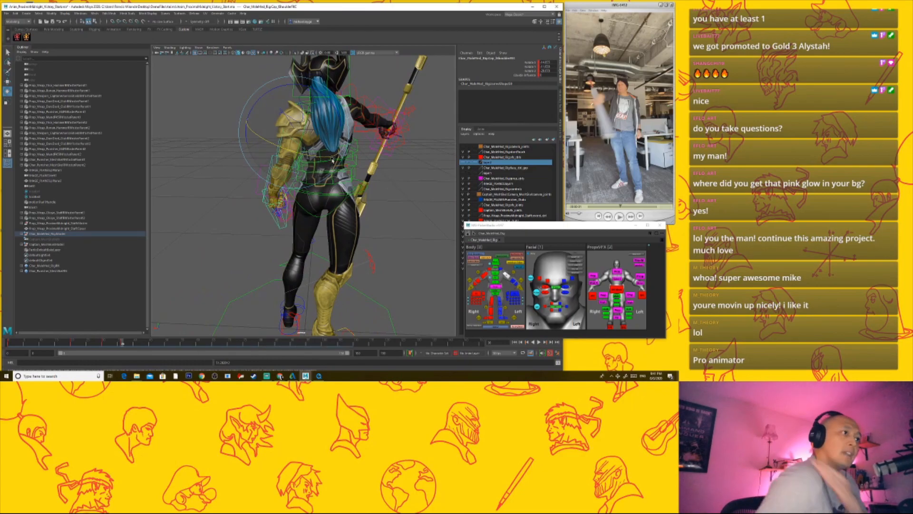
Step: Flip back and forth through the keyed poses to compare the arm and body positions between them
left_click_drag(333, 161, 351, 196, "alt")
key(".")
right_click_drag(375, 200, 334, 235, "alt")
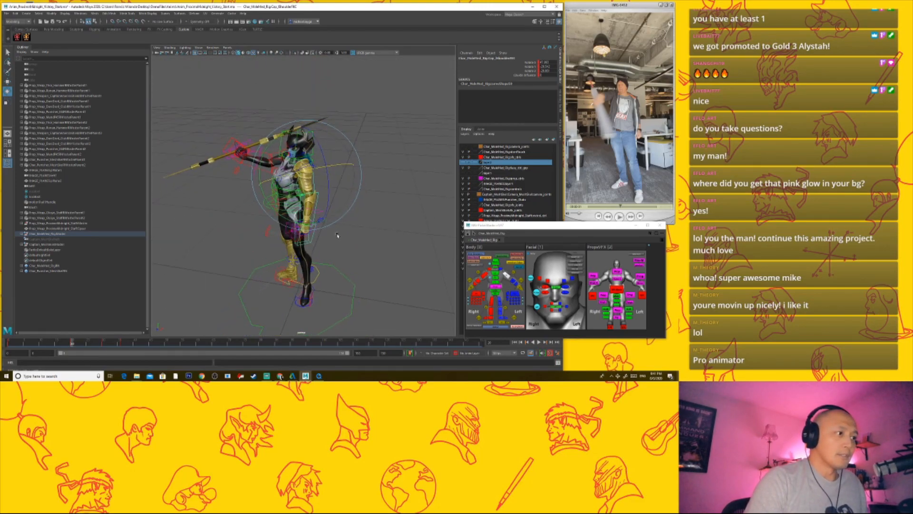
mouse_move(334, 226)
left_mouse_down("alt")
mouse_move(346, 250)
mouse_move(353, 212)
mouse_move(317, 196)
mouse_move(328, 229)
left_mouse_up("alt")
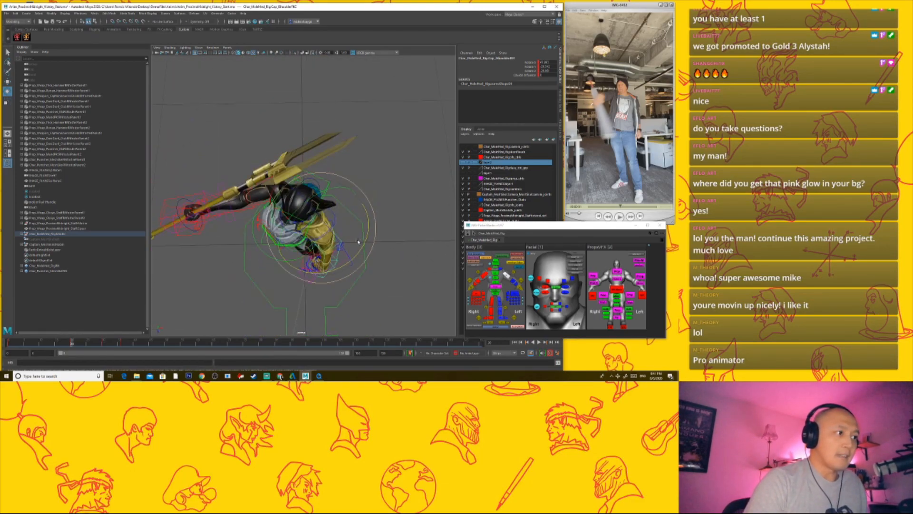
key(".")
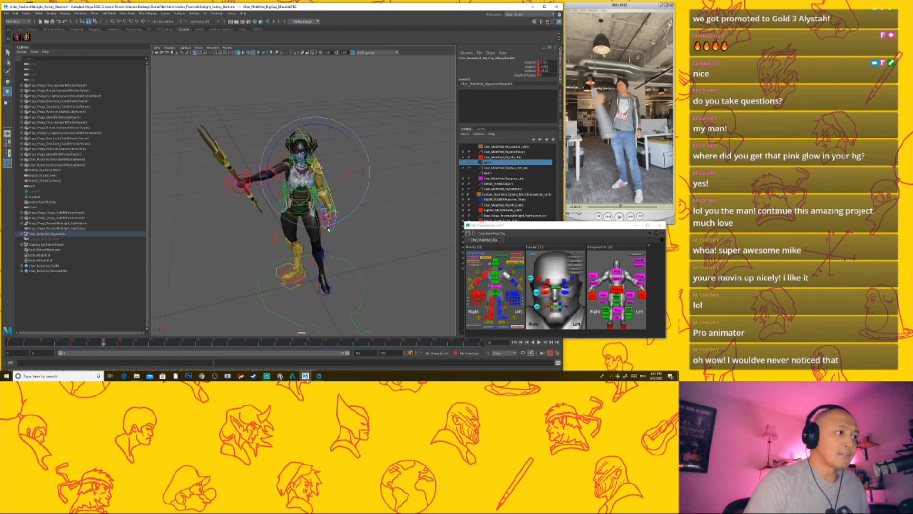
key("period")
key("period")
left_click_drag(363, 257, 326, 231, "alt")
key("comma")
key("comma")
key("period")
key("period")
key("comma")
key("comma")
Step: Adjust the rotation of the right shoulder control on the staff arm
left_click(394, 213)
right_click_drag(326, 230, 440, 233, "alt")
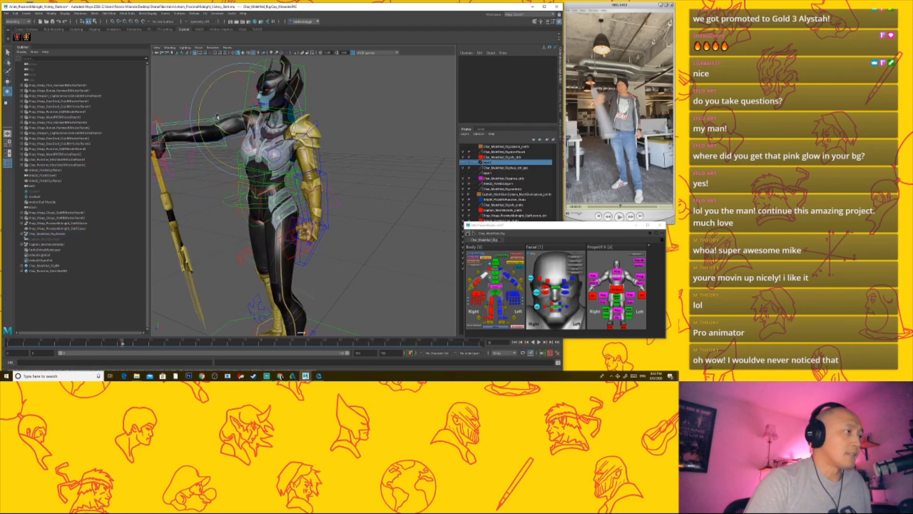
left_click(217, 117)
scroll(217, 116, "down", 5)
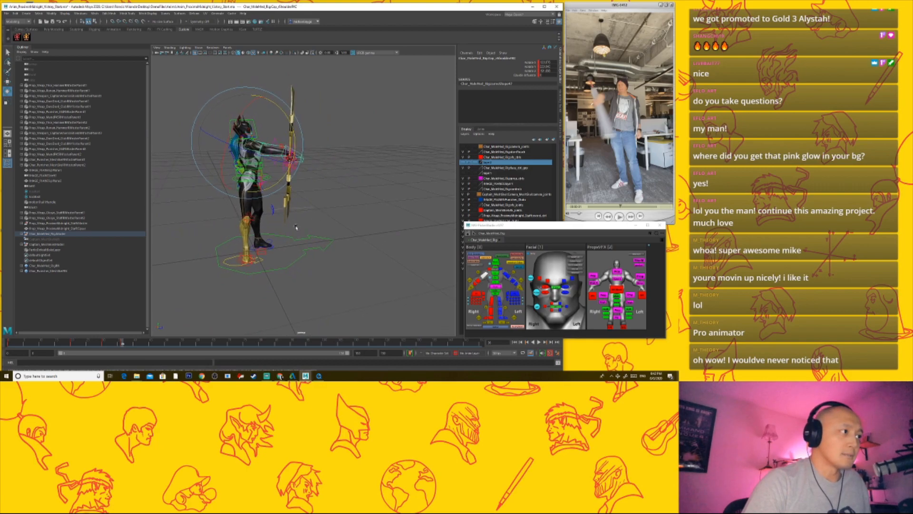
Step: Play back the animation, select all of the character's rig controls and set a key on them
left_click_drag(308, 246, 315, 271, "alt")
key("alt+v")
left_click(502, 256)
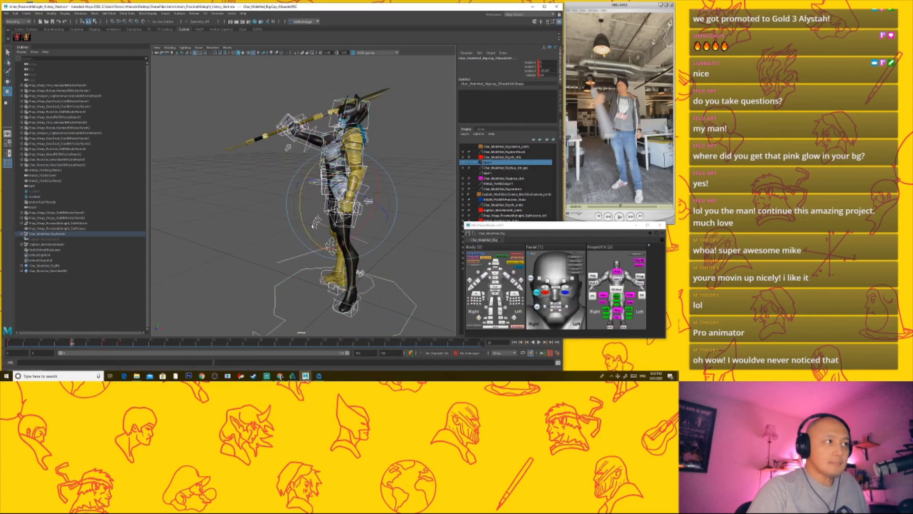
key("s")
scroll(322, 228, "down", 5)
left_click_drag(322, 227, 274, 219, "alt")
key("period")
key("period")
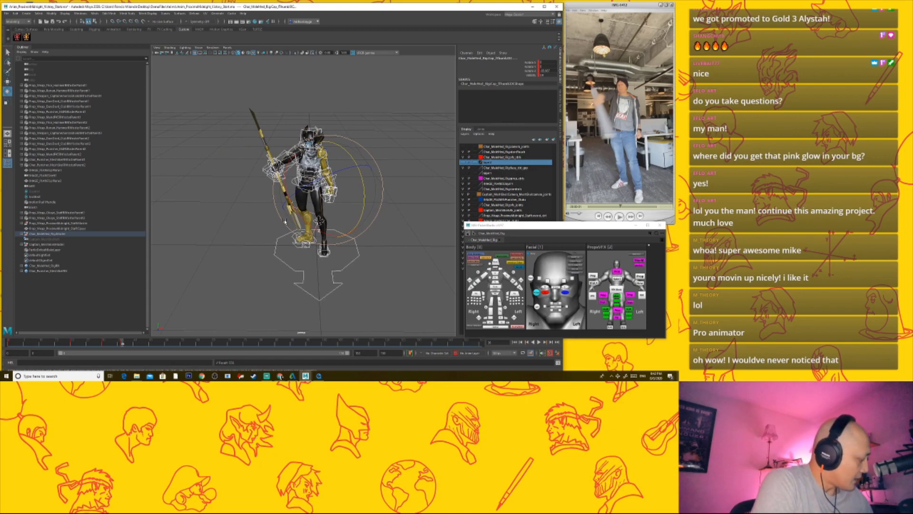
Step: Examine the latest keyed pose from the side and front and compare it with the reference video
left_click_drag(287, 227, 304, 227, "alt")
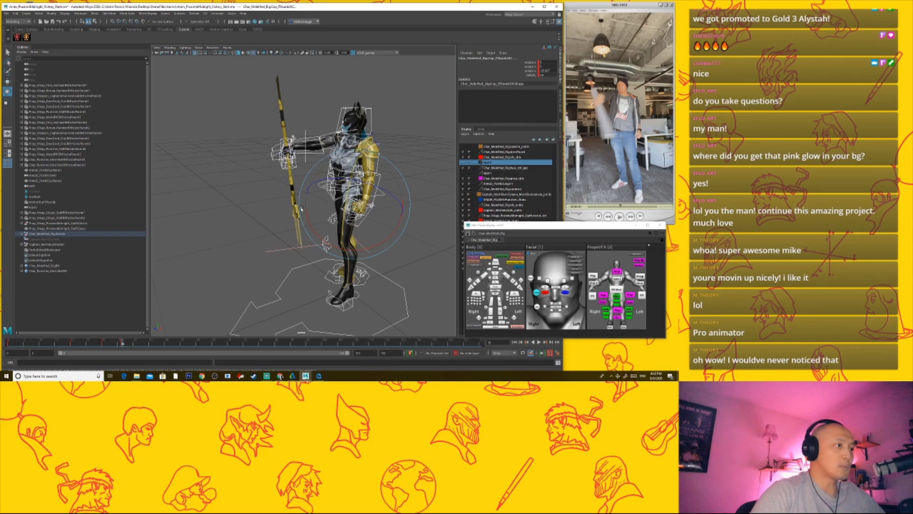
scroll(299, 208, "down", 2)
middle_click_drag(307, 213, 290, 206, "alt")
left_click_drag(290, 204, 350, 210, "alt")
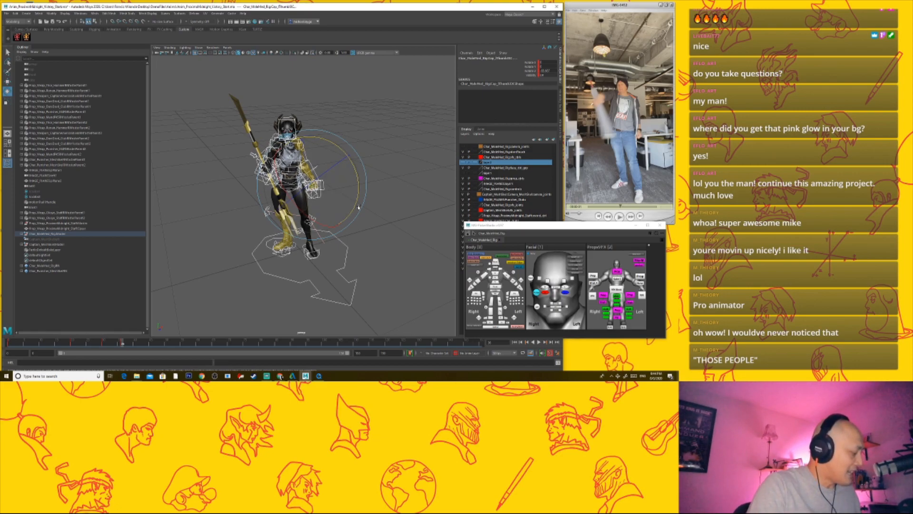
mouse_move(301, 214)
left_mouse_down("alt")
mouse_move(314, 229)
mouse_move(305, 231)
mouse_move(327, 247)
mouse_move(328, 239)
left_mouse_up("alt")
key("comma")
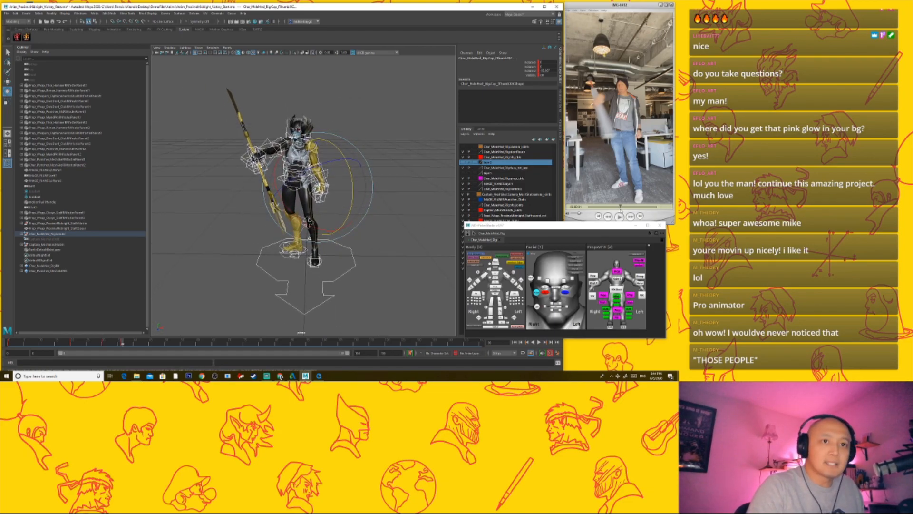
left_click(590, 214)
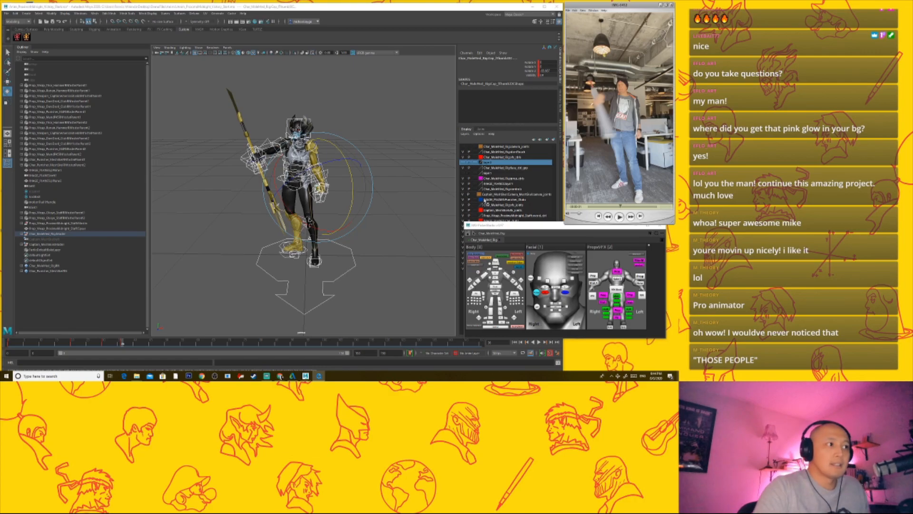
Step: Select the left wrist control and adjust the rotation of the free hand
right_click_drag(338, 204, 411, 205, "alt")
left_click(379, 175)
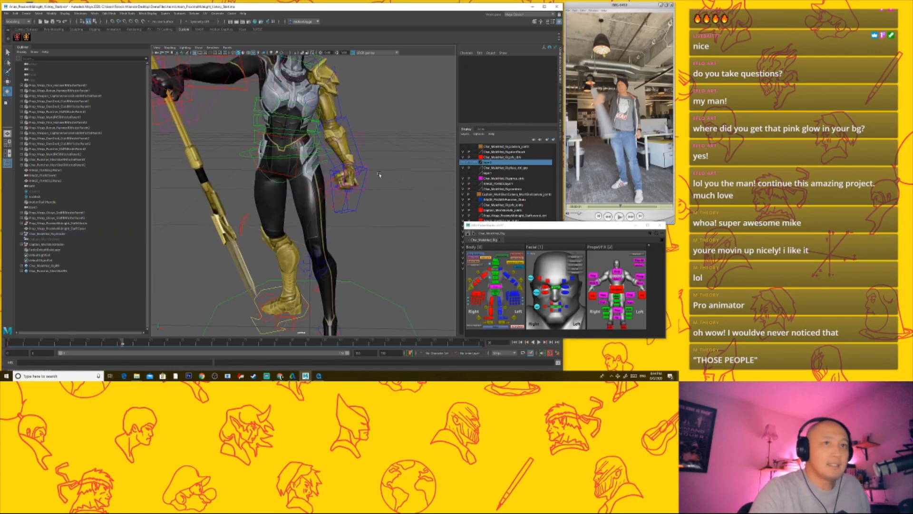
left_click(367, 189)
mouse_move(368, 192)
left_mouse_down("alt")
mouse_move(393, 205)
mouse_move(370, 204)
mouse_move(364, 213)
mouse_move(369, 202)
mouse_move(357, 202)
mouse_move(370, 186)
left_mouse_up("alt")
left_click(360, 206)
right_click_drag(369, 187, 343, 217, "alt")
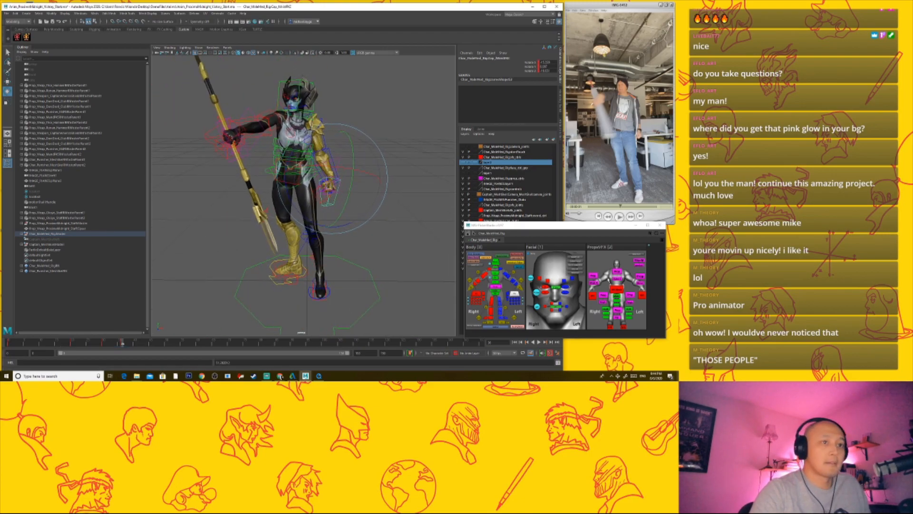
Step: Select all of the character's rig controls, key the pose and advance the reference video to the next pose
left_click(517, 327)
key("f")
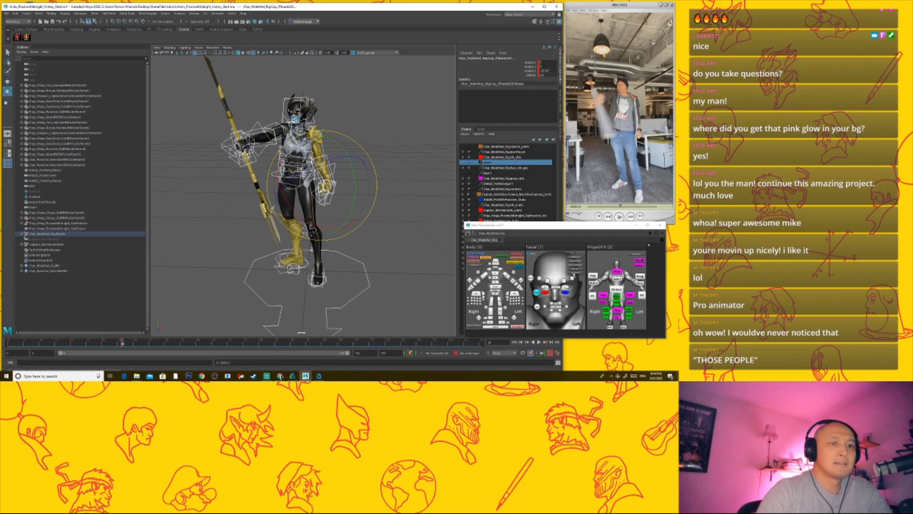
left_click(625, 214)
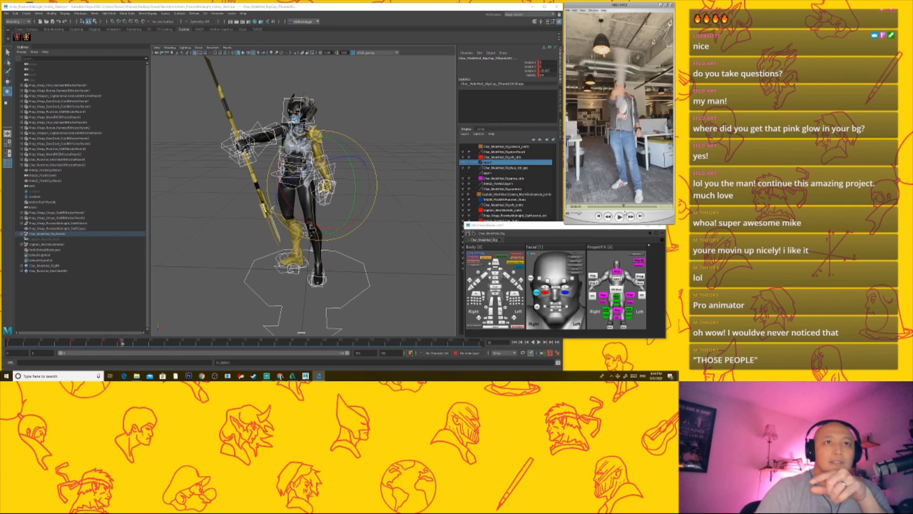
Step: Copy the current full-body key to a frame further along the timeline as the base for the next pose
scroll(406, 249, "up", 3)
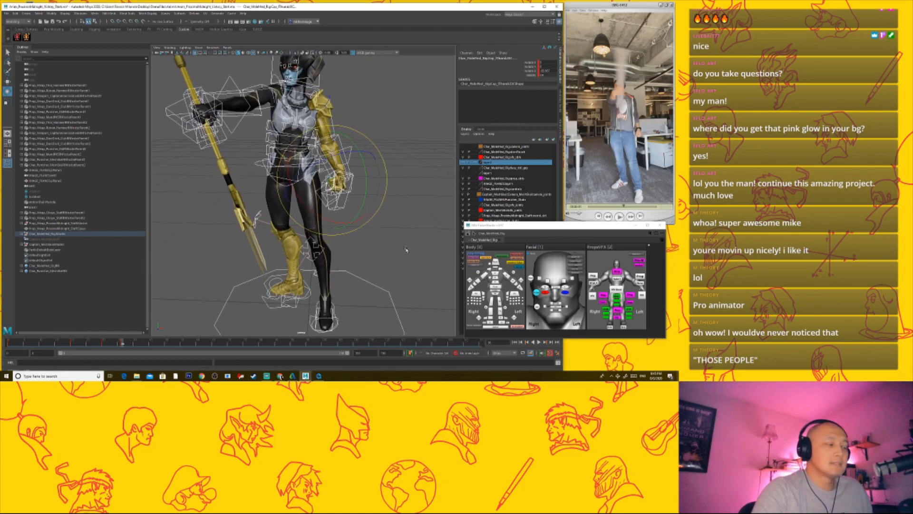
scroll(405, 249, "down", 1)
left_click(574, 258)
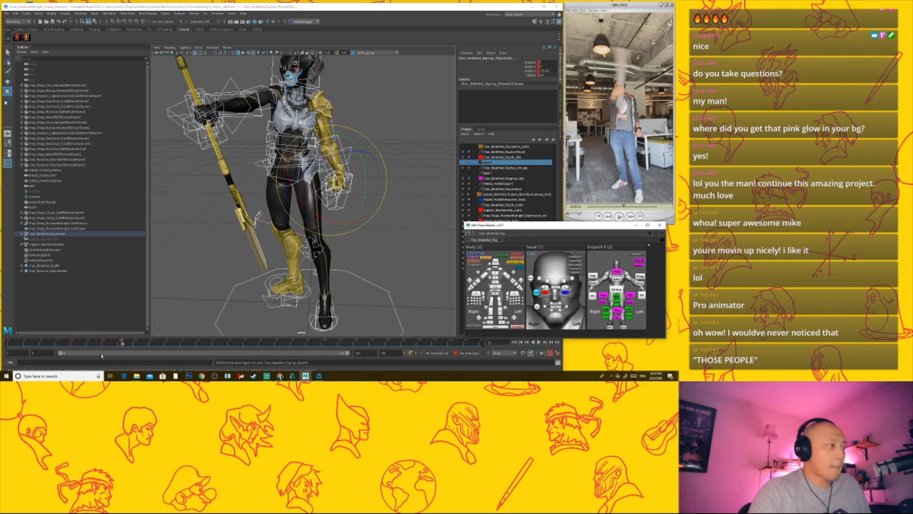
double_click(122, 343)
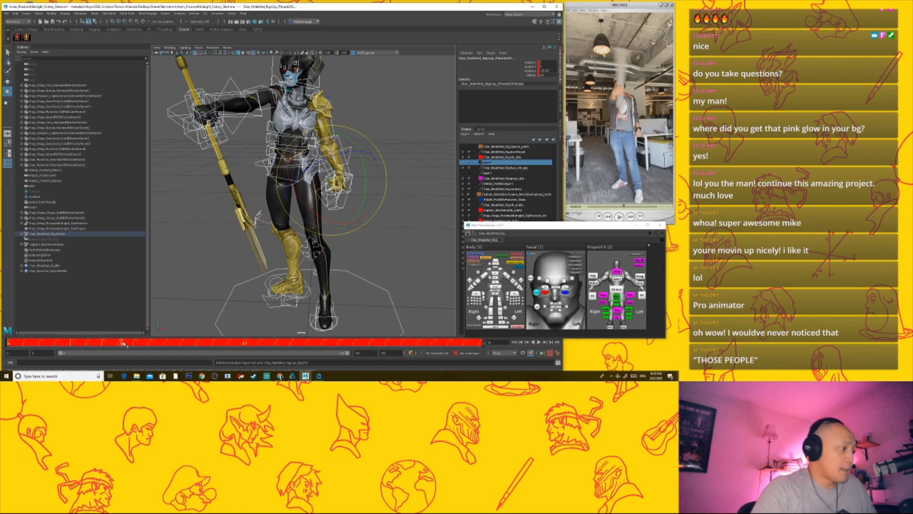
left_click(123, 343)
mouse_move(123, 343)
left_mouse_down()
mouse_move(149, 351)
mouse_move(129, 346)
left_mouse_up()
key("e")
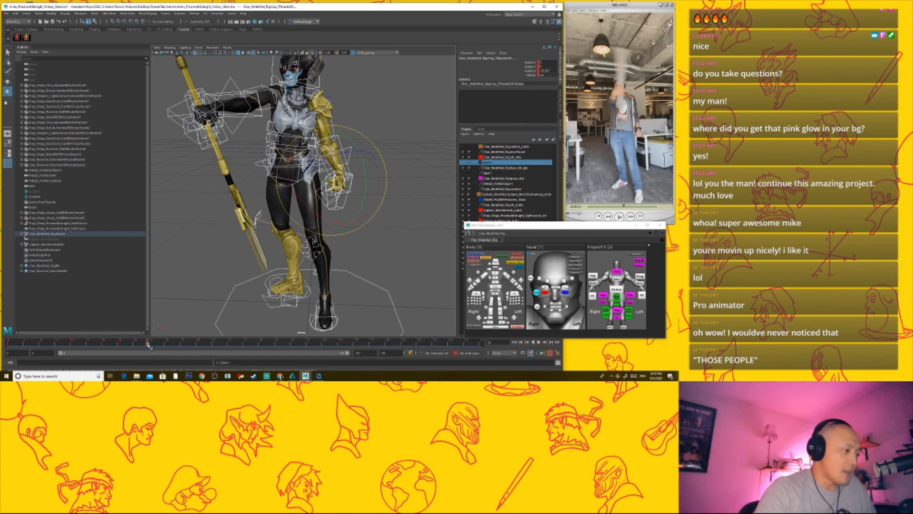
Step: Adjust the rotation of the root control at the hips for the new pose
left_click_drag(268, 269, 287, 248, "alt")
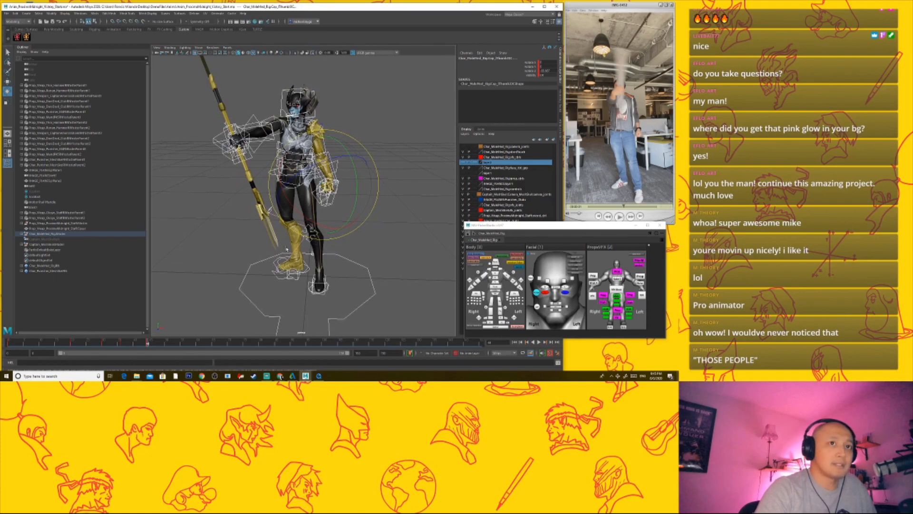
left_click(396, 136)
left_click(269, 173)
right_click_drag(276, 173, 311, 169, "alt")
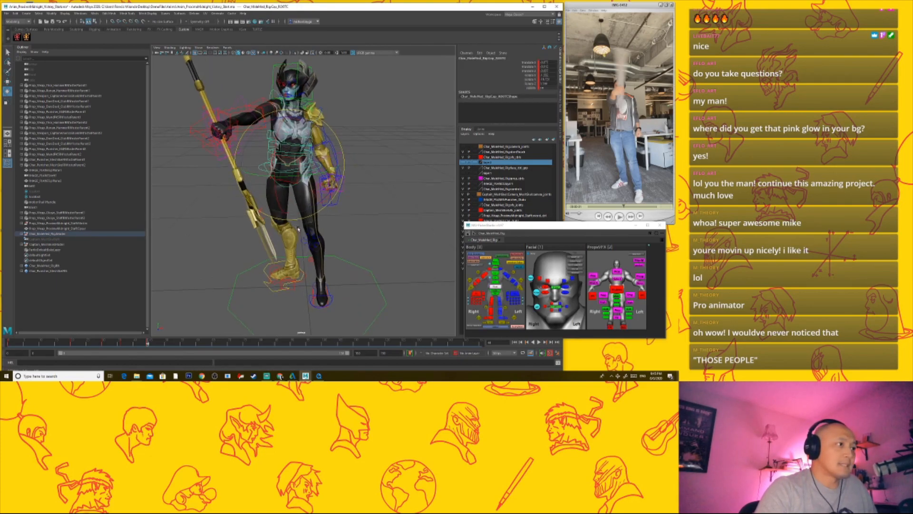
left_click_drag(309, 165, 312, 164)
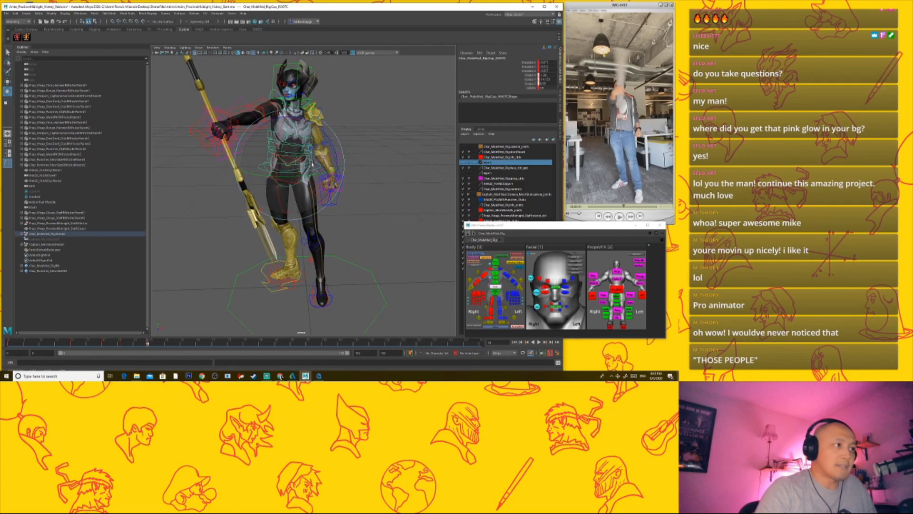
Step: Rotate the spine controls one after another to turn the torso towards the reference pose
left_click(365, 124)
right_click_drag(301, 190, 333, 189, "alt")
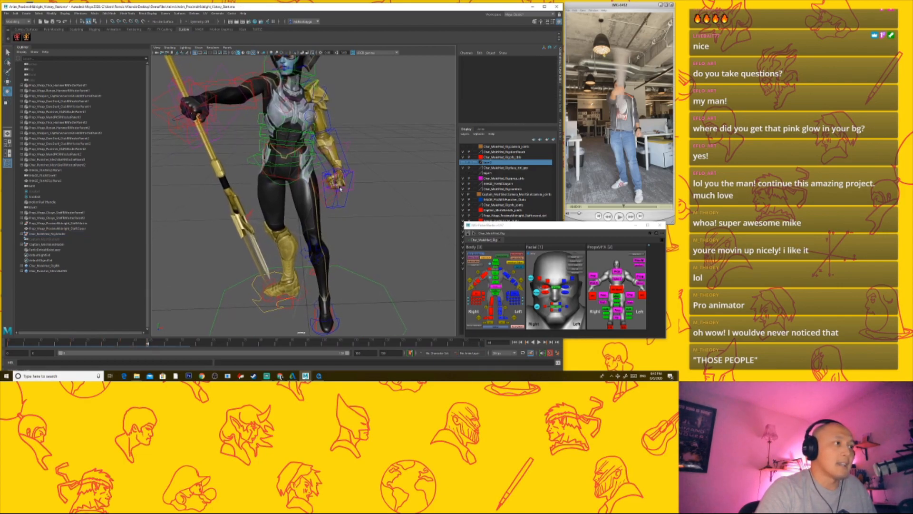
left_click(260, 143)
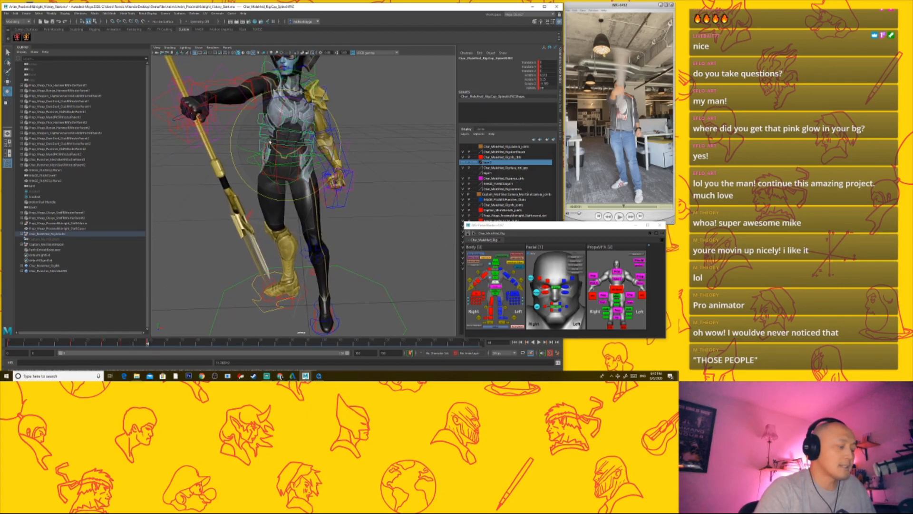
left_click(266, 135)
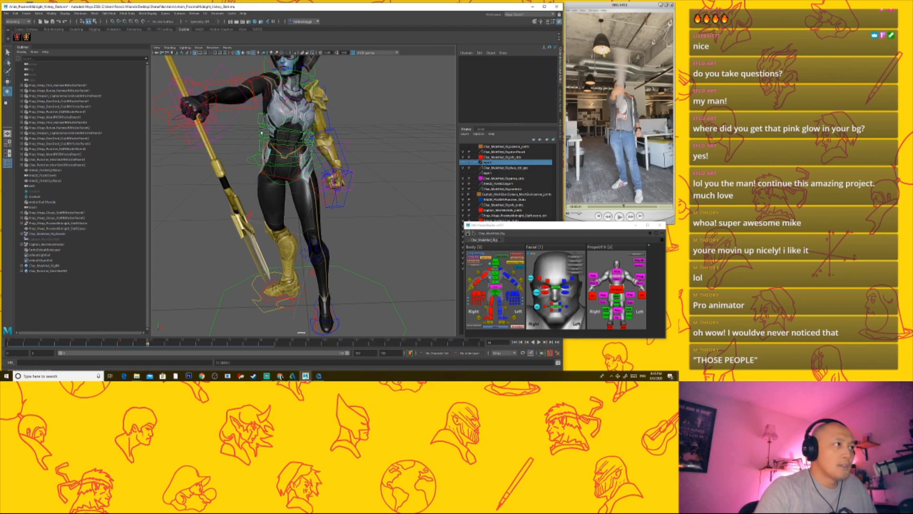
left_click(261, 133)
left_click_drag(276, 130, 269, 121)
left_click(260, 119)
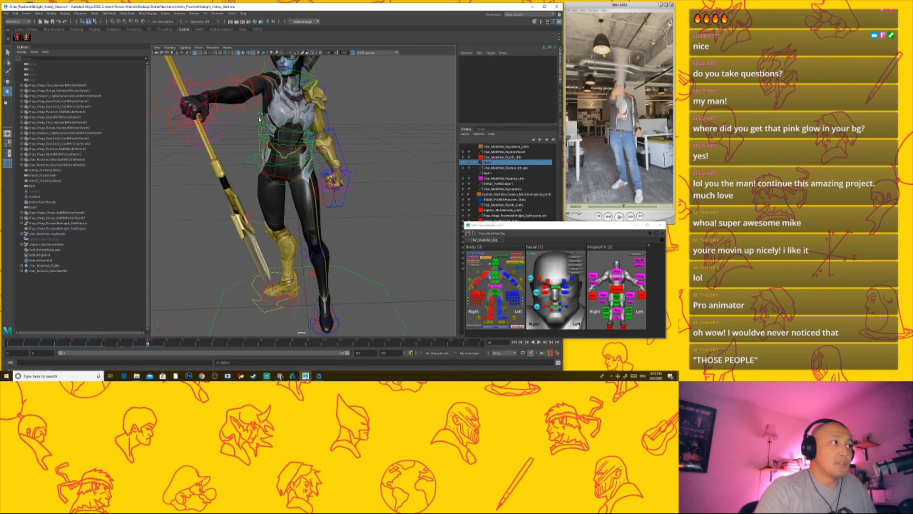
left_click(260, 116)
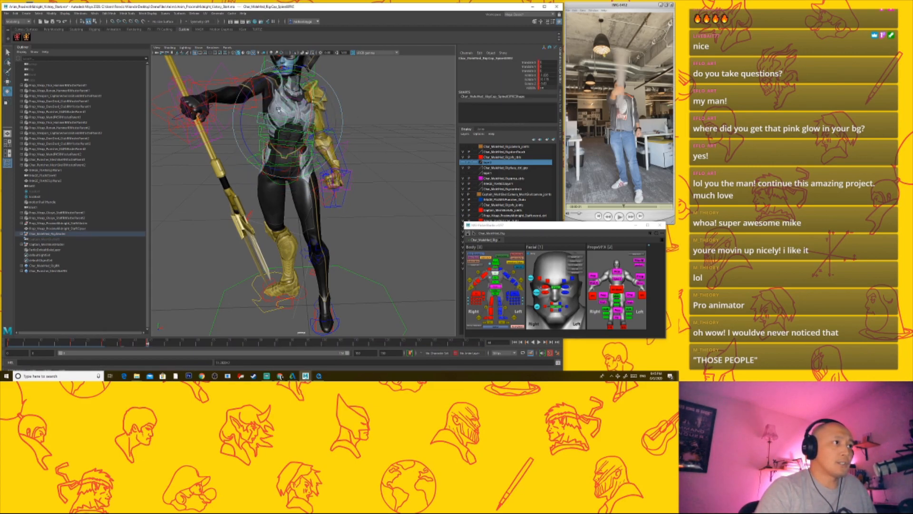
left_click(380, 103)
right_click_drag(373, 146, 361, 157, "alt")
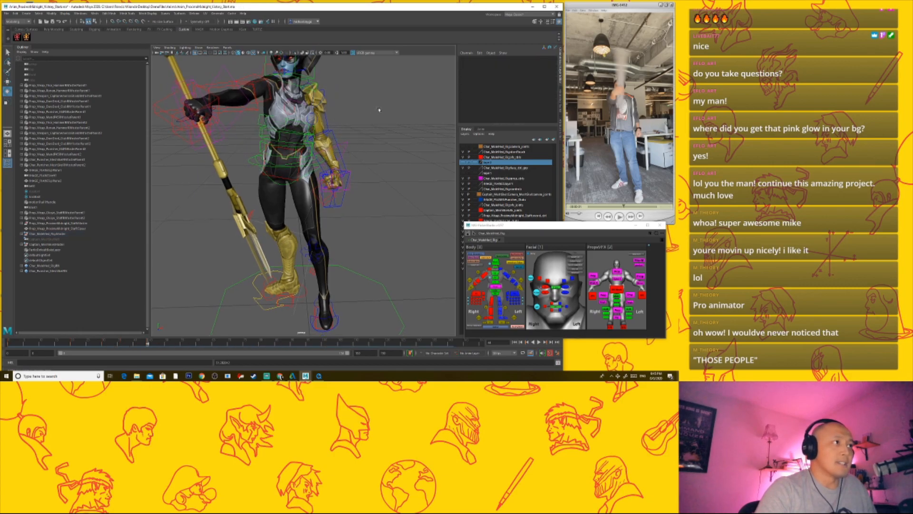
Step: Rotate the right shoulder control to bring the staff arm across the front of the body, undoing unwanted tries
left_click_drag(265, 77, 284, 86, "alt")
left_click(283, 81)
left_click_drag(238, 157, 292, 116, "alt")
left_click(361, 130)
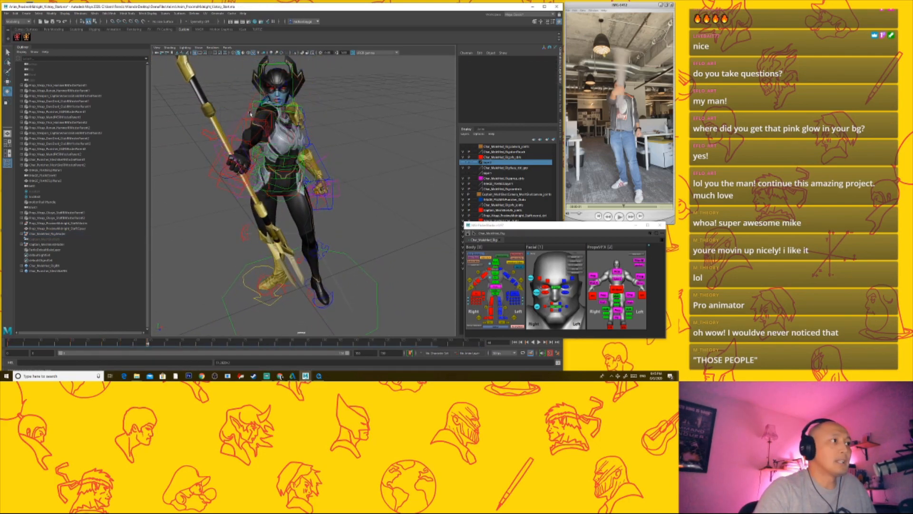
left_click(269, 120)
left_click_drag(276, 183, 214, 178, "alt")
key("ctrl+z")
mouse_move(277, 133)
left_mouse_down("alt")
mouse_move(305, 162)
mouse_move(271, 157)
mouse_move(257, 169)
mouse_move(333, 145)
mouse_move(276, 138)
left_mouse_up("alt")
key("ctrl+z")
left_click_drag(277, 138, 256, 102)
Step: Adjust the right wrist and forearm twist controls of the staff arm
left_click(346, 168)
left_click(331, 108)
left_click(321, 125)
left_click(395, 95)
left_click(381, 107)
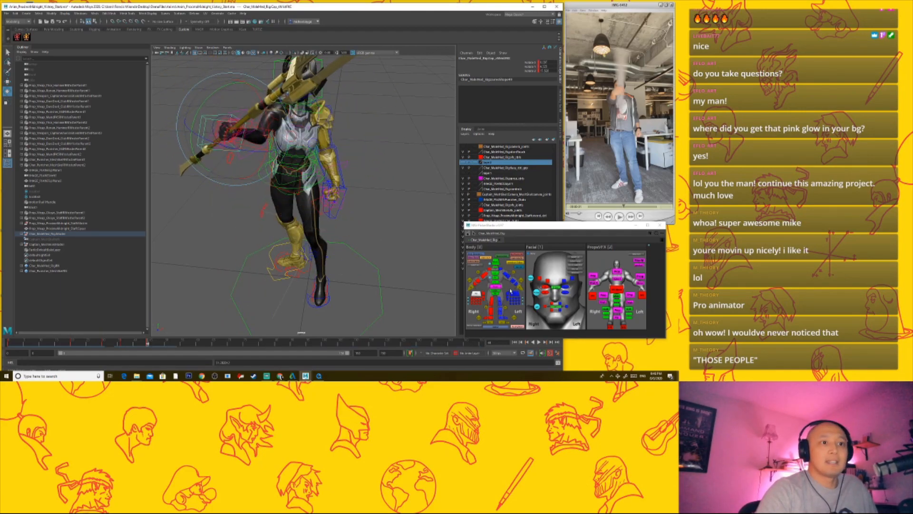
left_click(485, 261)
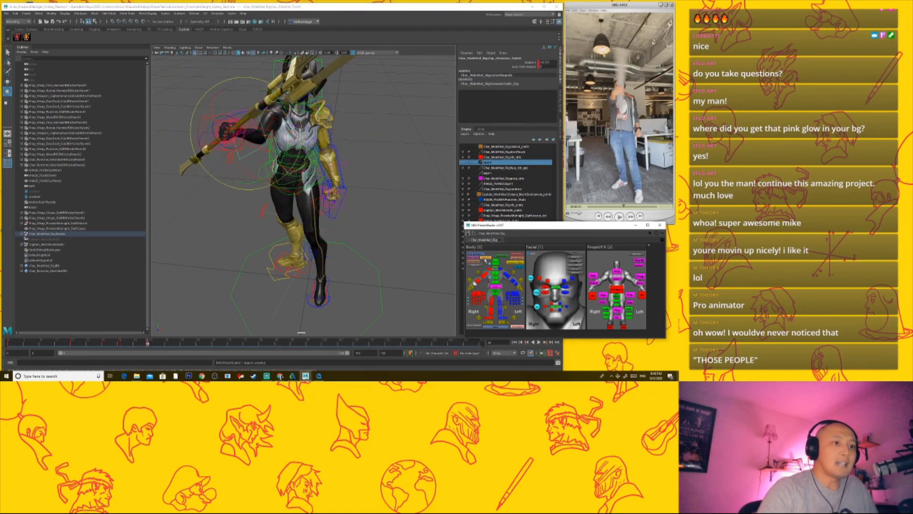
left_click_drag(265, 205, 351, 208, "alt")
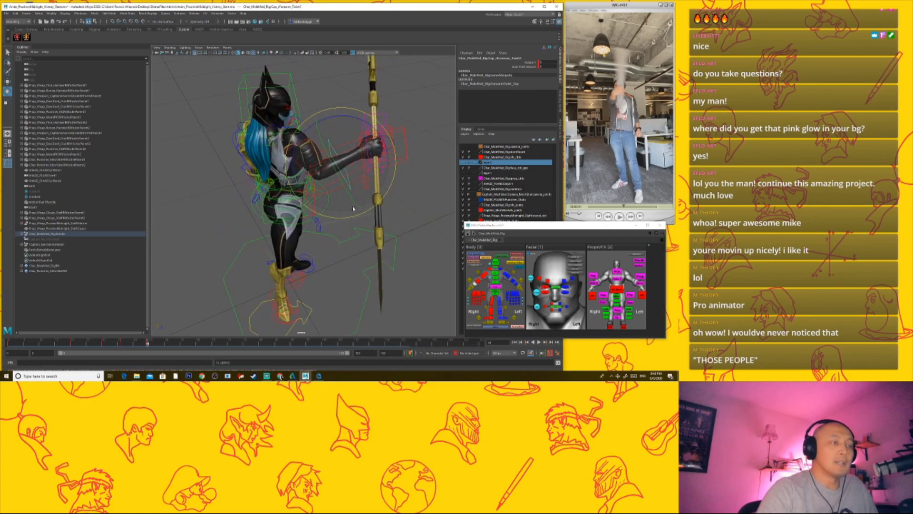
left_click(389, 188)
Step: Rotate the right wrist control to stand the staff upright in front of the body
right_click_drag(383, 182, 402, 185, "alt")
middle_click_drag(402, 186, 367, 198, "alt")
left_click_drag(367, 198, 357, 193, "alt")
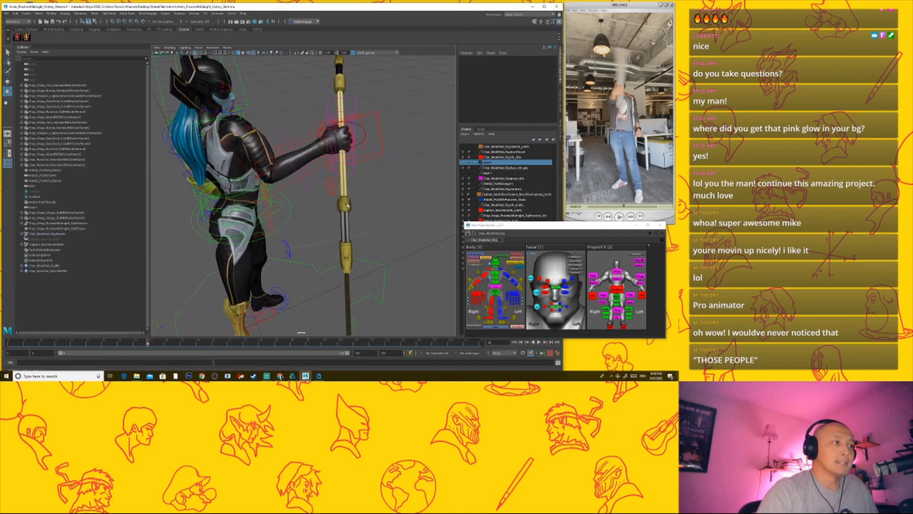
right_click_drag(357, 193, 395, 199, "alt")
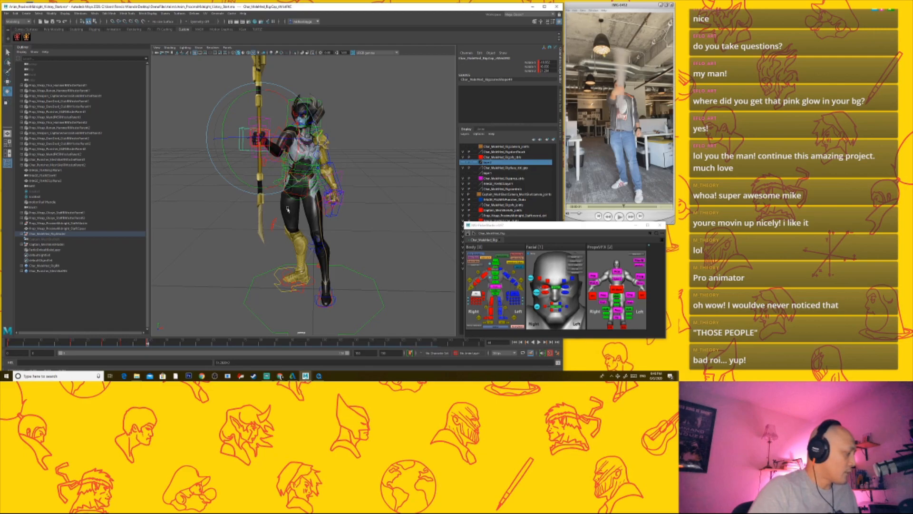
left_click_drag(275, 204, 286, 204, "alt")
right_click_drag(285, 204, 257, 204, "alt")
left_click_drag(257, 204, 269, 204, "alt")
Step: Step back through the latest staff-arm changes and compare the new pose with the previous keyed pose
key("ctrl+z")
key("ctrl+z")
key("ctrl+z")
key("ctrl+z")
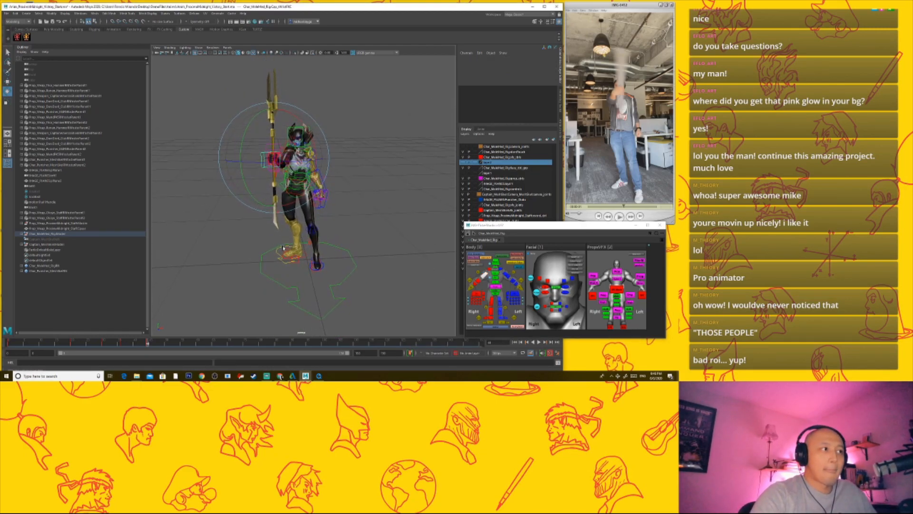
key("ctrl+z")
key("ctrl+z")
key("ctrl+z")
key("ctrl+z")
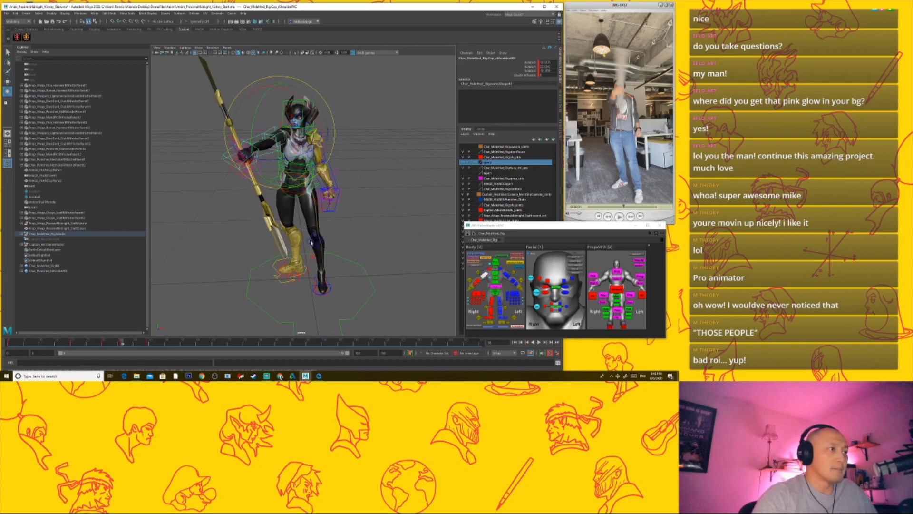
key("ctrl+z")
key("ctrl+z")
key("ctrl+z")
key("ctrl+z")
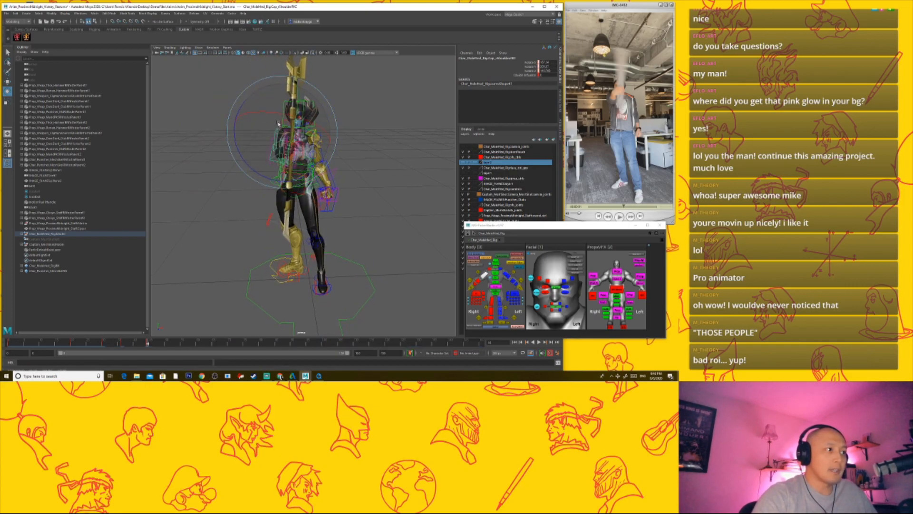
key("ctrl+z")
key("ctrl+z")
key("ctrl+z")
key("ctrl+z")
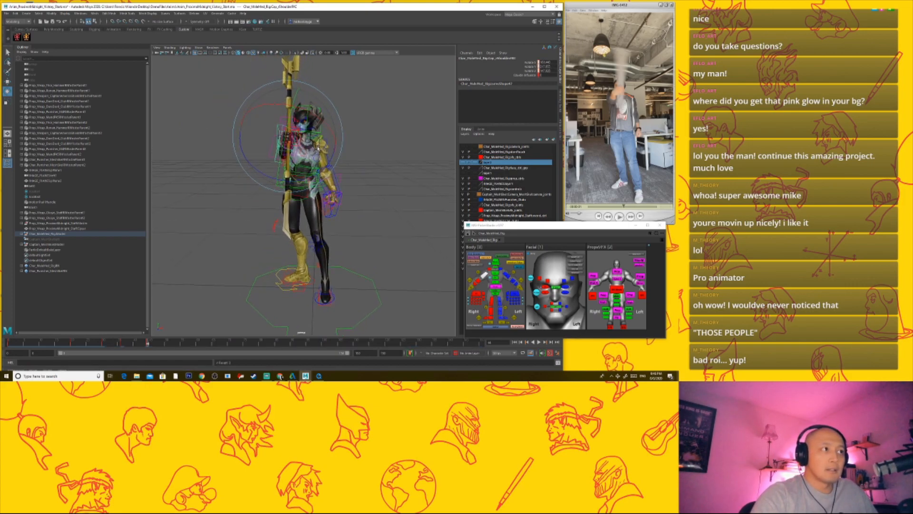
key("ctrl+z")
key("ctrl+z")
key("ctrl+z")
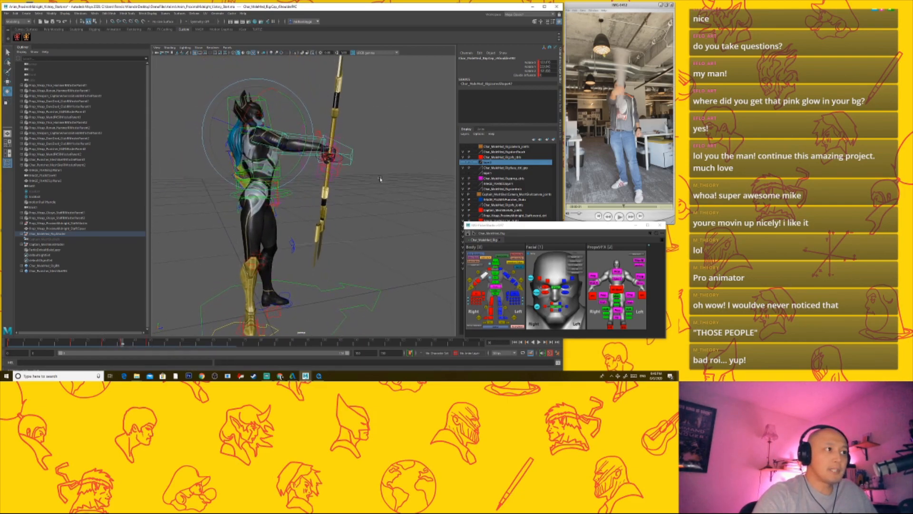
Step: Go to an early frame, hide the rig control curves in the viewport and clear the selection
mouse_move(116, 347)
left_mouse_down()
mouse_move(95, 346)
mouse_move(147, 347)
mouse_move(27, 347)
left_mouse_up()
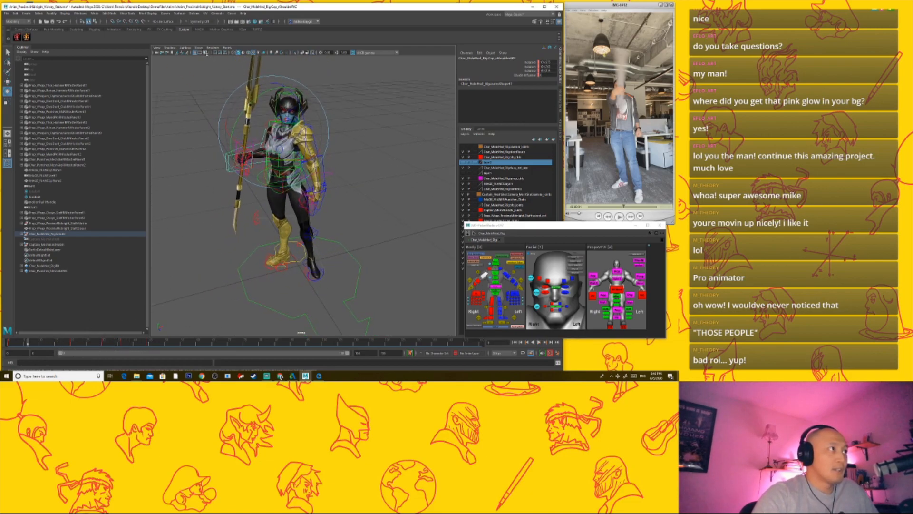
left_click(199, 48)
left_click(198, 83)
left_click_drag(198, 84, 204, 67, "alt")
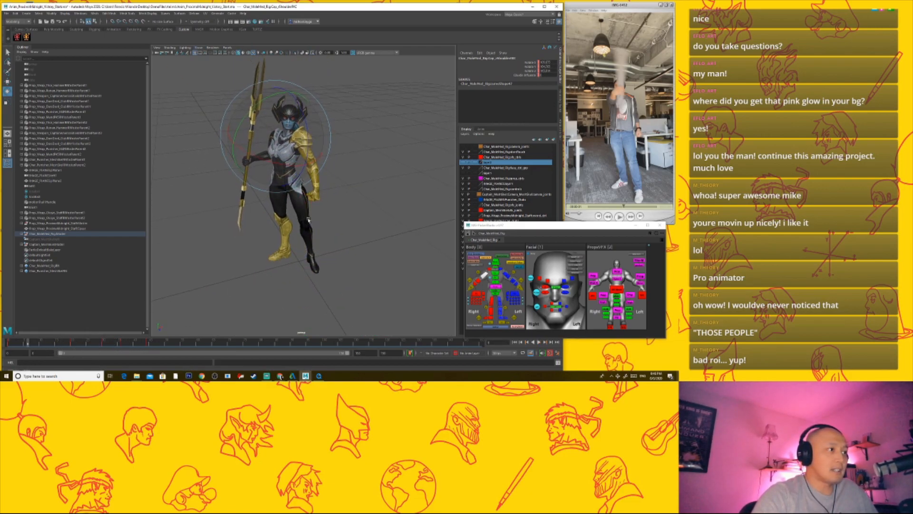
right_click_drag(295, 304, 260, 312, "alt")
left_click(260, 313)
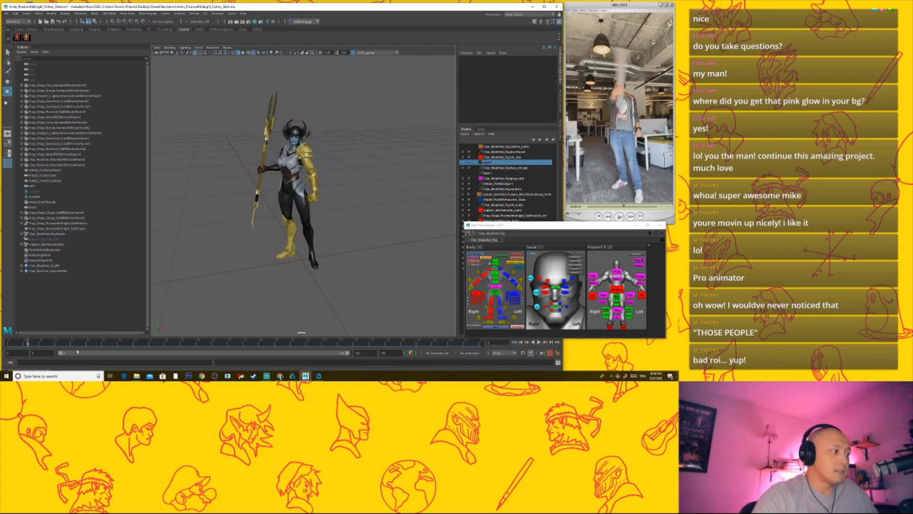
Step: Play back the blocked animation without the rig controls to review the staff poses, and stop it
key("alt+v")
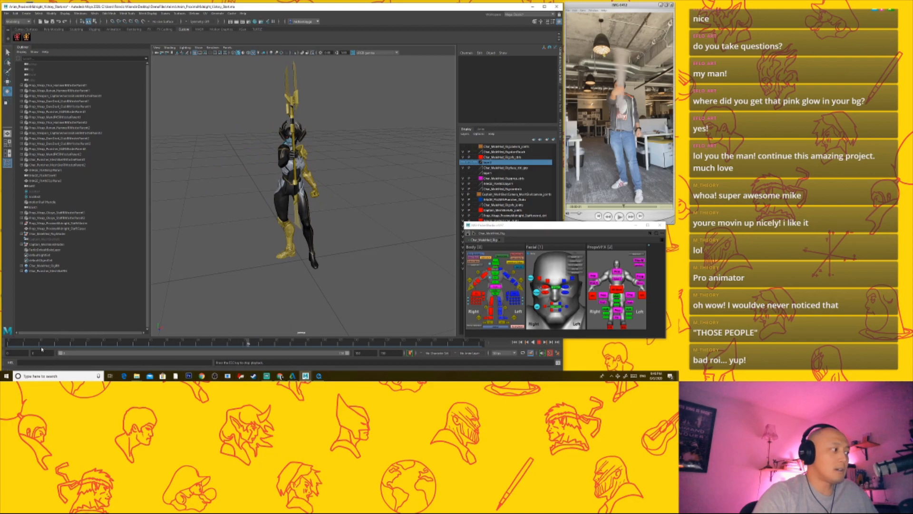
left_click(11, 343)
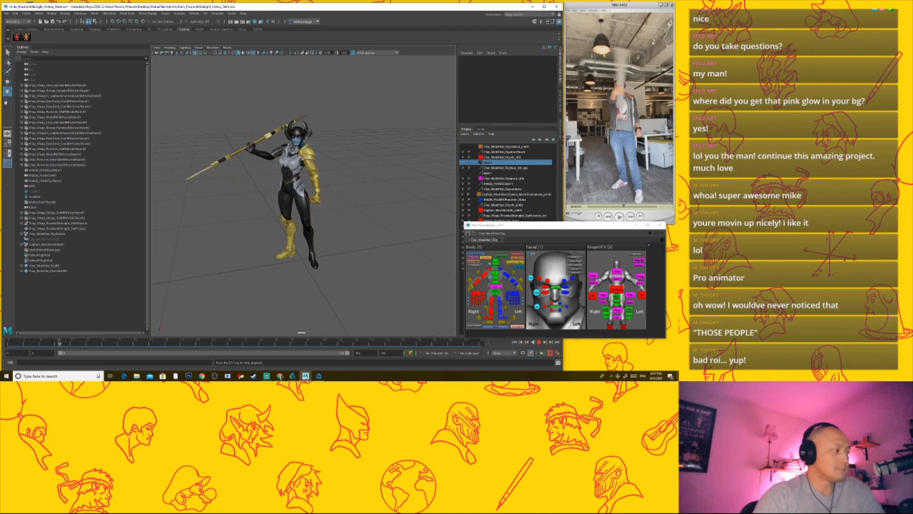
left_click(539, 342)
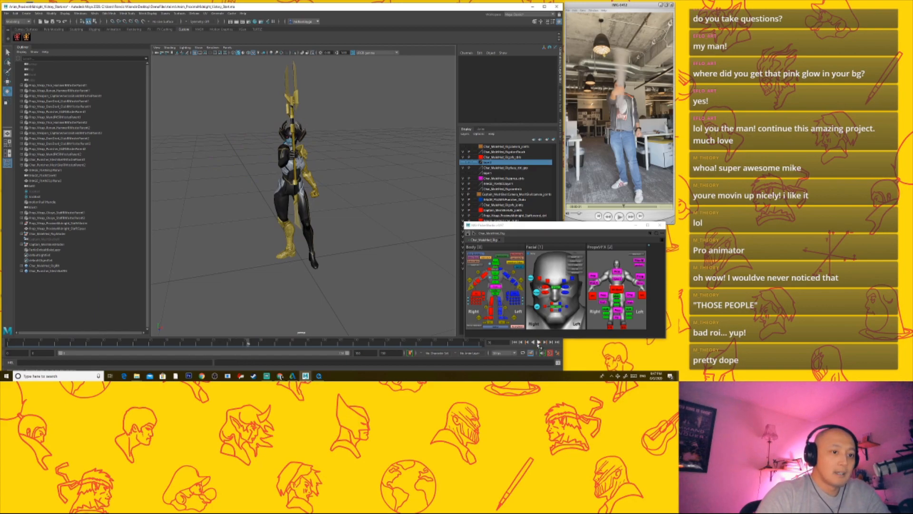
Step: Save the scene as a new version
left_click(6, 13)
left_click(19, 40)
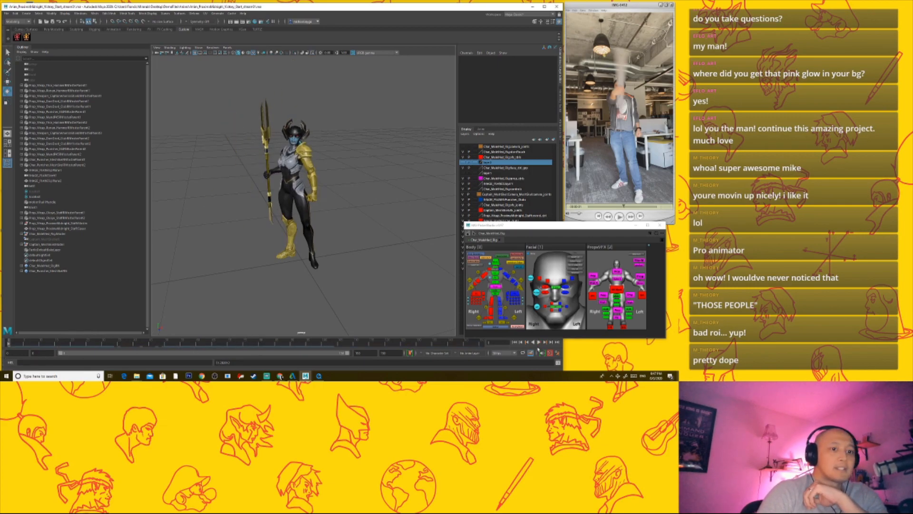
Step: Play back the blocked staff animation again to review the poses
left_click(540, 343)
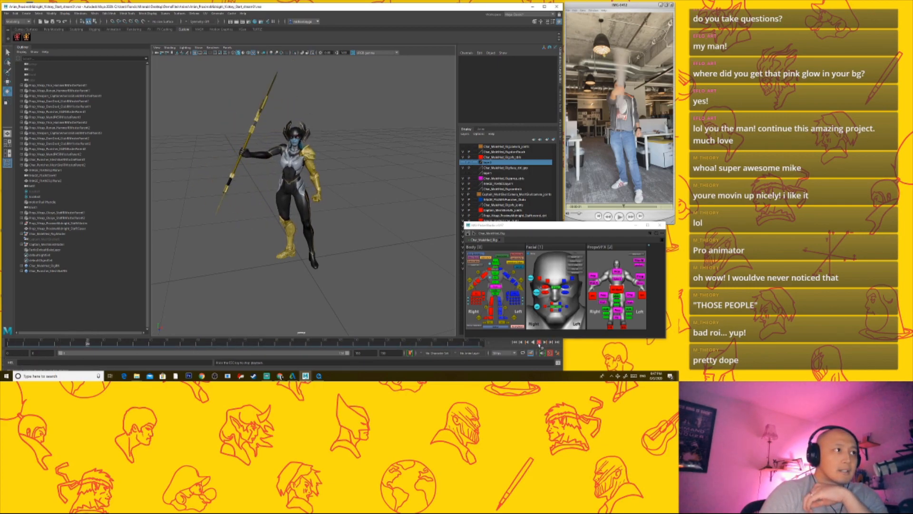
left_click(539, 342)
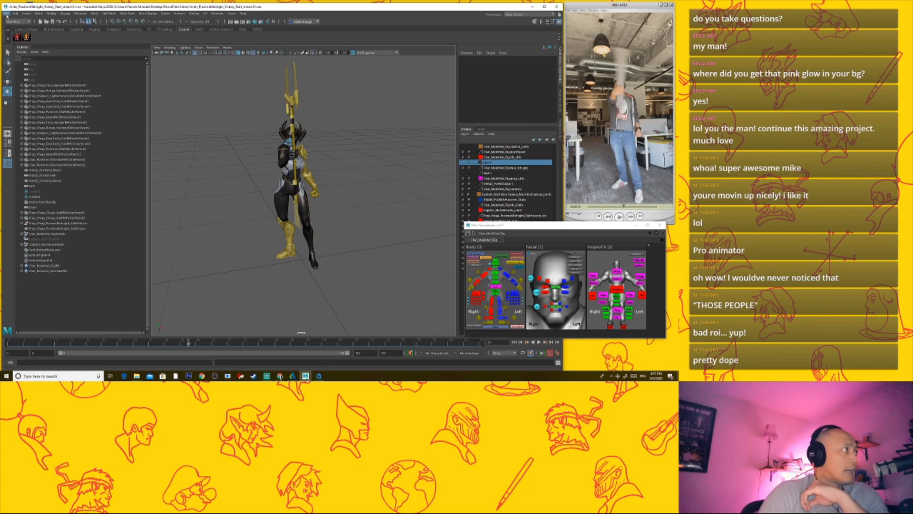
left_click(11, 344)
key("alt+v")
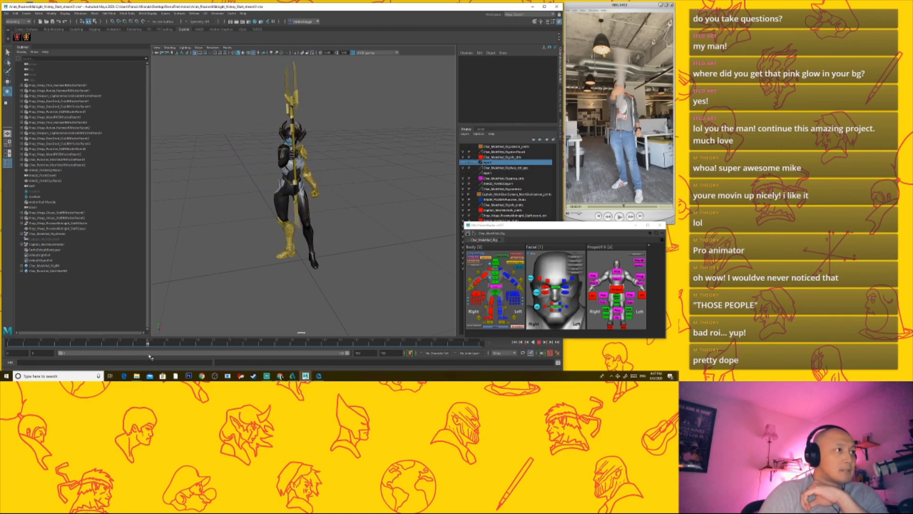
Step: Open the Proxima Midnight victory start scene from the recent files, skipping its missing references, and dismiss the resulting windows
left_click(6, 14)
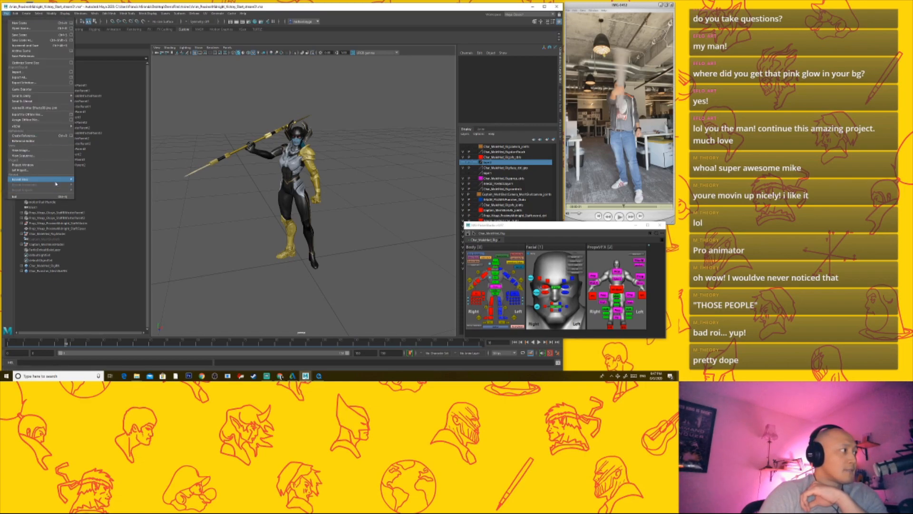
mouse_move(43, 179)
left_click(111, 181)
left_click(339, 192)
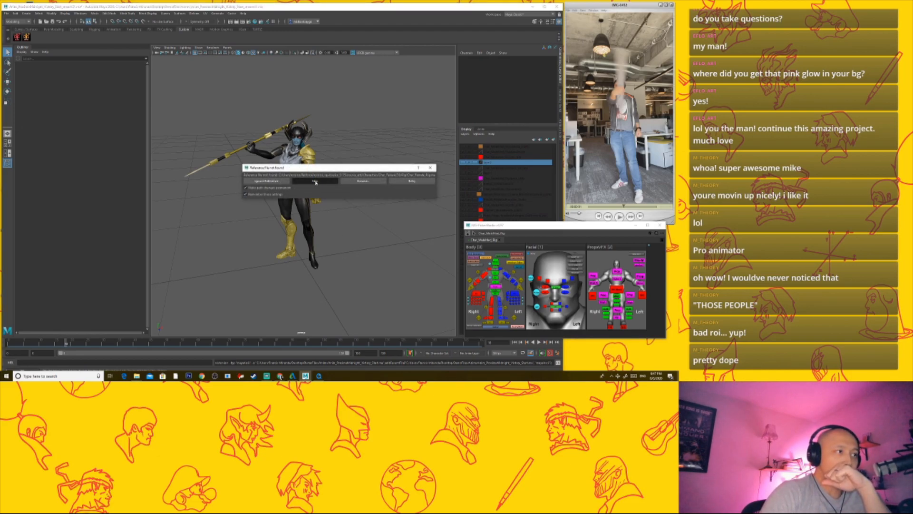
left_click(315, 181)
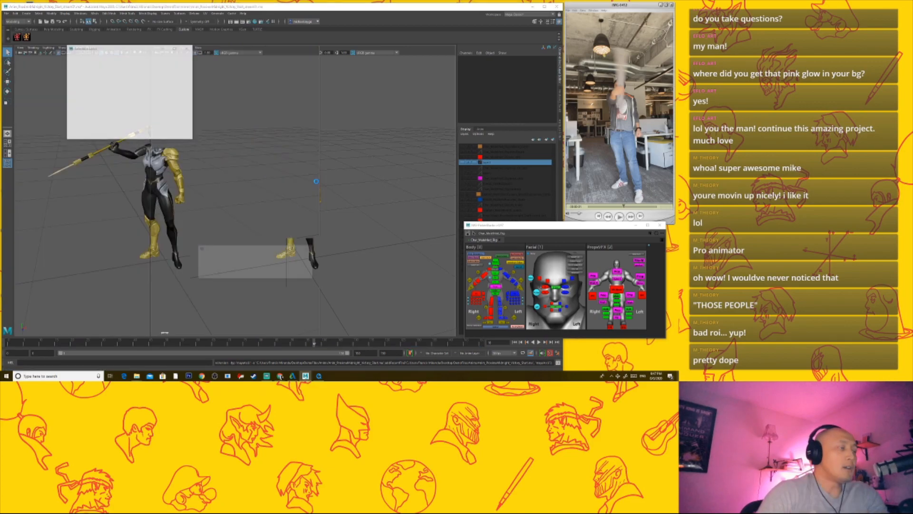
left_click(187, 48)
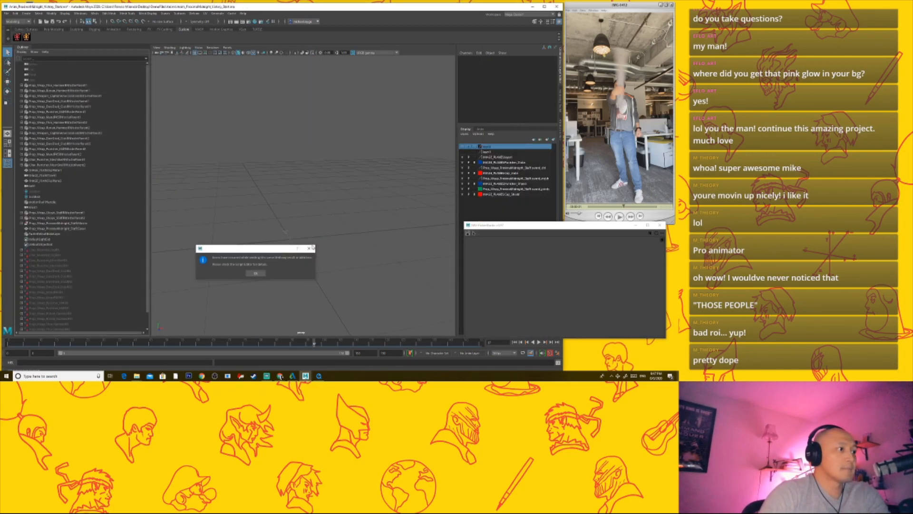
left_click(309, 248)
Step: Select the staff in the opened scene and inspect it from a closer angle
left_click_drag(224, 182, 375, 329)
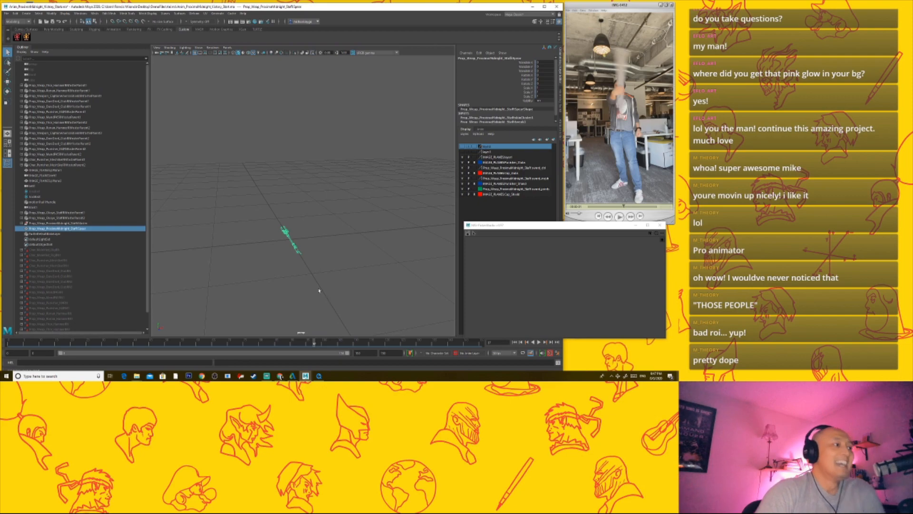
left_click_drag(292, 278, 340, 257, "alt")
left_click(310, 259)
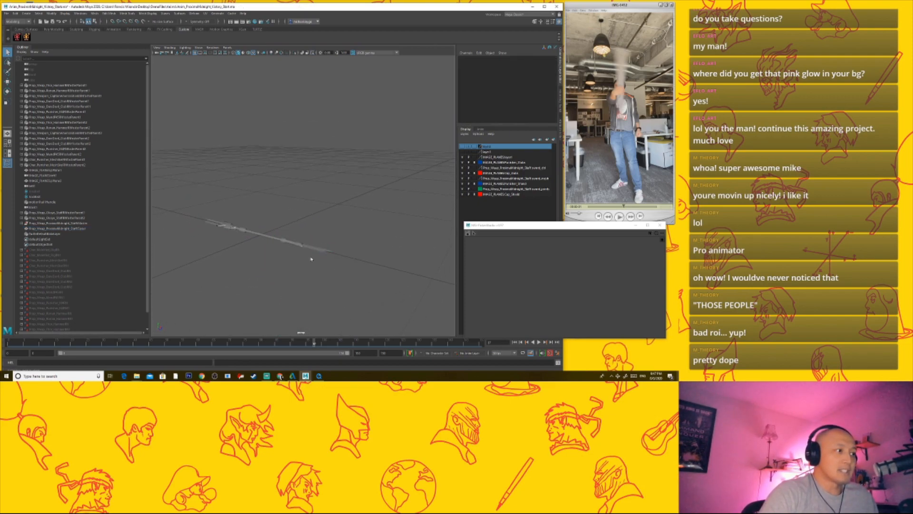
left_click(285, 241)
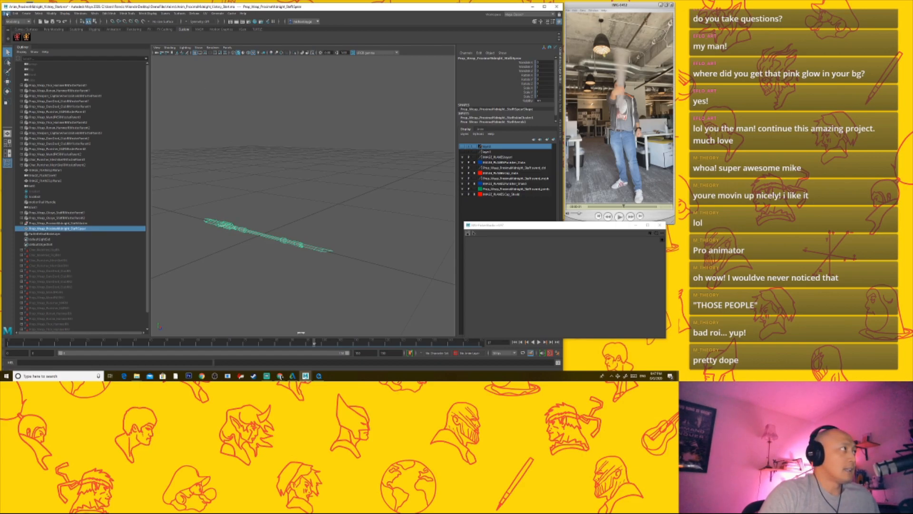
Step: Reopen the Proxima Midnight victory start scene from the project's scene files
left_click(21, 39)
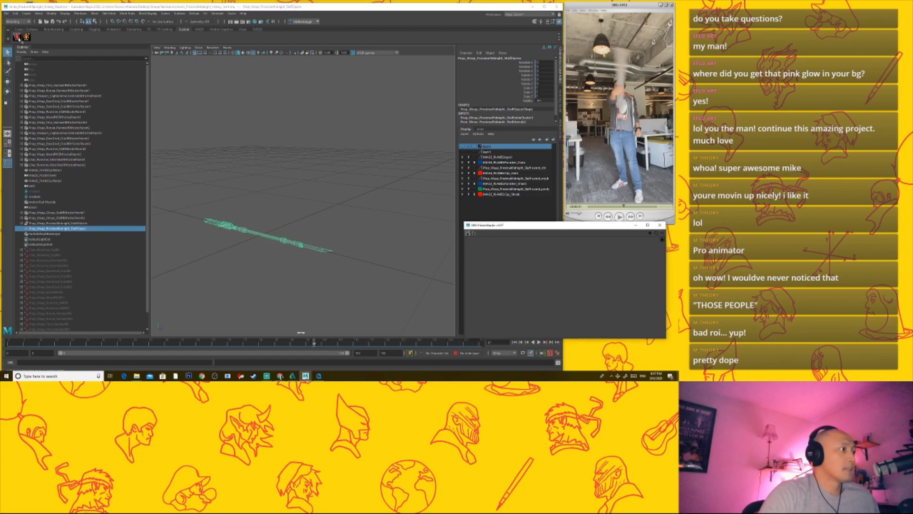
left_click(5, 13)
left_click(22, 27)
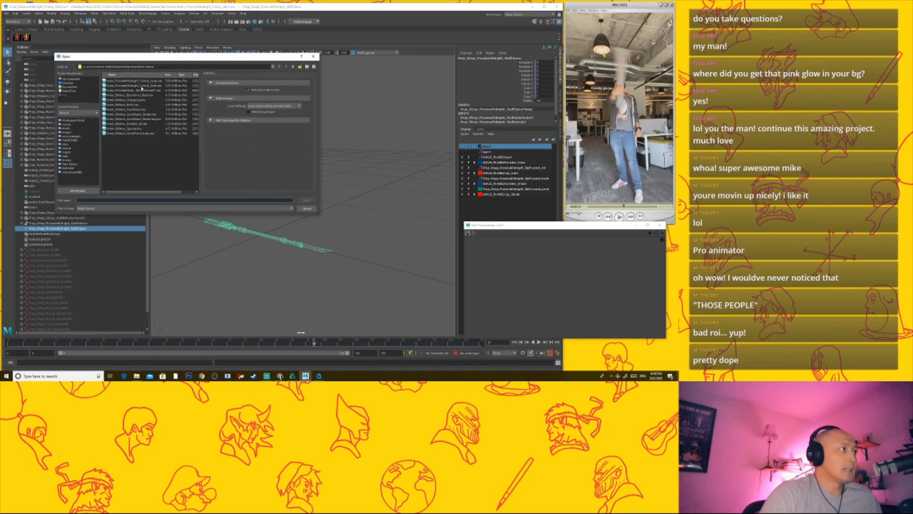
double_click(141, 87)
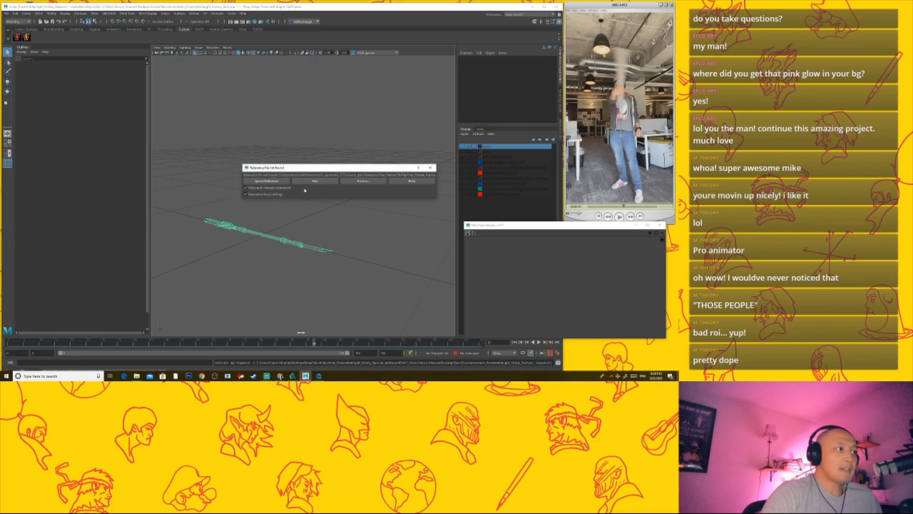
left_click(318, 181)
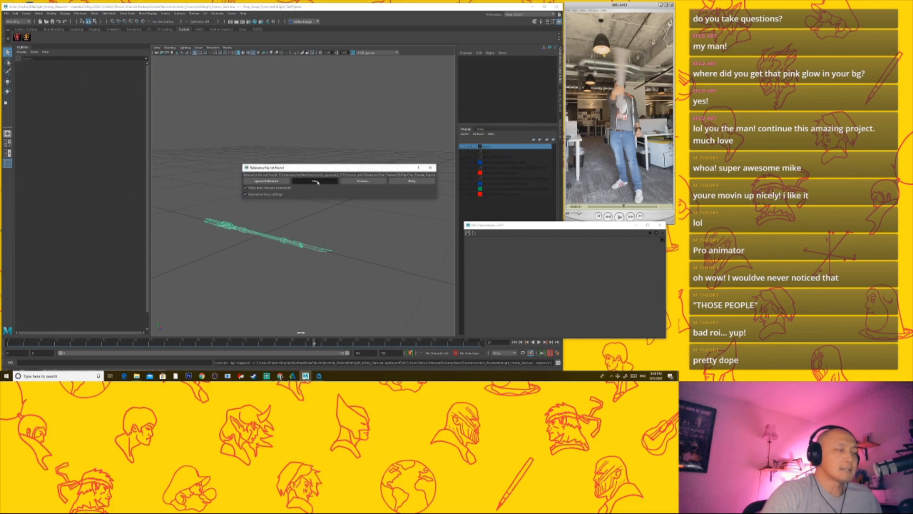
Step: Relink the missing rig reference to Char_Female_Rig.ma and locate the missing Proxima Midnight mesh file in the game files folder
left_click(357, 181)
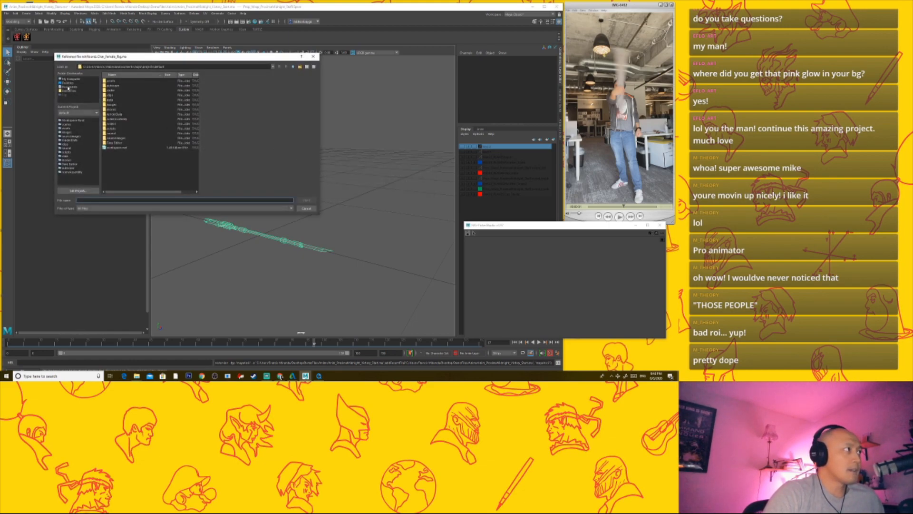
left_click(69, 90)
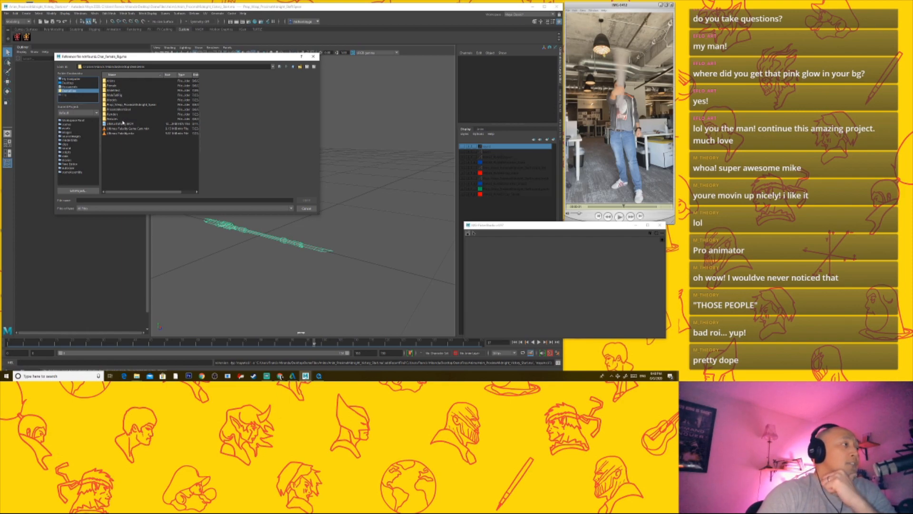
double_click(113, 87)
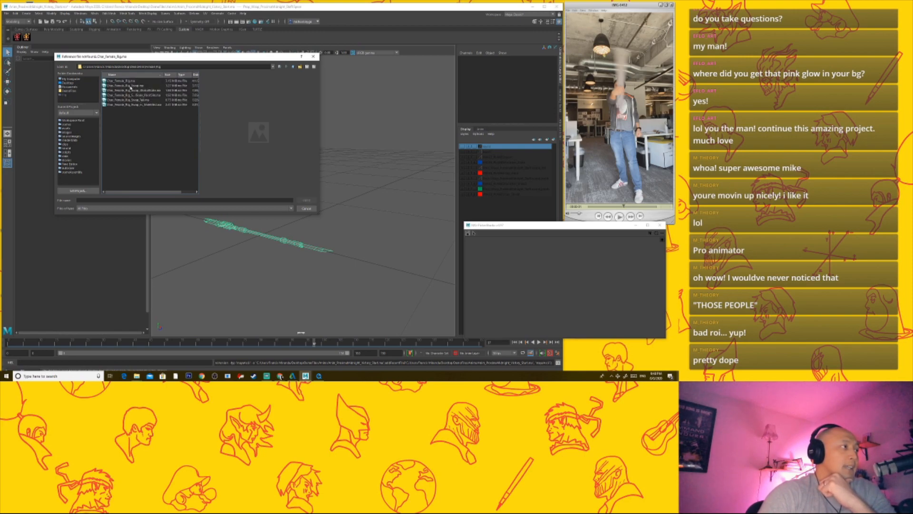
double_click(126, 82)
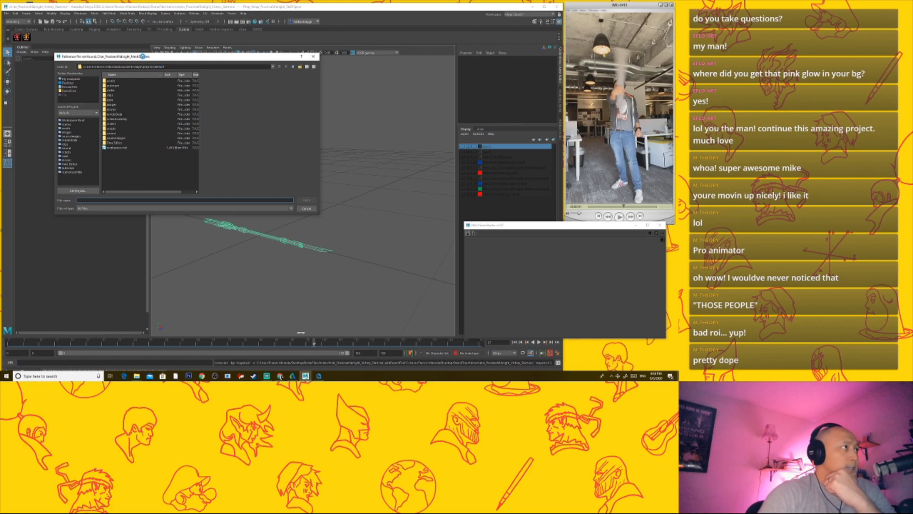
left_click(73, 90)
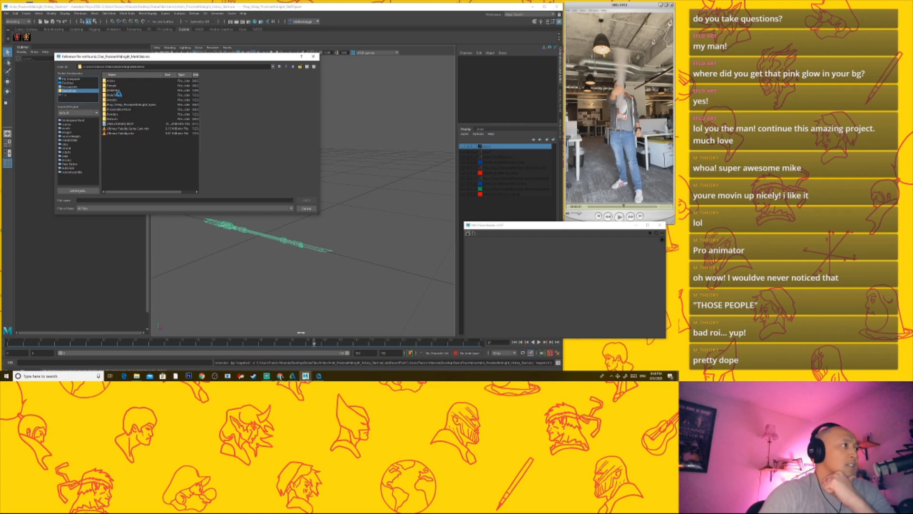
double_click(120, 108)
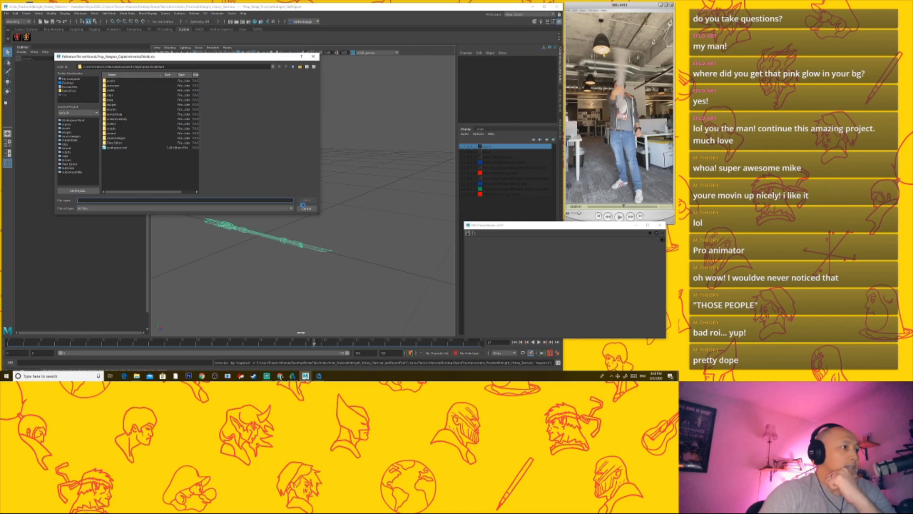
Step: Skip the remaining missing prop references, minimize the Reference Editor and dismiss the load error message
left_click(305, 209)
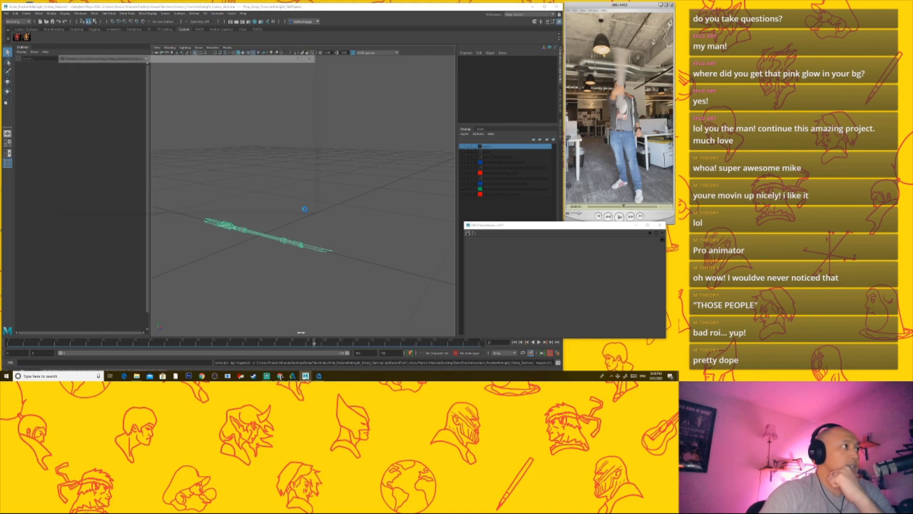
left_click(305, 208)
left_click(305, 208)
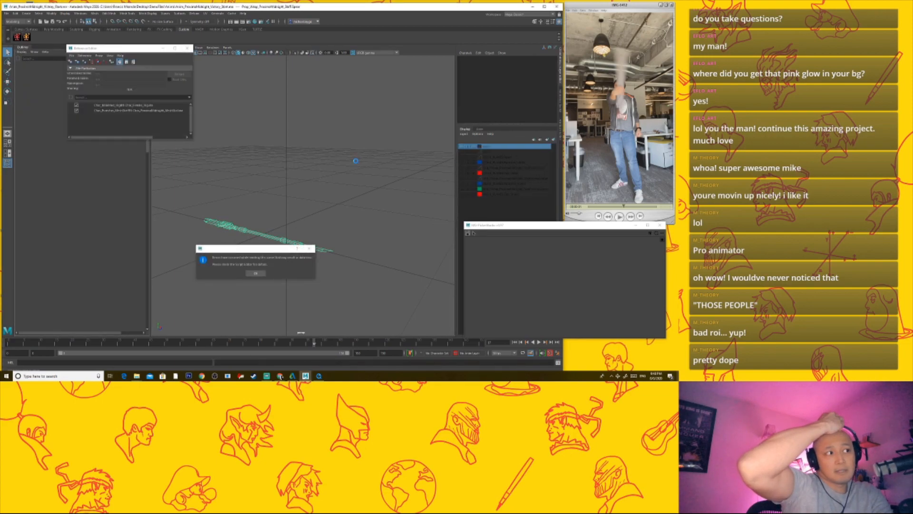
left_click(163, 49)
left_click(309, 248)
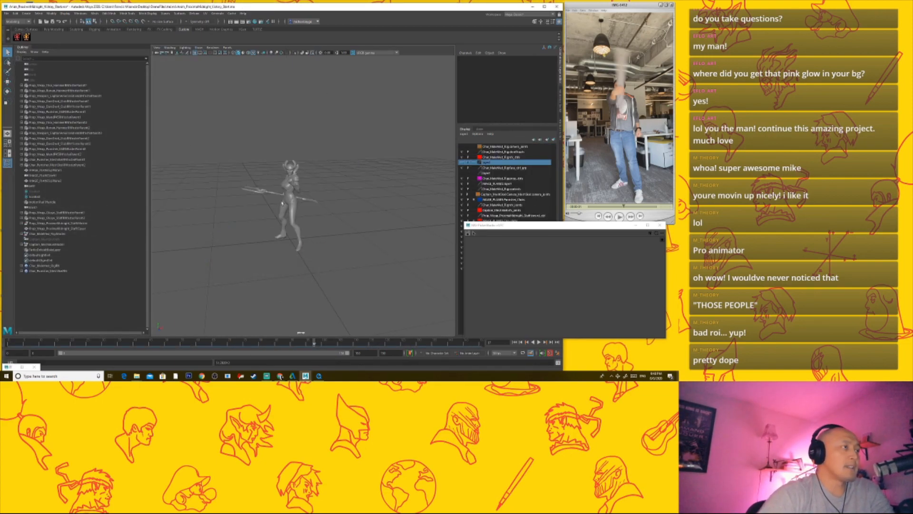
Step: Scrub the reopened animation back to its first frame and view the character's starting pose up close
right_click_drag(263, 245, 377, 245, "alt")
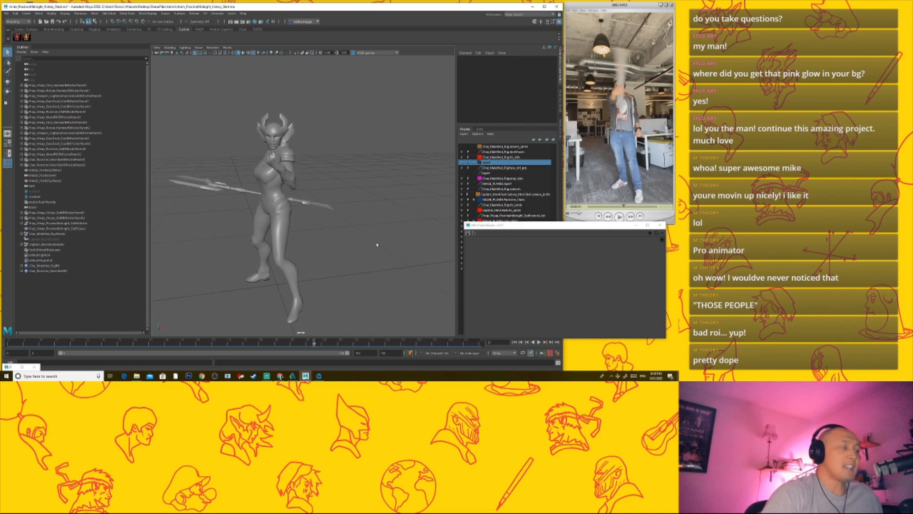
left_click_drag(370, 245, 317, 257, "alt")
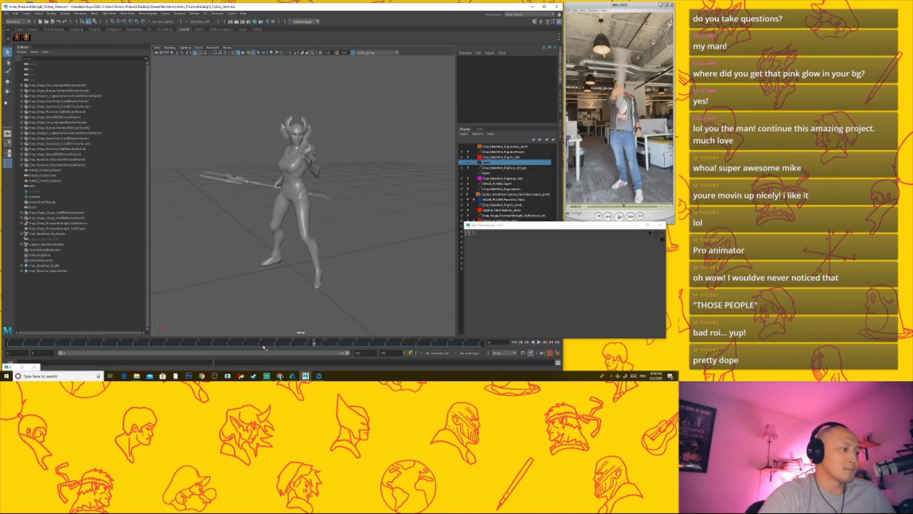
left_click_drag(265, 348, 8, 346)
left_click_drag(296, 245, 294, 255, "alt")
right_click_drag(320, 117, 303, 250, "alt")
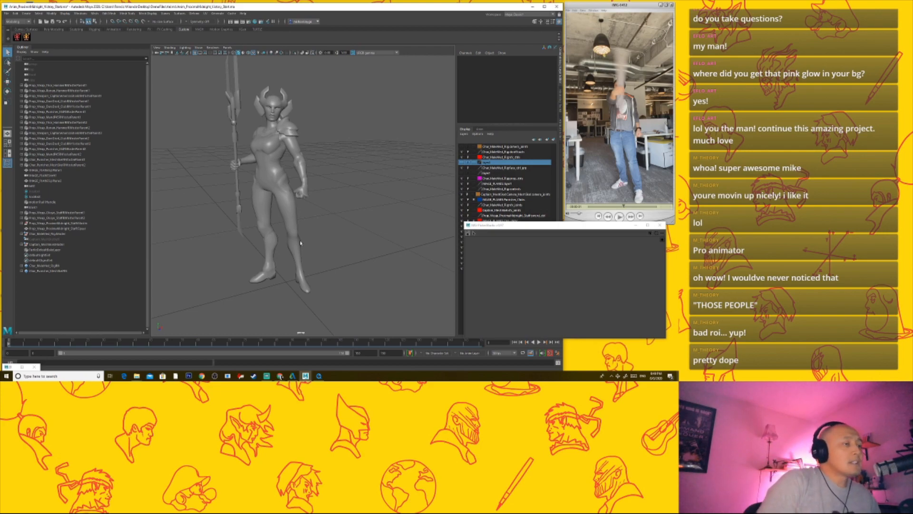
Step: Switch to the browser and study the team's victory poses in the Proxima Midnight Gameplay video, pausing it
mouse_move(280, 376)
left_click(265, 352)
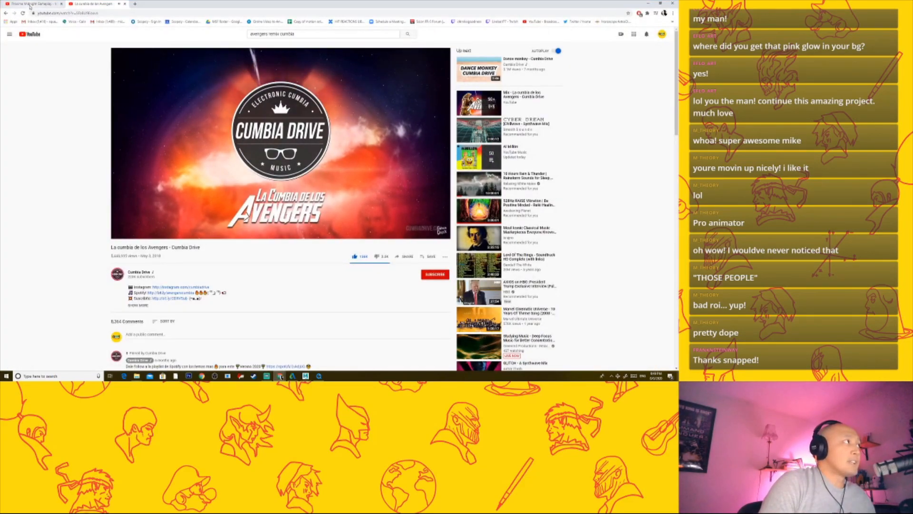
left_click(29, 6)
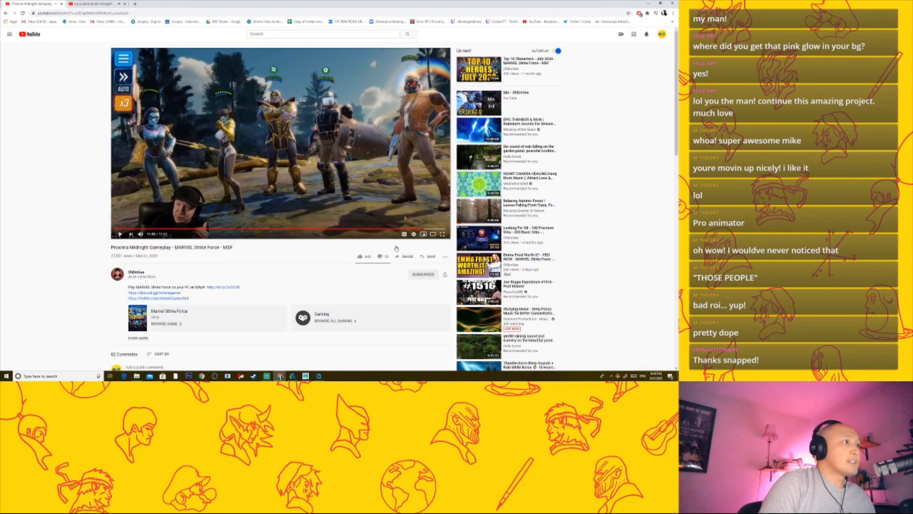
left_click(423, 230)
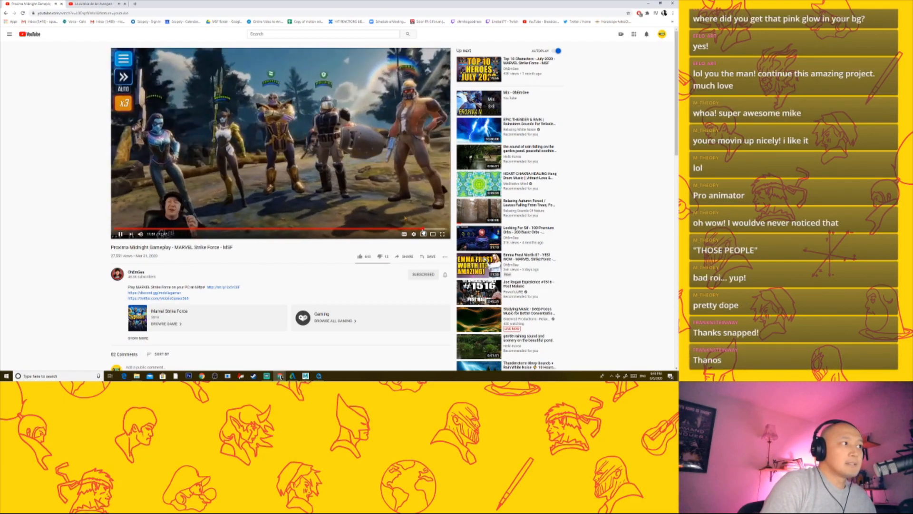
left_click(293, 224)
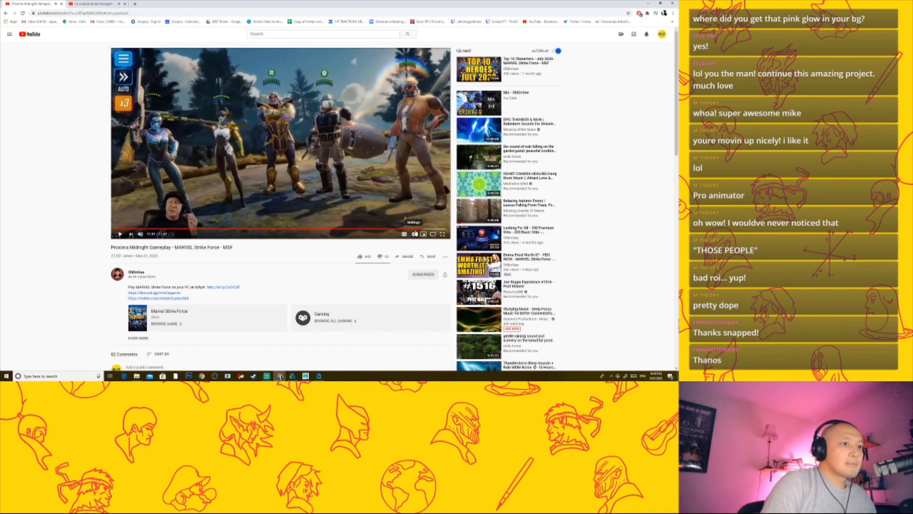
left_click(422, 229)
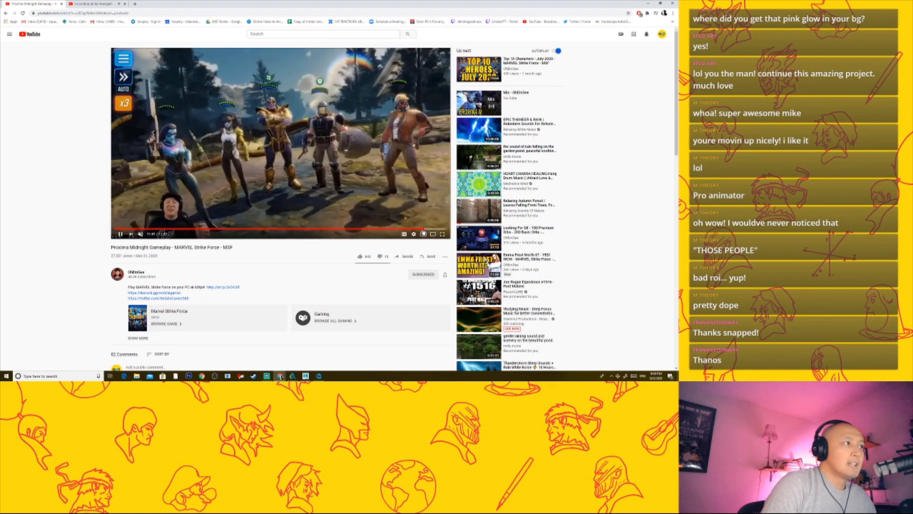
key("space")
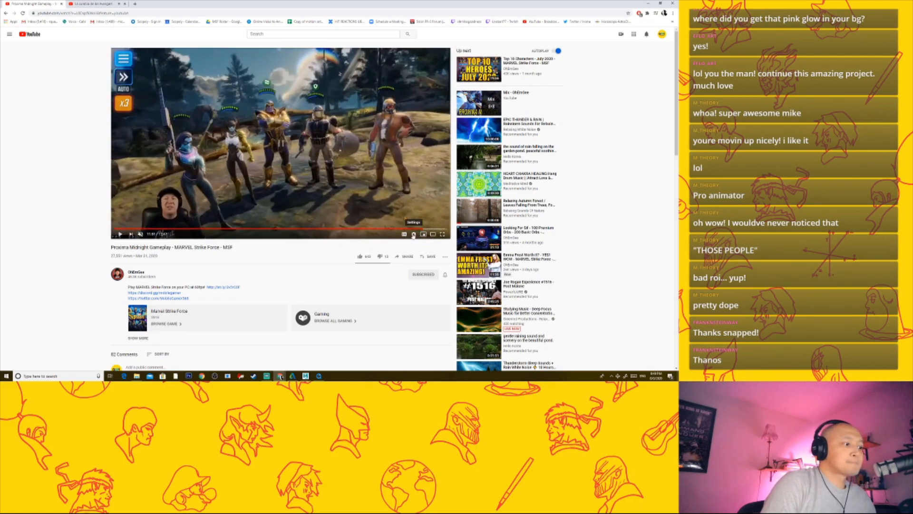
Step: Return to Maya and scrub through the opening frames of the character's staff animation
left_click(266, 376)
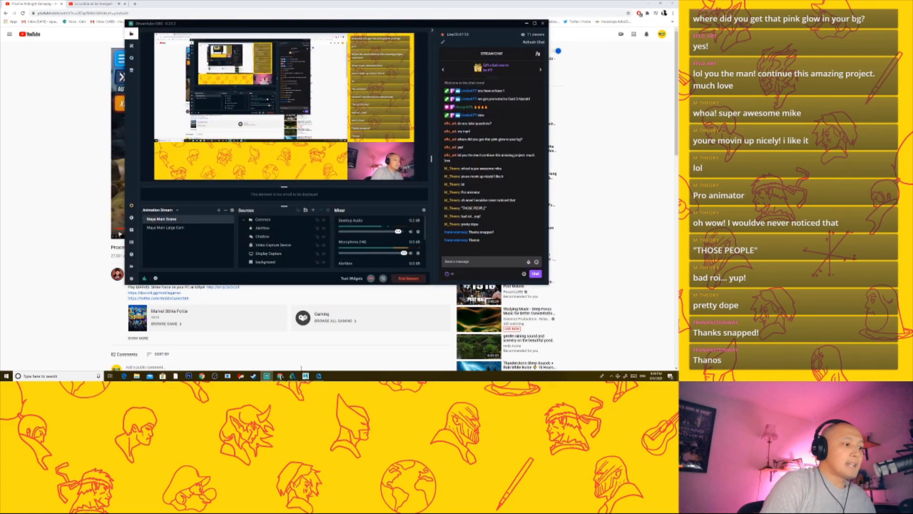
left_click(355, 349)
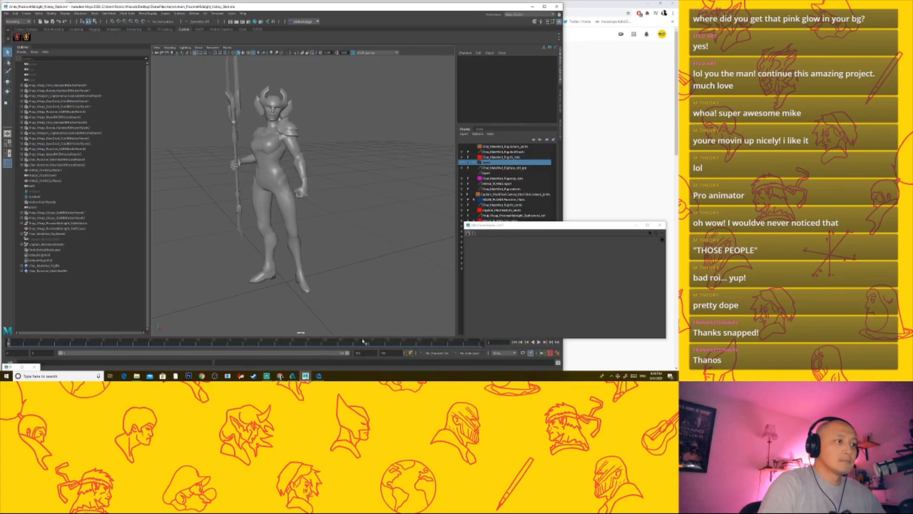
scroll(298, 209, "down", 3)
left_click(28, 344)
mouse_move(29, 343)
left_mouse_down()
mouse_move(7, 341)
mouse_move(144, 340)
mouse_move(57, 343)
left_mouse_up()
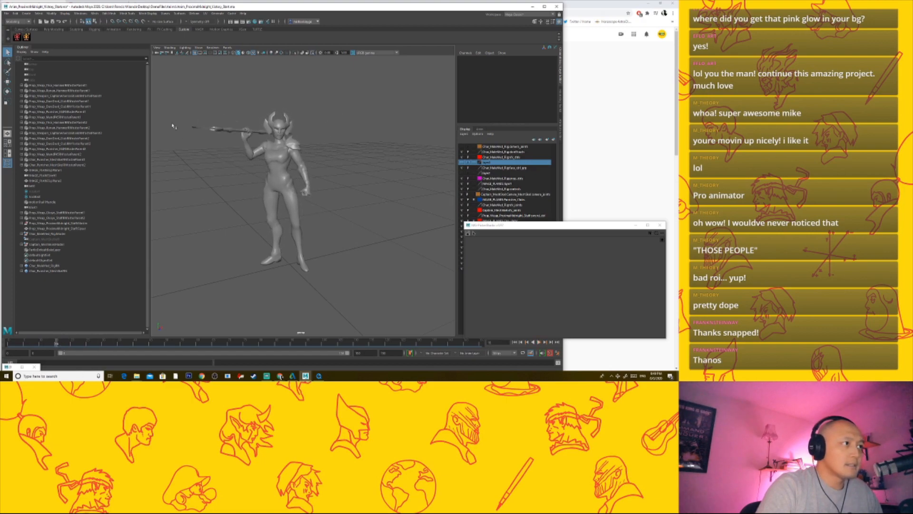
Step: Load the saved Char_MaleMed_Rig picker and select all of the character's rig controls
double_click(527, 279)
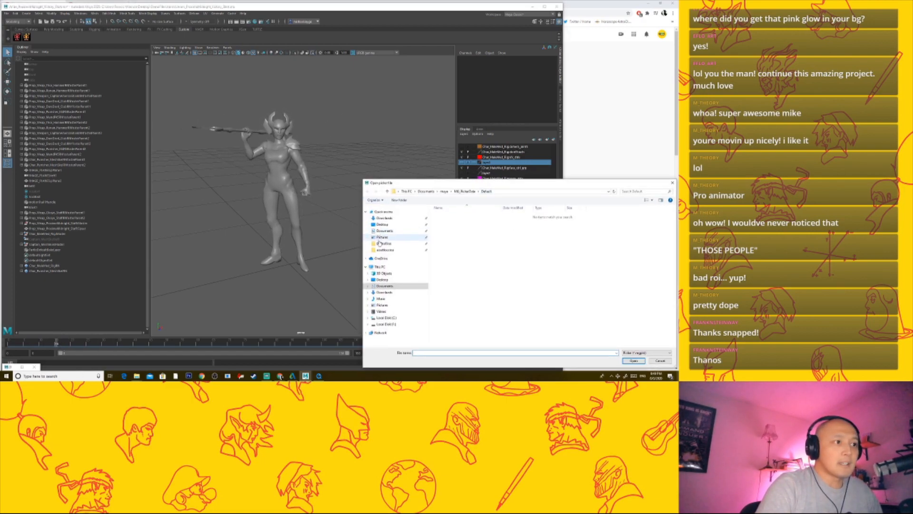
left_click(380, 244)
double_click(449, 226)
left_click(454, 225)
double_click(454, 227)
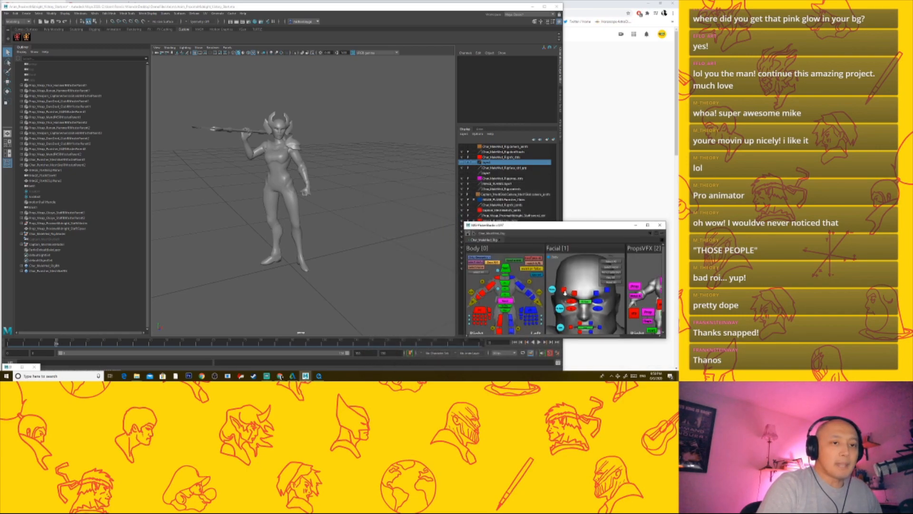
left_click(574, 259)
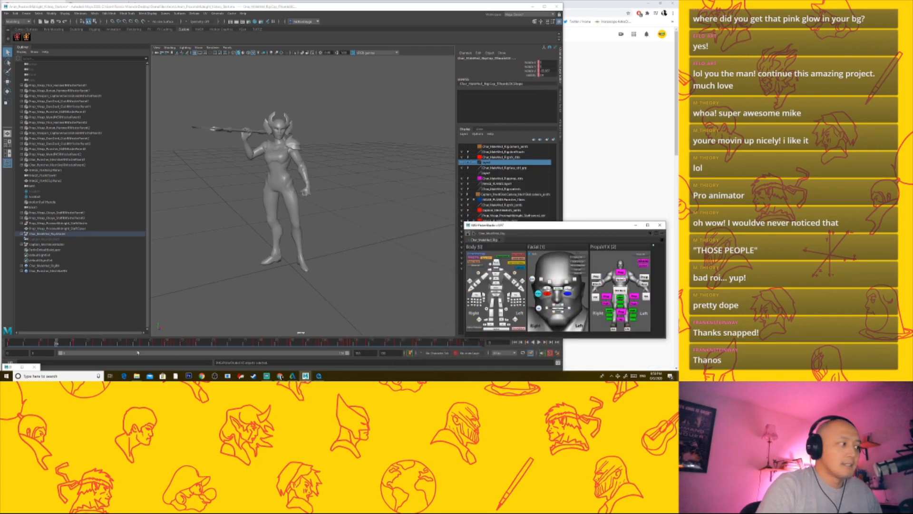
Step: Return to the first frame of the original scene and compare the opening key poses from a different angle
left_click_drag(56, 344, 9, 344)
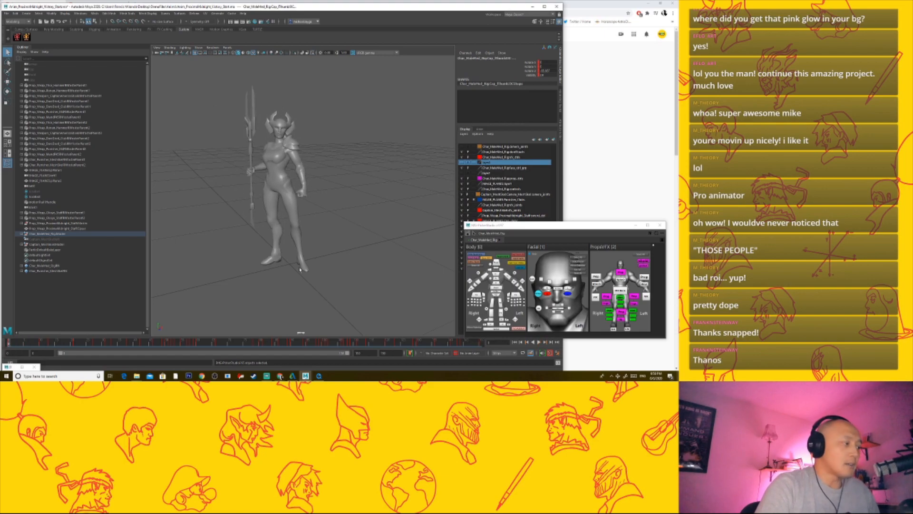
key("period")
key("comma")
key("period")
key("comma")
key("period")
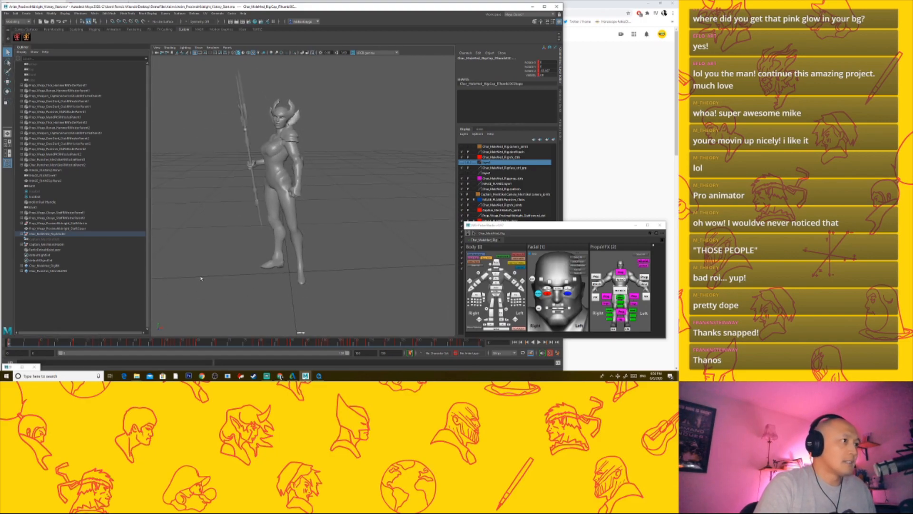
left_click_drag(260, 256, 295, 262, "alt")
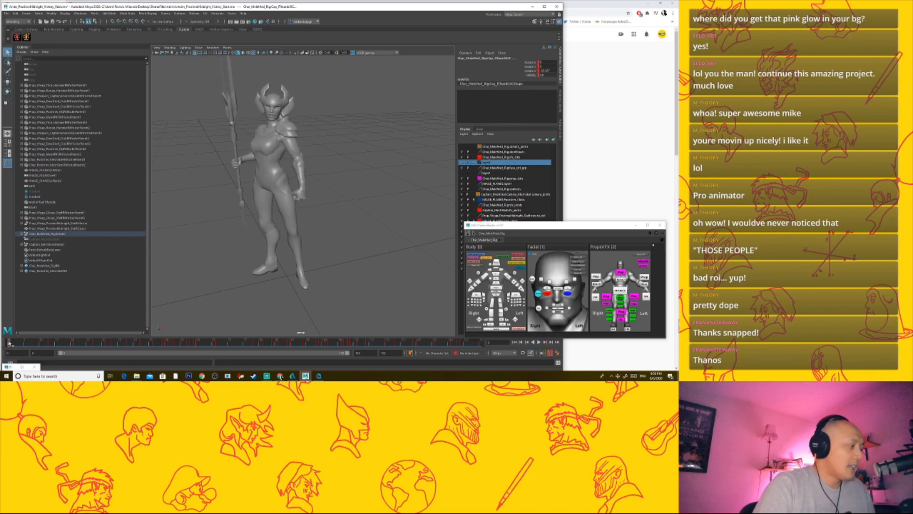
Step: Scrub back and forth through the original staff spin and study how the staff and arm move
left_click_drag(8, 344, 41, 344)
right_click_drag(288, 278, 275, 272, "alt")
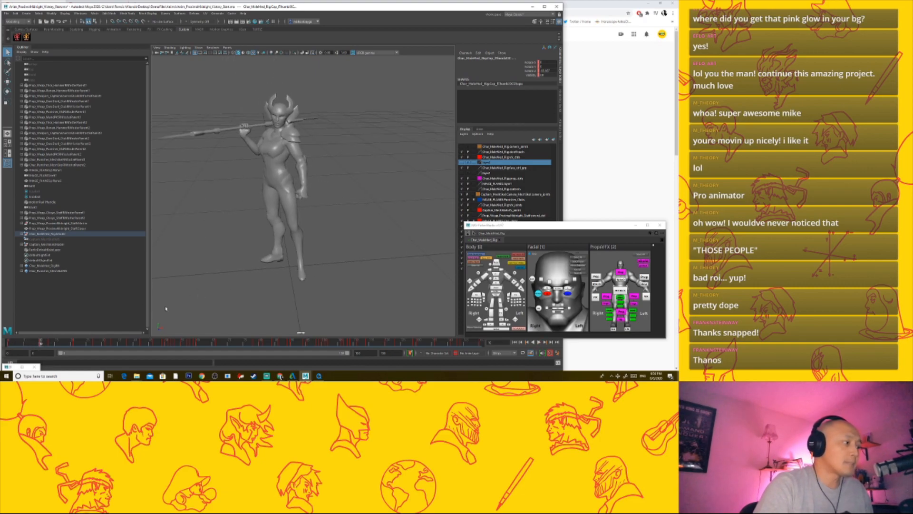
left_click_drag(40, 344, 75, 349)
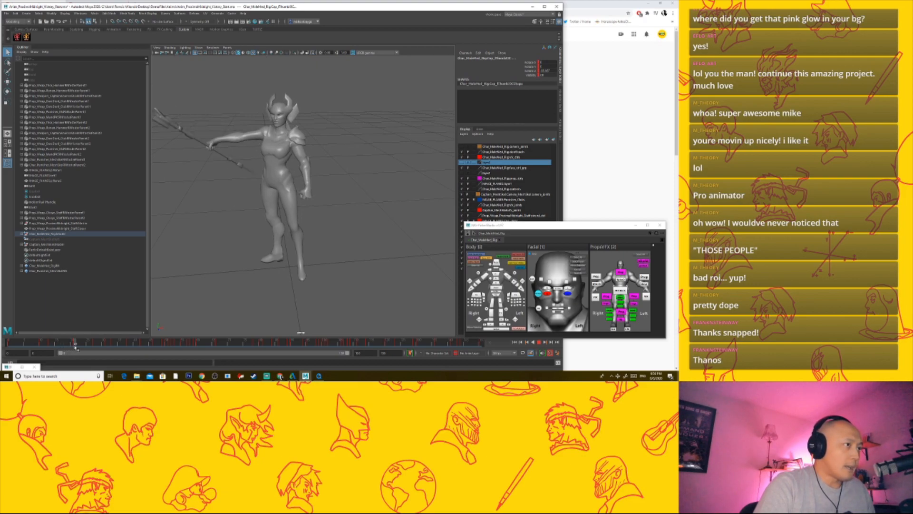
left_click_drag(75, 348, 98, 349)
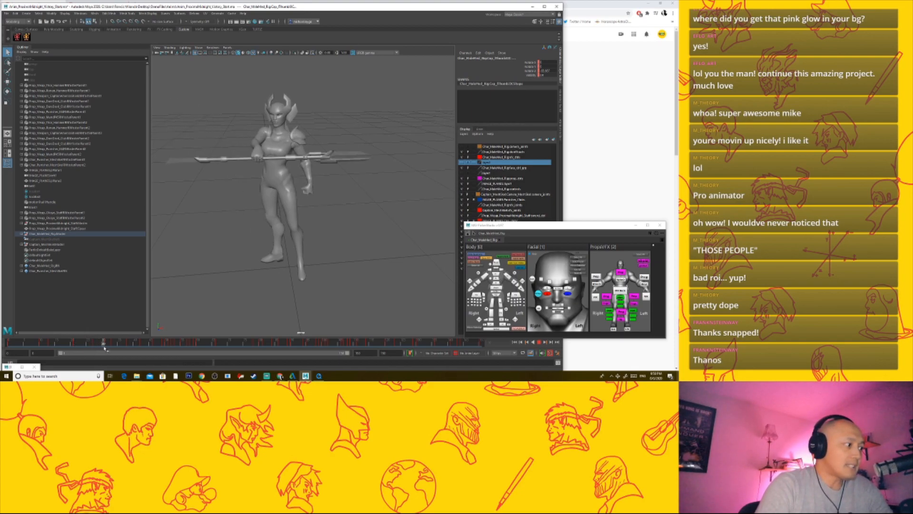
left_click_drag(107, 349, 93, 377)
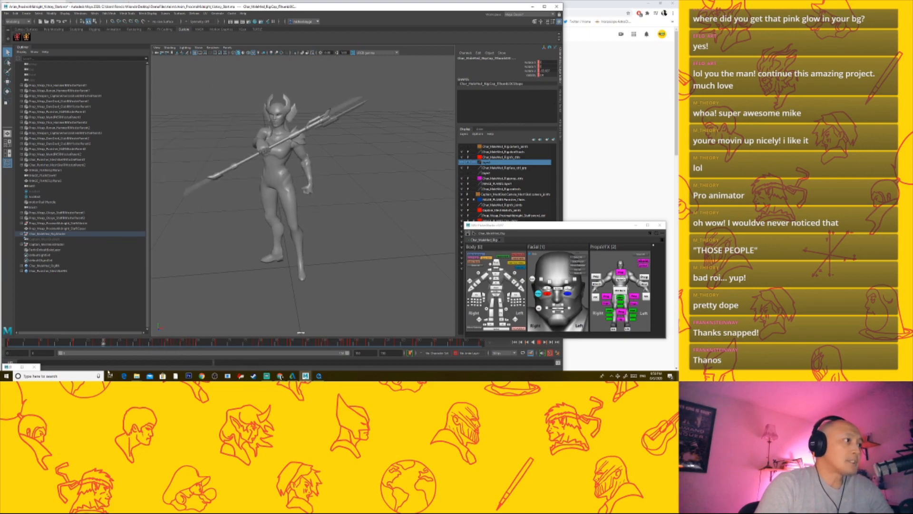
left_click_drag(146, 366, 88, 360)
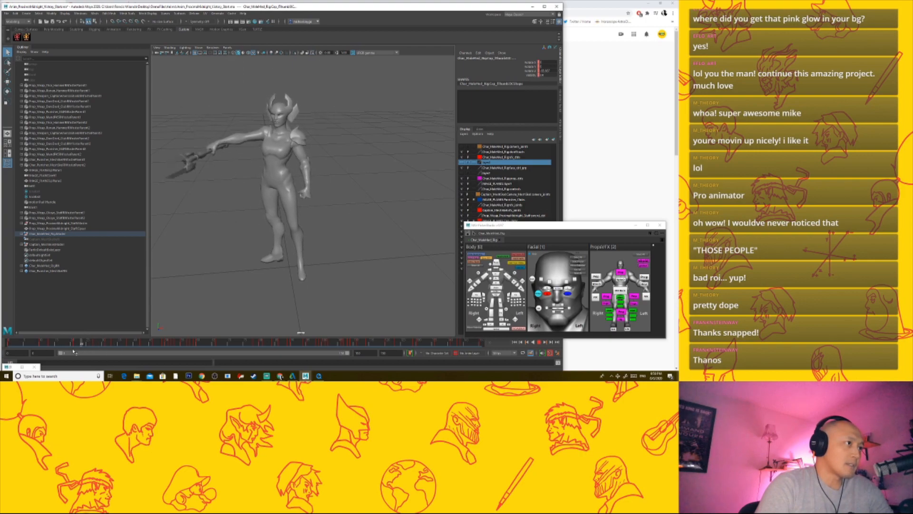
left_click_drag(127, 354, 146, 358)
left_click_drag(77, 359, 97, 363)
left_click_drag(34, 362, 128, 373)
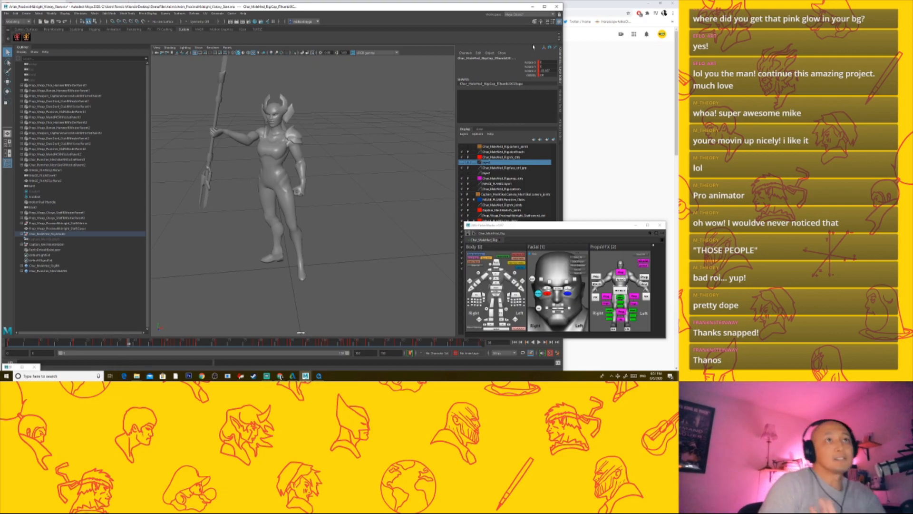
Step: Open the textured version of the Proxima Midnight victory start animation from the recent scenes
left_click(6, 14)
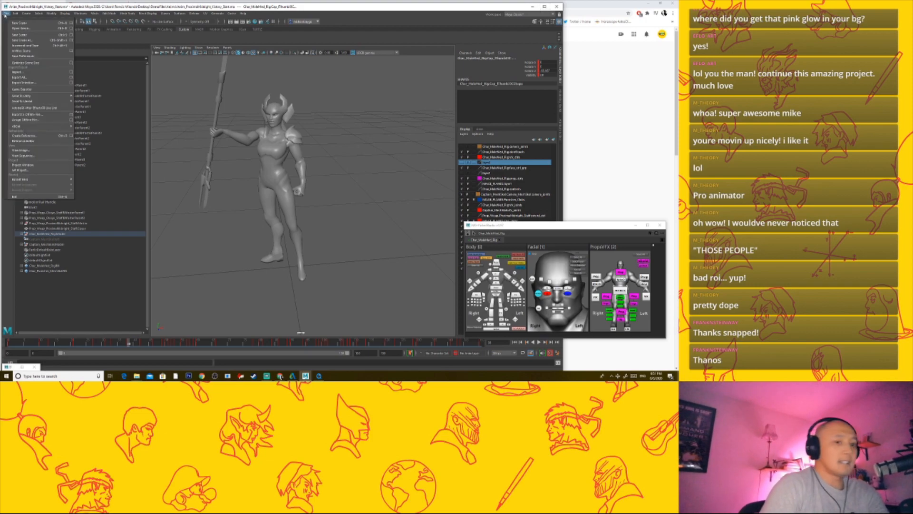
mouse_move(51, 13)
mouse_move(6, 13)
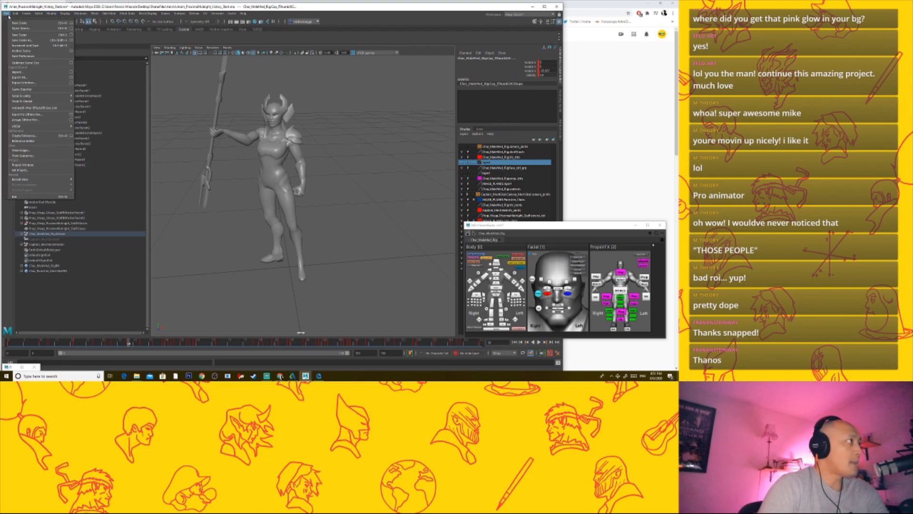
mouse_move(40, 180)
left_click(119, 184)
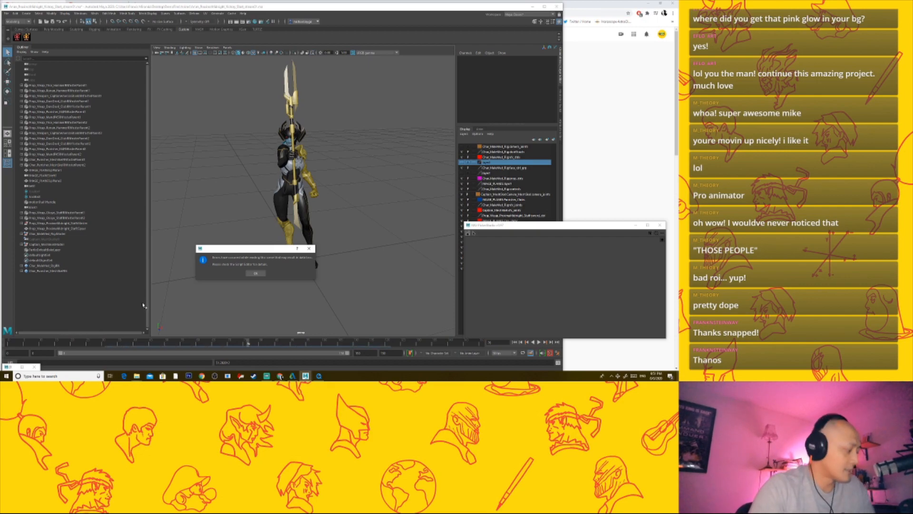
Step: Switch to the browser, replay the team's victory poses in the Proxima Midnight Gameplay video, and return to Maya
mouse_move(281, 376)
left_click(274, 352)
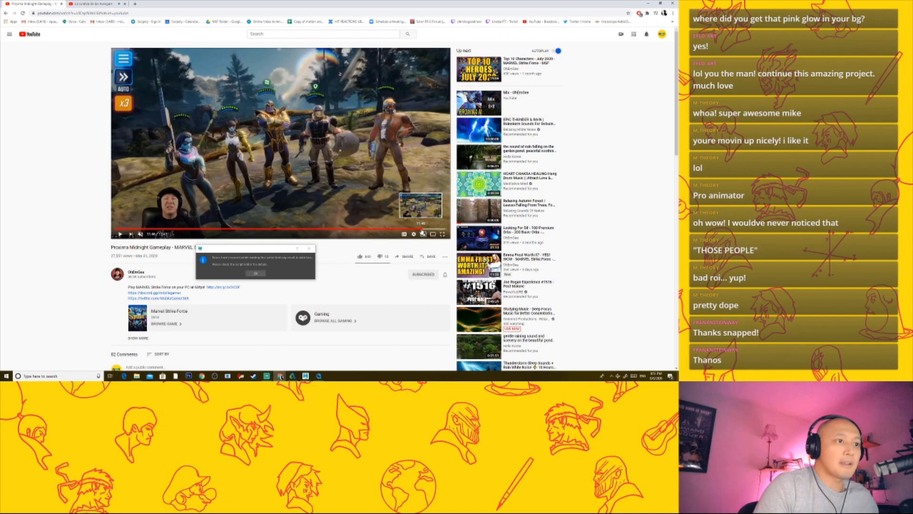
left_click(423, 231)
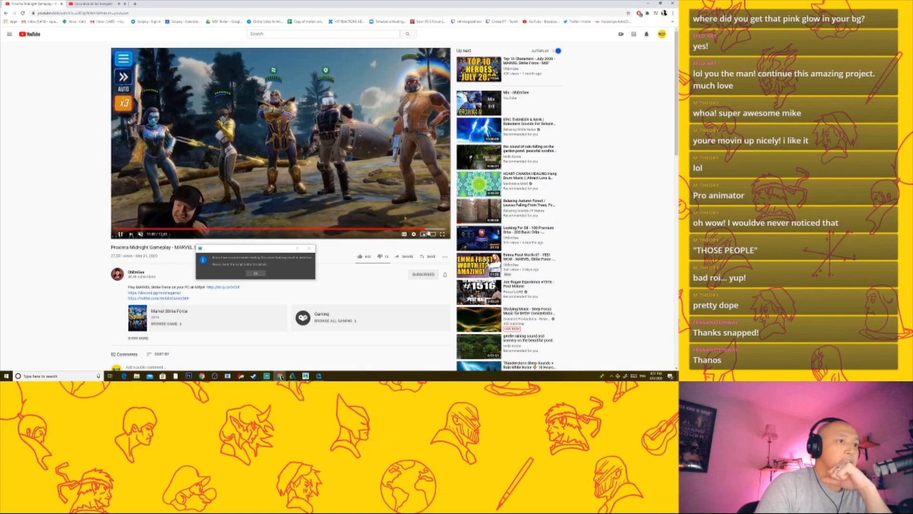
left_click(428, 229)
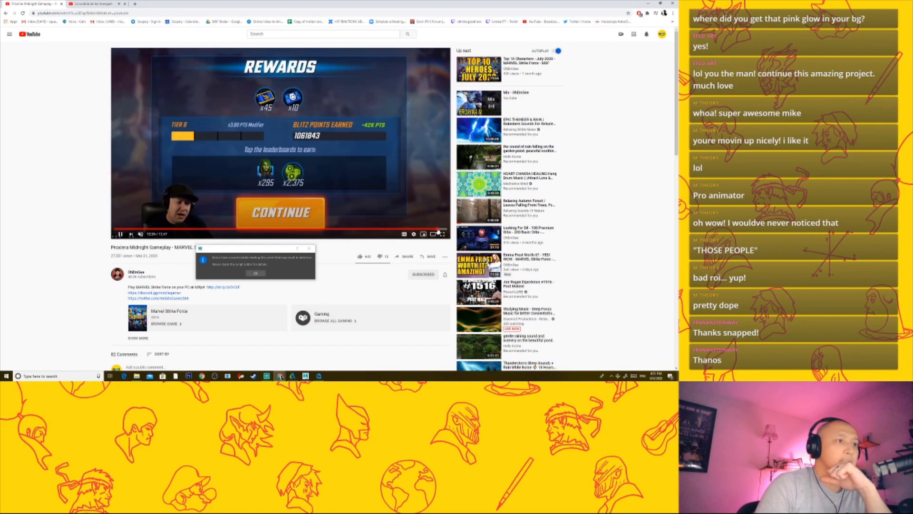
left_click(409, 229)
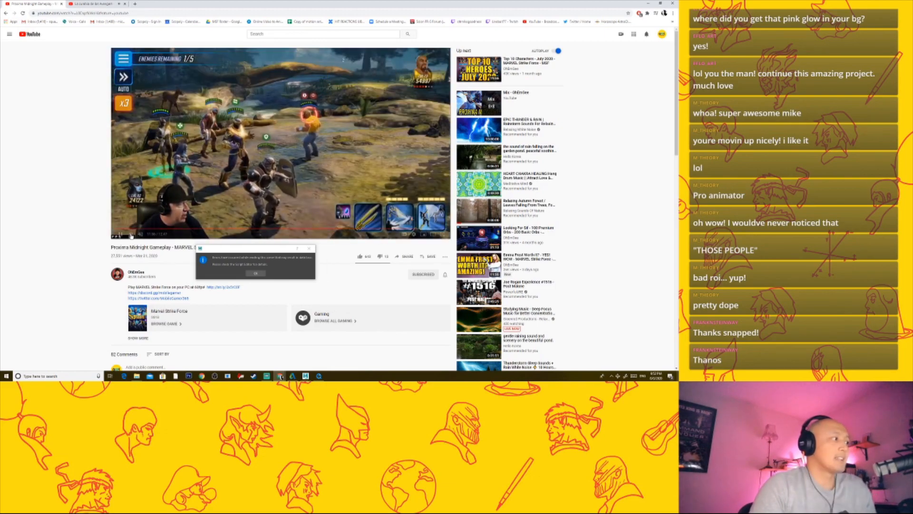
left_click(650, 4)
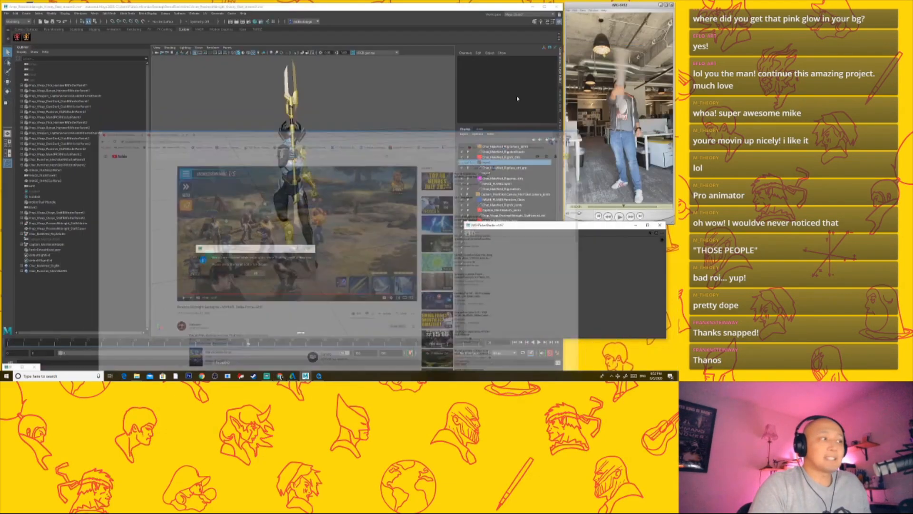
Step: Dismiss the load error message, reload the Char_MaleMed_Rig picker for this scene and select all rig controls
left_click(310, 249)
double_click(534, 264)
left_click(383, 243)
double_click(449, 238)
double_click(453, 229)
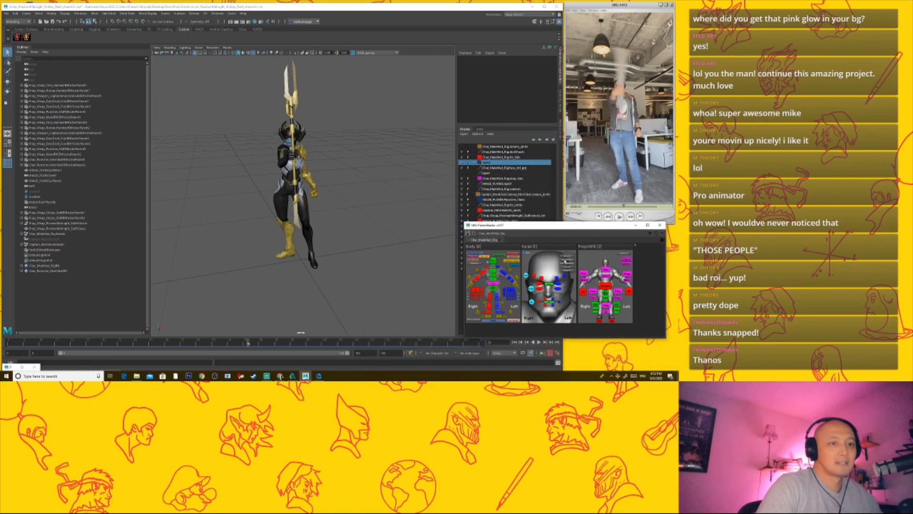
left_click(565, 257)
Step: Scrub through the blocked staff poses from the first frame to the last key pose
left_click_drag(193, 344, 10, 343)
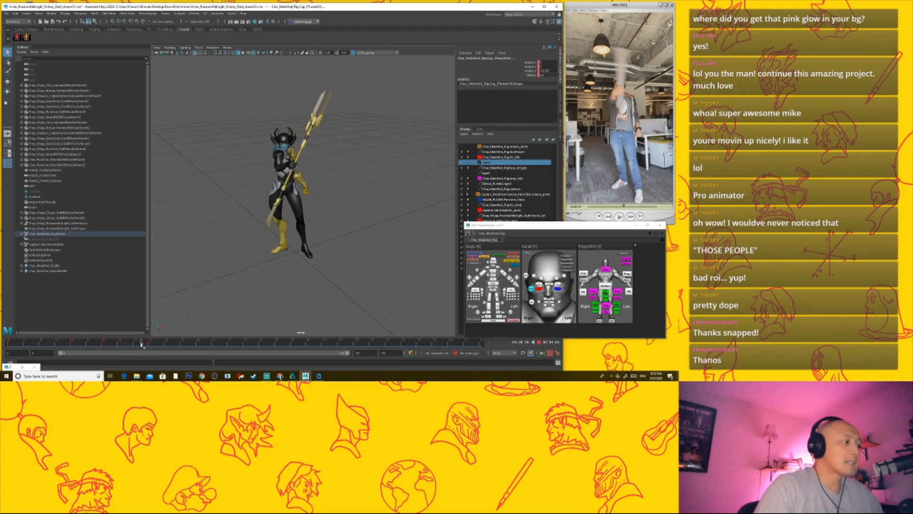
mouse_move(165, 347)
left_mouse_down()
mouse_move(113, 346)
mouse_move(122, 346)
left_mouse_up()
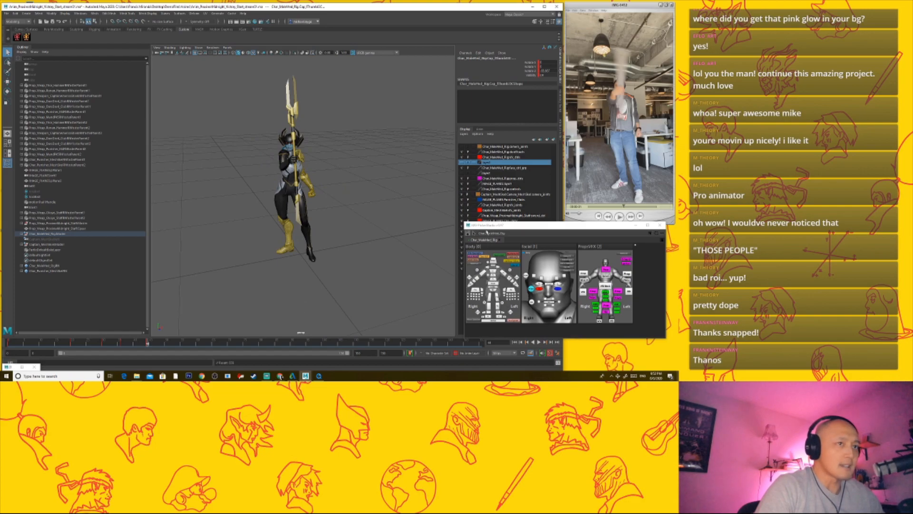
Step: Step frame by frame through the overhead staff swing in the live-action reference video
left_click(625, 208)
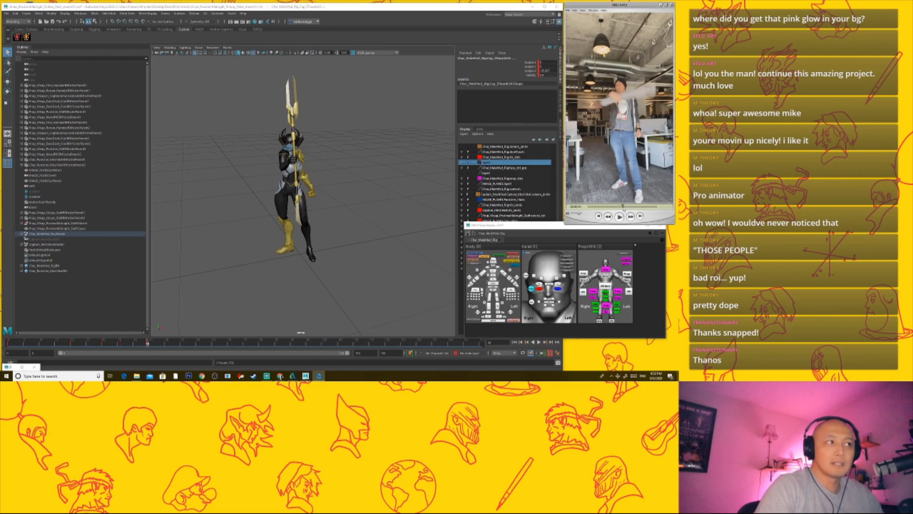
left_click_drag(626, 209, 624, 210)
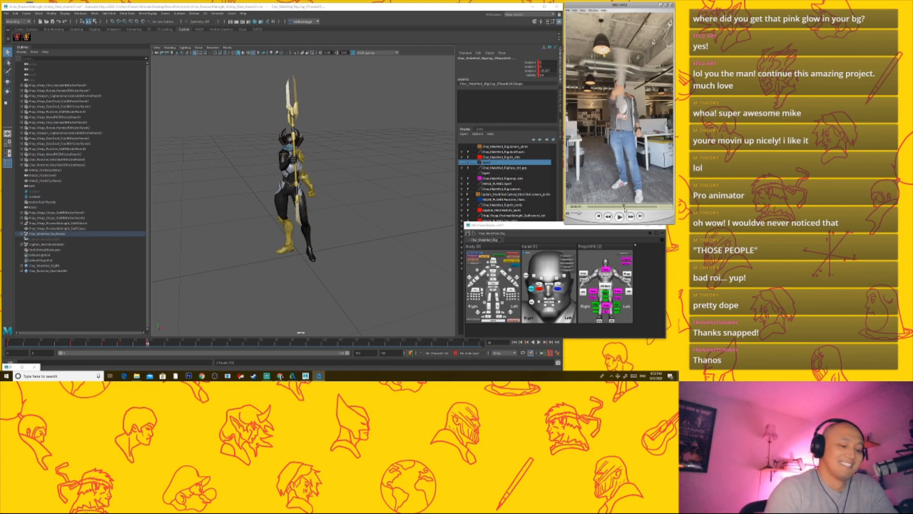
key("Right")
key("Right")
key("Right")
key("Right")
key("Right")
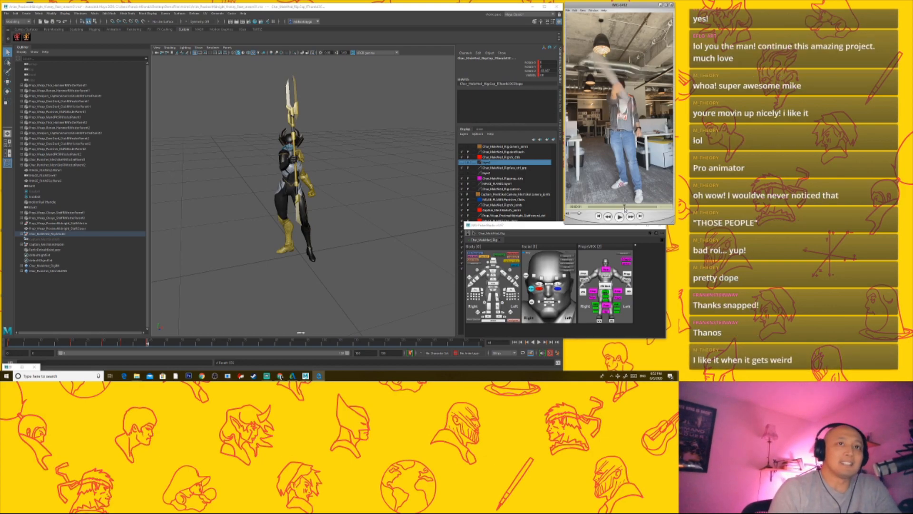
key("Right")
key("Right")
key("Right")
key("Right")
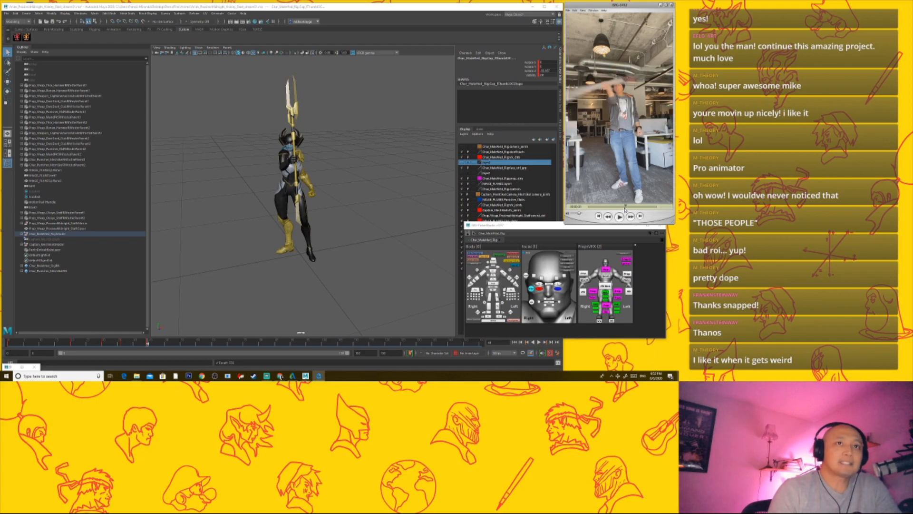
key("Left")
key("Left")
key("Left")
key("Left")
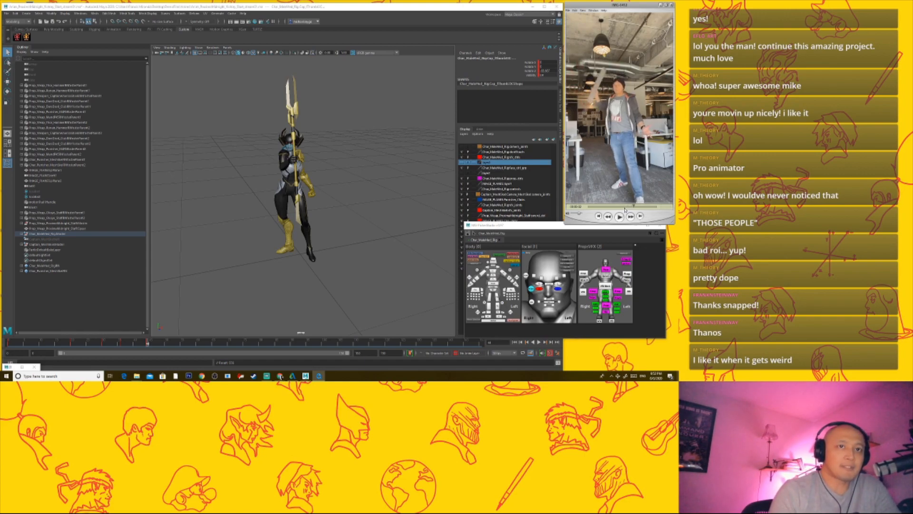
Step: Enlarge the reference video and replay the staff swing into the final pose, examining the arm and body motion
double_click(621, 6)
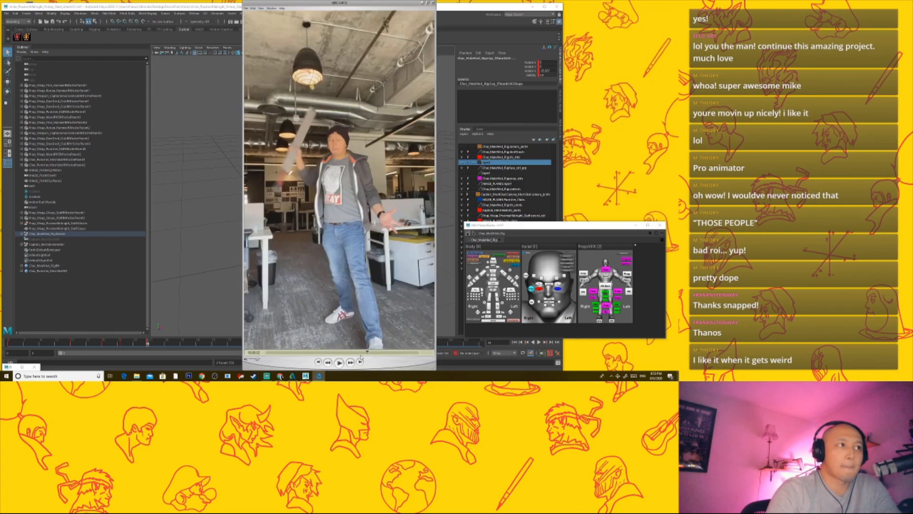
left_click_drag(368, 355, 317, 366)
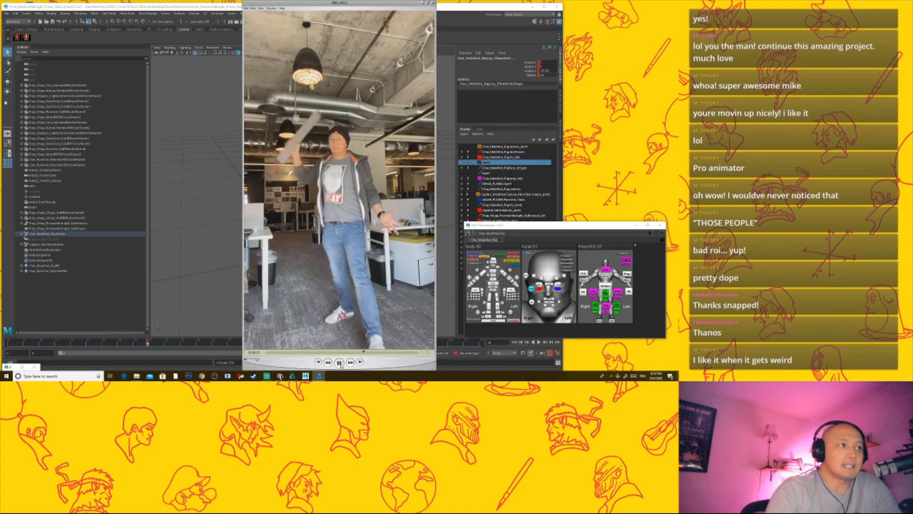
left_click(339, 363)
left_click(341, 354)
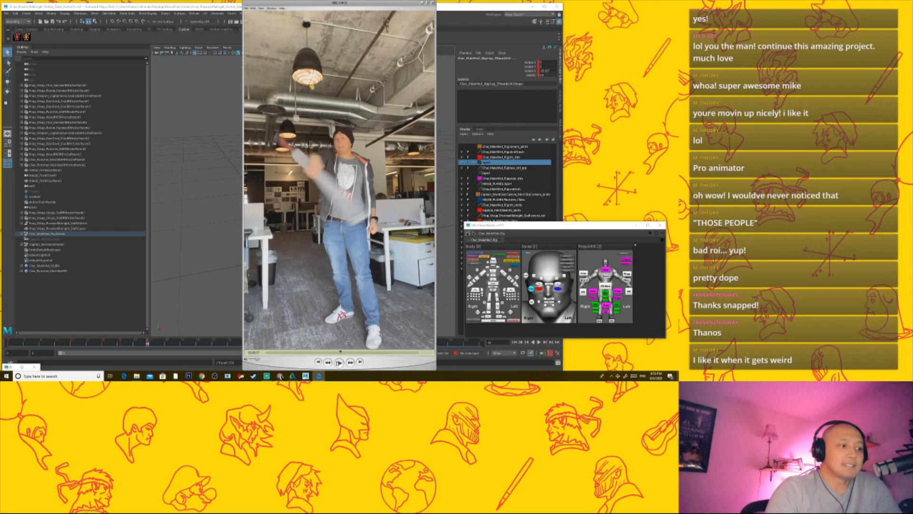
left_click(338, 363)
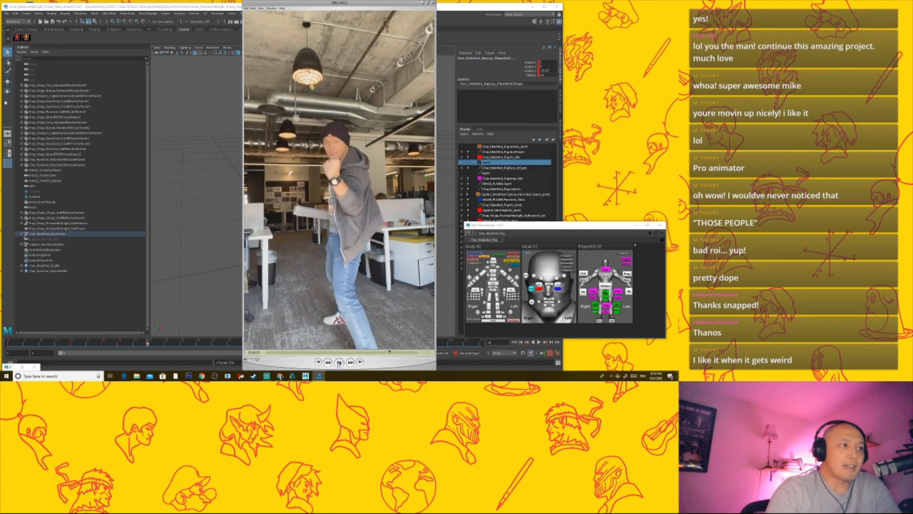
left_click(336, 353)
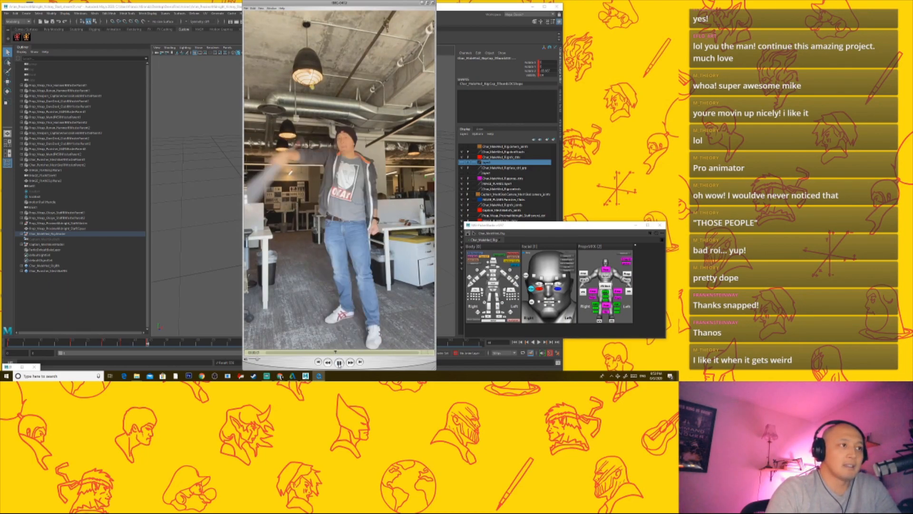
left_click(339, 363)
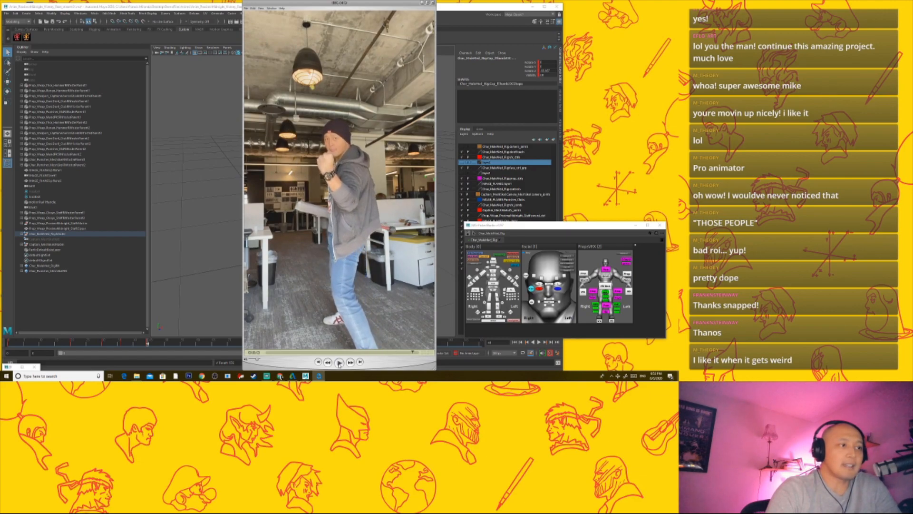
left_click_drag(346, 352, 362, 352)
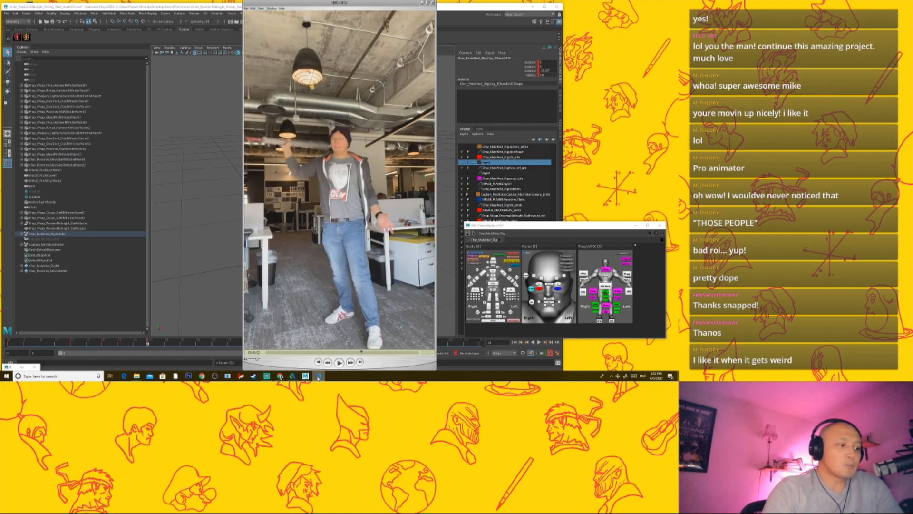
mouse_move(281, 377)
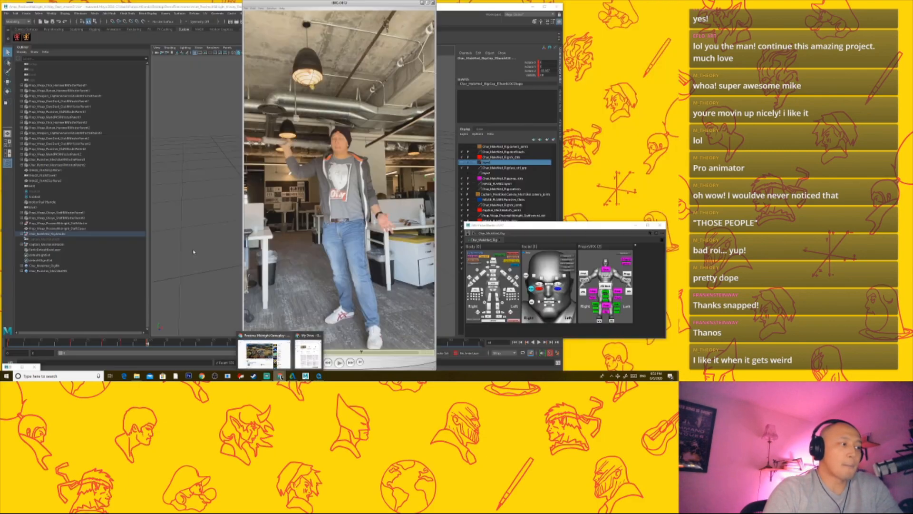
left_click(231, 211)
left_click(8, 14)
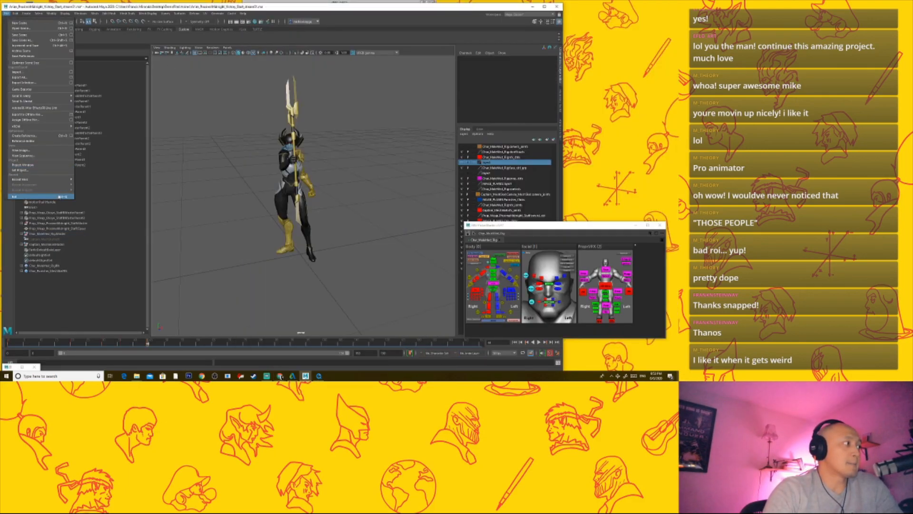
left_click(454, 194)
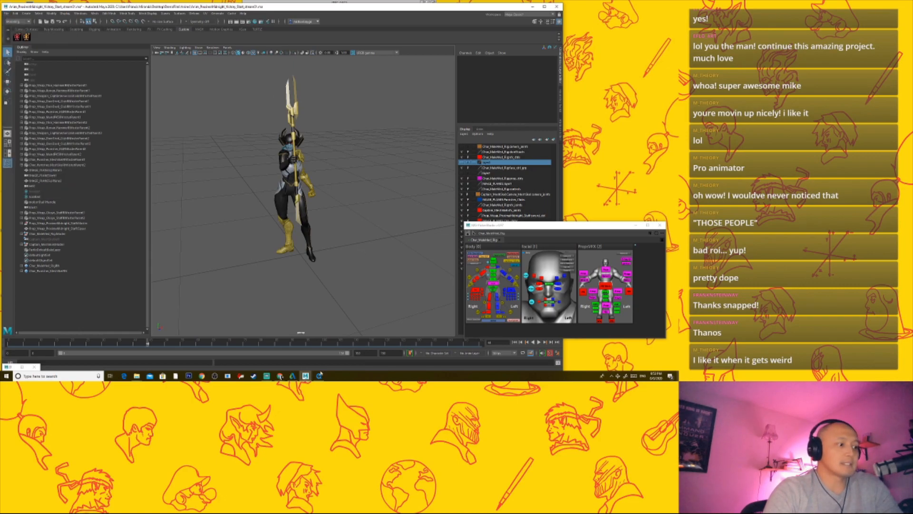
Step: Switch to the Proxima Midnight gameplay video in the browser and replay the team's victory poses in full screen
left_click(280, 377)
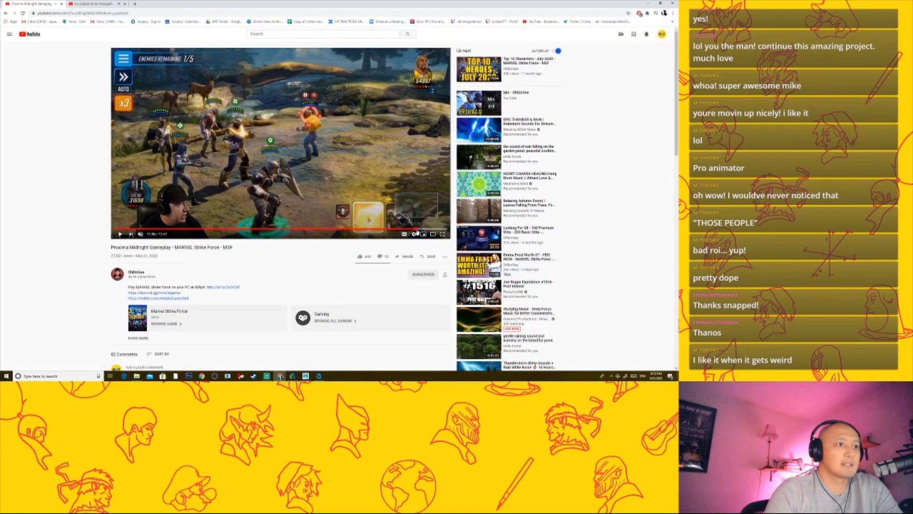
key("space")
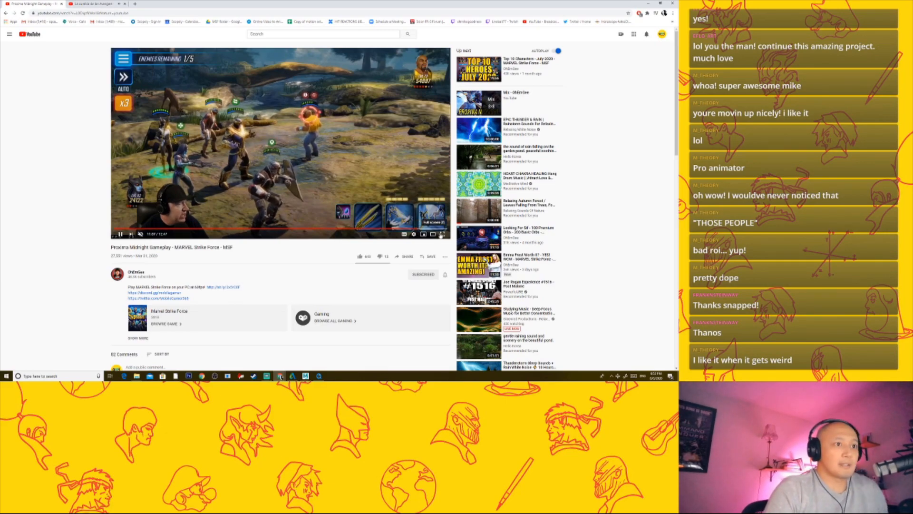
left_click(442, 234)
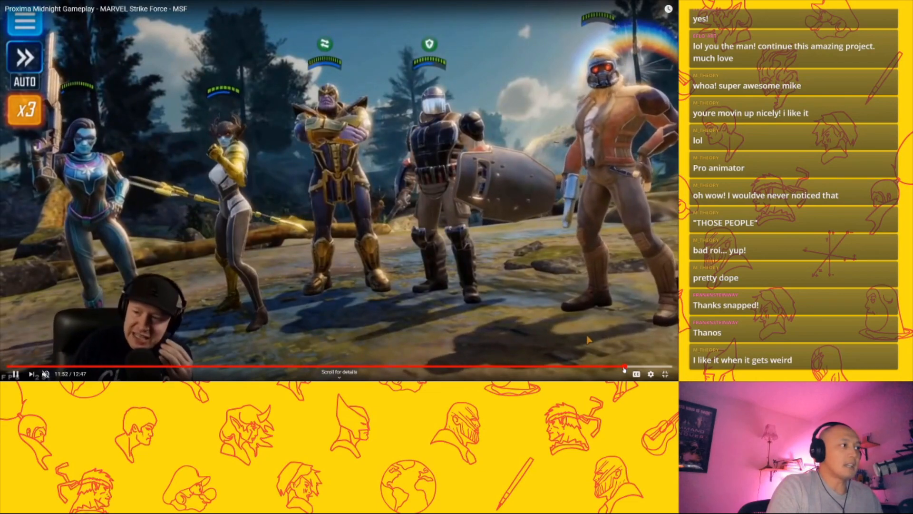
left_click(624, 368)
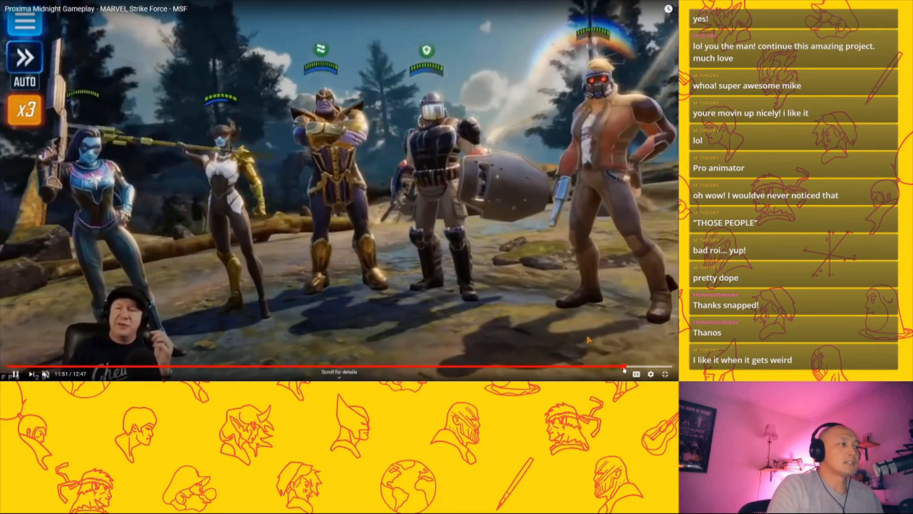
key("Escape")
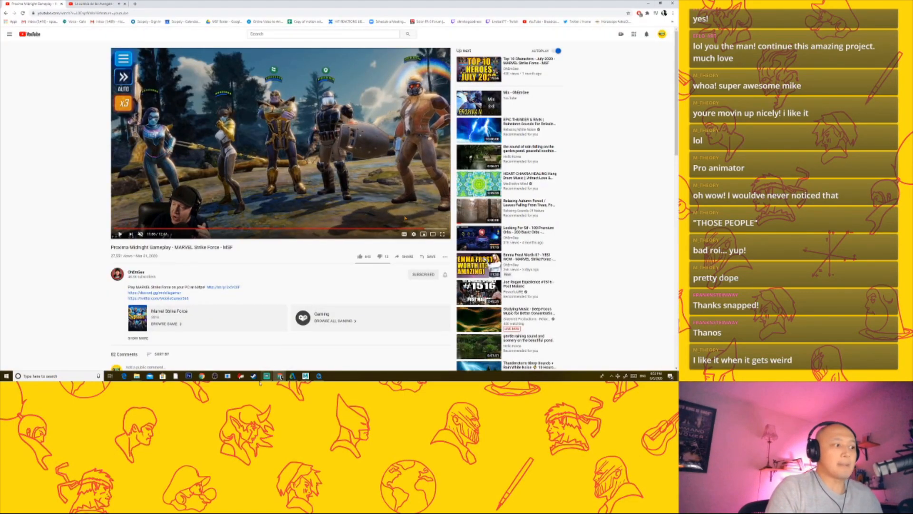
Step: Switch to the live-action reference video and replay the overhead staff swing from the raised-arm pose
left_click(319, 352)
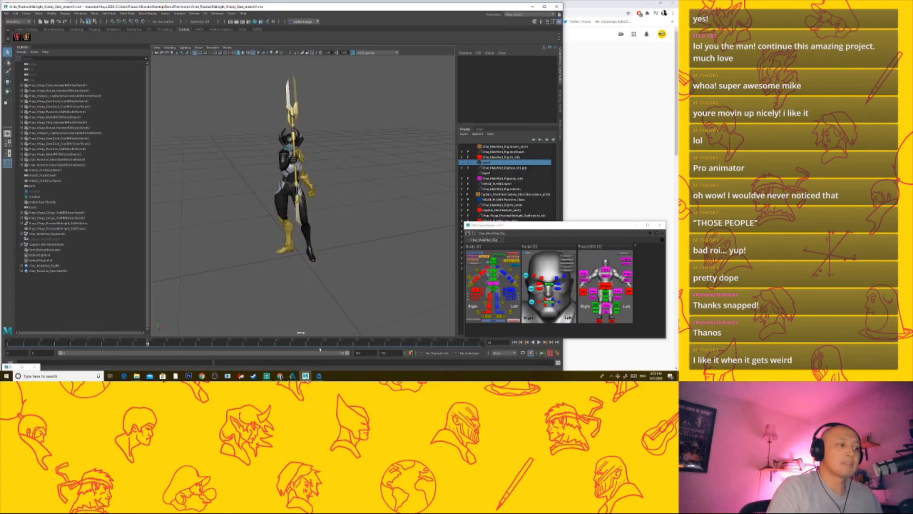
left_click(319, 376)
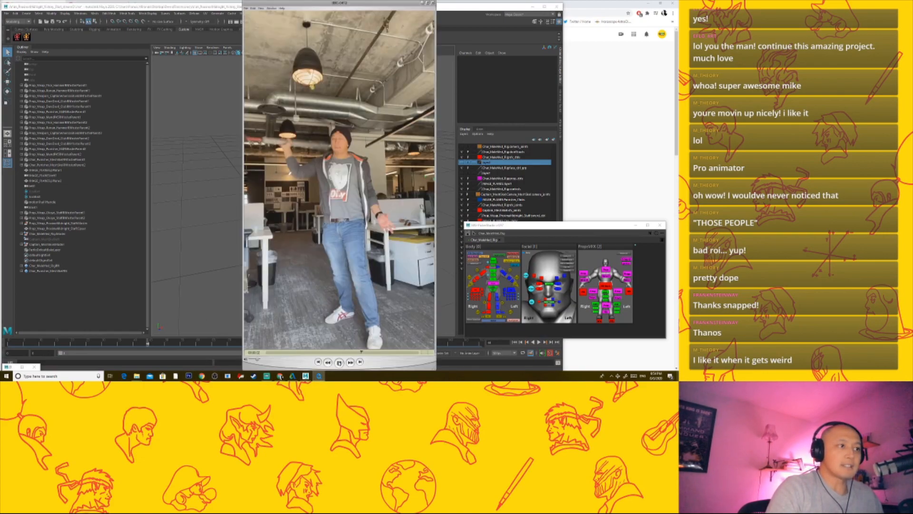
left_click(365, 353)
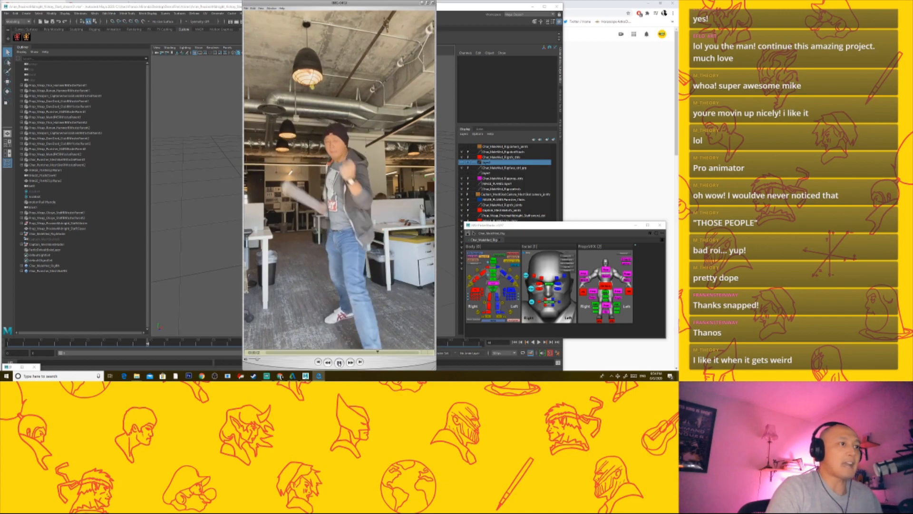
left_click(340, 363)
left_click(348, 353)
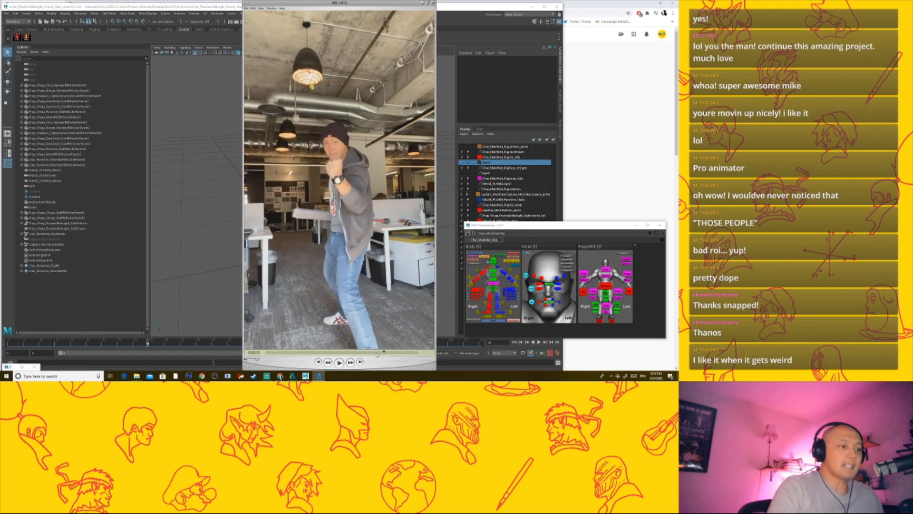
Step: Open the recent scene Anim_ProximaMidnight_Victory_Start.ma in Maya without saving changes to the current one
left_click(72, 2)
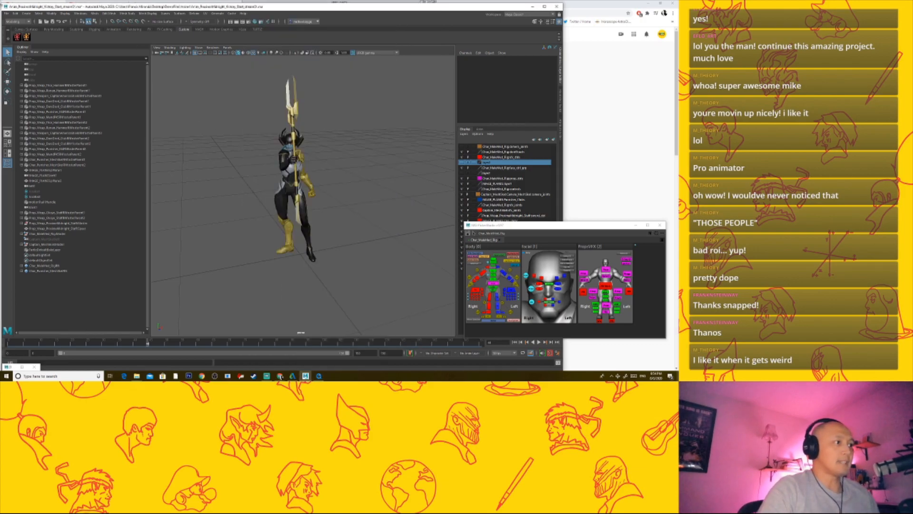
left_click(7, 13)
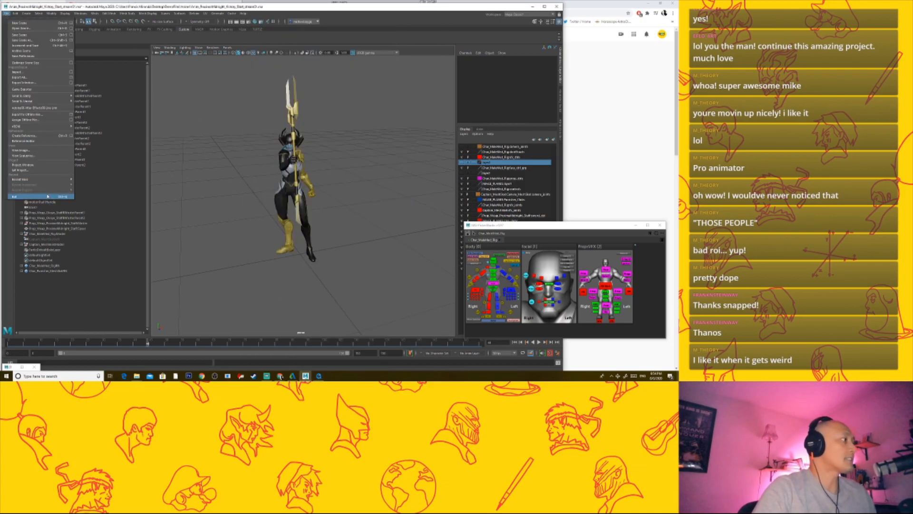
mouse_move(21, 179)
left_click(143, 185)
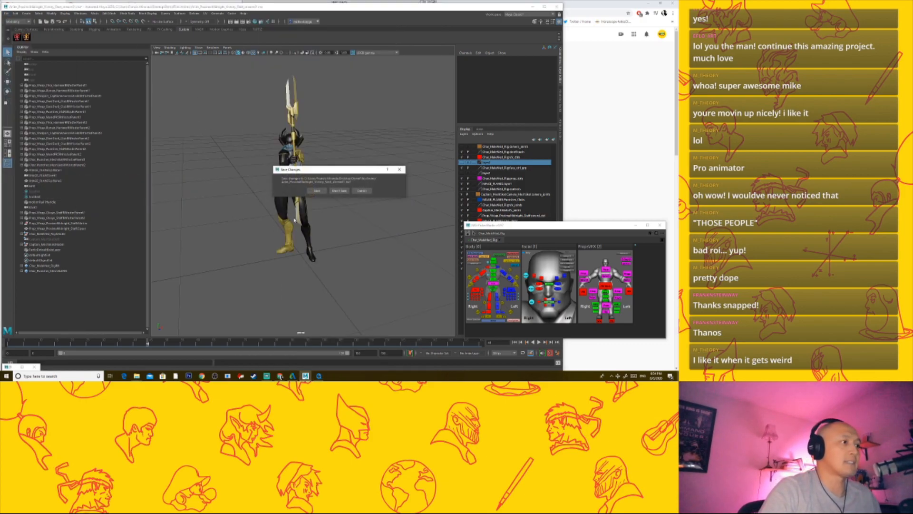
left_click(340, 192)
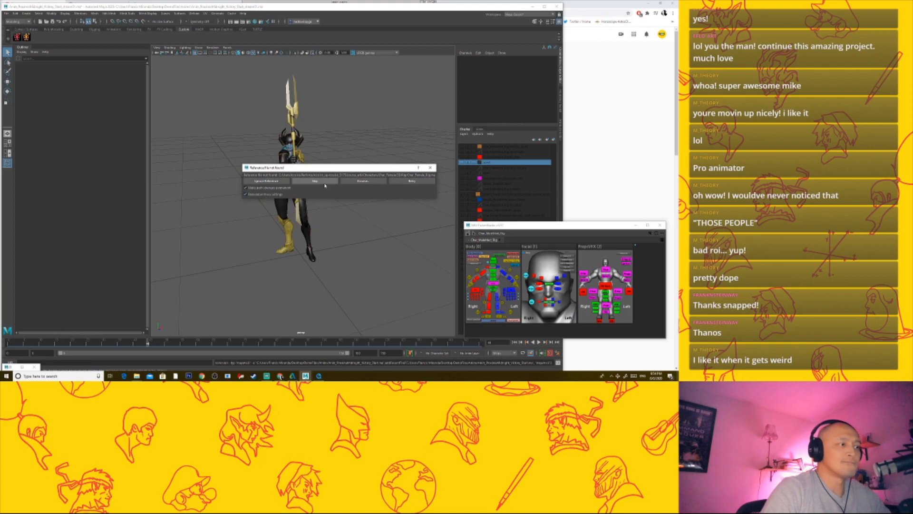
Step: Locate the missing Char_Female_Rig and Char_ProximaMidnight_MeshSkel reference files in the project folders, and cancel the search for the missing Captain America weapon
left_click(363, 181)
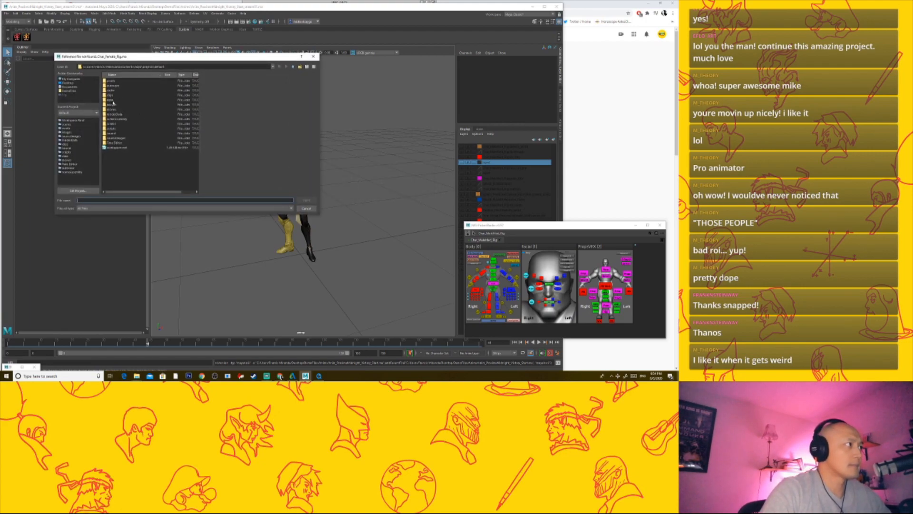
left_click(73, 91)
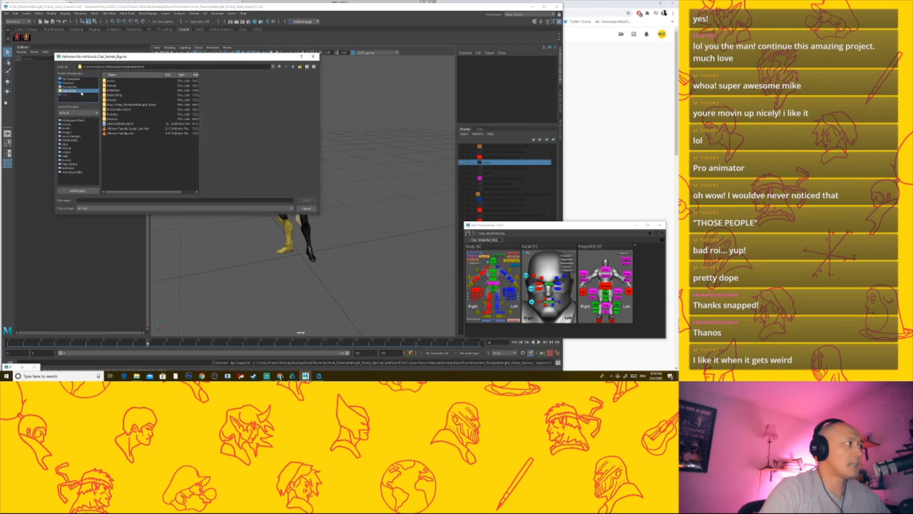
double_click(113, 86)
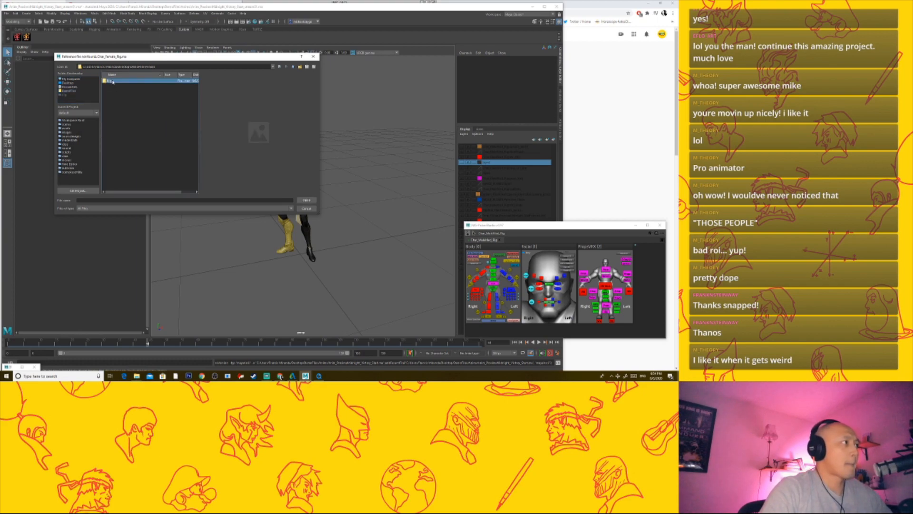
double_click(113, 82)
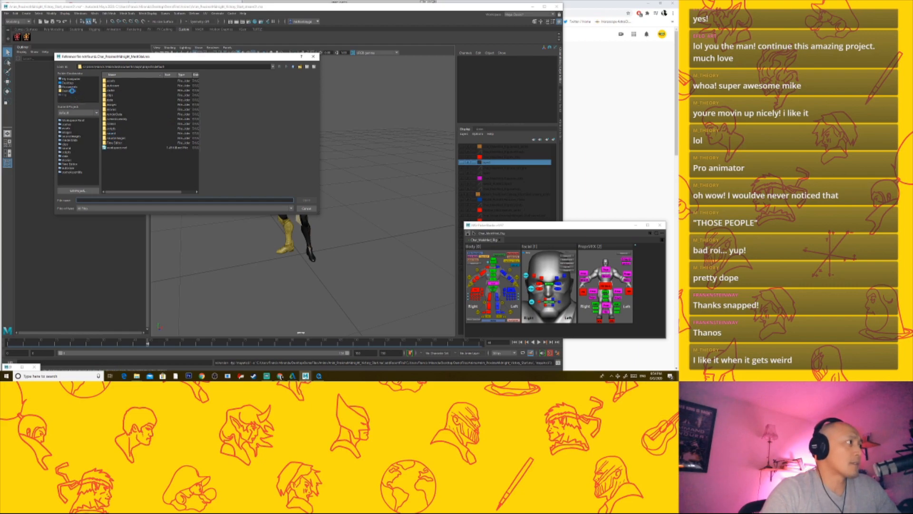
left_click(71, 91)
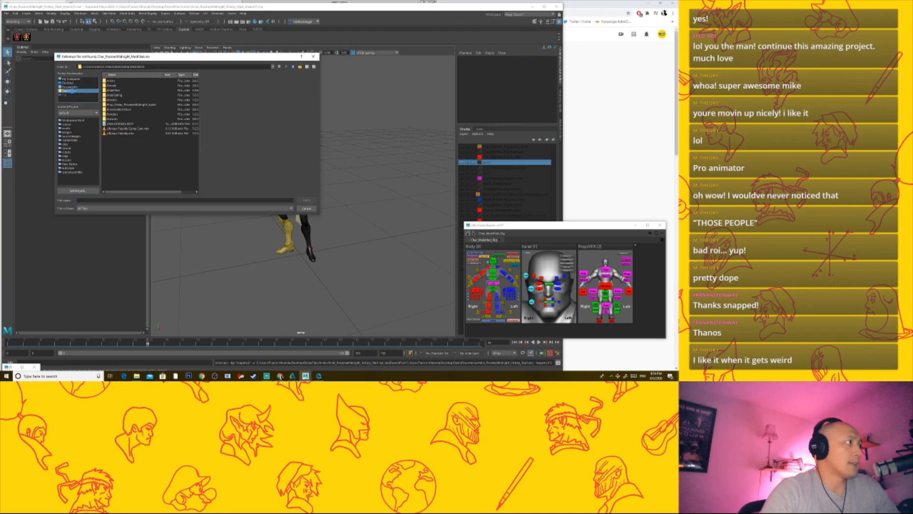
double_click(121, 109)
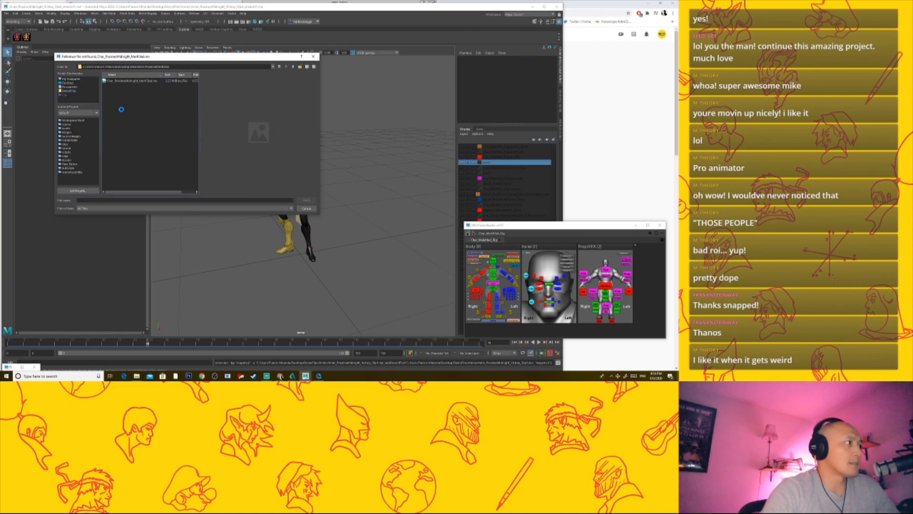
double_click(123, 81)
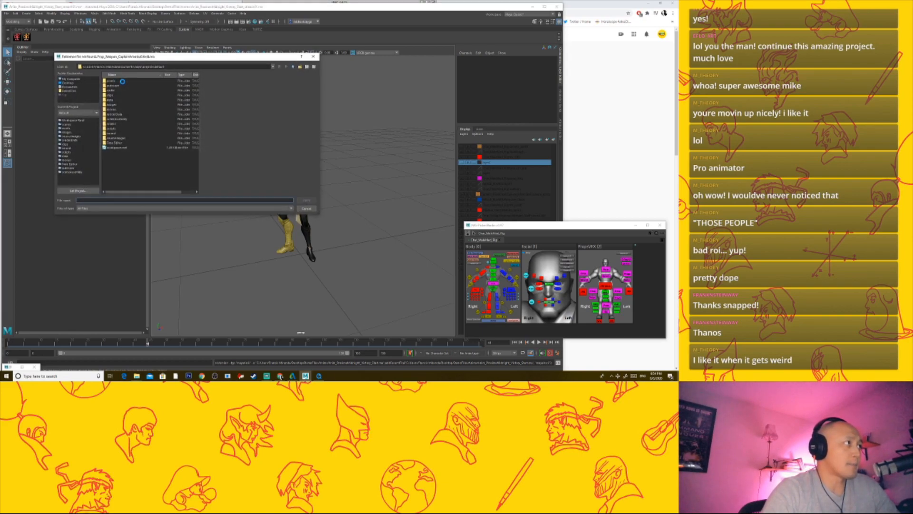
left_click(306, 208)
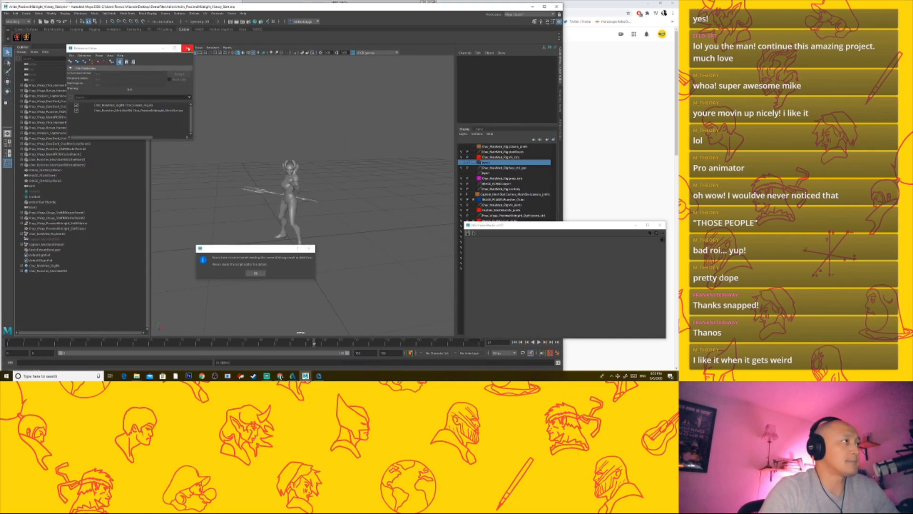
Step: Save the scene as Anim_ProximaMidnight_Victory_Start_stream02.ma and dismiss the scene read error message
left_click(7, 13)
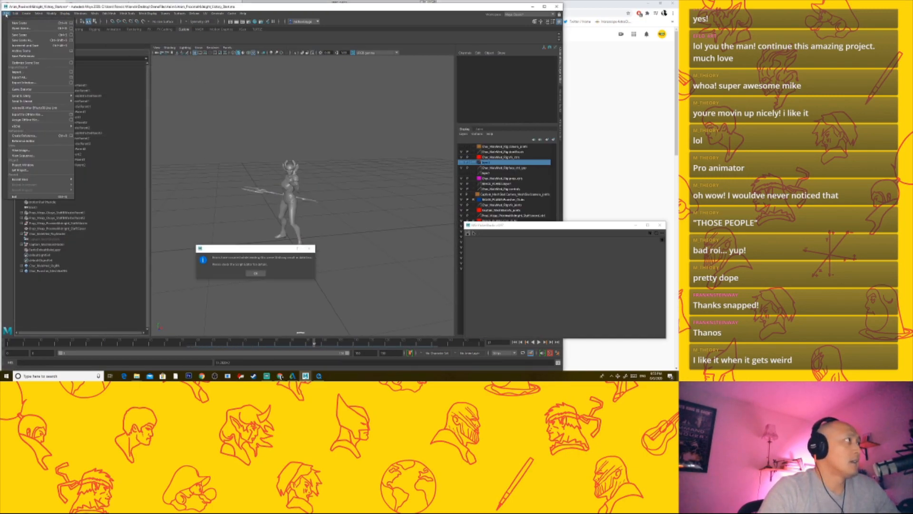
left_click(22, 40)
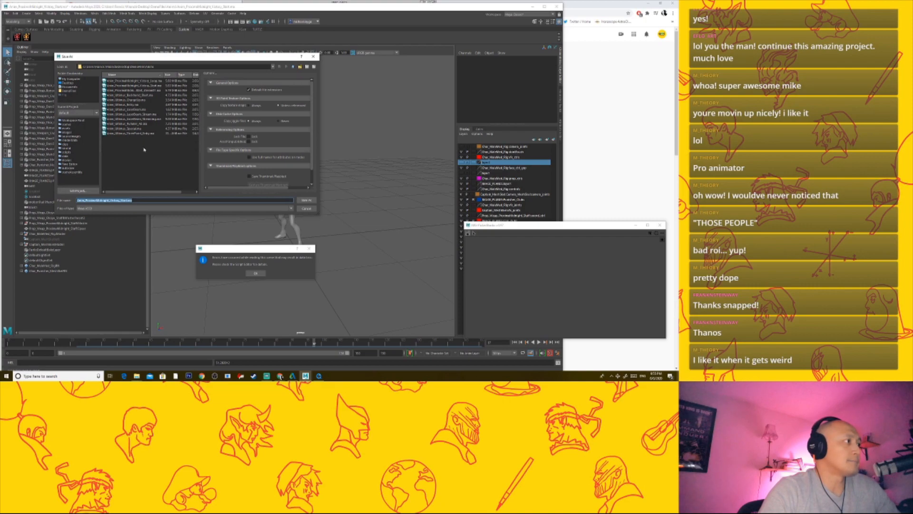
left_click(154, 90)
left_click(139, 199)
key("Return")
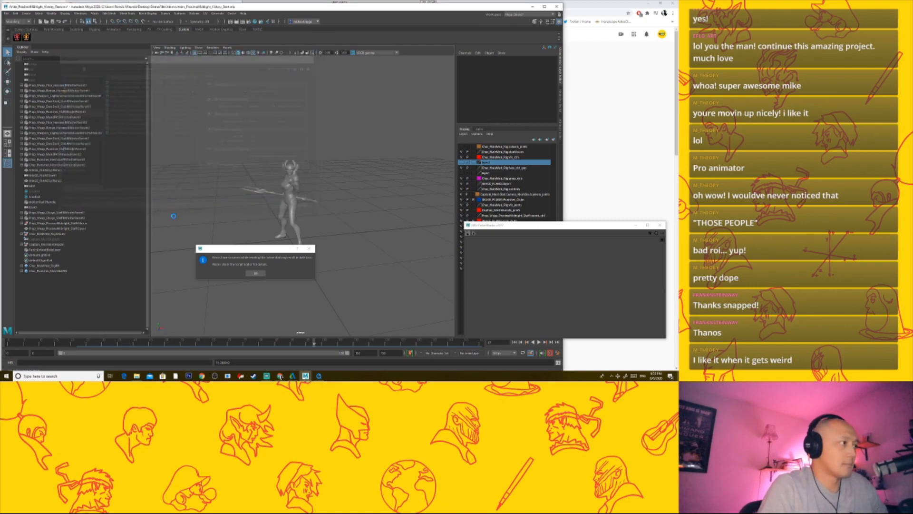
left_click(257, 275)
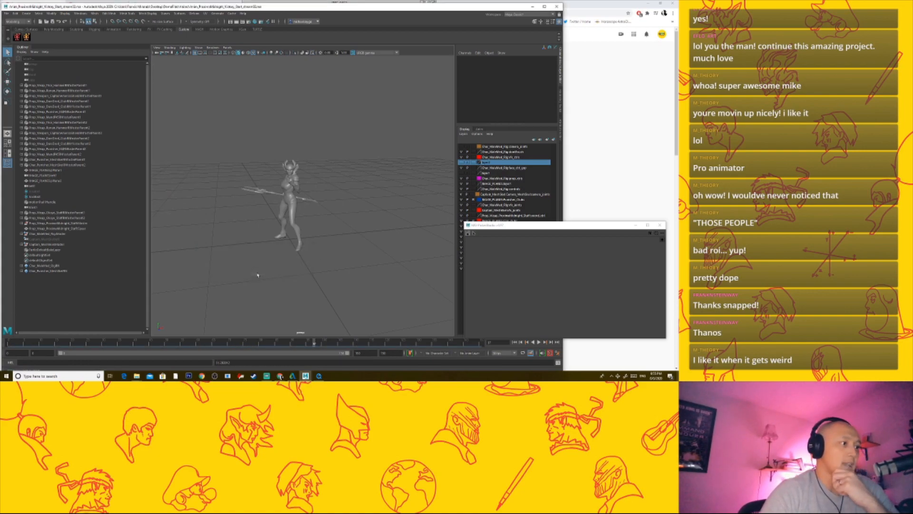
Step: Scrub back to the raised-staff pose and select the Proxima Midnight mesh, examining the full character and staff
left_click_drag(208, 343, 164, 342)
scroll(295, 238, "up", 6)
scroll(316, 242, "down", 3)
left_click(276, 209)
right_click_drag(276, 208, 300, 249, "alt")
middle_click_drag(300, 249, 313, 244, "alt")
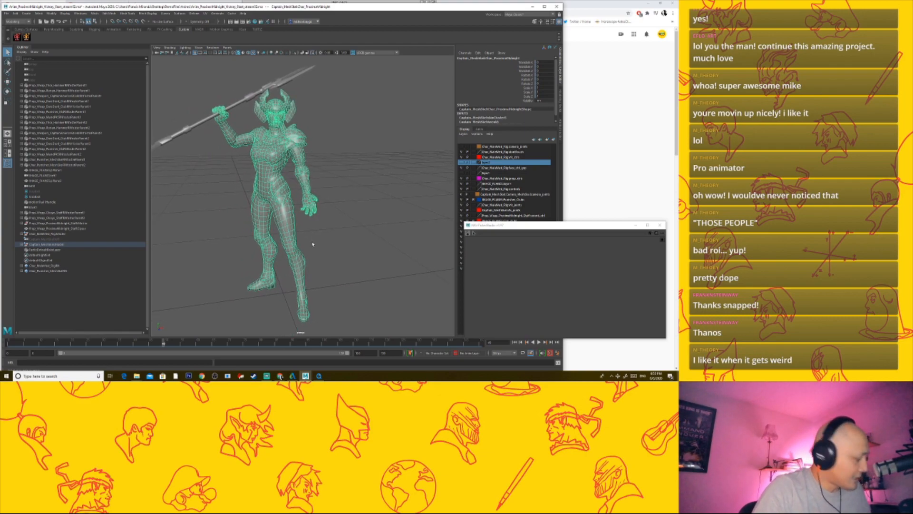
right_click_drag(336, 258, 317, 257, "alt")
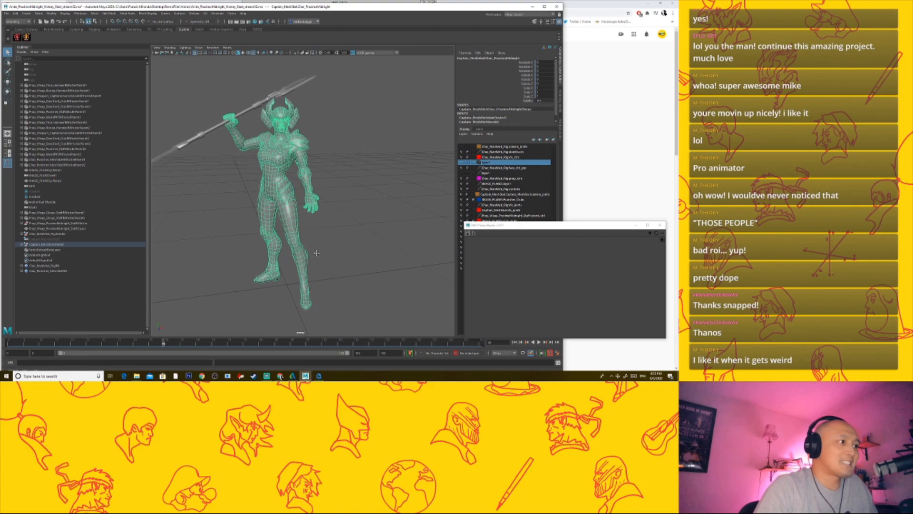
middle_click_drag(317, 257, 329, 253, "alt")
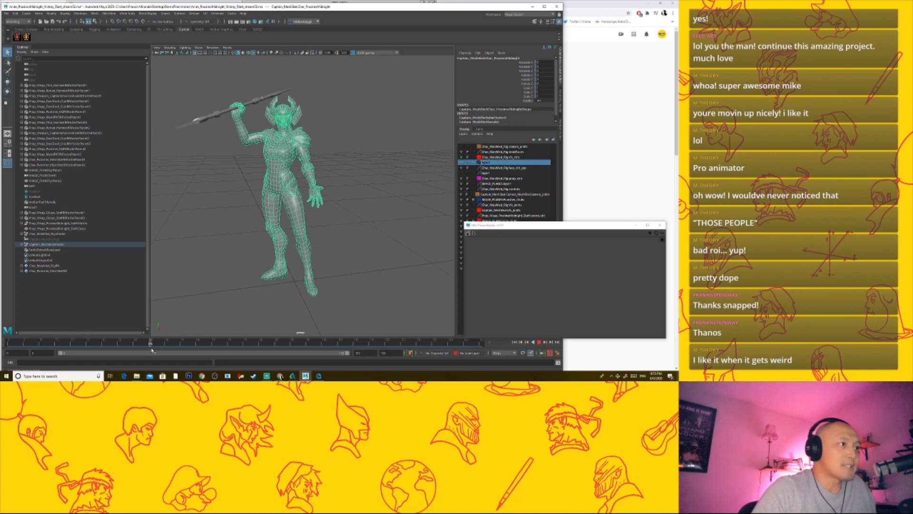
Step: Step frame by frame through the staff swing and body turn, examining the poses from the side, front and back
left_click_drag(225, 298, 269, 285, "alt")
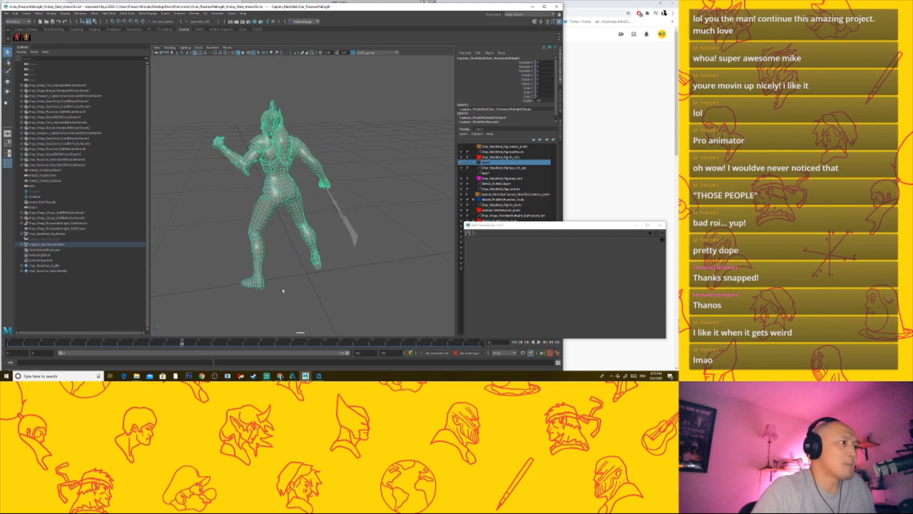
left_click_drag(284, 289, 256, 279, "alt")
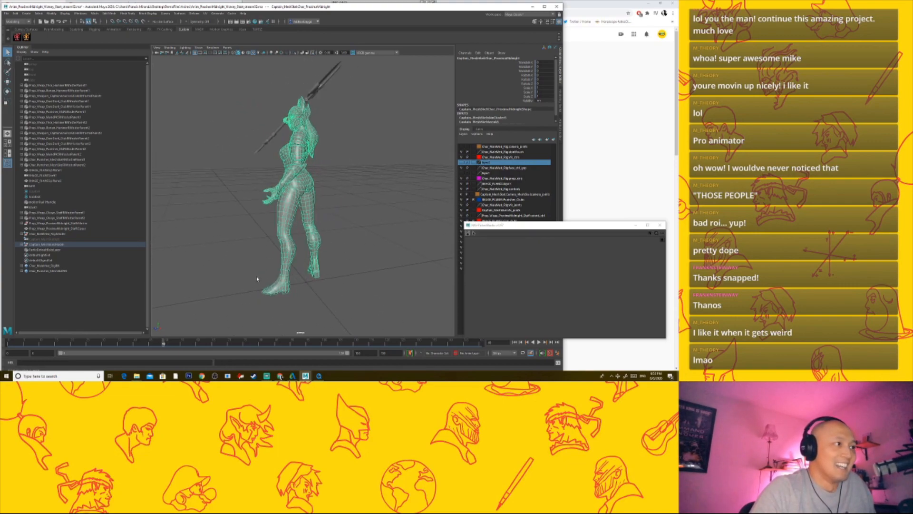
left_click_drag(172, 342, 167, 347)
left_click_drag(259, 285, 283, 287, "alt")
key("alt+period")
key("alt+period")
key("alt+period")
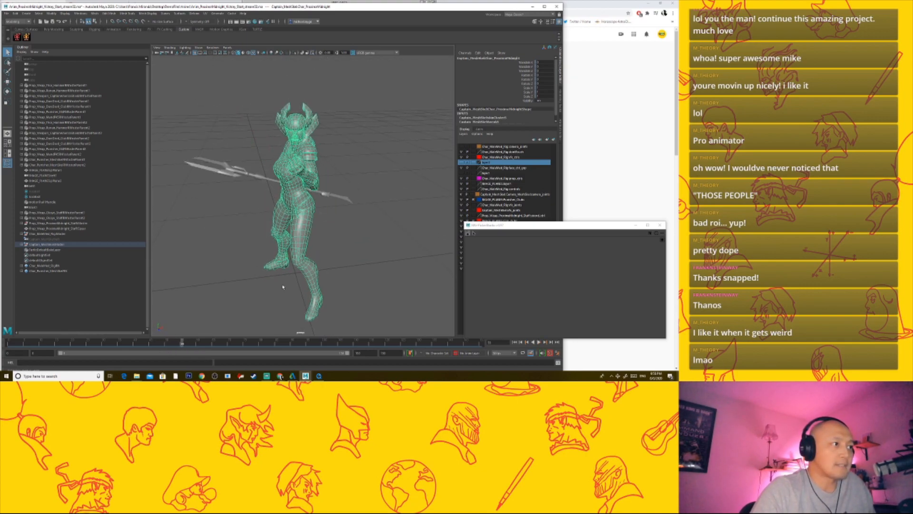
left_click_drag(186, 345, 163, 349)
left_click_drag(228, 302, 235, 288, "alt")
key("alt+period")
key("alt+period")
key("alt+period")
key("alt+period")
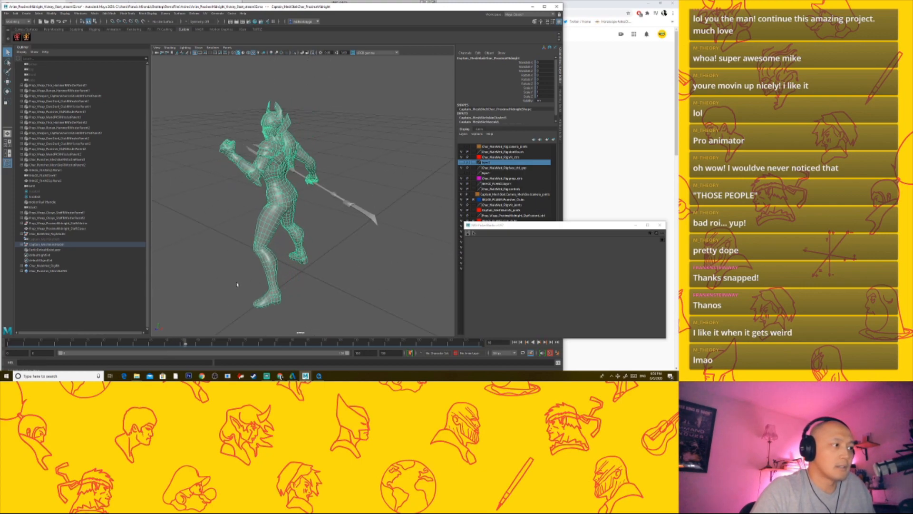
Step: Review the fist-raised pose in the live-action reference video, and return to the Maya scene
left_click(318, 376)
left_click_drag(386, 354, 368, 359)
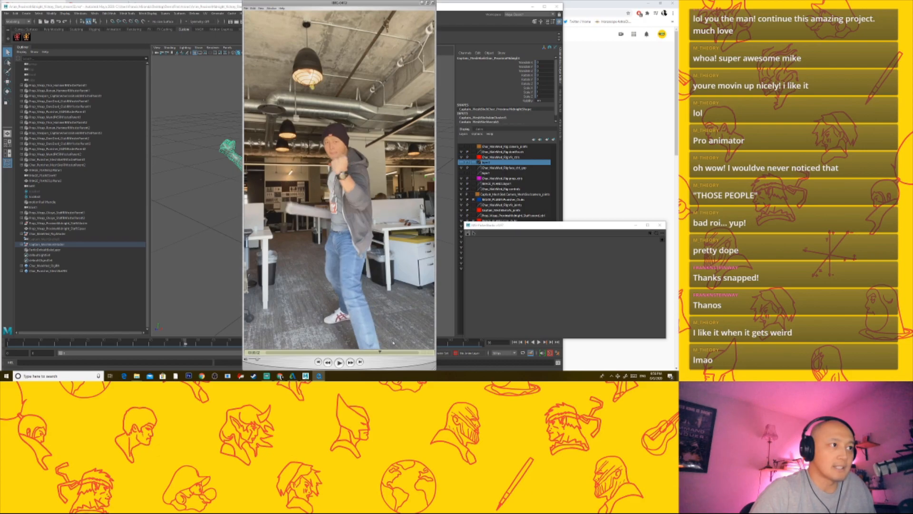
left_click(422, 3)
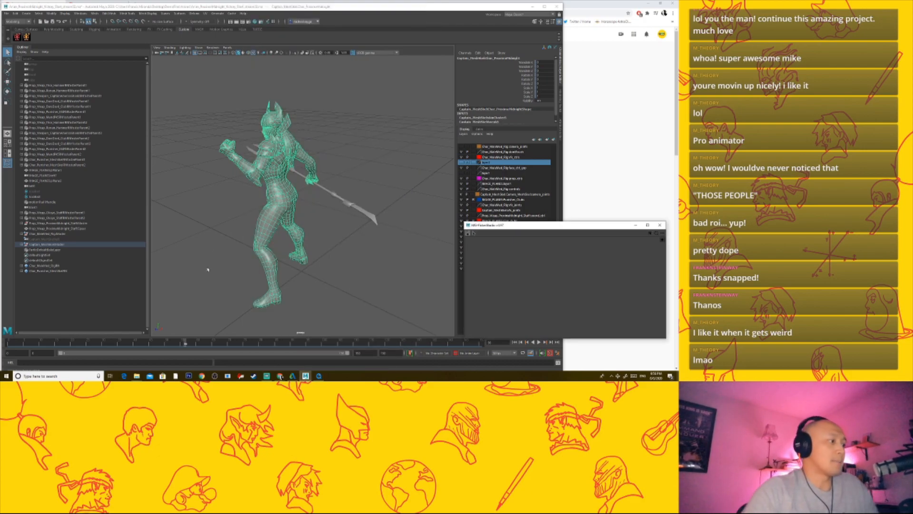
Step: Rewind the animation to its start, deselect the mesh, and play it back with the full character in view
left_click_drag(185, 343, 8, 342)
left_click(186, 293)
scroll(238, 288, "down", 3)
key("alt+v")
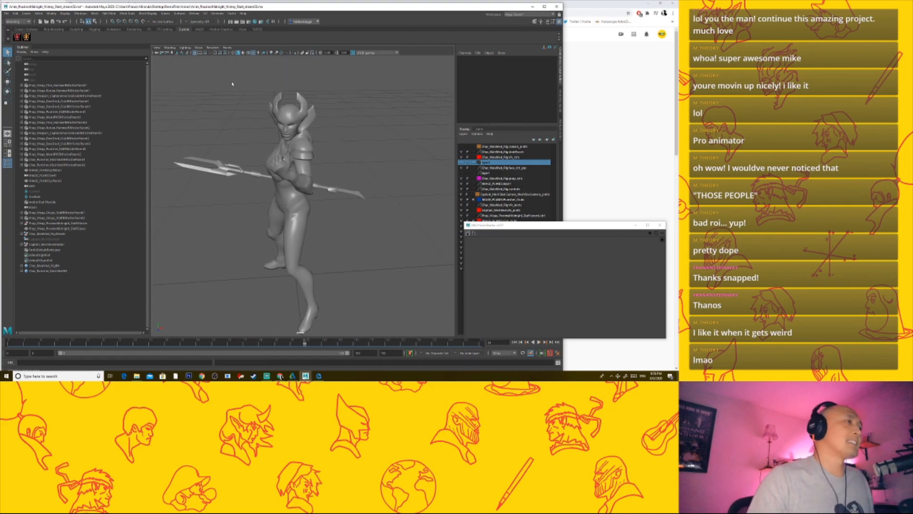
Step: Toggle the viewport display of Controllers and NURBS Curves, leaving the rig's control curves hidden
left_click(198, 48)
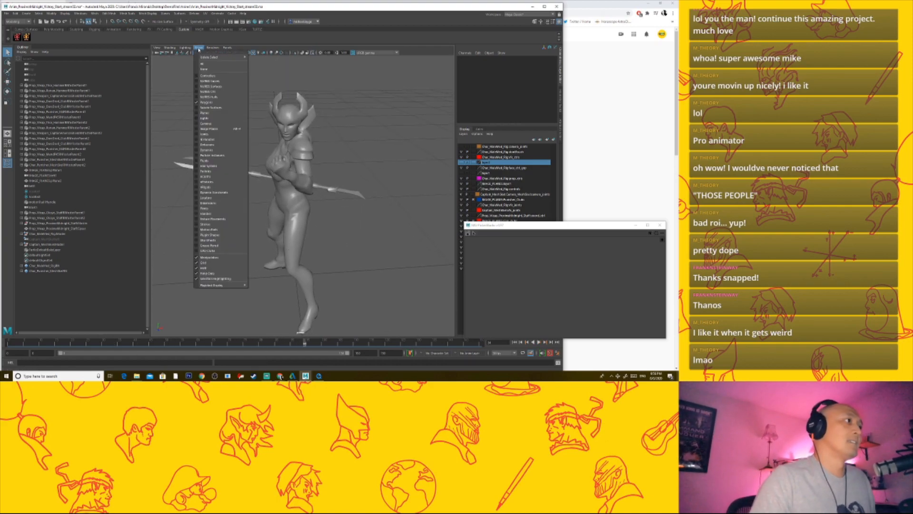
left_click(199, 81)
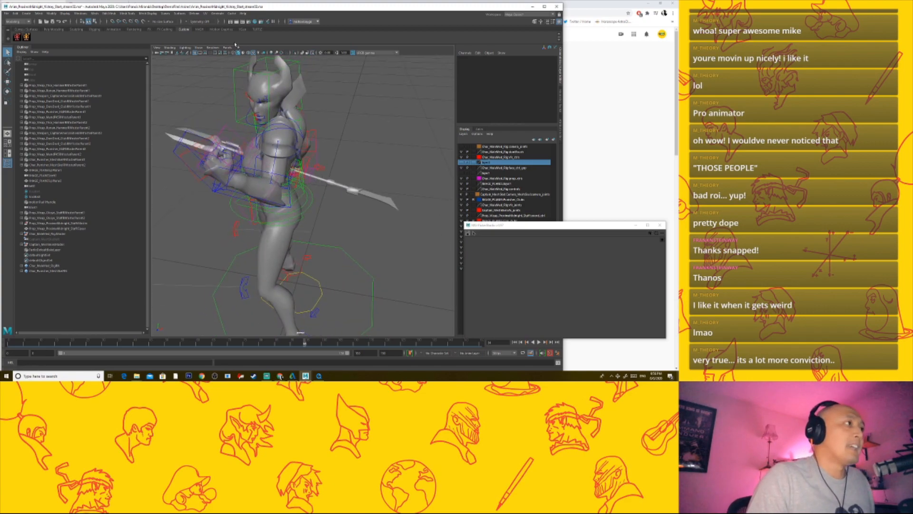
left_click(199, 48)
left_click(195, 76)
left_click(200, 48)
left_click(197, 81)
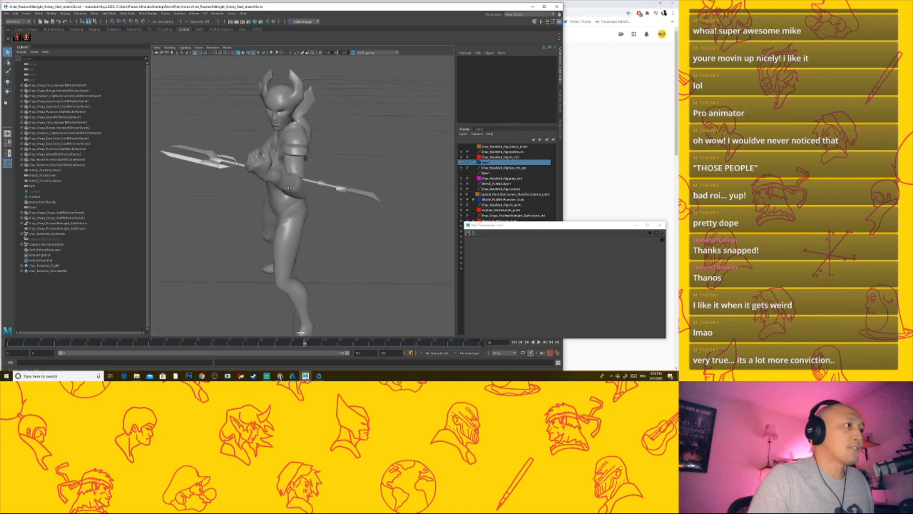
Step: Play the staff swing and body turn from earlier frames, examining the motion from the front and back
left_click(329, 138)
left_click(353, 128)
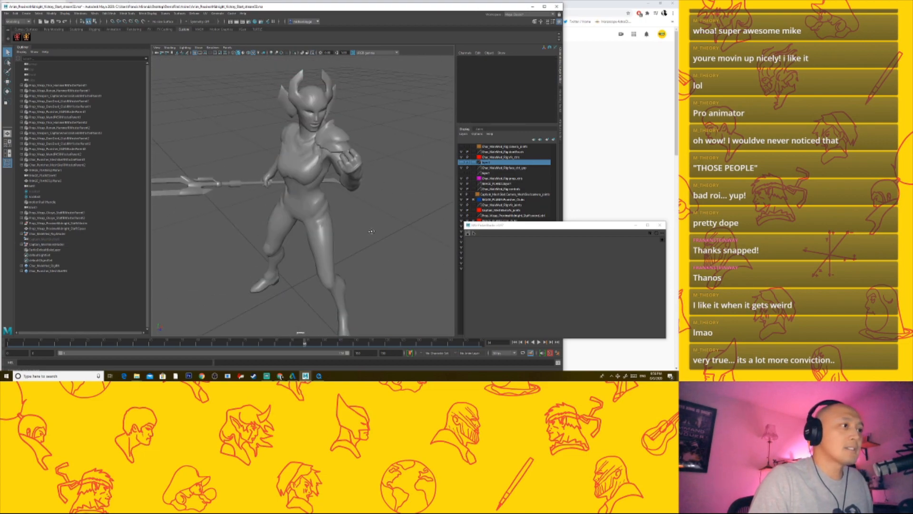
left_click(112, 344)
key("alt+v")
left_click_drag(111, 345, 78, 336)
key("alt+v")
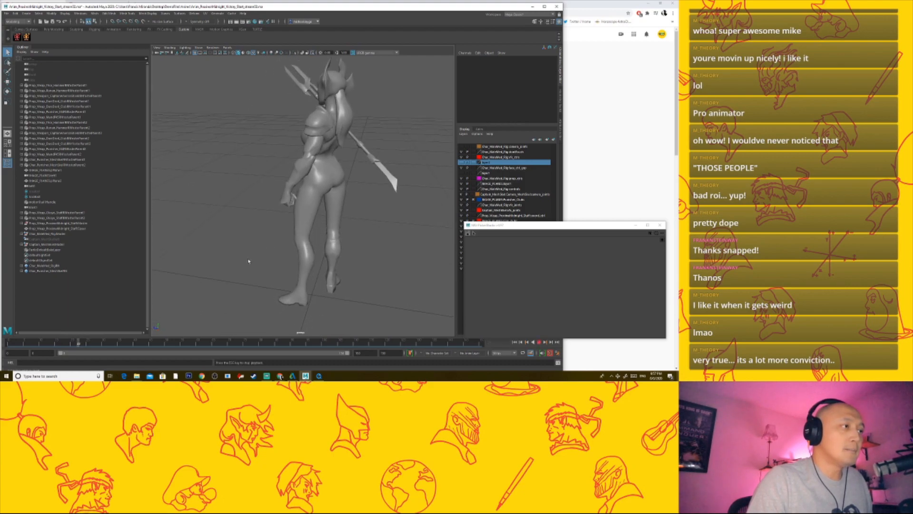
left_click_drag(263, 246, 303, 267, "alt")
key("alt+v")
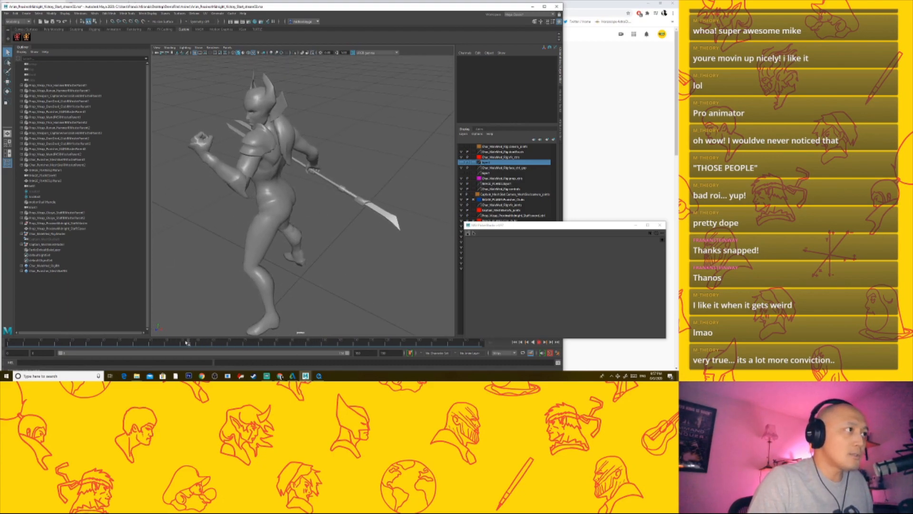
Step: Display the rig's NURBS Curves in the viewport and select the shoulder armor control on the raised-fist arm
left_click(199, 48)
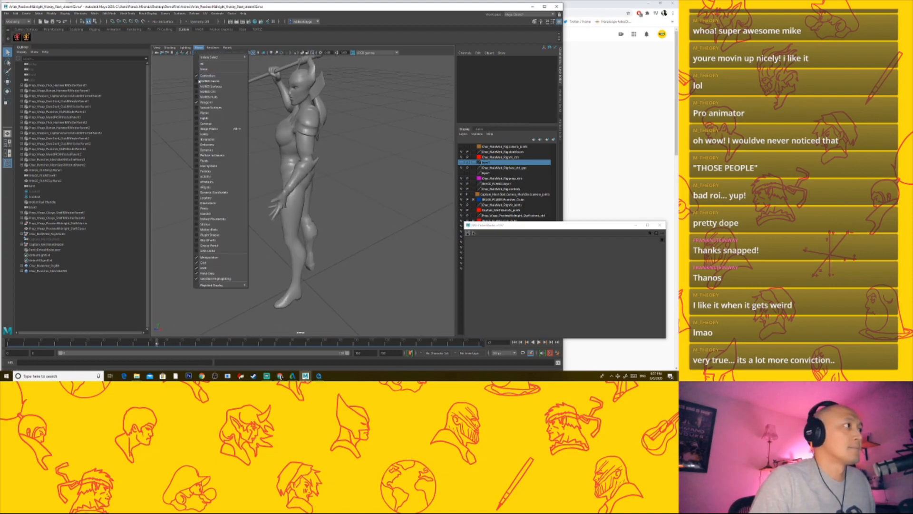
left_click(212, 82)
right_click_drag(278, 162, 304, 173, "alt")
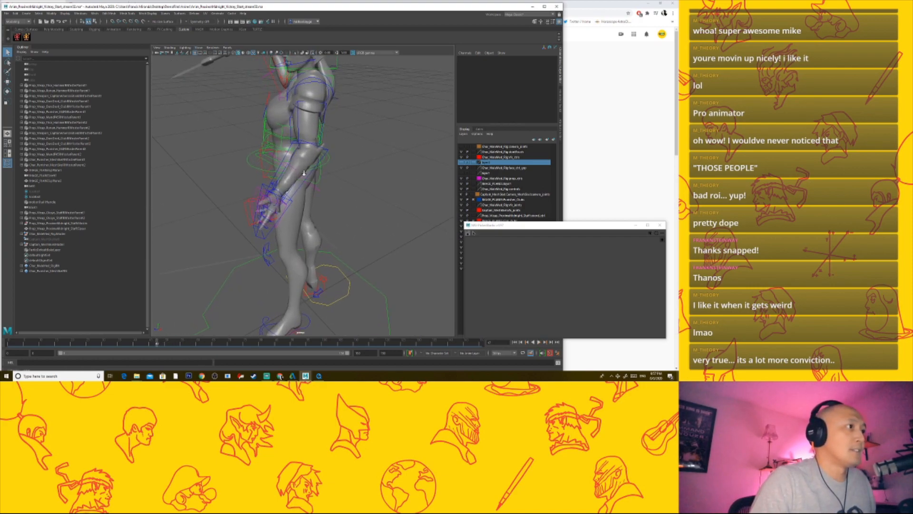
left_click(294, 87)
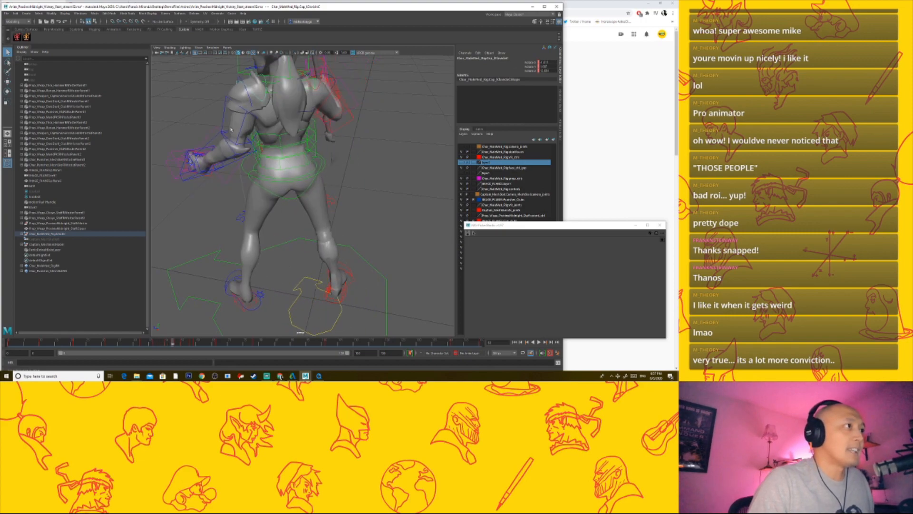
left_click(225, 95)
left_click(240, 79)
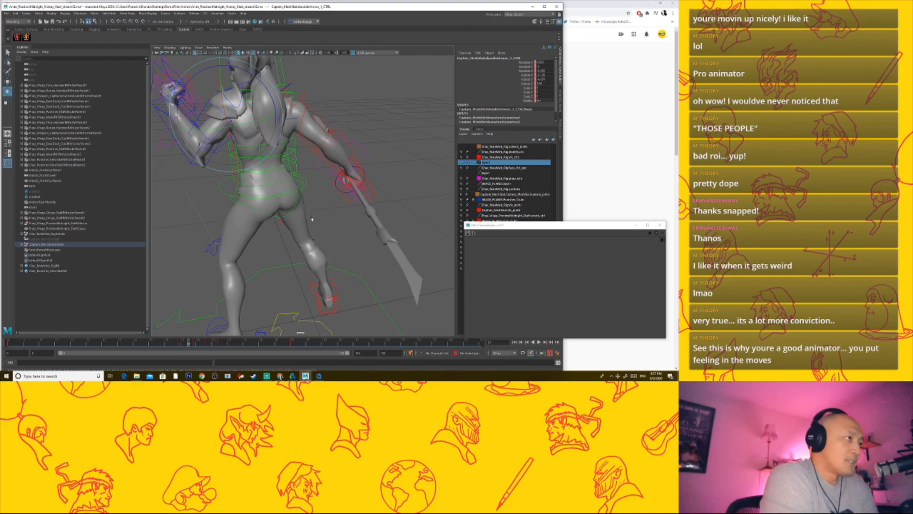
Step: Step back and forward through the staff swing, checking the arm and shoulder armor from the front and side
left_click_drag(344, 183, 341, 164, "alt")
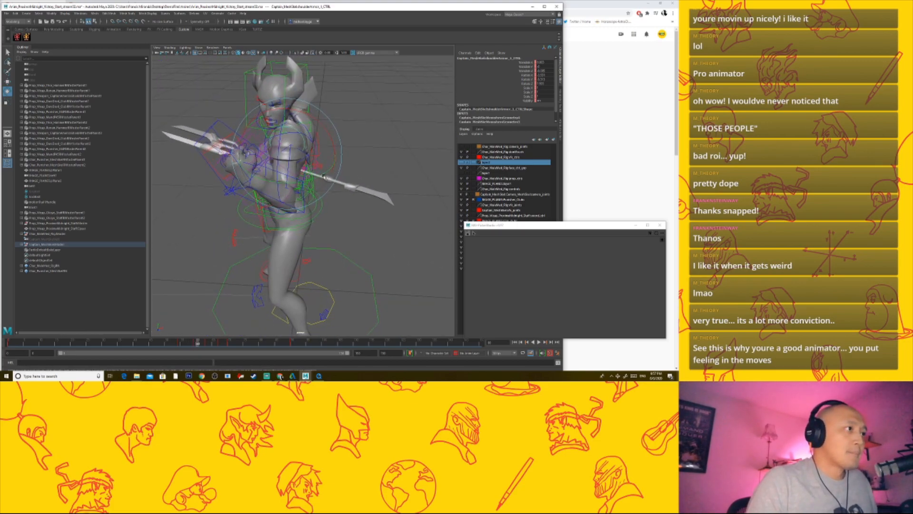
left_click_drag(324, 174, 337, 177, "alt")
key("alt+comma")
key("alt+comma")
key("alt+comma")
key("alt+comma")
key("alt+comma")
key("alt+comma")
key("alt+comma")
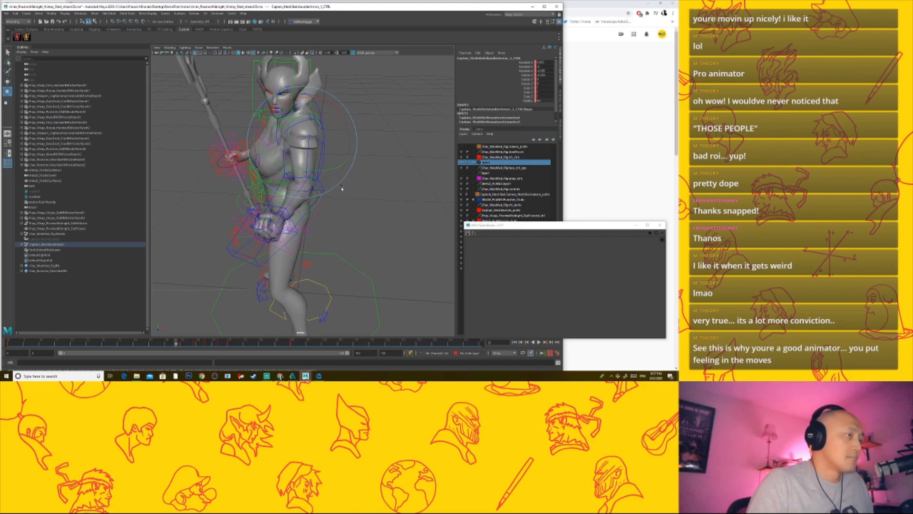
key("alt+period")
key("alt+period")
key("alt+period")
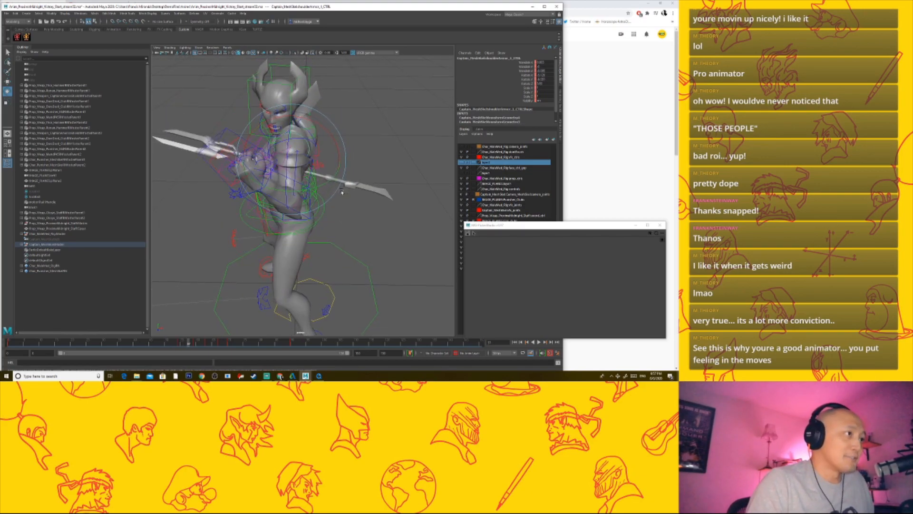
Step: Compare neighbouring frames of the body turn while circling around to the character's back
left_click_drag(341, 203, 302, 204, "alt")
key("alt+comma")
key("alt+comma")
key("alt+period")
key("alt+period")
right_click_drag(302, 204, 317, 215, "alt")
key("alt+comma")
mouse_move(317, 216)
left_mouse_down("alt")
mouse_move(288, 218)
mouse_move(299, 217)
left_mouse_up("alt")
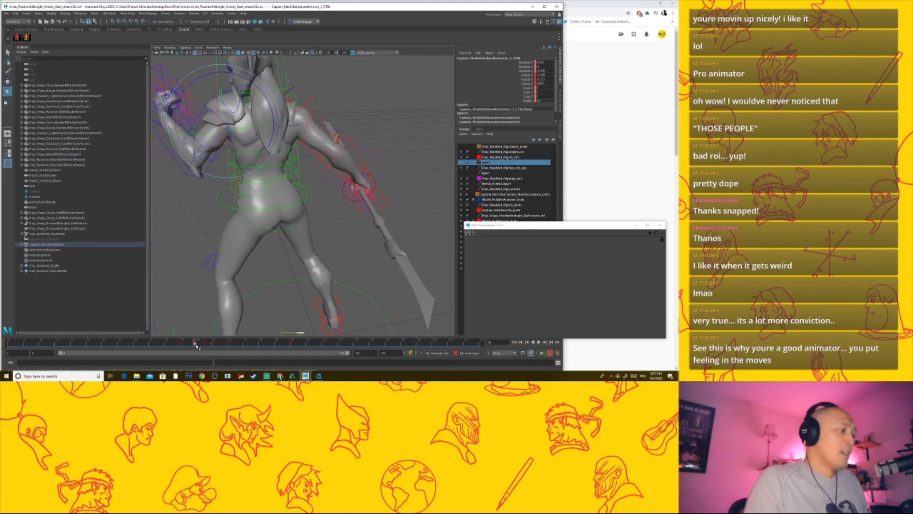
Step: Scrub around the fist-raised pose and return to where the body settles into it
left_click_drag(196, 346, 208, 346)
key("comma")
left_click(211, 341)
left_click_drag(208, 346, 189, 346)
Step: Step frame by frame forward and back through the settle, examining the shoulders, raised fist and staff from behind
left_click_drag(200, 288, 252, 286, "alt")
key("alt+period")
key("alt+period")
key("alt+period")
key("alt+period")
key("alt+period")
key("alt+period")
key("alt+period")
key("alt+period")
key("alt+period")
key("alt+comma")
key("alt+comma")
key("alt+comma")
key("alt+comma")
key("alt+comma")
key("alt+comma")
key("alt+comma")
key("alt+comma")
key("alt+comma")
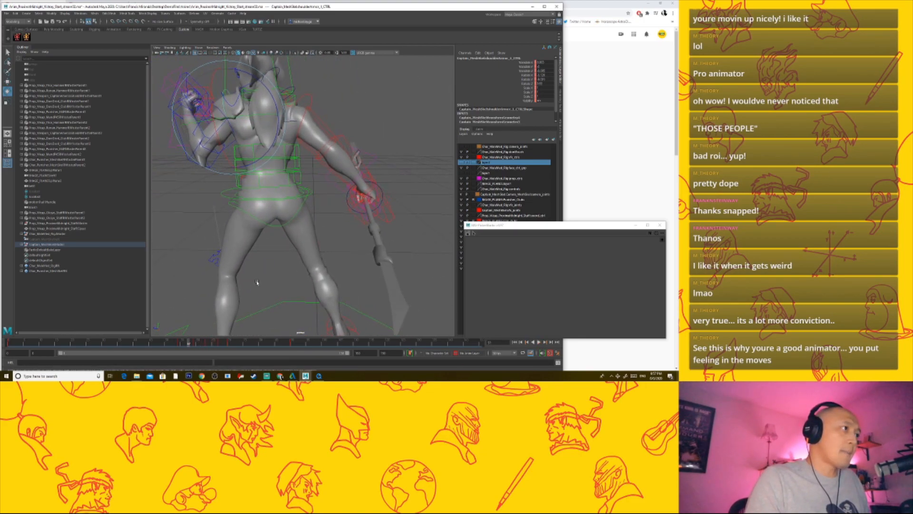
key("alt+comma")
key("alt+comma")
left_click_drag(248, 254, 260, 253, "alt")
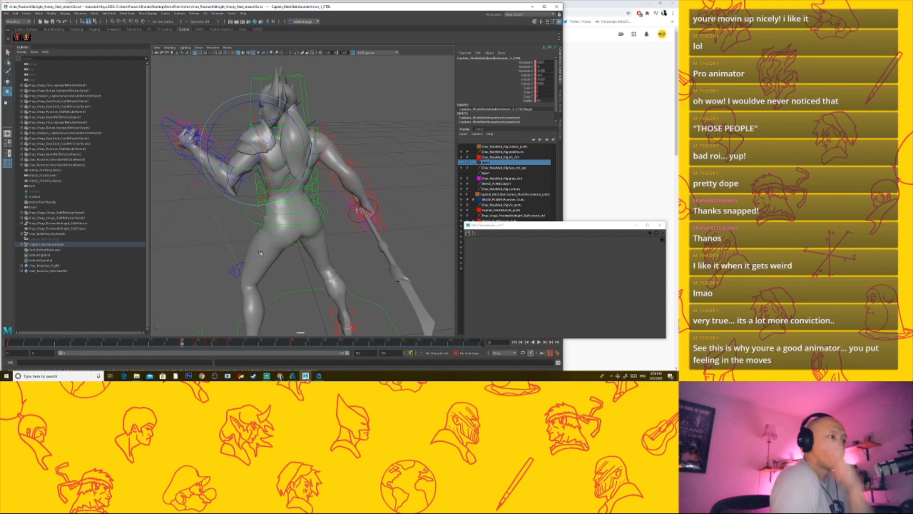
Step: Examine the fist-raised pose from behind, the side and above, and reselect the shoulder armor control
right_click_drag(261, 228, 287, 220, "alt")
left_click_drag(287, 220, 290, 235, "alt")
right_click_drag(289, 235, 275, 259, "alt")
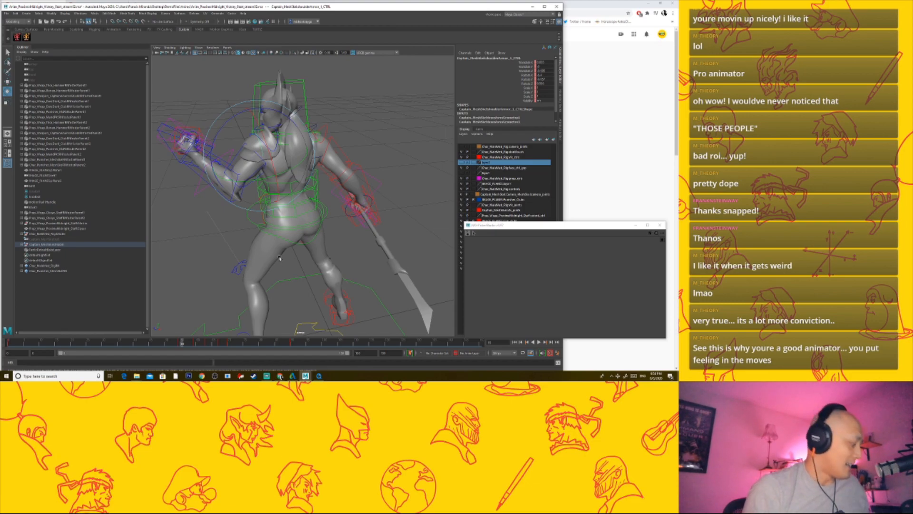
left_click_drag(298, 187, 313, 222, "alt")
scroll(312, 222, "up", 1)
left_click(390, 149)
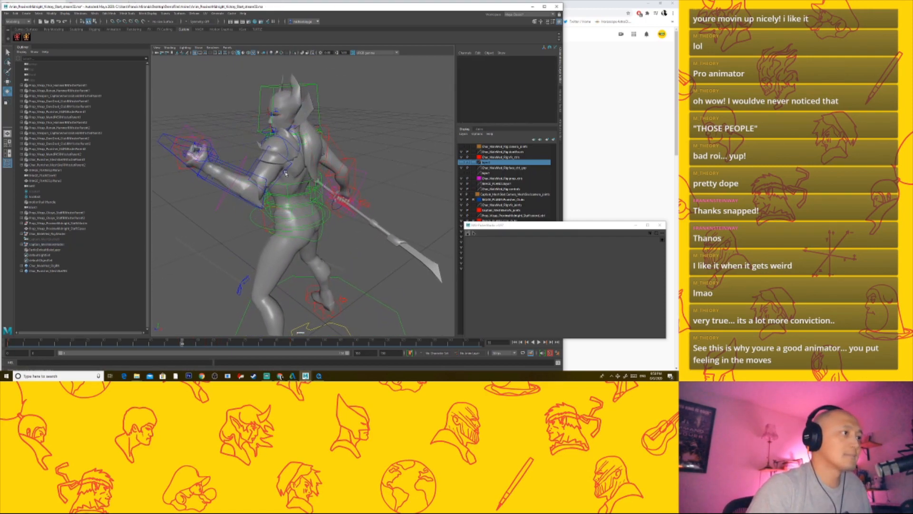
left_click(285, 173)
left_click_drag(284, 174, 296, 221, "alt")
scroll(328, 205, "down", 3)
right_click_drag(296, 221, 386, 285, "alt")
left_click(387, 129)
left_click_drag(387, 119, 313, 154, "alt")
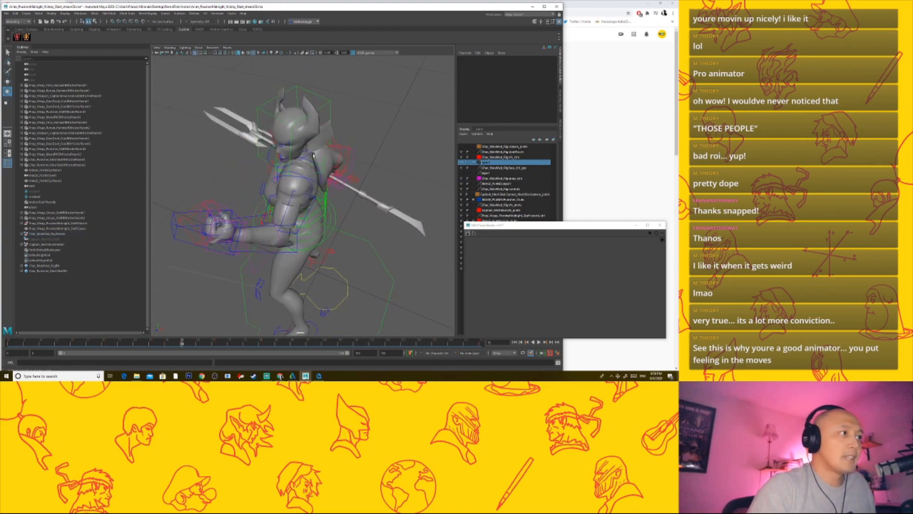
left_click(311, 186)
left_click_drag(311, 186, 324, 216, "alt")
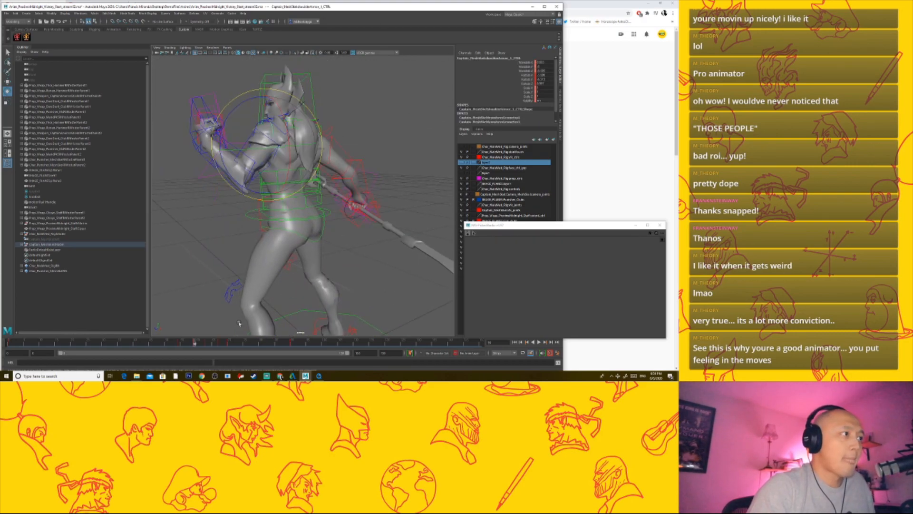
Step: Replay the body turn, activate the Move tool on the shoulder armor control, and step through the turn from behind
left_click(192, 343)
key("alt+v")
left_click(176, 344)
right_click_drag(209, 294, 276, 243, "alt")
key("w")
key("alt+period")
key("alt+period")
key("alt+period")
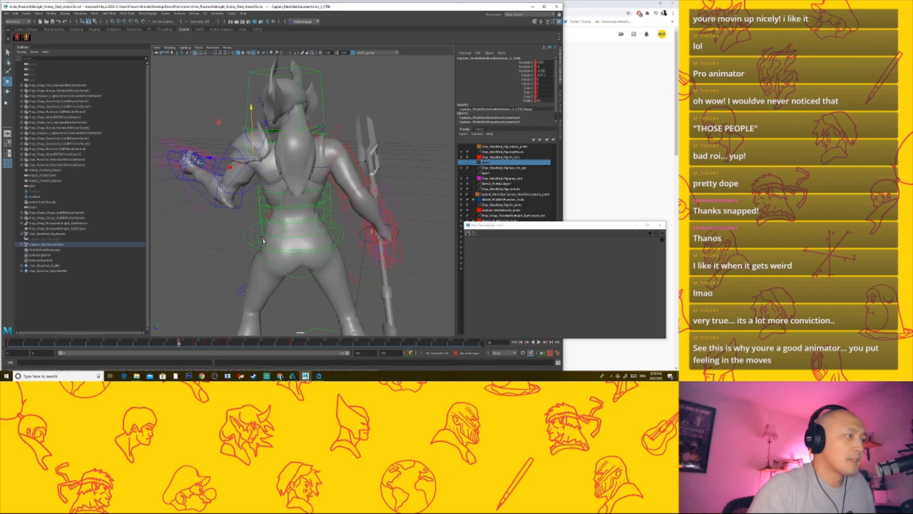
Step: Step backward through the staff swing and forward again to the fist-raised pose, comparing the frames
key("alt+comma")
key("alt+comma")
key("alt+comma")
key("alt+comma")
key("alt+comma")
key("alt+comma")
key("alt+comma")
key("alt+comma")
key("alt+period")
key("alt+period")
key("alt+period")
key("alt+period")
key("alt+period")
key("alt+period")
key("alt+period")
key("alt+period")
key("alt+period")
key("alt+period")
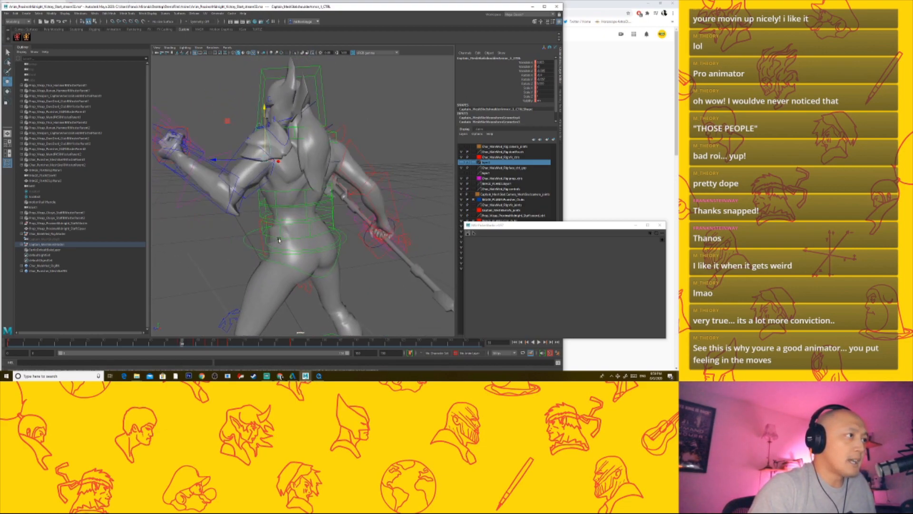
Step: Step through the shoulder armor control's keyframes after the turn and scrub around the held pose
key("period")
key("period")
key("period")
key("period")
key("period")
key("period")
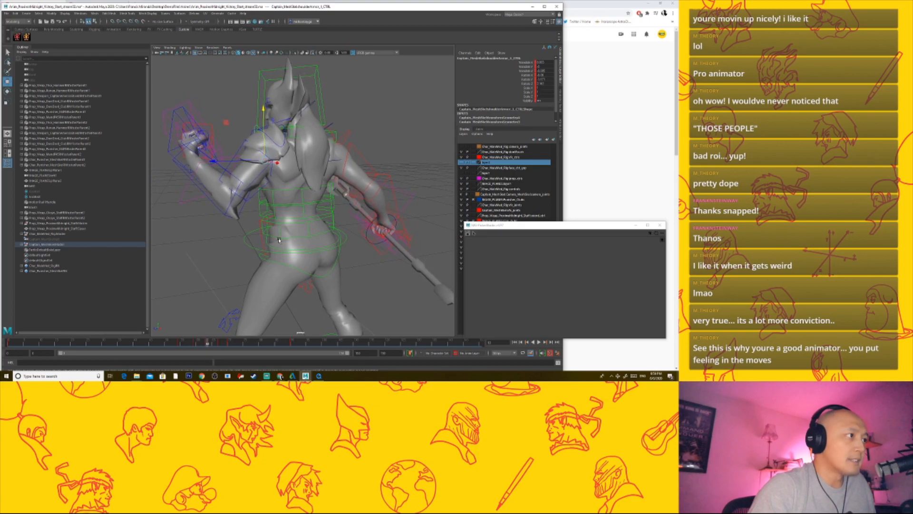
mouse_move(213, 342)
left_mouse_down()
mouse_move(173, 341)
mouse_move(211, 338)
left_mouse_up()
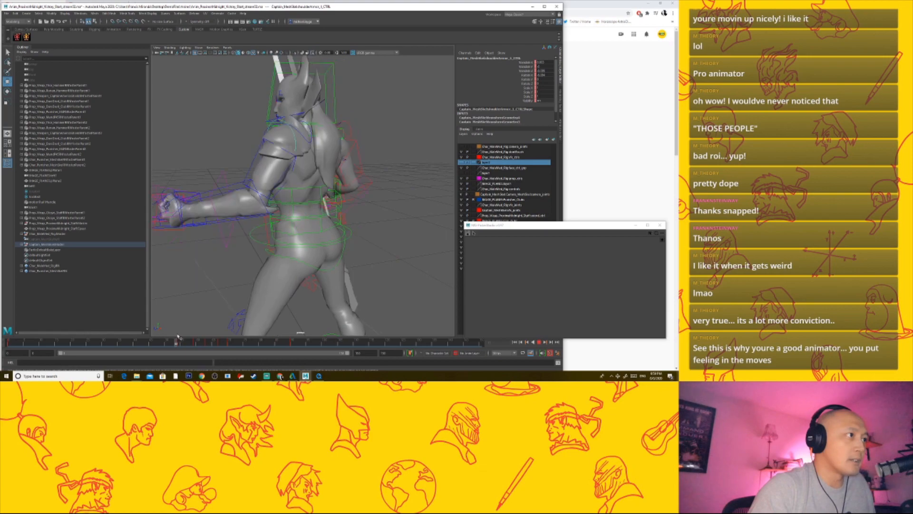
Step: Clear the selection and play the animation, examining the whole body and the back up close from behind
left_click_drag(192, 337, 172, 341)
left_click(202, 306)
scroll(202, 306, "down", 3)
key("alt+v")
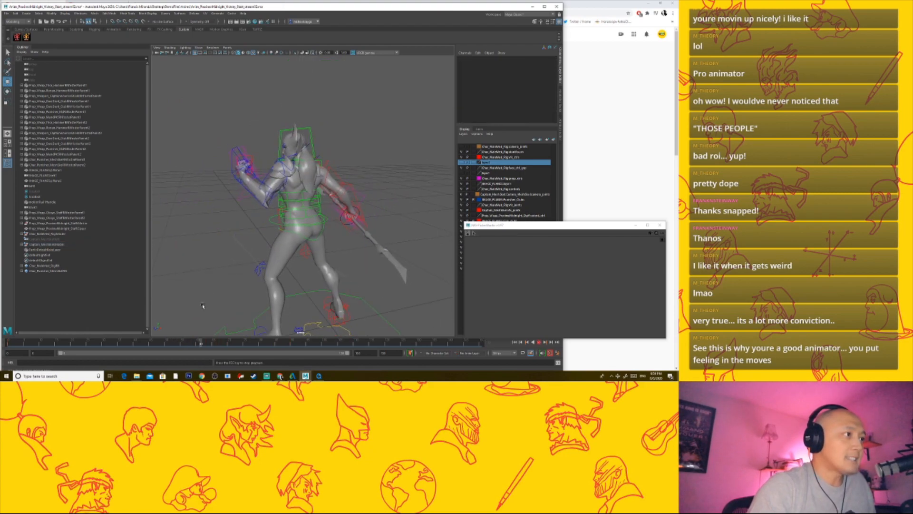
left_click(136, 342)
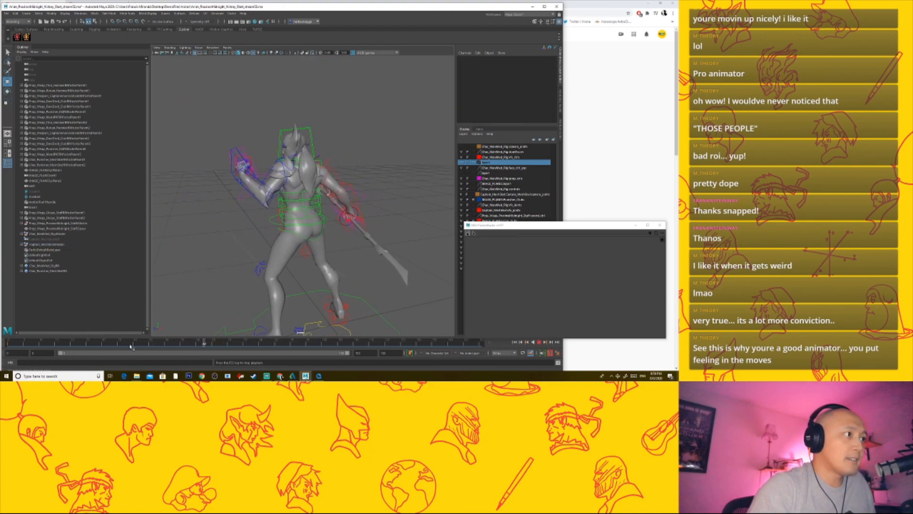
left_click(121, 346)
scroll(285, 245, "up", 8)
scroll(293, 244, "down", 5)
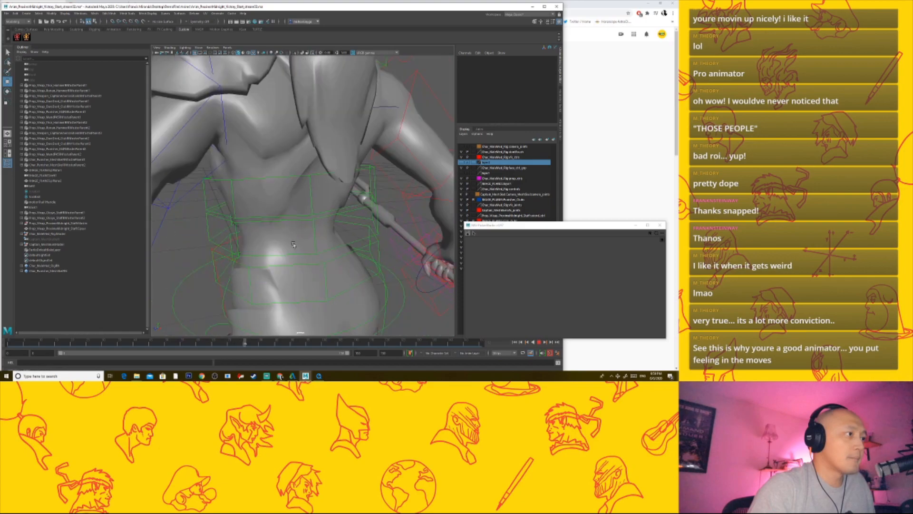
right_click_drag(282, 237, 247, 276, "alt")
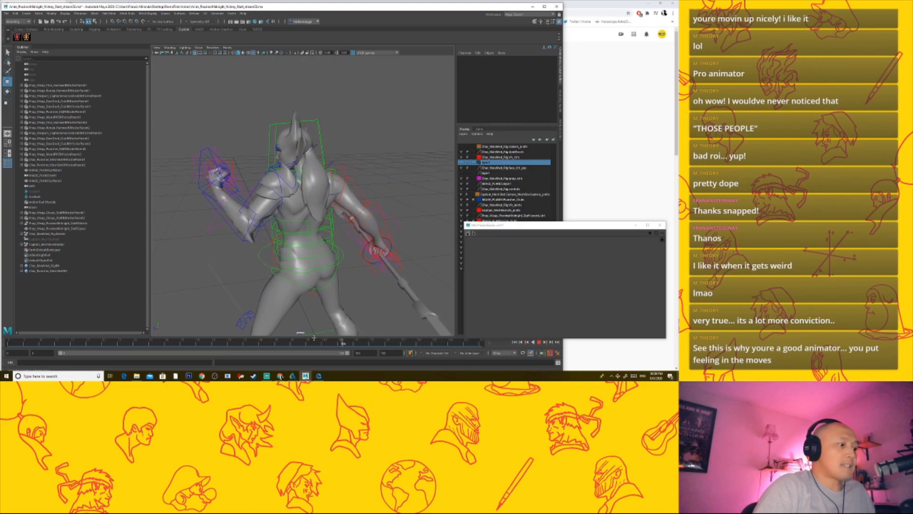
Step: Switch to Streamlabs OBS, review the Stream, Video, Hotkeys and Output settings including the bitrate, and return to Maya
left_click(267, 376)
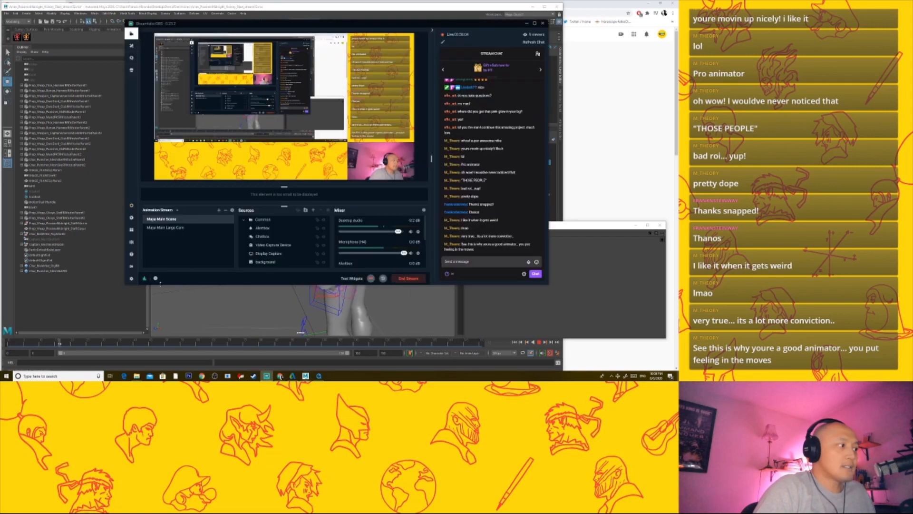
left_click(132, 279)
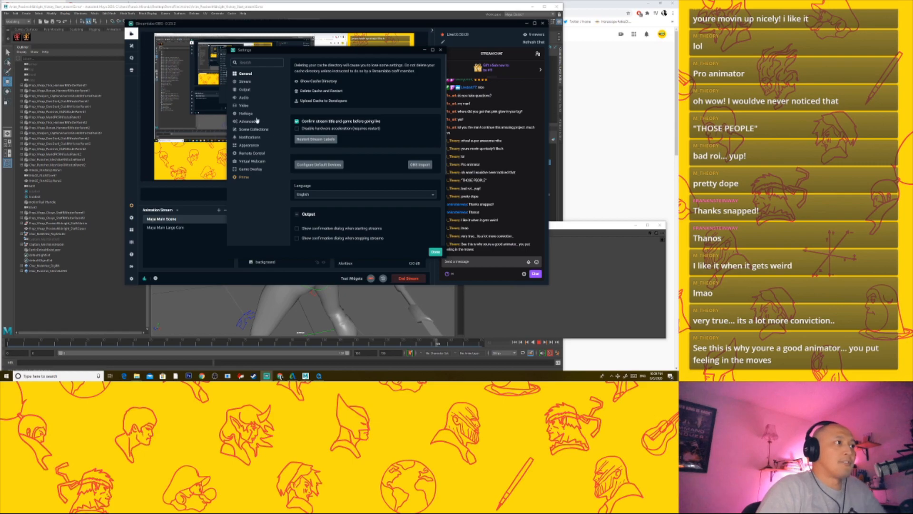
left_click(245, 82)
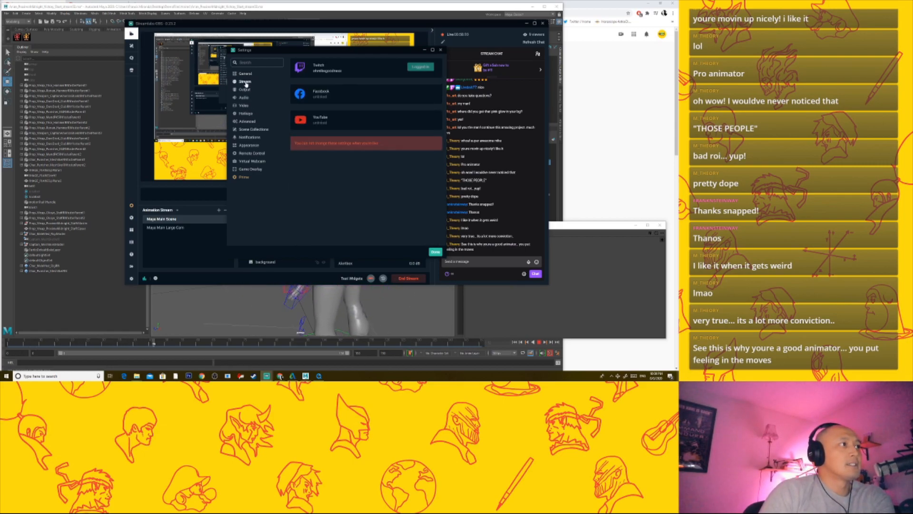
left_click(245, 107)
left_click(247, 114)
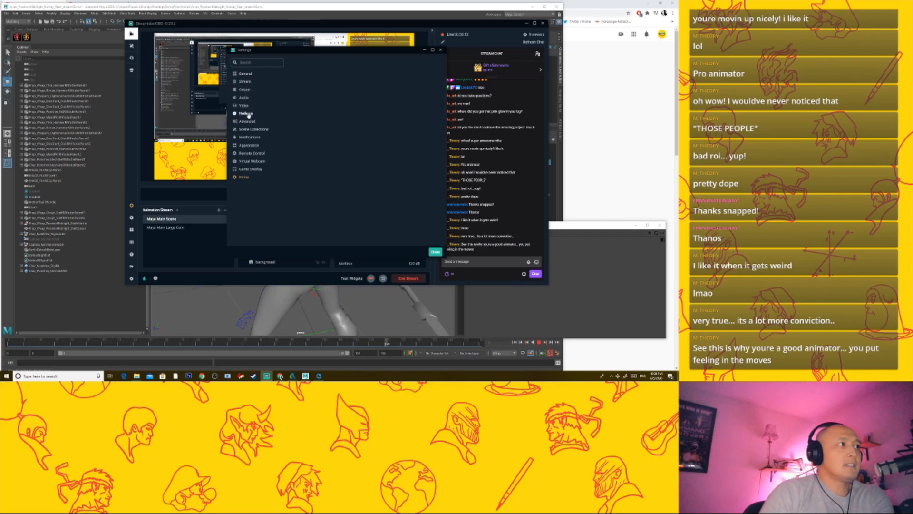
left_click(246, 90)
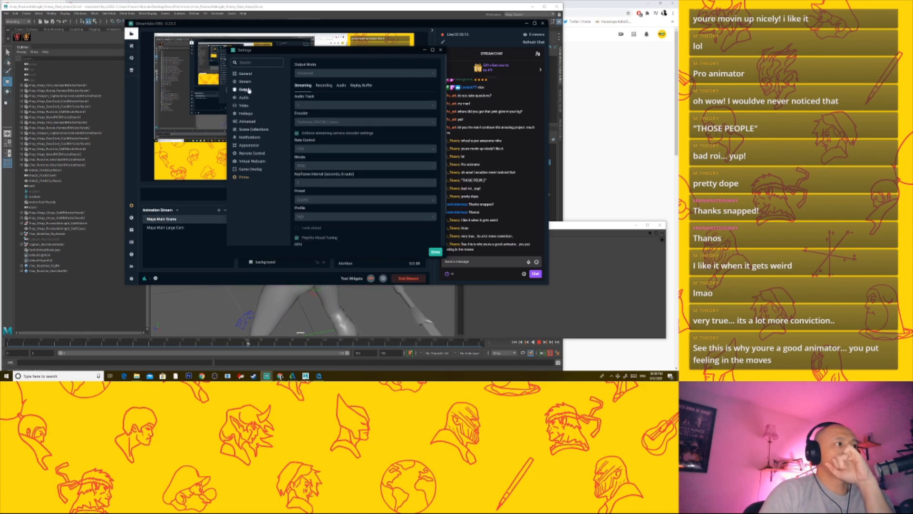
double_click(310, 166)
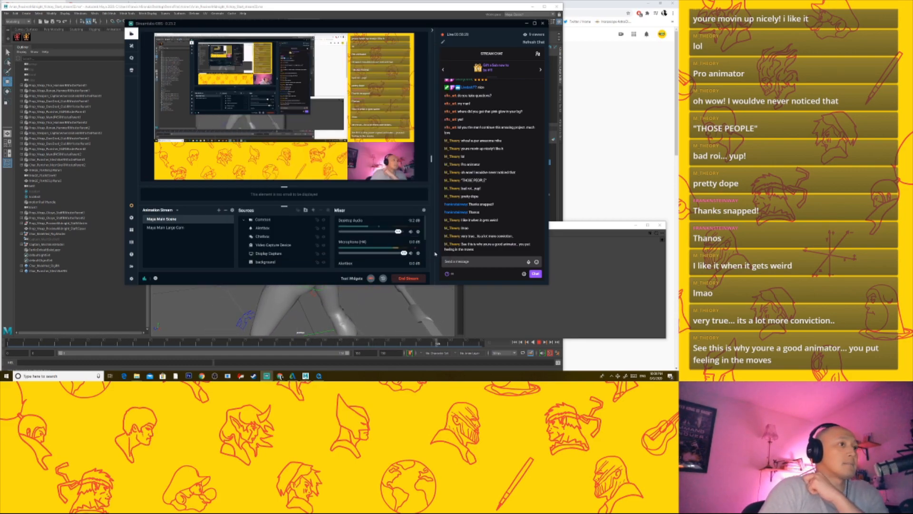
left_click(436, 253)
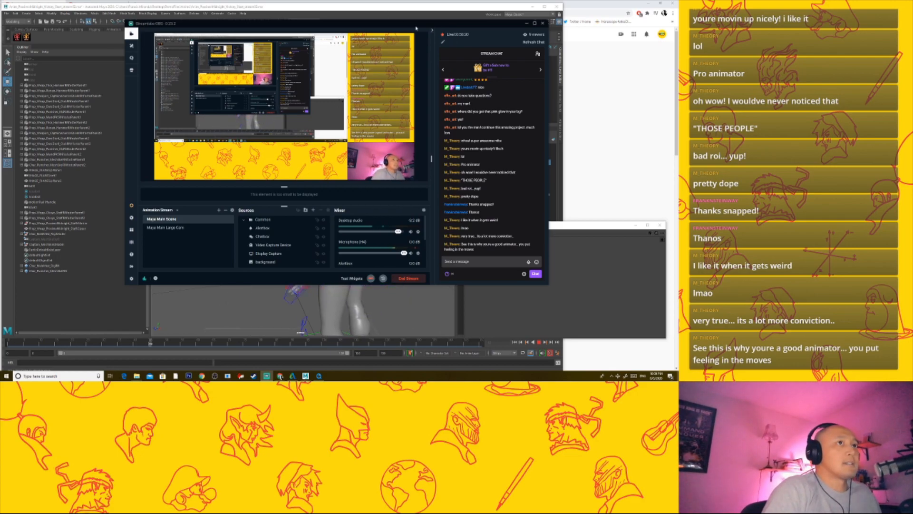
left_click(527, 25)
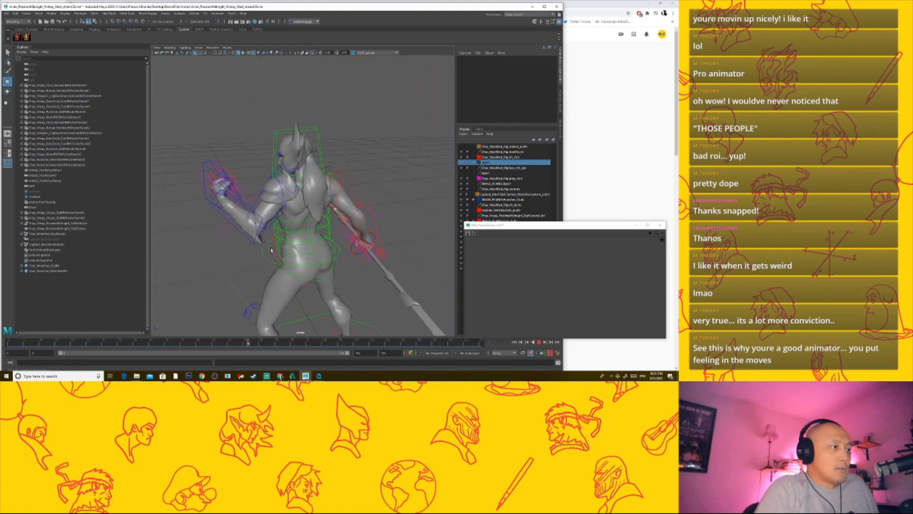
Step: Scrub through the staff swing to the guard pose and examine the character from the side and front during playback
left_click(116, 343)
left_click_drag(116, 342, 176, 339)
left_click_drag(200, 279, 239, 283, "alt")
left_click_drag(167, 343, 192, 343)
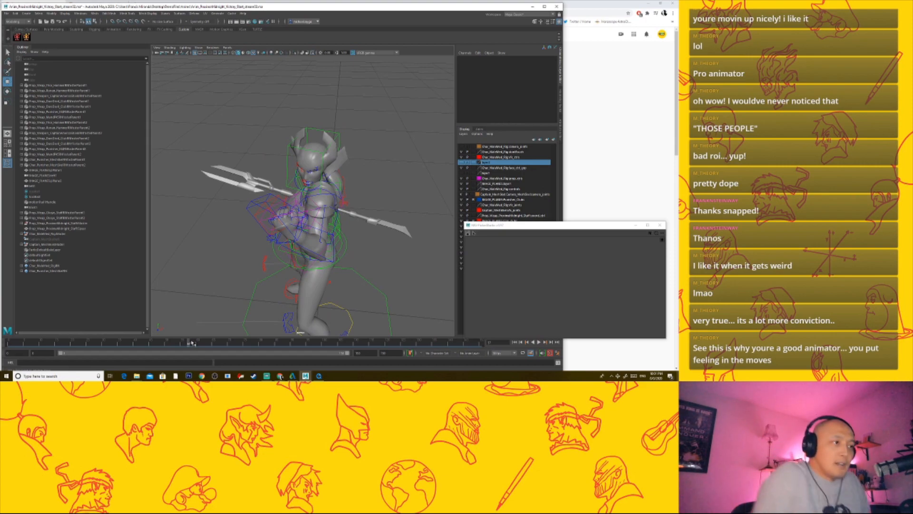
left_click_drag(288, 282, 333, 271, "alt")
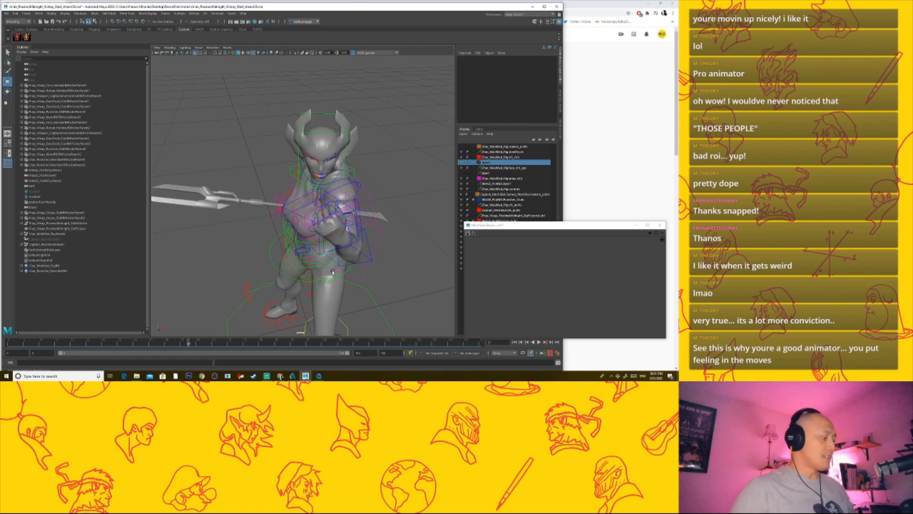
left_click_drag(267, 220, 348, 215, "alt")
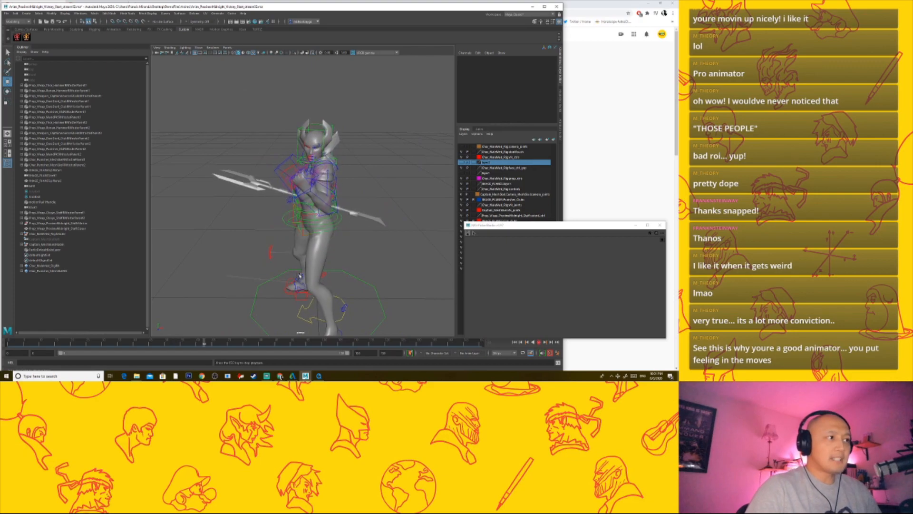
Step: Switch to the Proxima Midnight gameplay video in Chrome, show it full screen, and rewind to her victory animation around 11:51
mouse_move(281, 376)
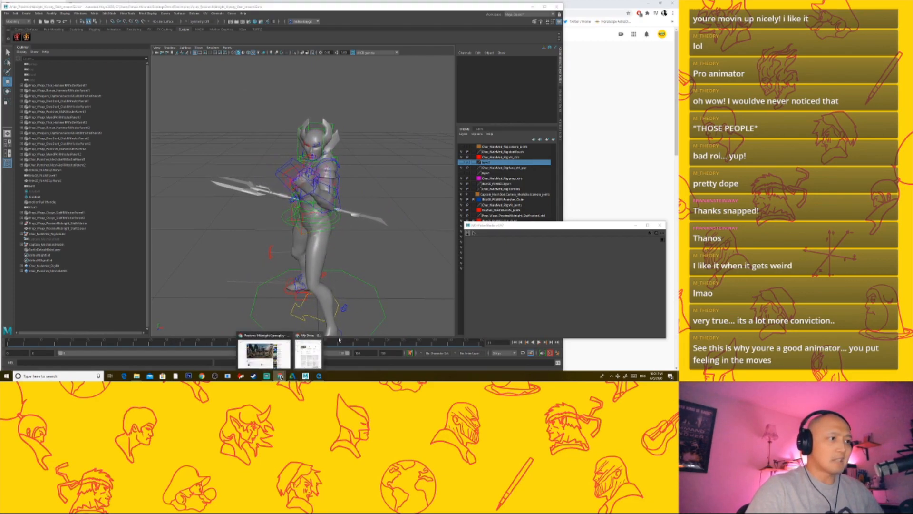
left_click(312, 334)
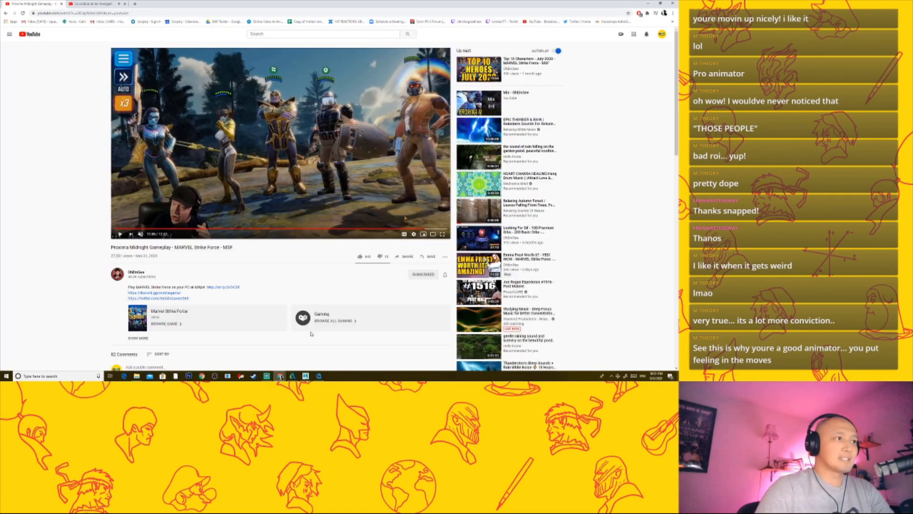
left_click(442, 234)
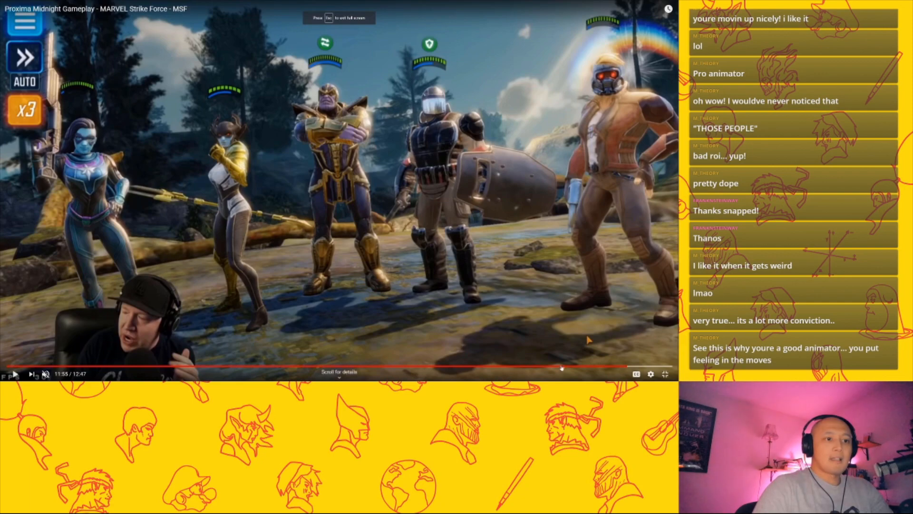
left_click(626, 369)
left_click(623, 369)
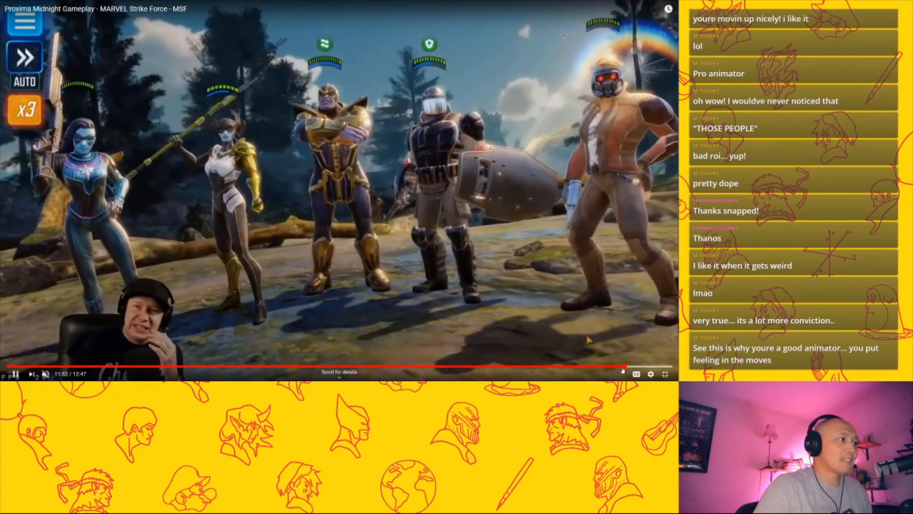
Step: Replay Proxima Midnight's in-game staff victory move several times, leave full screen, and pause the video
left_click(623, 369)
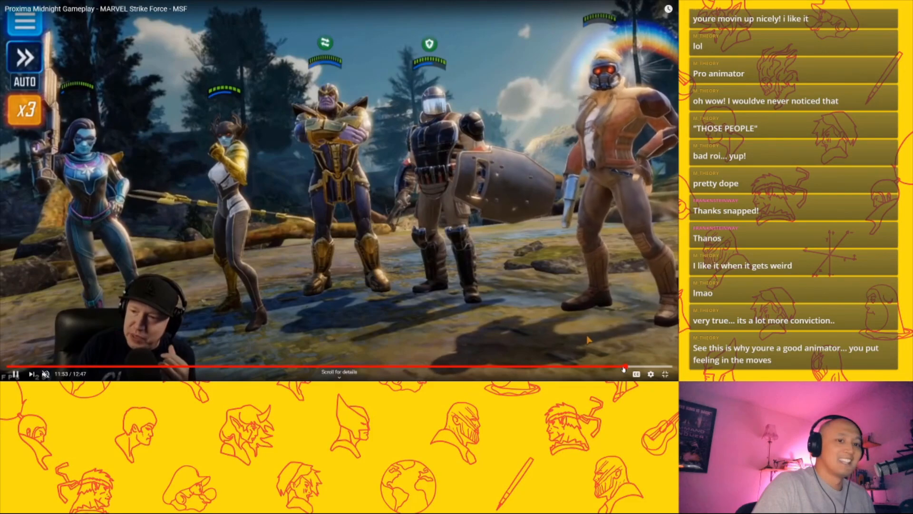
left_click(623, 369)
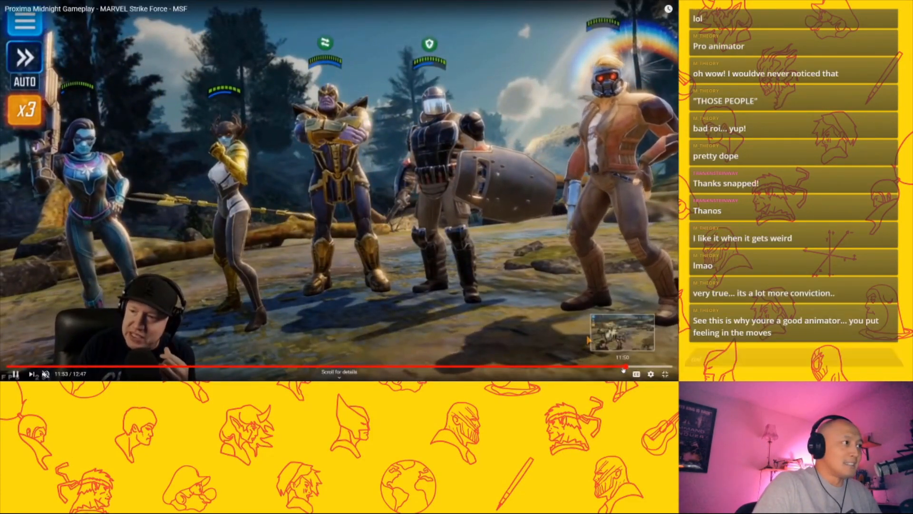
left_click(624, 369)
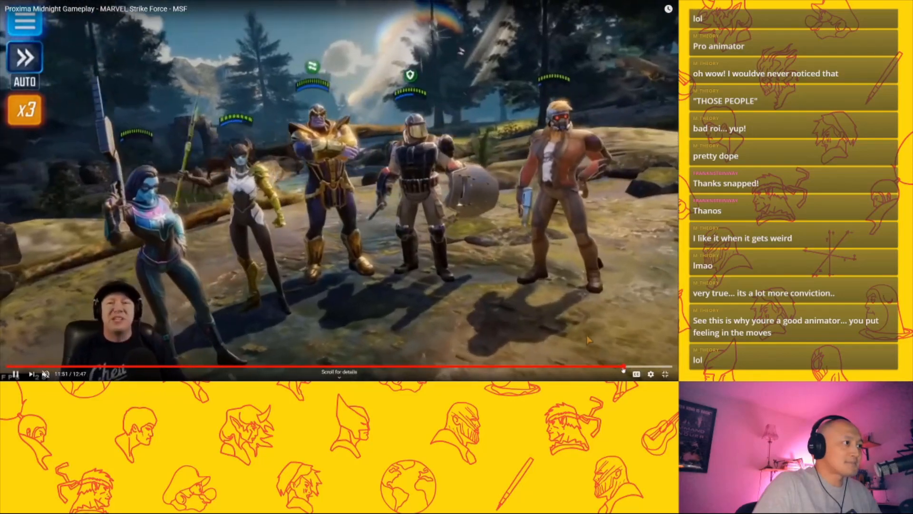
left_click(624, 368)
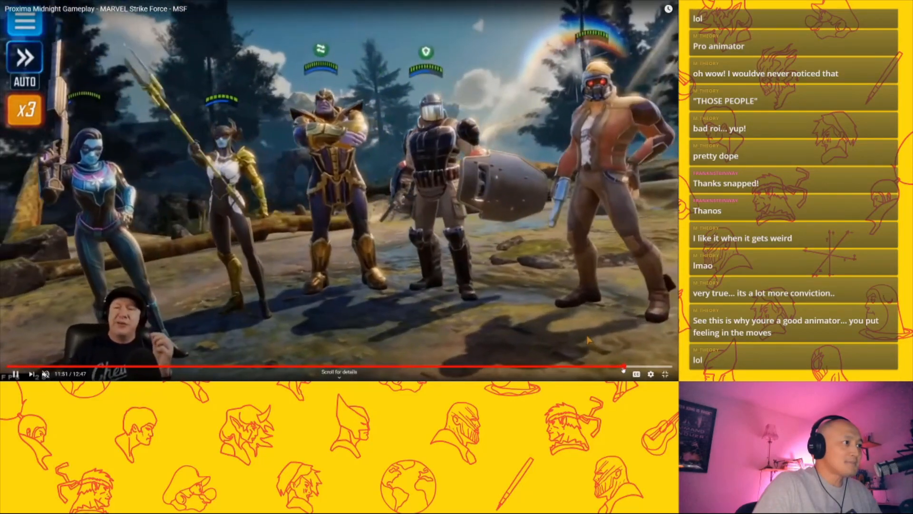
left_click(624, 369)
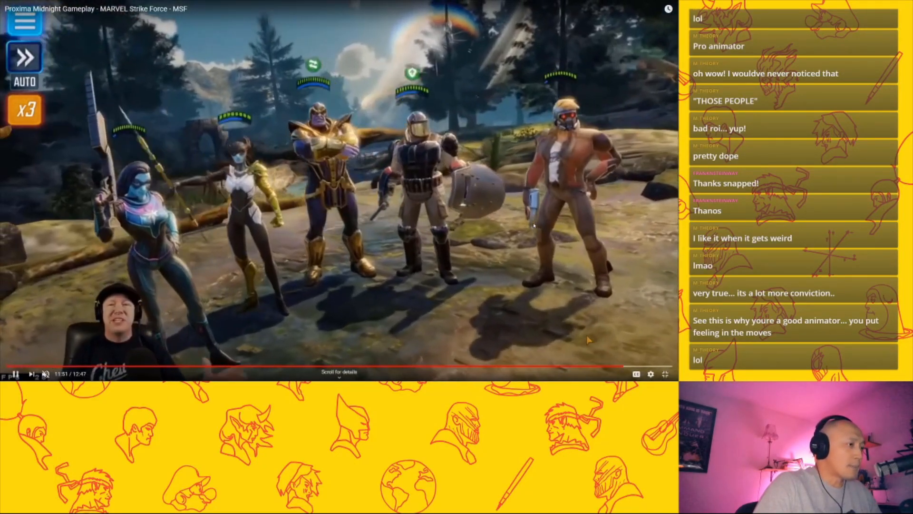
key("Escape")
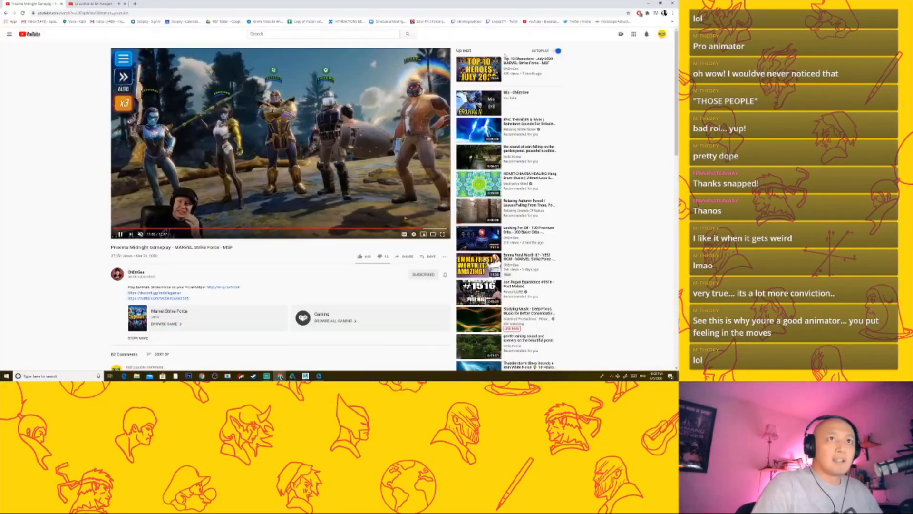
left_click(119, 234)
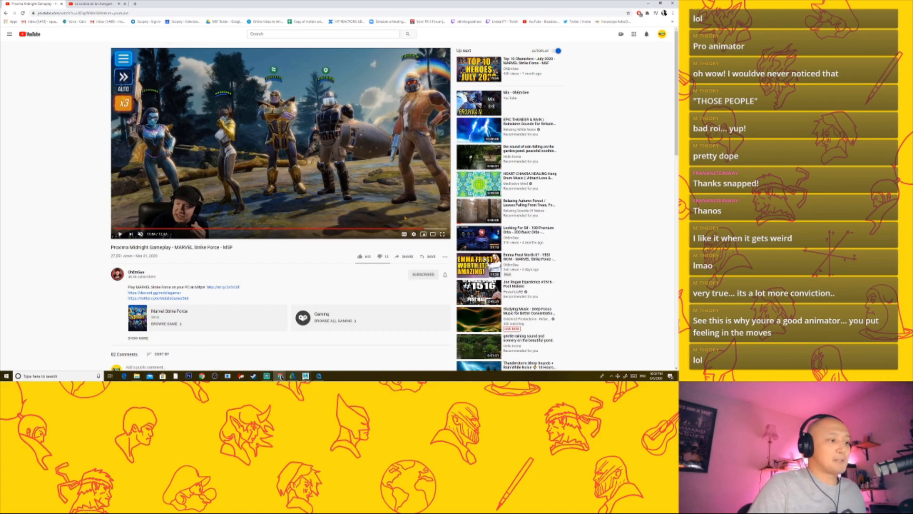
Step: Return to Maya and scrub the victory animation from the first frame through to the fist-raised pose
left_click(327, 360)
left_click_drag(117, 345, 7, 340)
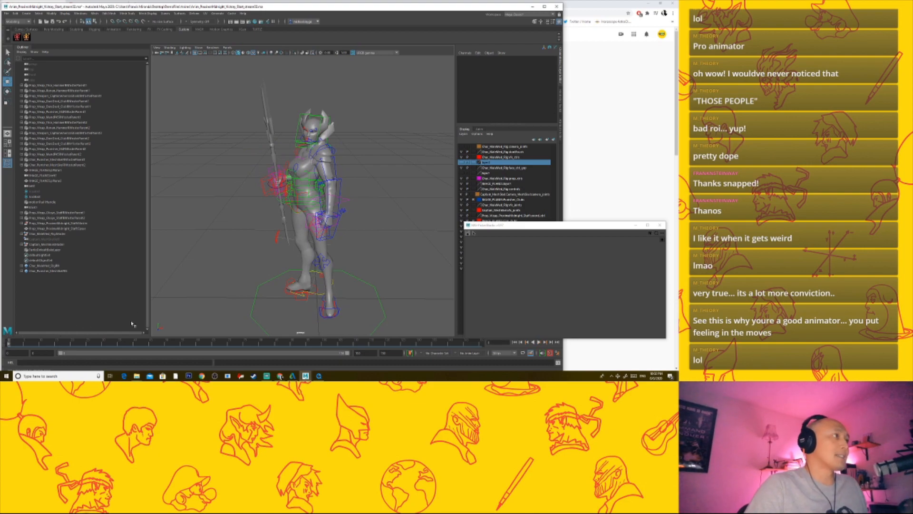
left_click_drag(183, 274, 202, 261, "alt")
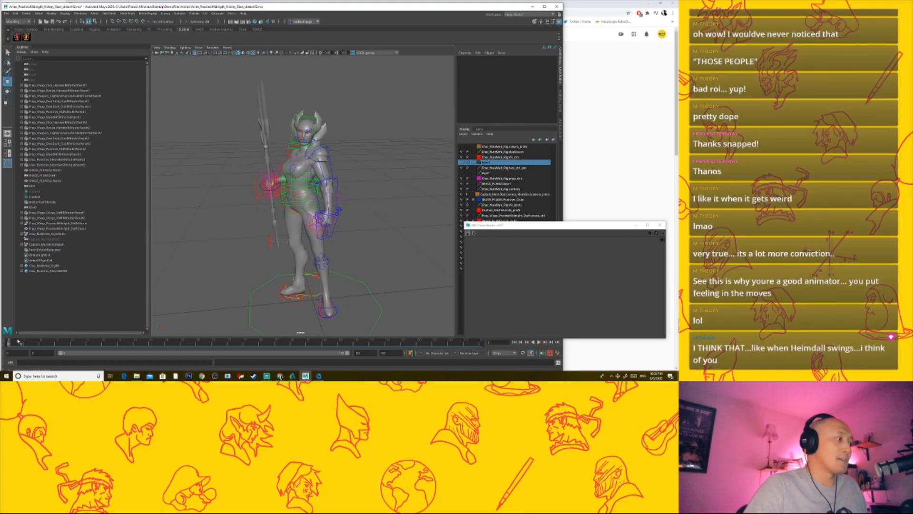
mouse_move(11, 343)
left_mouse_down()
mouse_move(121, 351)
mouse_move(79, 346)
mouse_move(184, 343)
mouse_move(85, 336)
mouse_move(500, 353)
mouse_move(9, 335)
mouse_move(425, 353)
mouse_move(482, 345)
mouse_move(47, 346)
mouse_move(447, 369)
mouse_move(2, 360)
mouse_move(505, 347)
mouse_move(329, 357)
mouse_move(363, 367)
mouse_move(480, 358)
mouse_move(385, 368)
mouse_move(309, 353)
left_mouse_up()
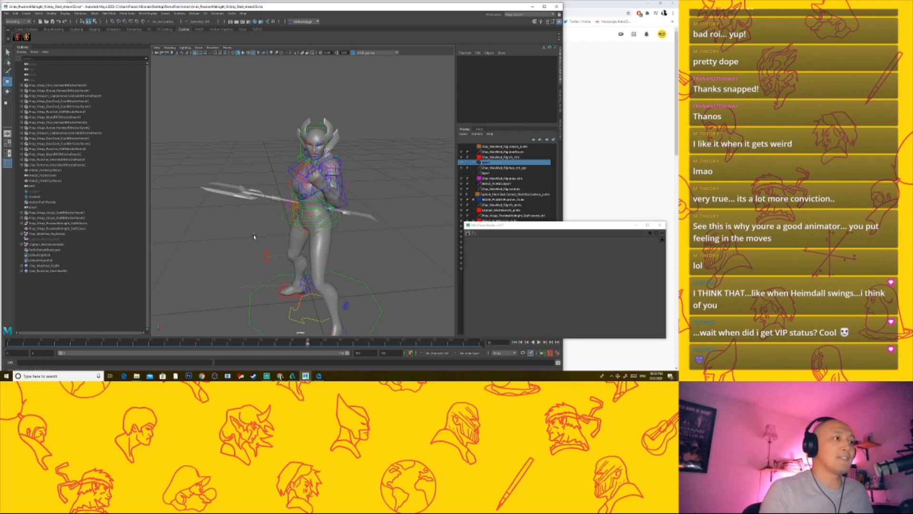
Step: Select the rig's Cog control at the waist and examine the fist-raised pose from the front and side
left_click(601, 228)
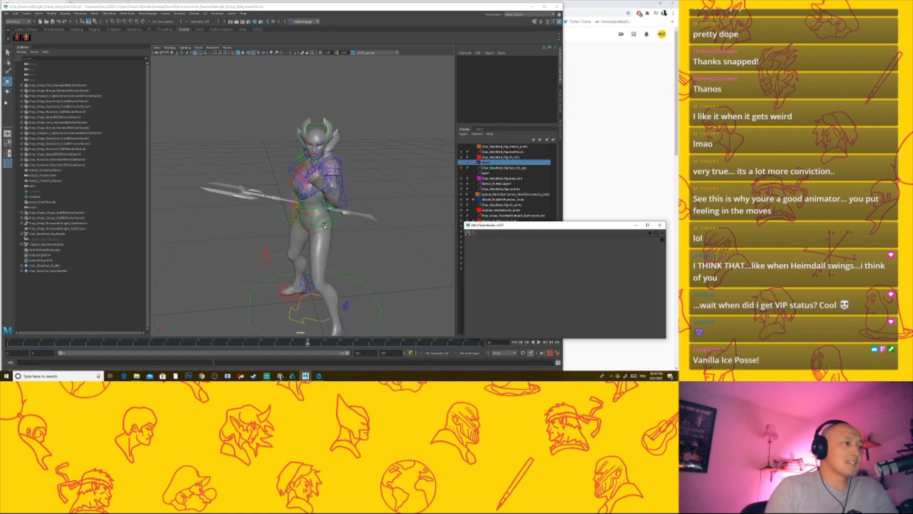
right_click_drag(304, 209, 361, 216, "alt")
left_click_drag(286, 210, 328, 207, "alt")
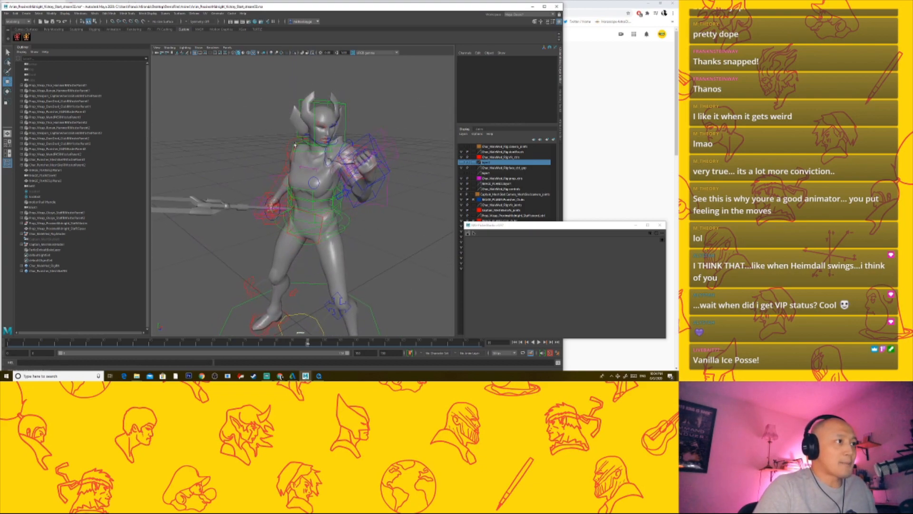
scroll(317, 220, "down", 2)
left_click(335, 218)
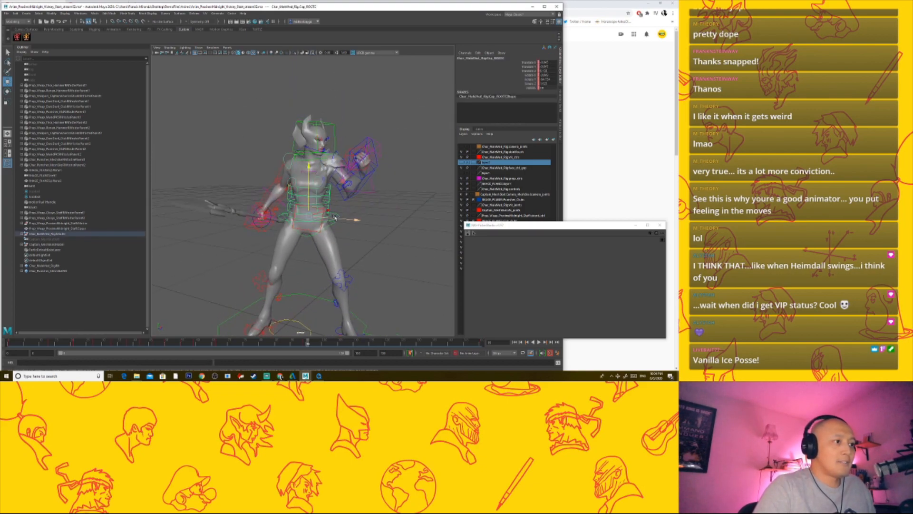
right_click_drag(334, 218, 309, 217, "alt")
left_click_drag(357, 224, 318, 261, "alt")
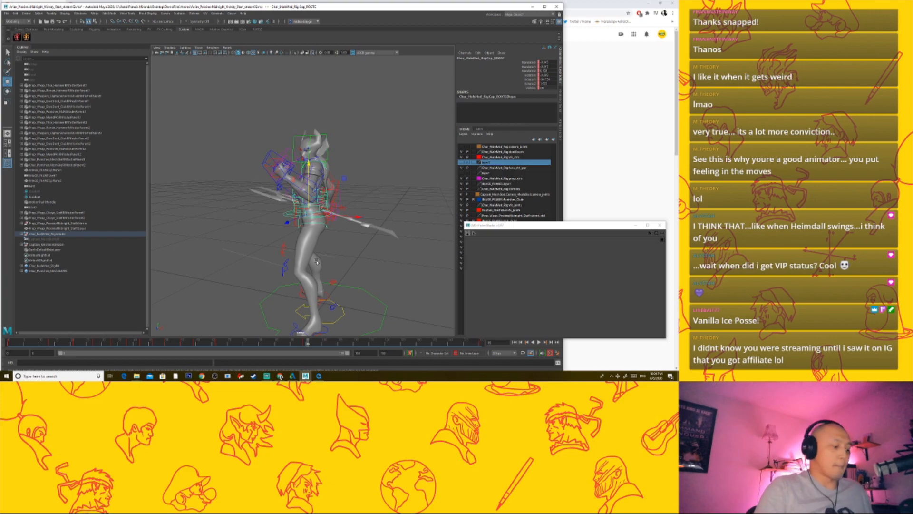
left_click_drag(338, 235, 374, 235, "alt")
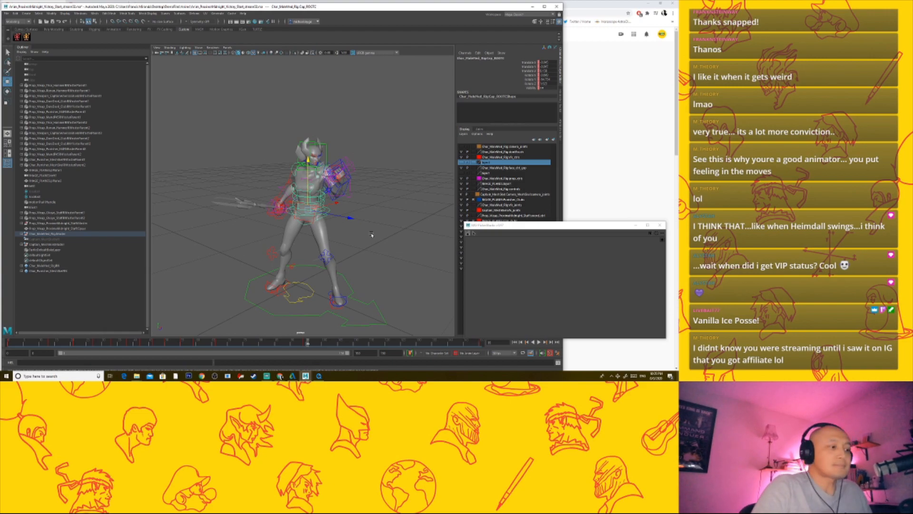
Step: Move slightly back in time, clear the selection, and switch to the live-action reference video to play the fist-raised stance
left_click(305, 342)
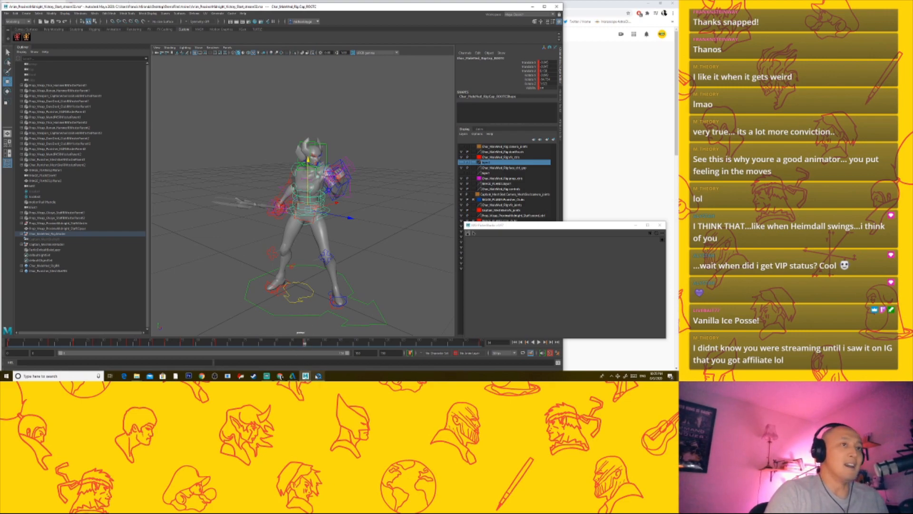
mouse_move(317, 376)
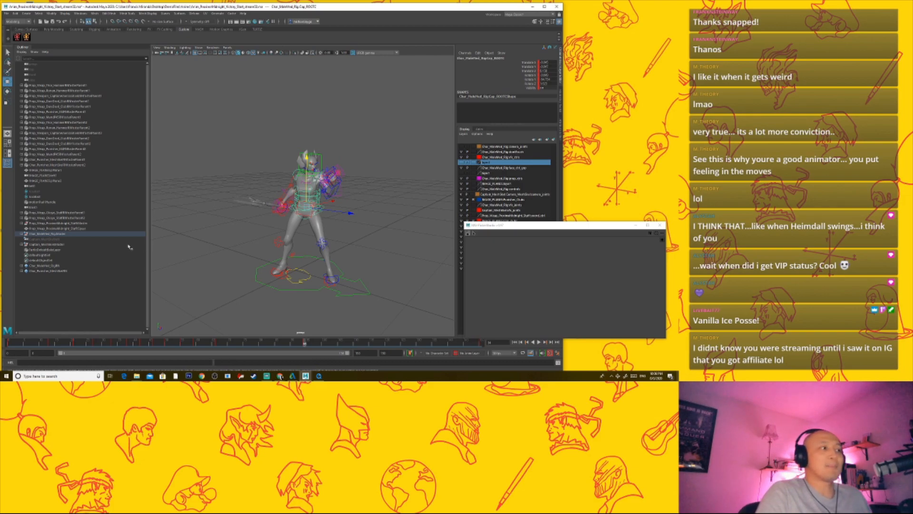
left_click(204, 239)
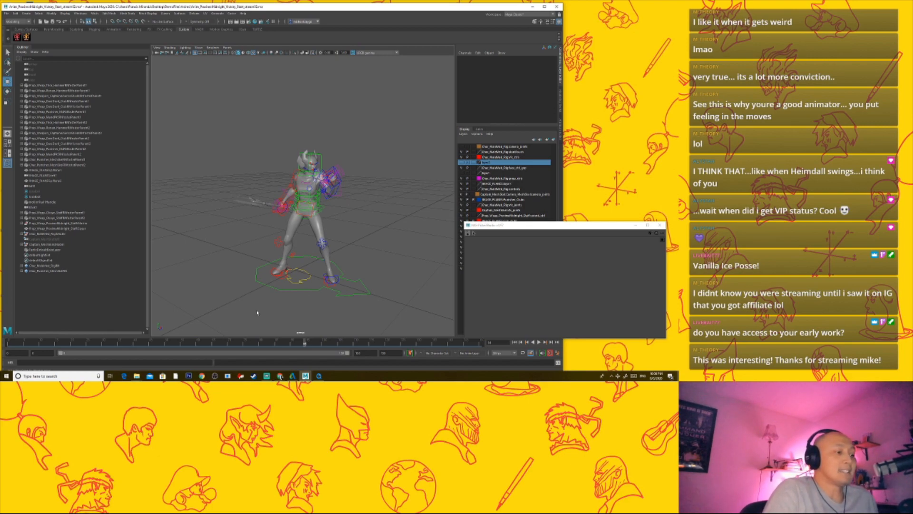
left_click(320, 376)
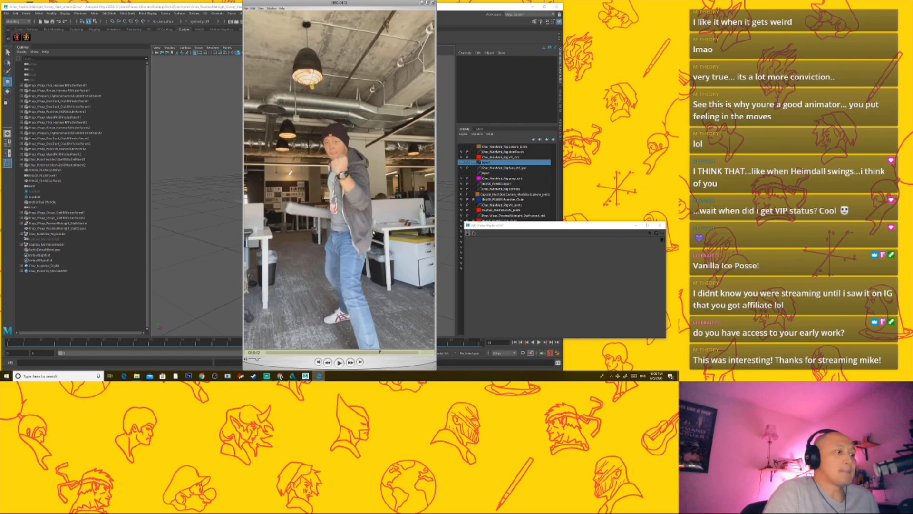
key("space")
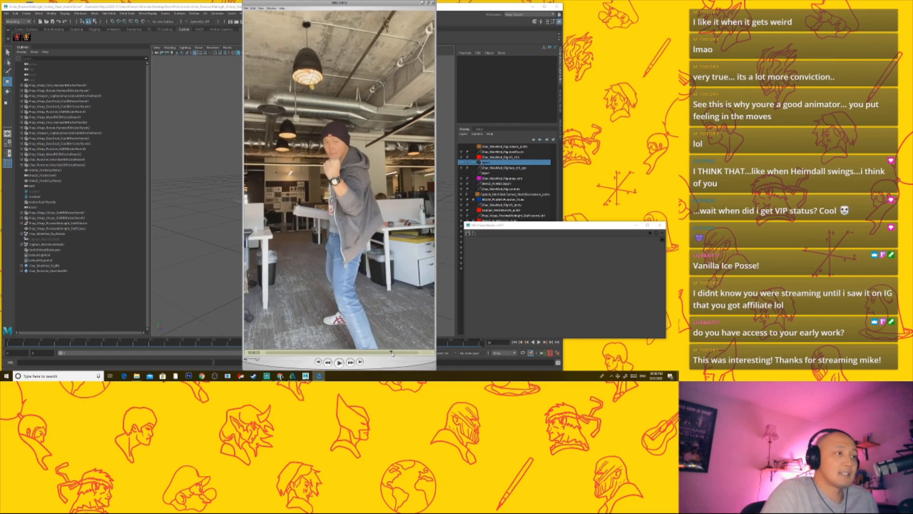